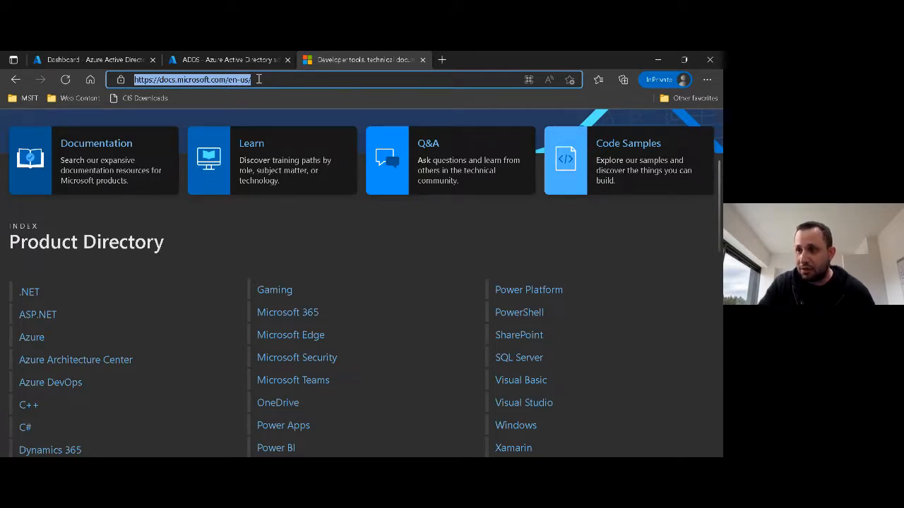
Open the Azure Active Directory documentation from the Identity category of the Azure products documentation.
click(33, 338)
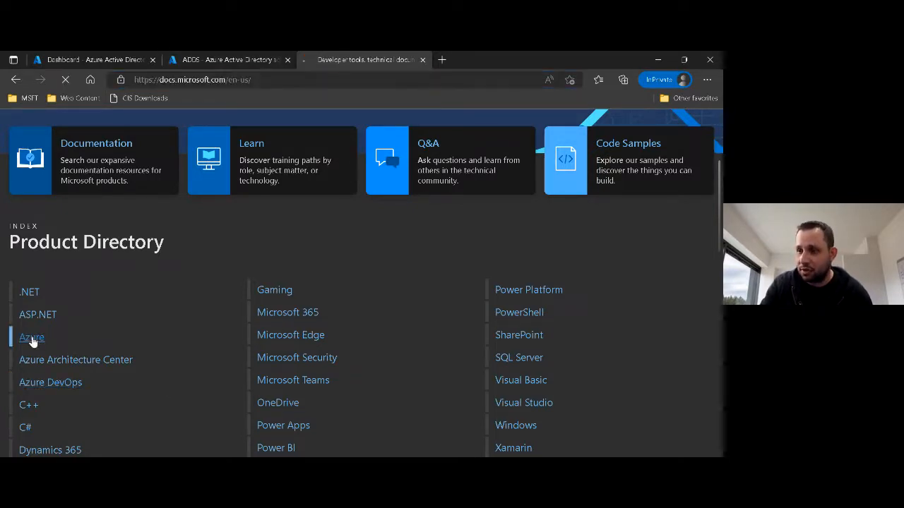
scroll(134, 305, down, 5)
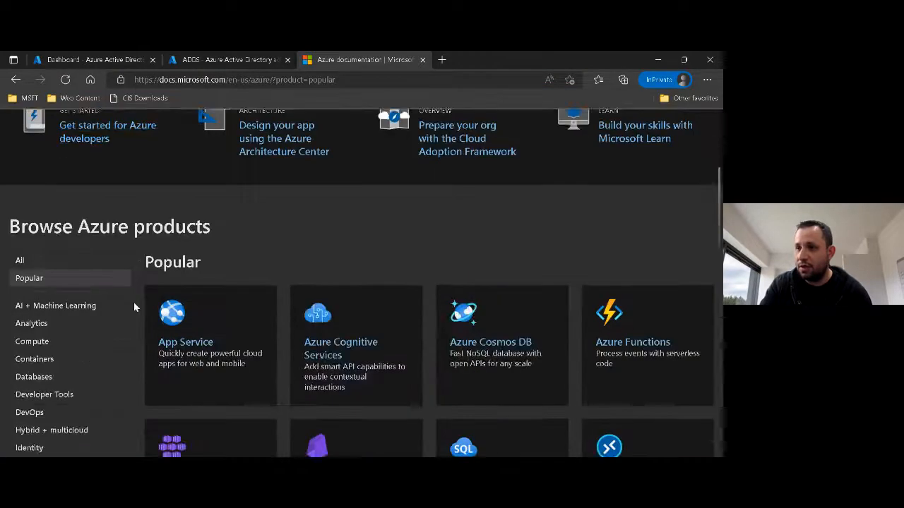
scroll(53, 431, down, 2)
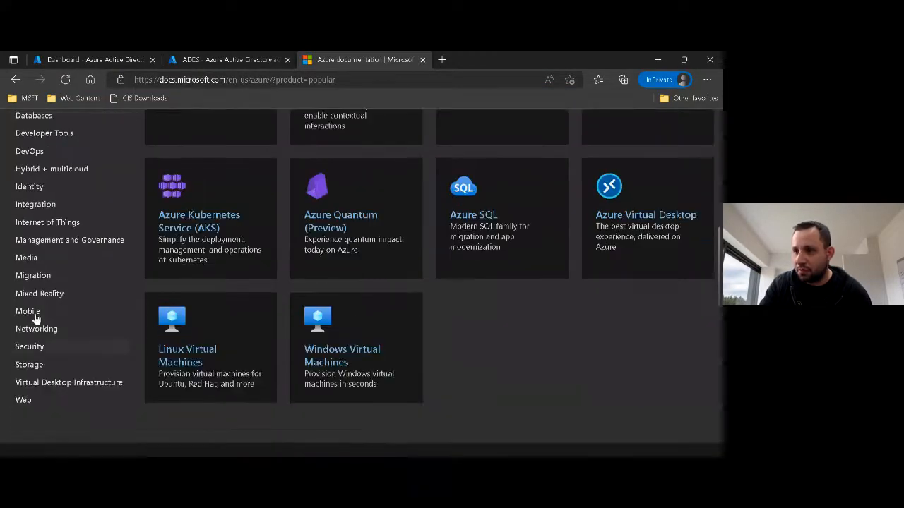
click(29, 186)
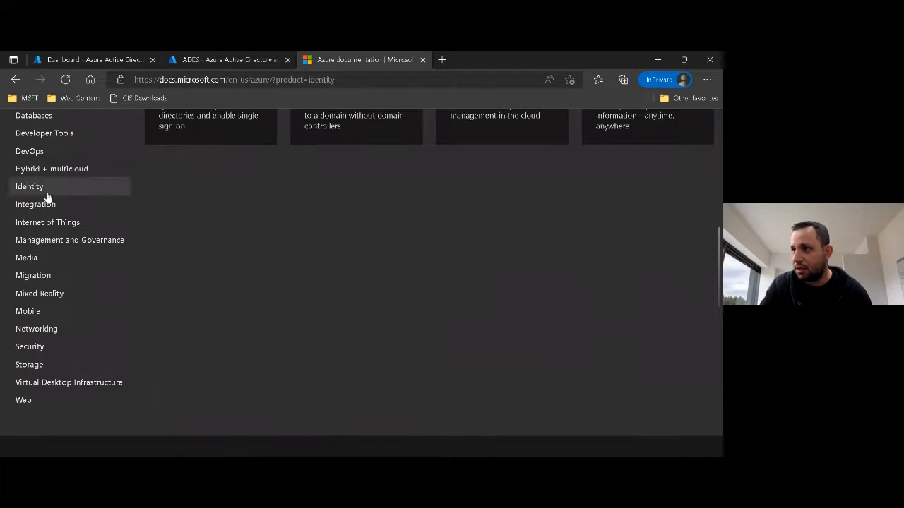
scroll(179, 241, up, 1)
click(185, 133)
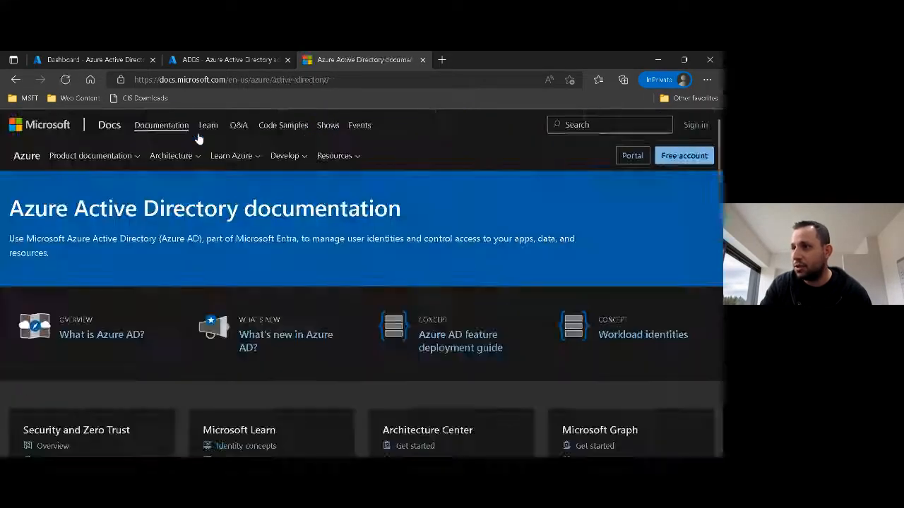
Open the Microsoft identity platform documentation listed under Apps, data, and resources.
scroll(347, 265, down, 8)
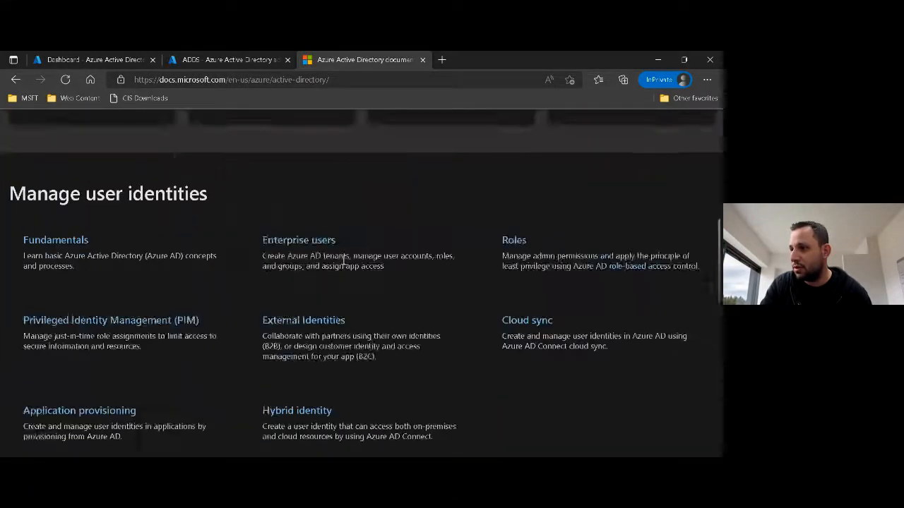
scroll(344, 267, down, 4)
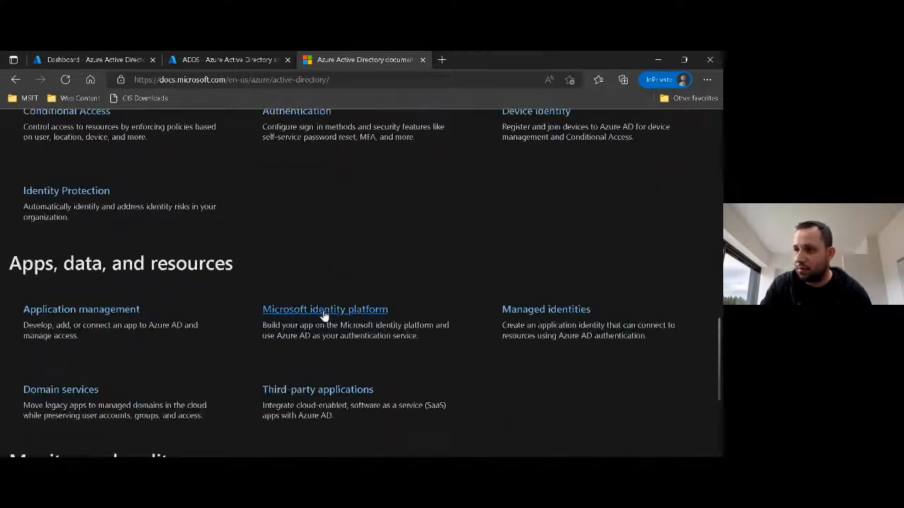
click(323, 310)
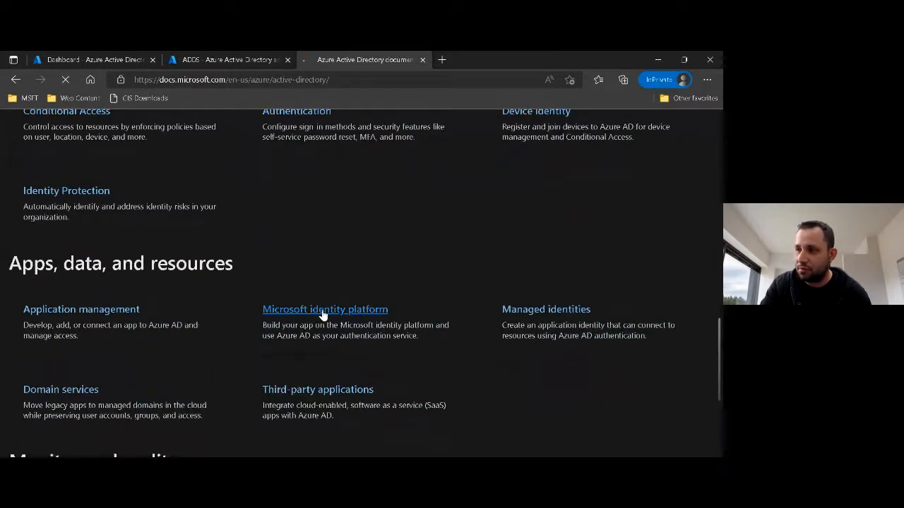
click(98, 394)
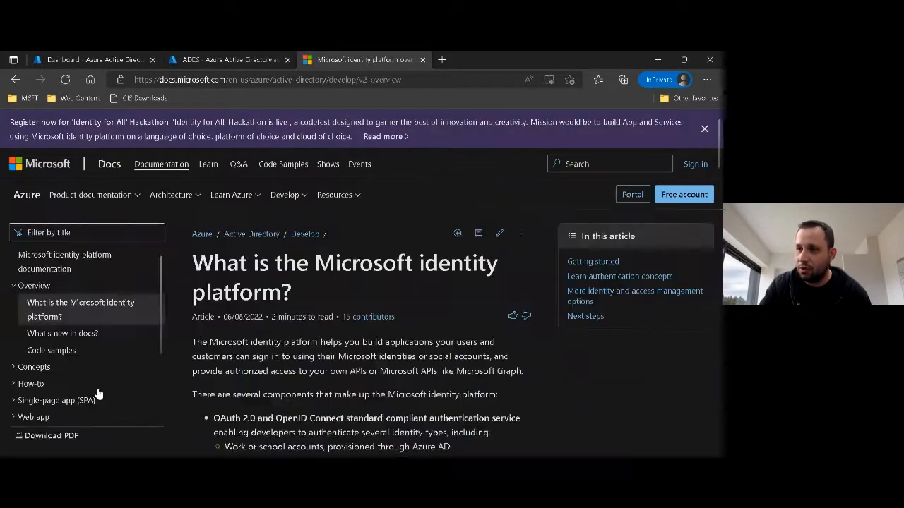
Collapse the Overview section of the documentation outline and look through the topics under Concepts.
click(13, 286)
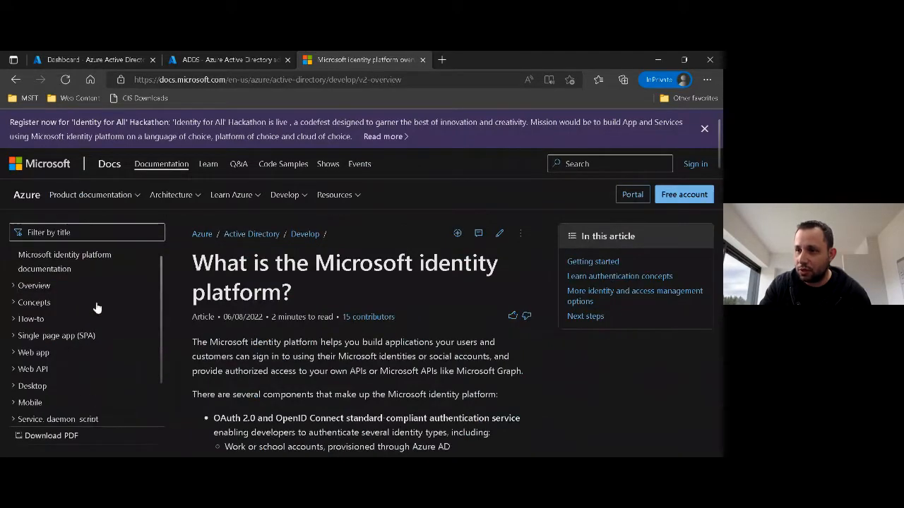
scroll(74, 311, down, 1)
scroll(74, 311, up, 1)
click(13, 290)
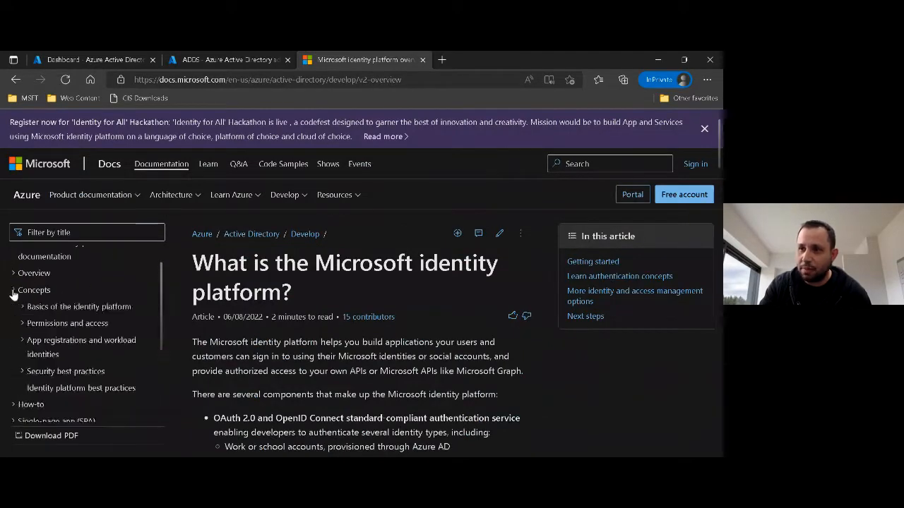
scroll(149, 304, down, 1)
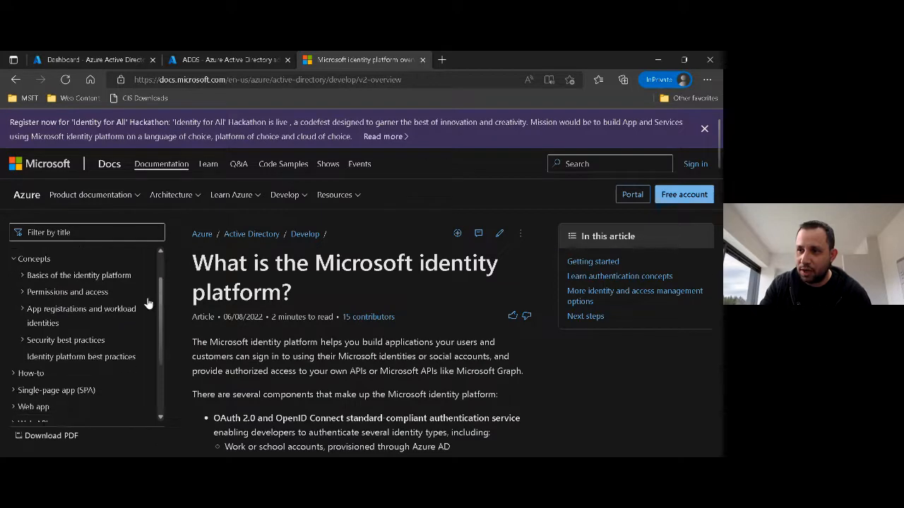
click(14, 261)
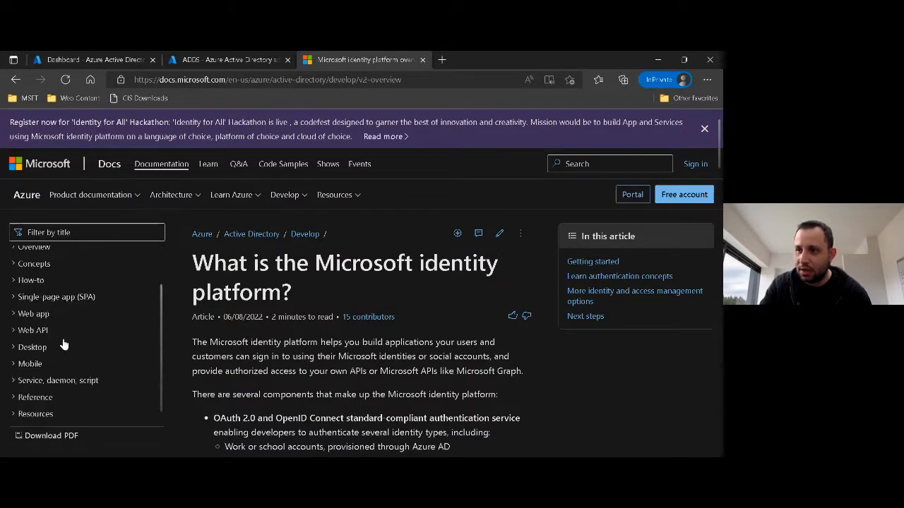
Expand the Reference section of the outline and check the topics under Microsoft Authentication Library (MSAL) reference.
click(15, 398)
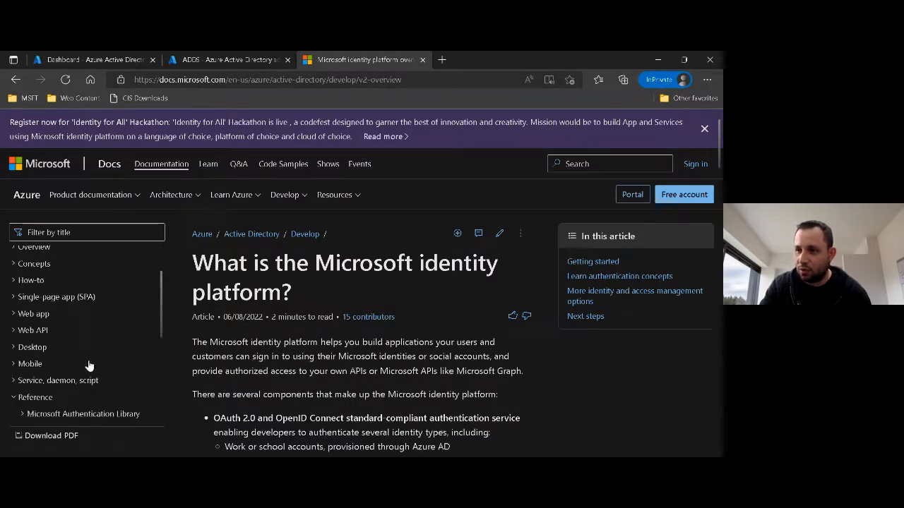
scroll(88, 368, down, 1)
scroll(87, 368, down, 4)
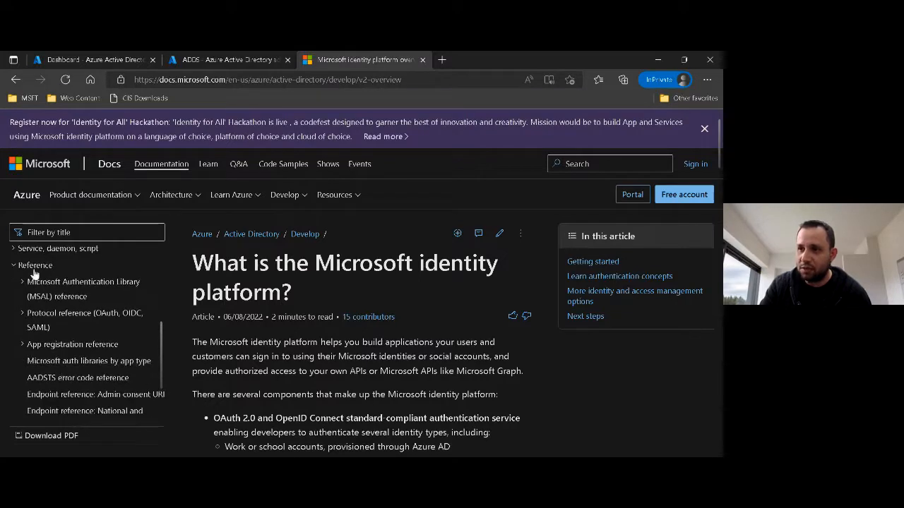
click(25, 282)
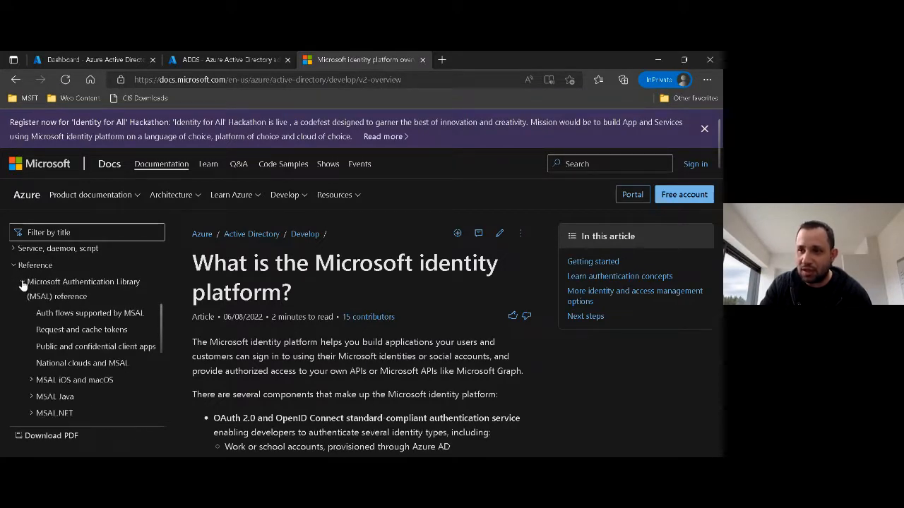
click(25, 282)
Open the OAuth 2.0 auth code grant article from the token grant flows in the OAuth 2.0 and OpenID Connect protocol reference.
click(22, 315)
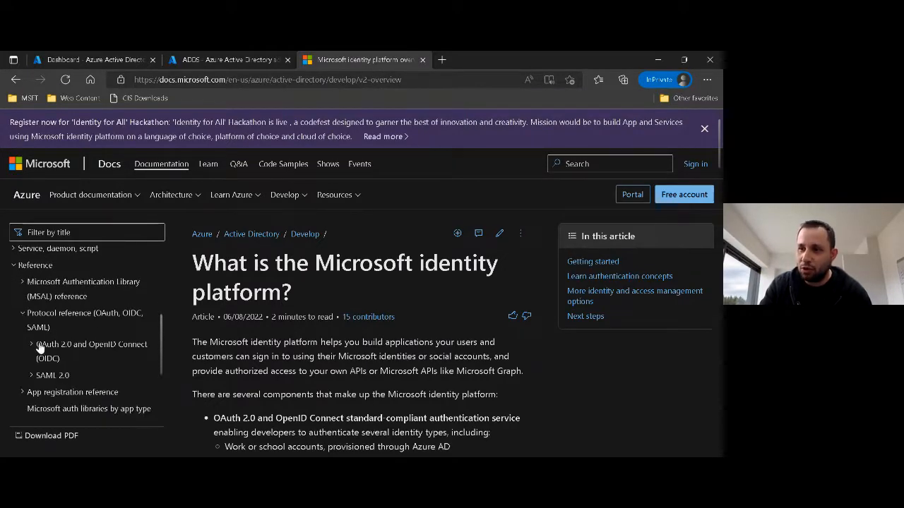
click(32, 345)
scroll(138, 347, down, 1)
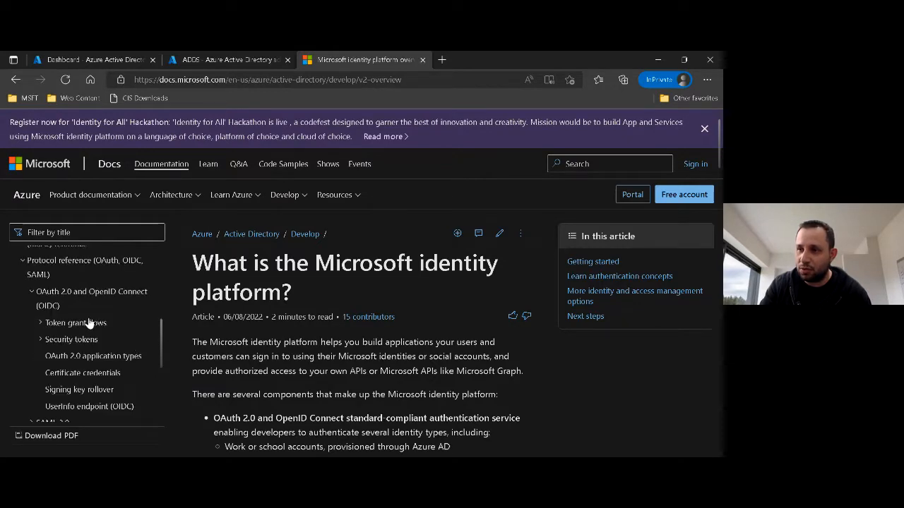
click(71, 325)
click(73, 323)
click(73, 339)
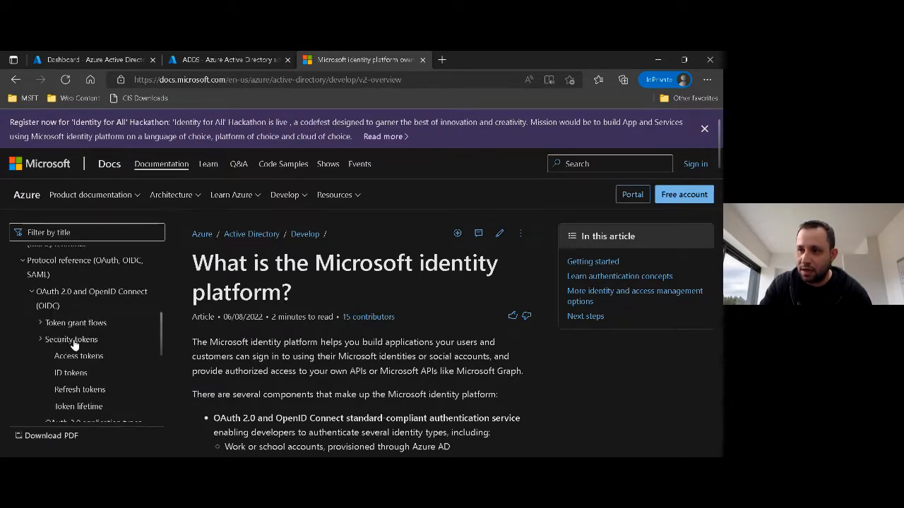
scroll(73, 346, down, 1)
click(64, 297)
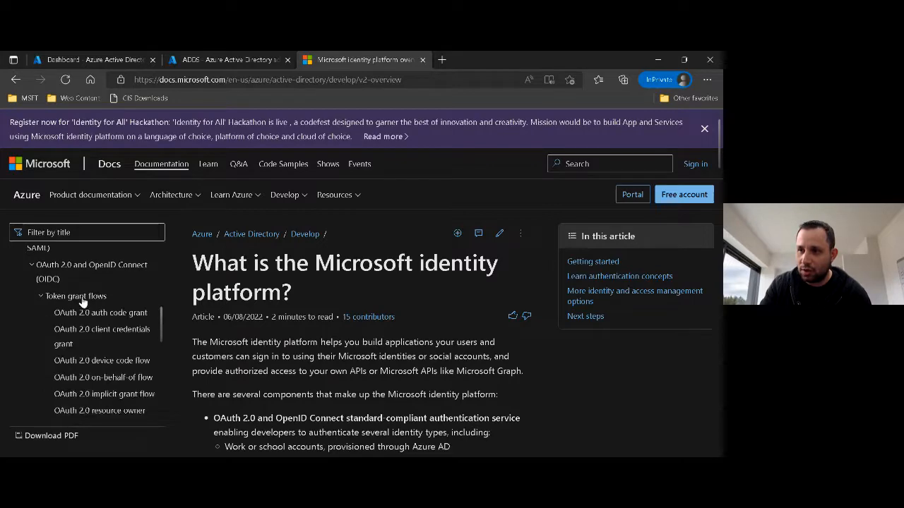
click(97, 313)
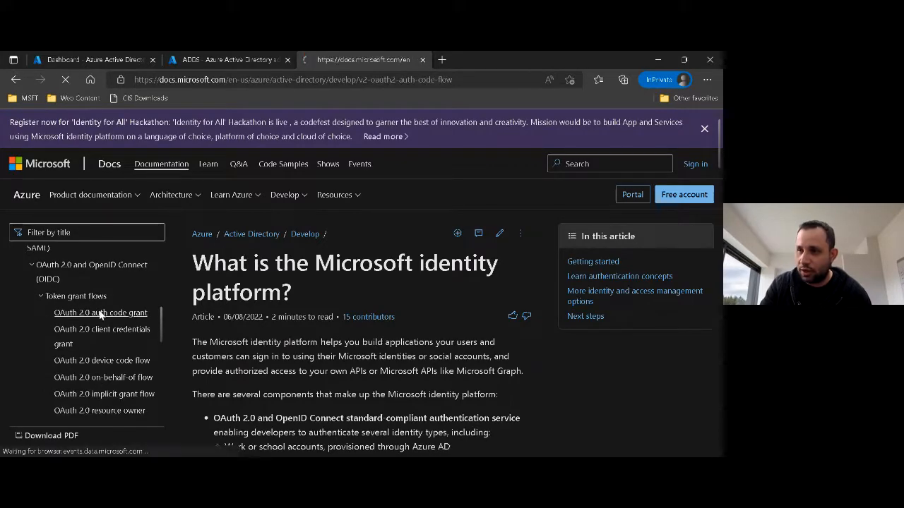
Examine the auth code flow article, including its authorization request parameters, and collapse the OAuth 2.0 and OpenID Connect branch of the outline.
scroll(384, 322, down, 10)
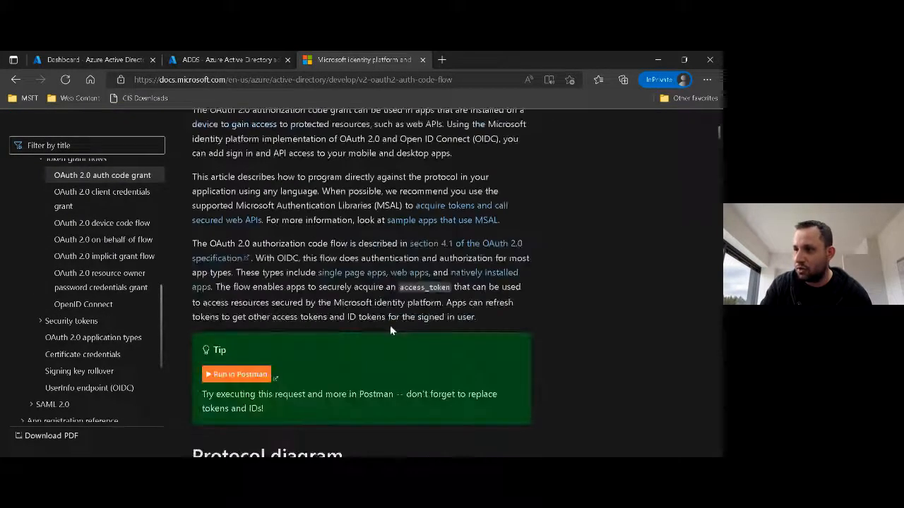
scroll(392, 325, down, 6)
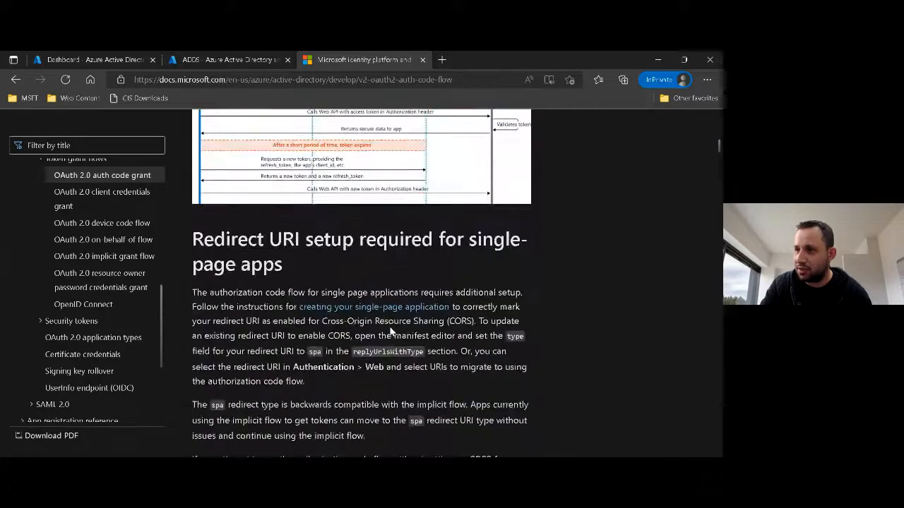
scroll(392, 332, down, 6)
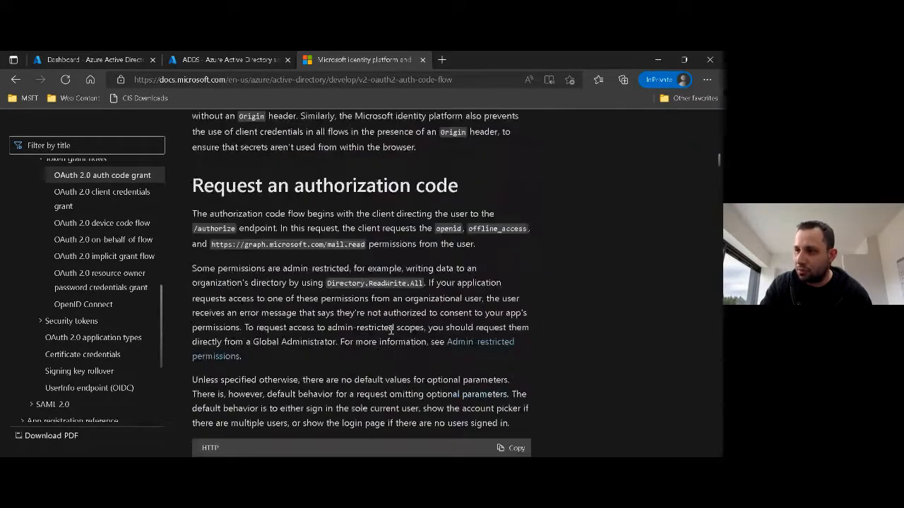
scroll(392, 330, down, 7)
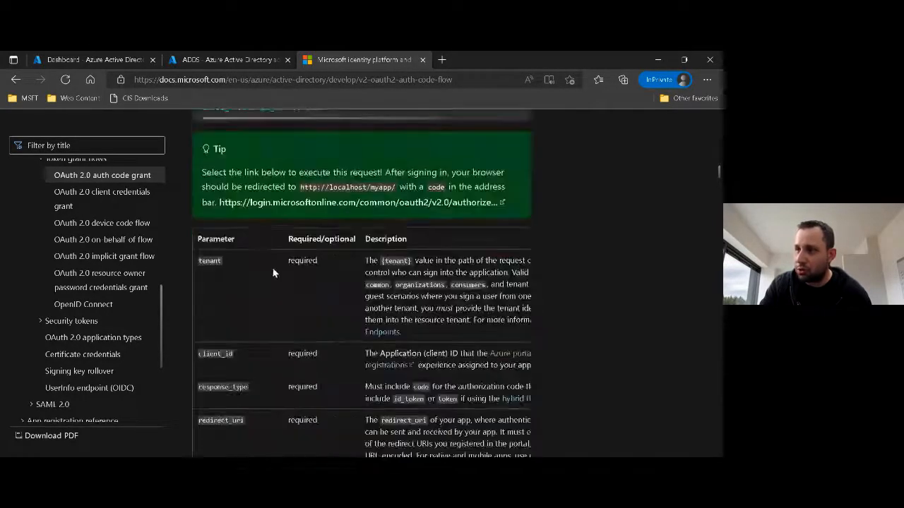
scroll(219, 242, down, 5)
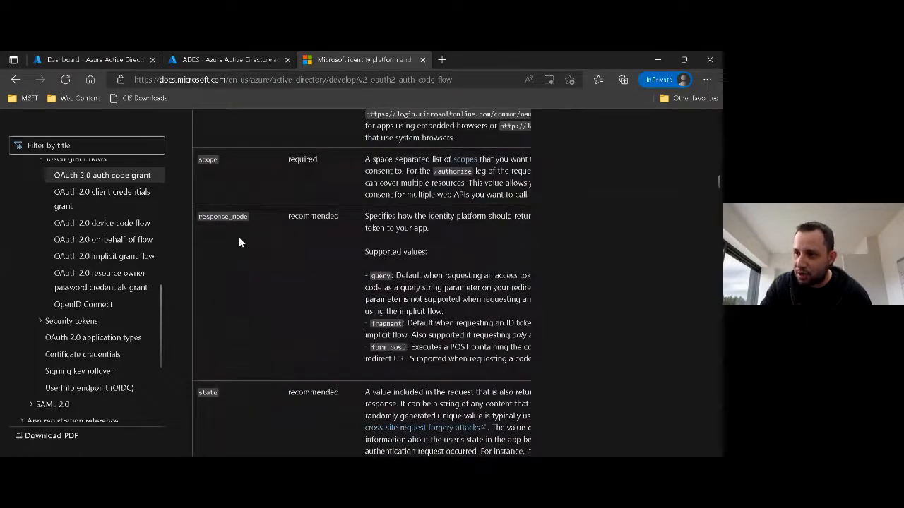
scroll(323, 356, down, 6)
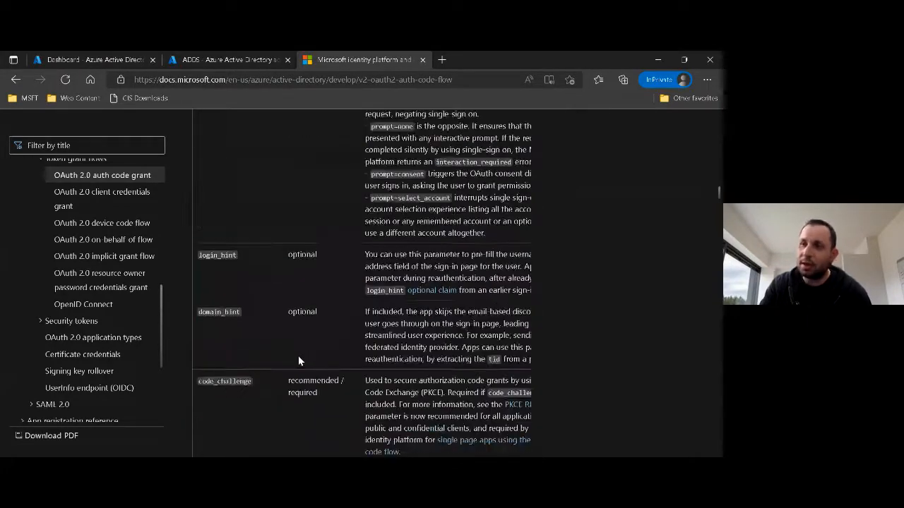
scroll(298, 355, up, 7)
scroll(289, 363, up, 12)
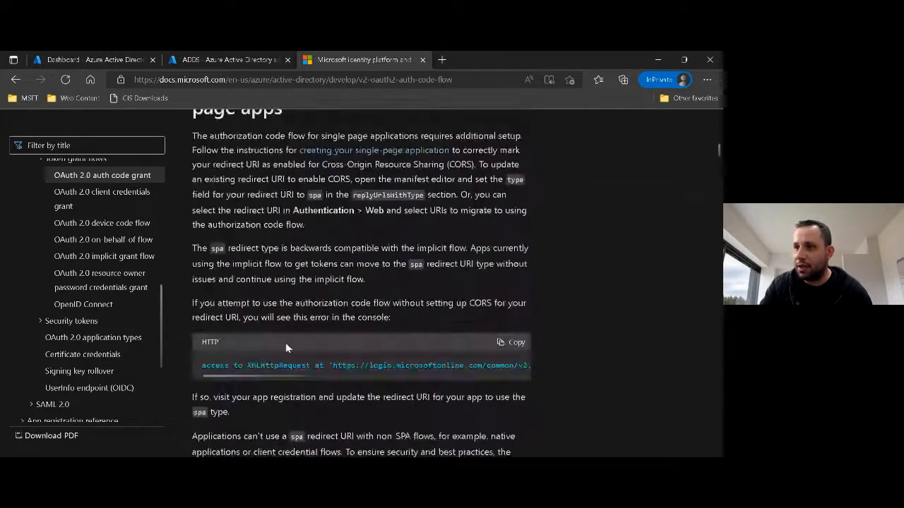
scroll(141, 252, up, 5)
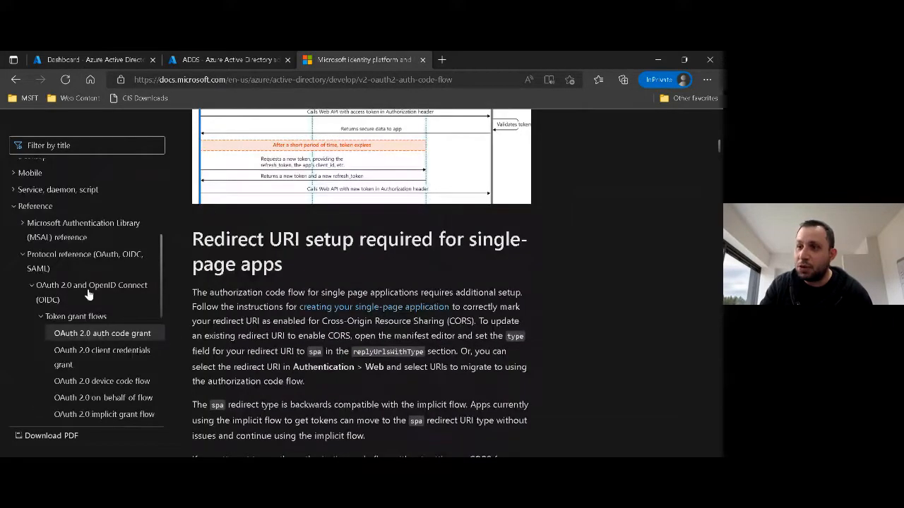
click(40, 317)
click(32, 286)
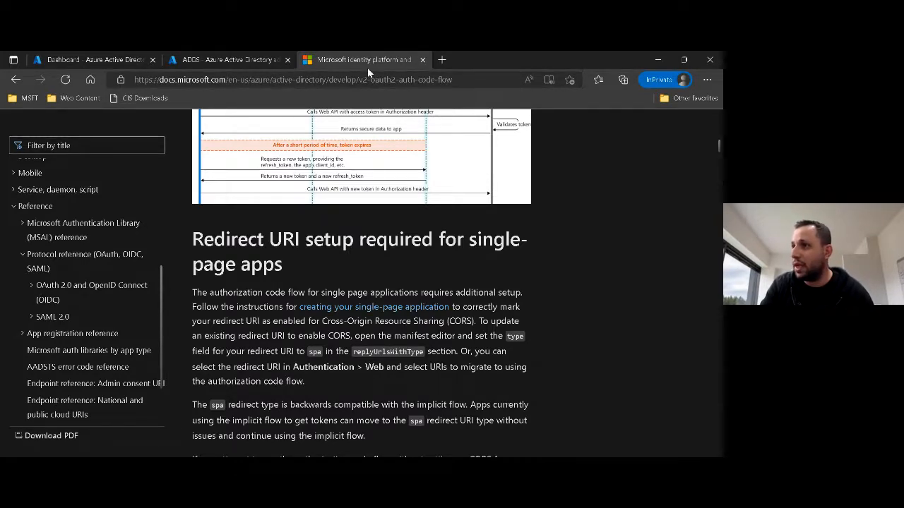
Switch to the Azure Active Directory admin center and view the Eroi Lab Corp tenant's App registrations and Enterprise applications.
click(107, 60)
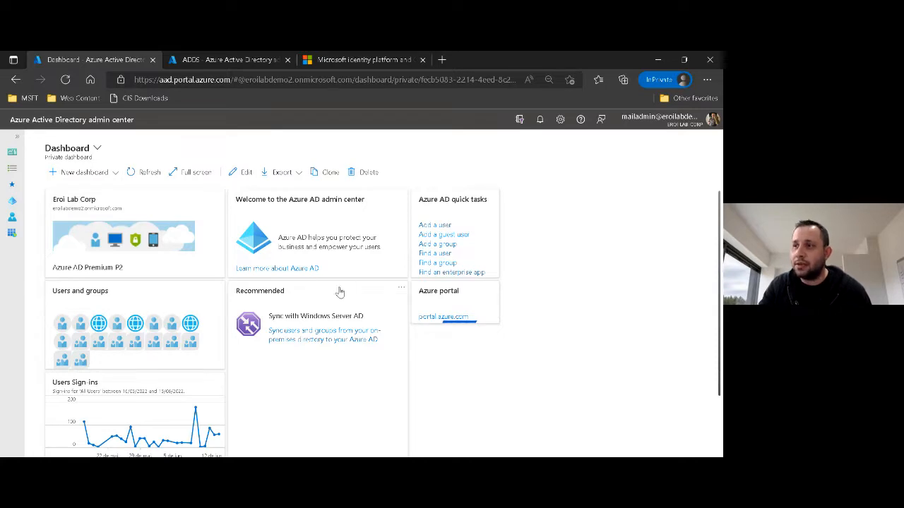
click(12, 202)
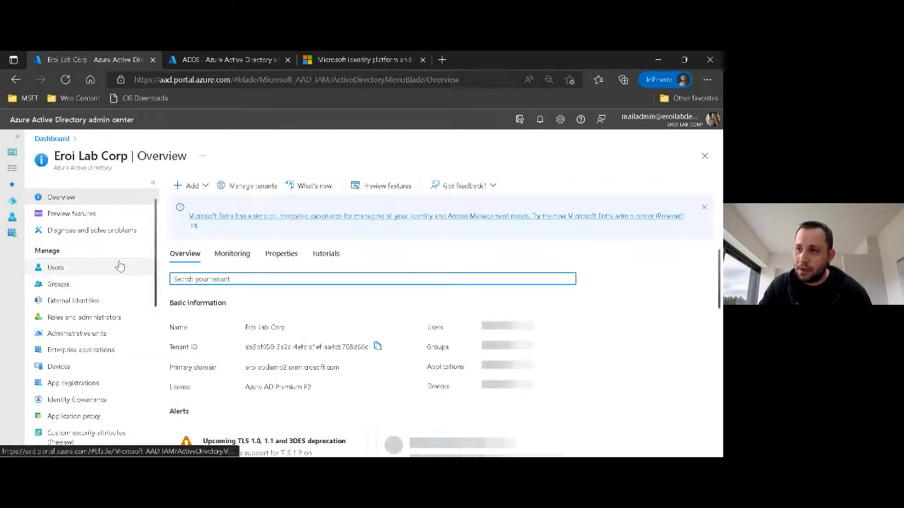
scroll(85, 267, down, 1)
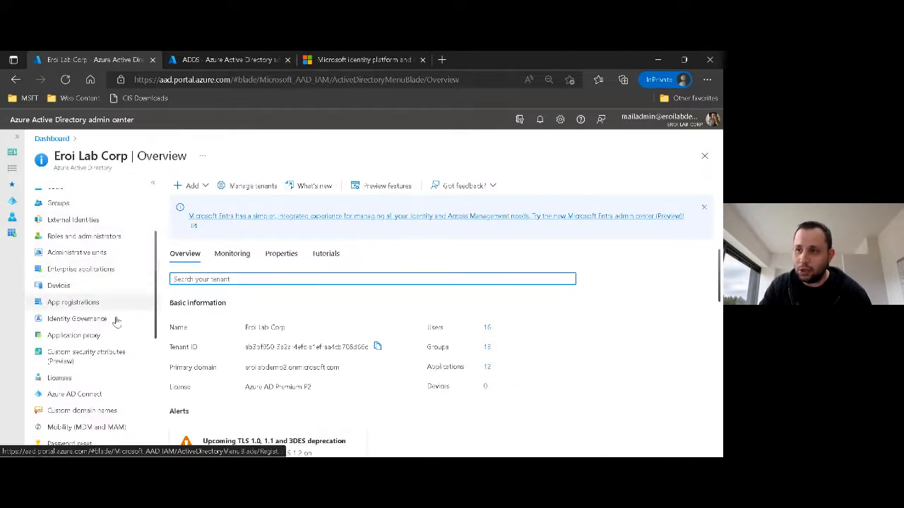
click(78, 302)
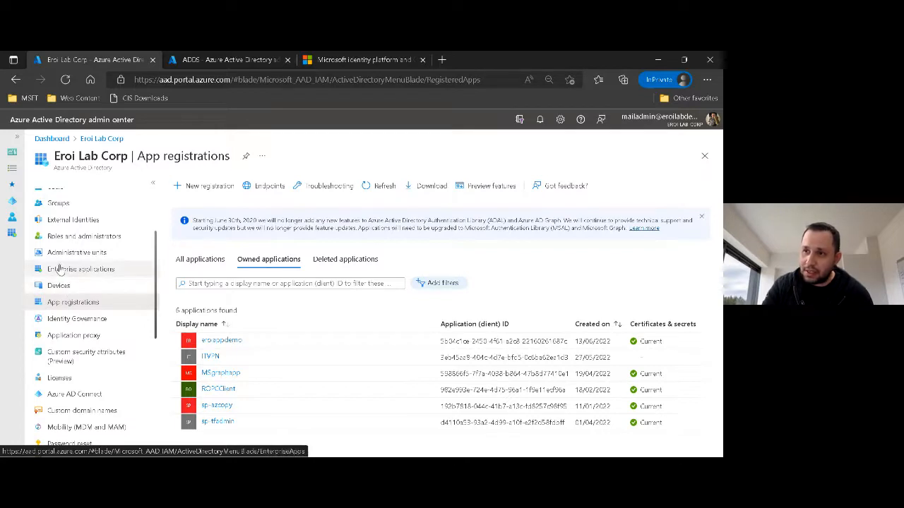
click(60, 271)
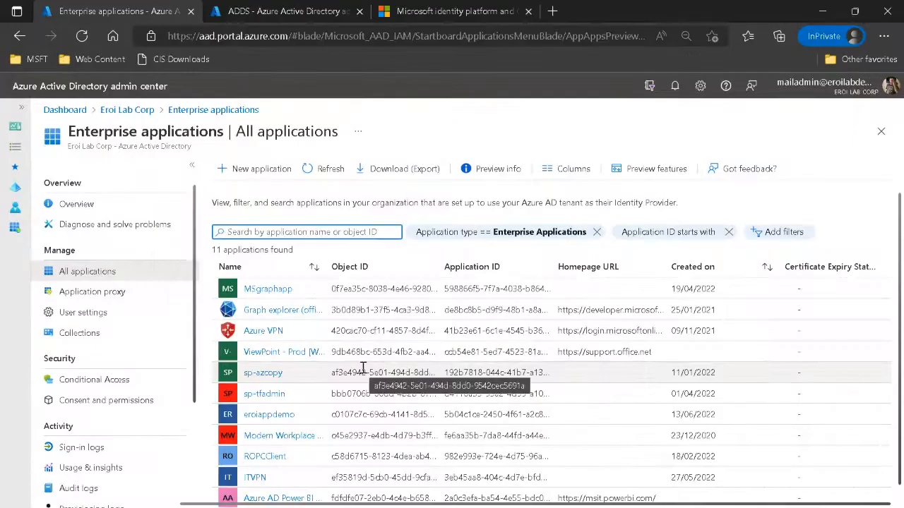
Start adding a new enterprise application and look over the cloud platforms and on-premises options in the Azure AD Gallery.
click(205, 187)
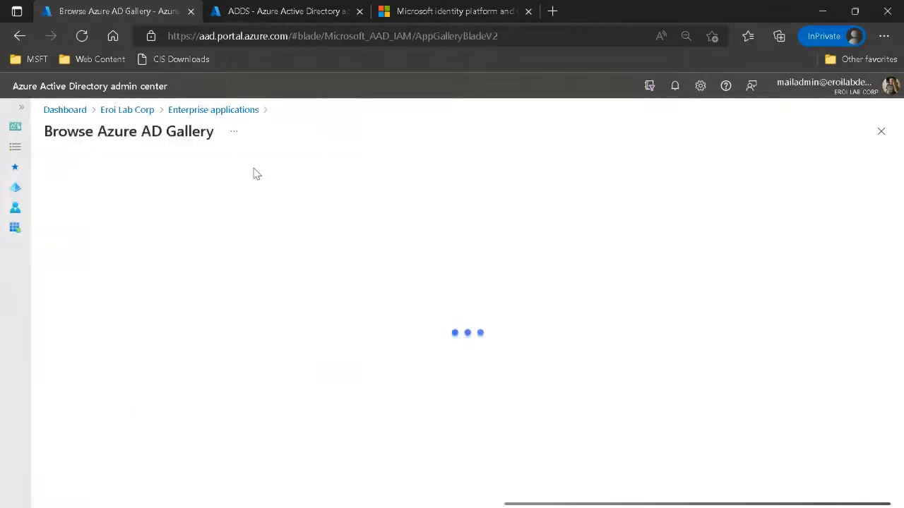
scroll(280, 262, down, 2)
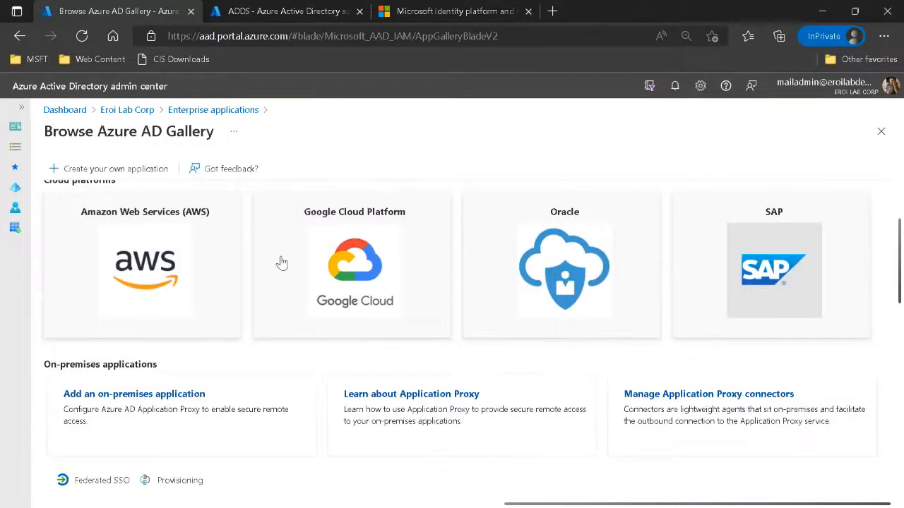
scroll(271, 234, up, 2)
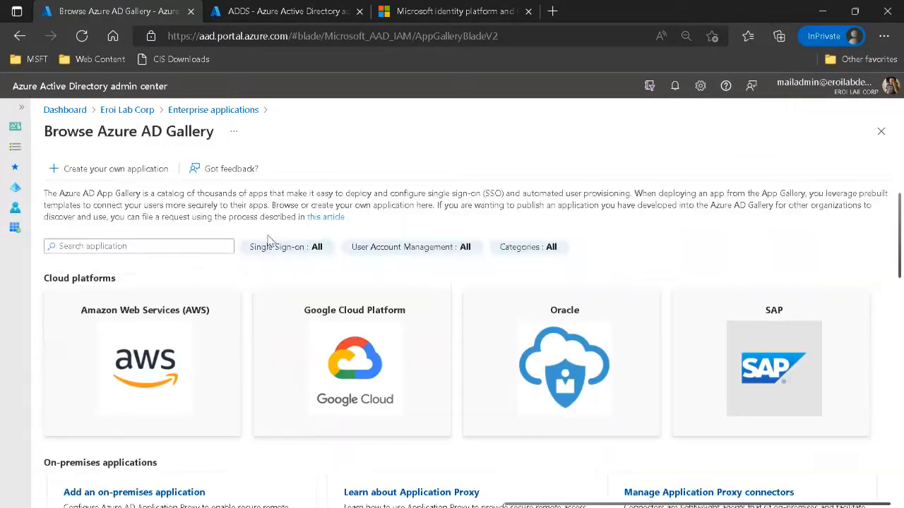
Search the Azure AD Gallery for "cloudoc" and look through the matching applications.
click(142, 243)
text(lo)
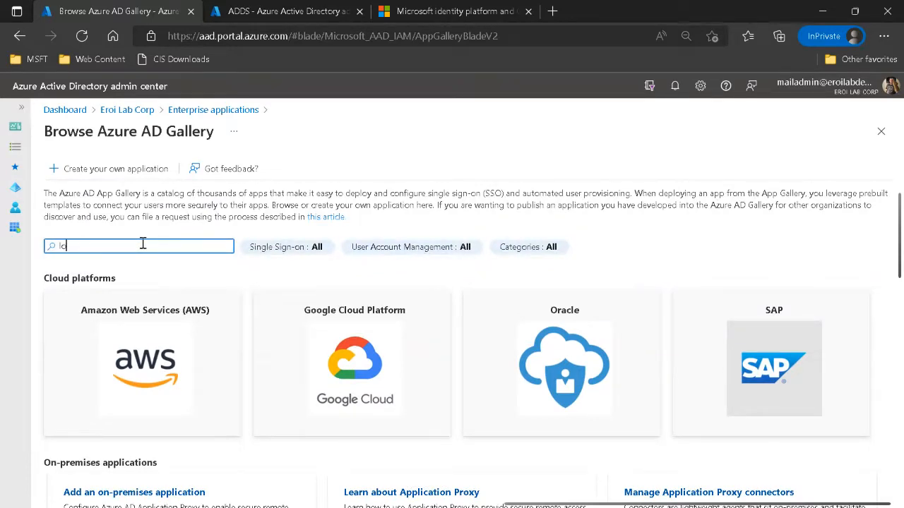
key(BackSpace)
key(BackSpace)
text(cloud)
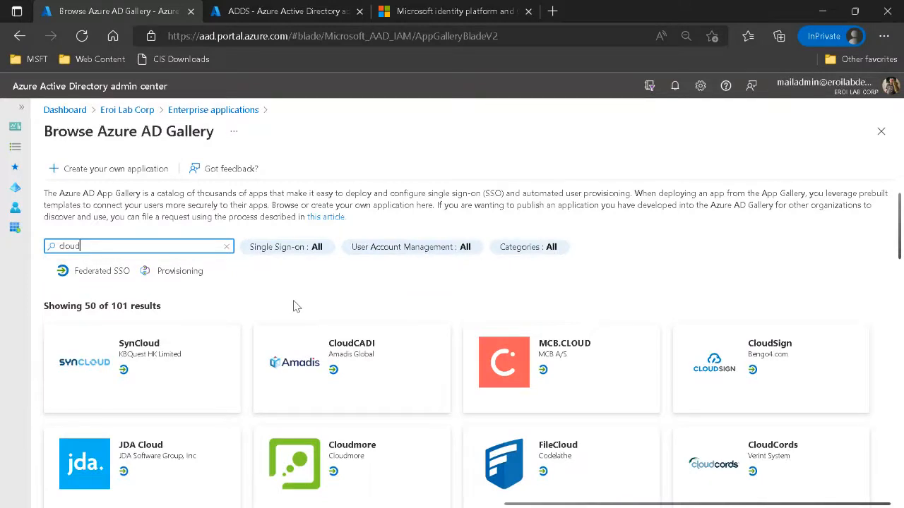
text(oc)
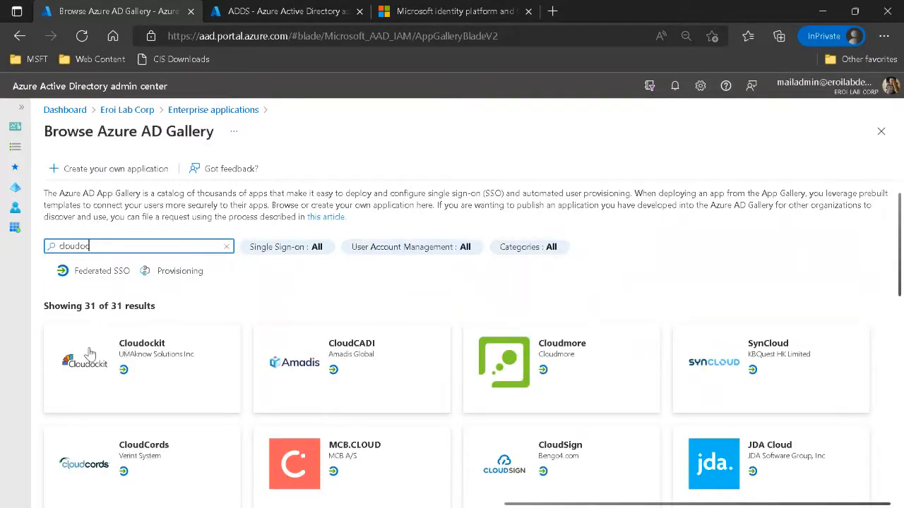
scroll(106, 353, down, 2)
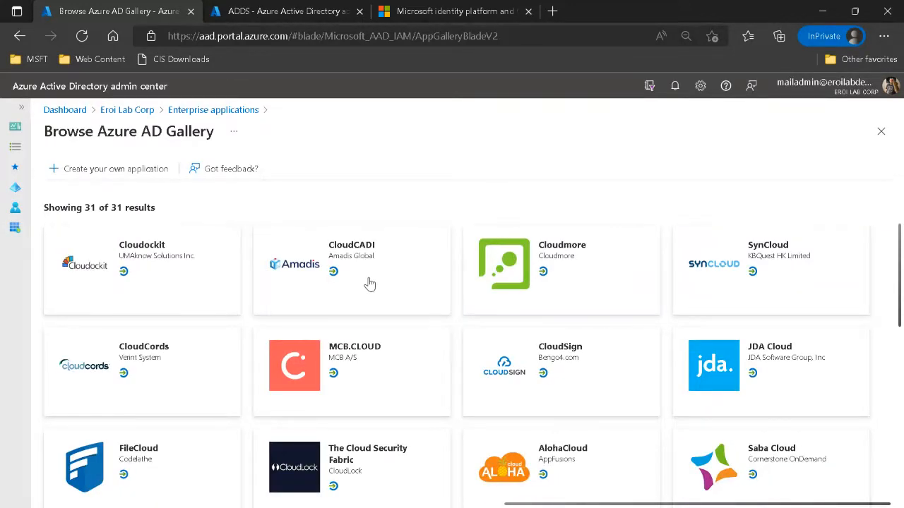
scroll(368, 284, down, 5)
scroll(366, 295, down, 3)
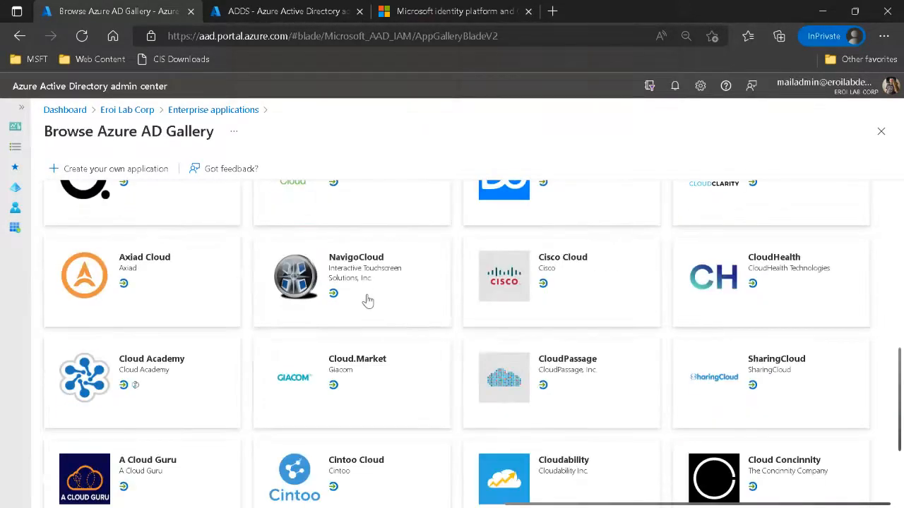
scroll(365, 294, up, 10)
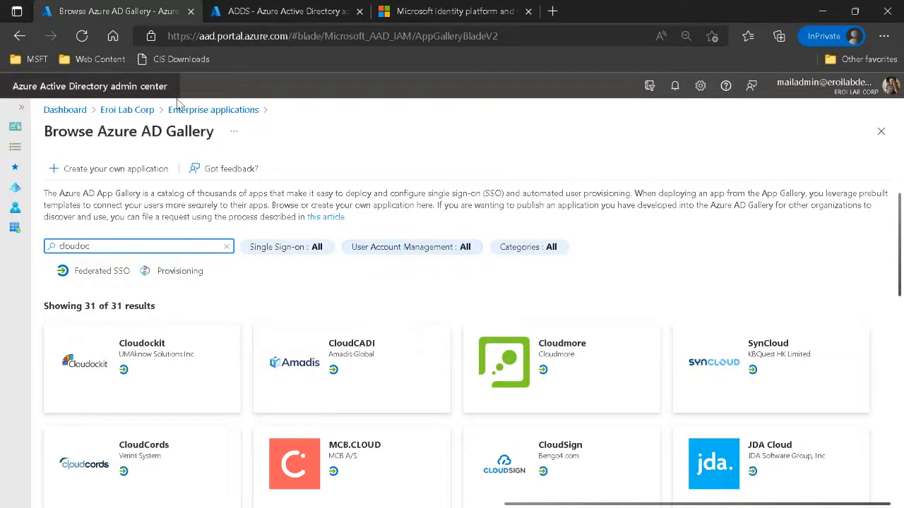
Return to the Eroi Lab Corp tenant and compare its App registrations list with its Enterprise applications list.
click(117, 110)
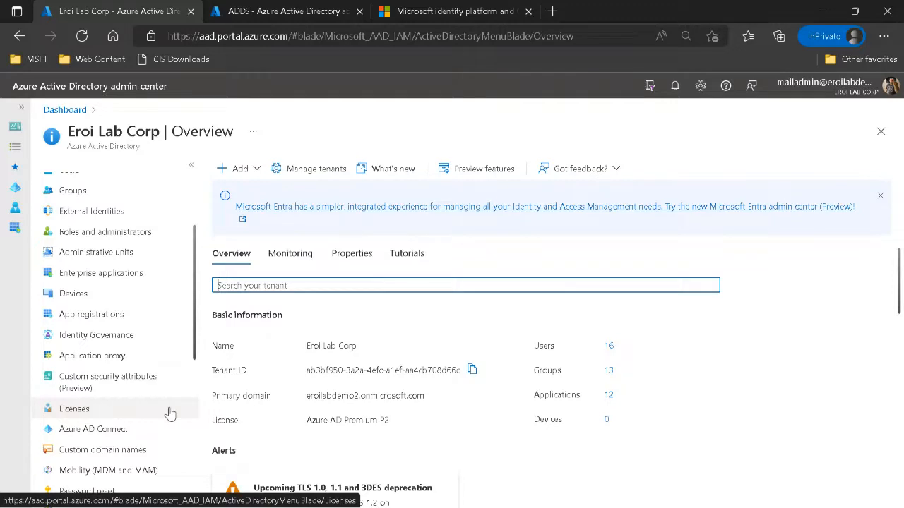
click(80, 319)
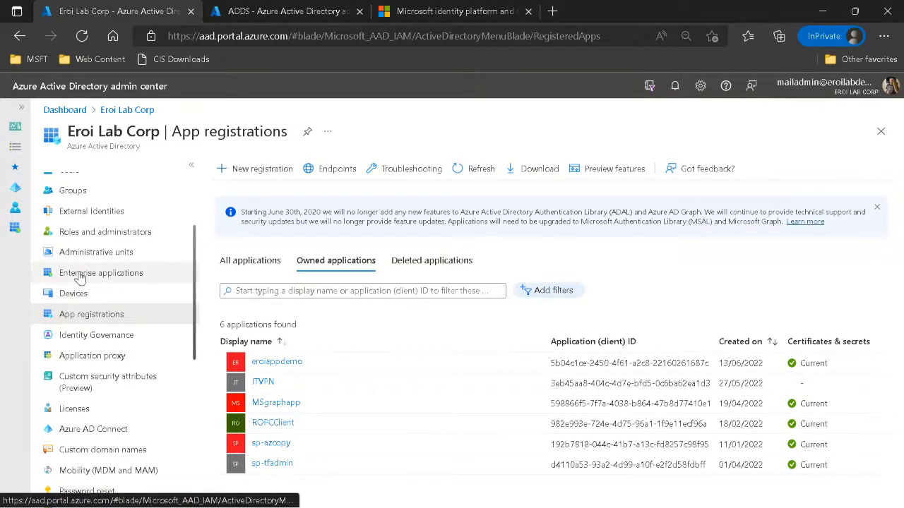
click(80, 278)
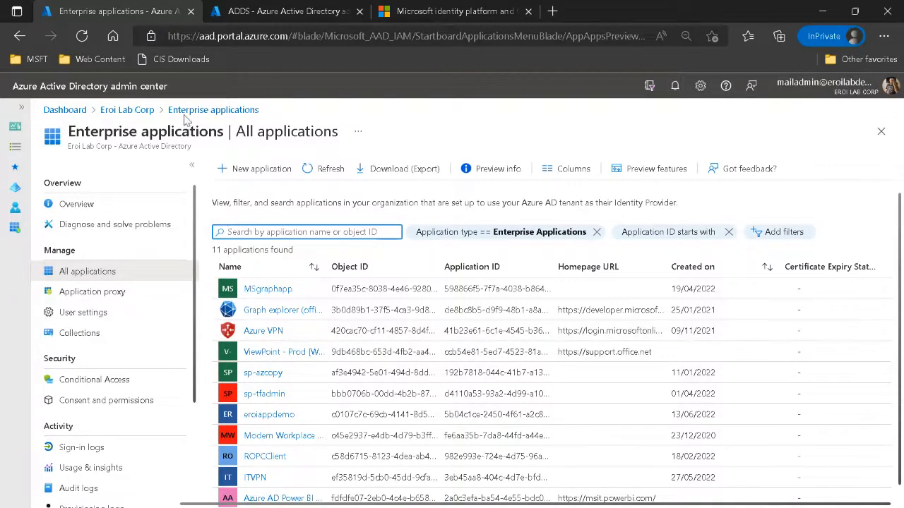
click(131, 110)
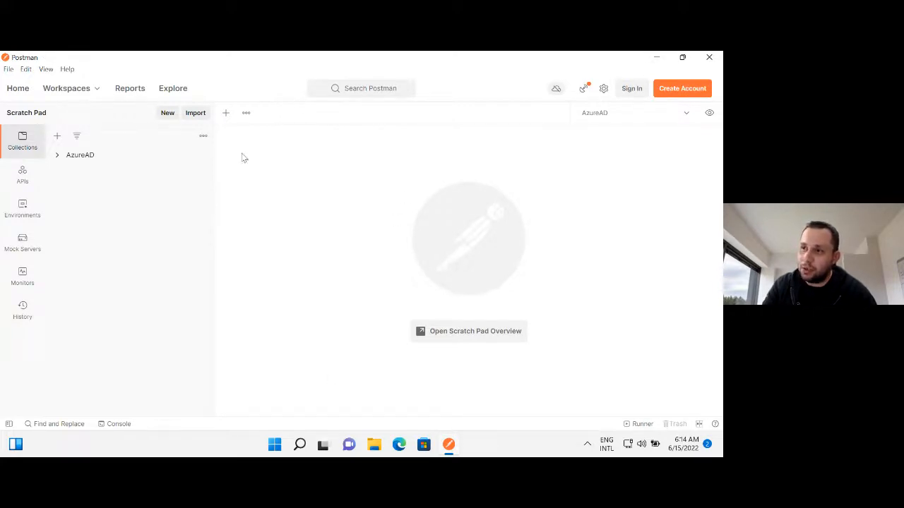
Switch to Postman and check the requests inside the AzureAD collection, leaving the collection collapsed.
click(22, 140)
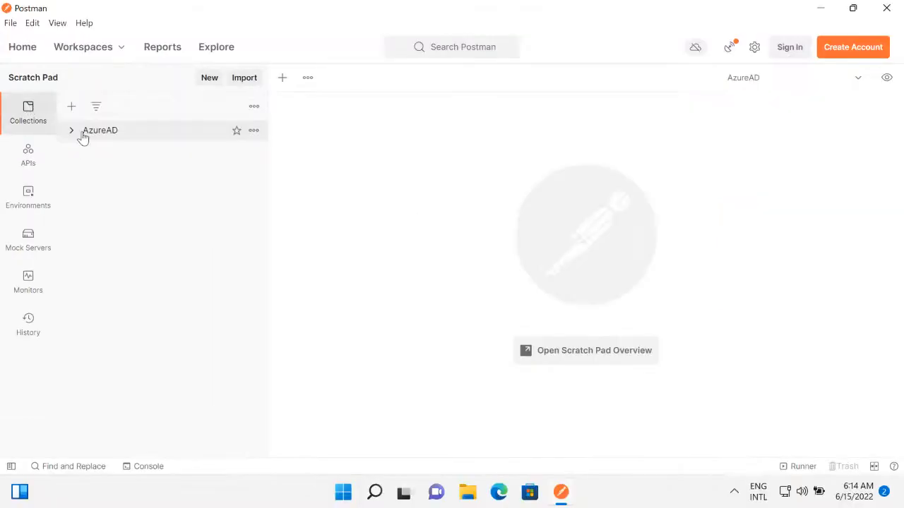
click(71, 131)
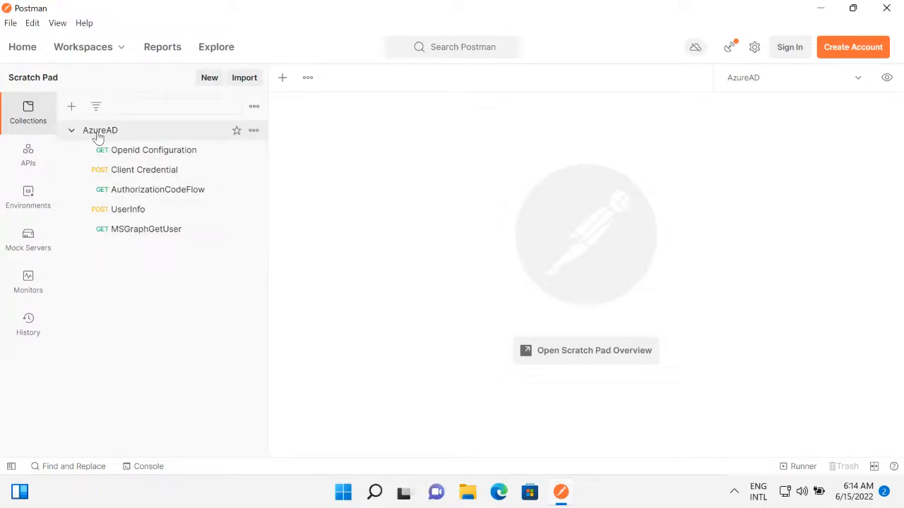
click(72, 132)
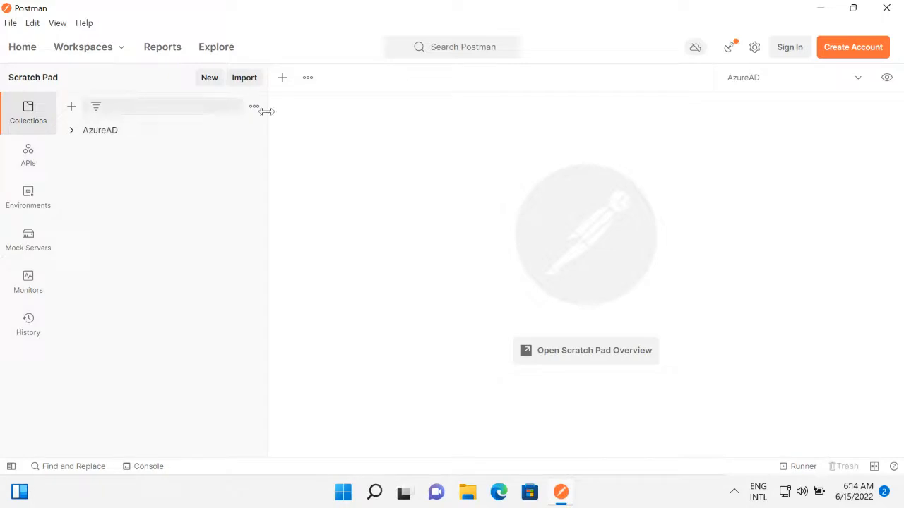
Create a new collection named "Democole" and close its documentation pane.
click(72, 107)
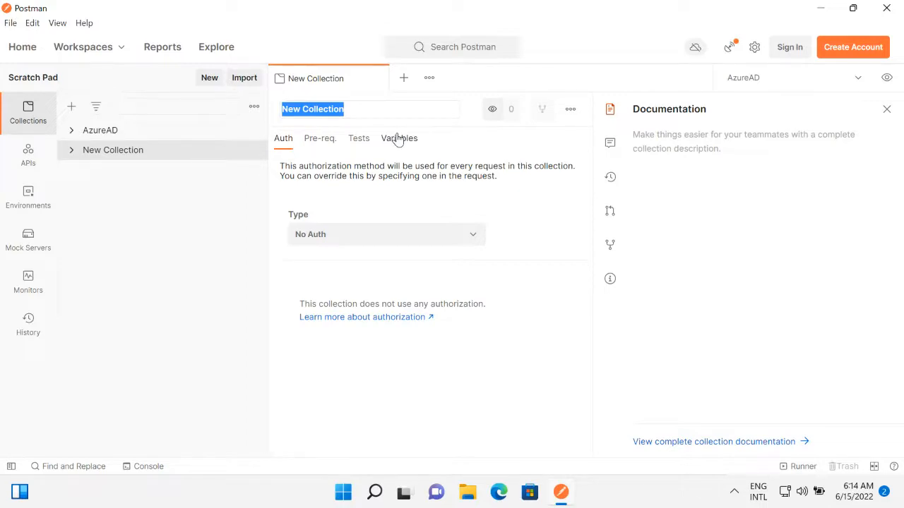
text(Demo)
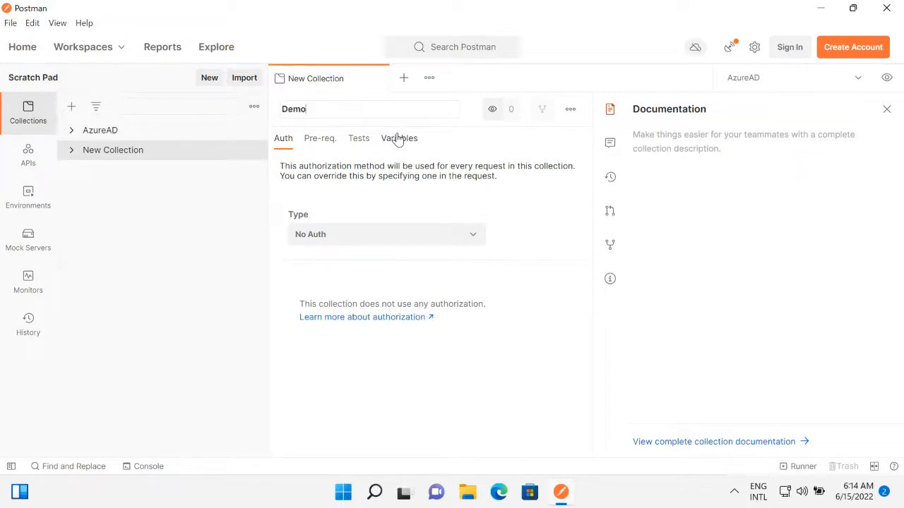
text(cole)
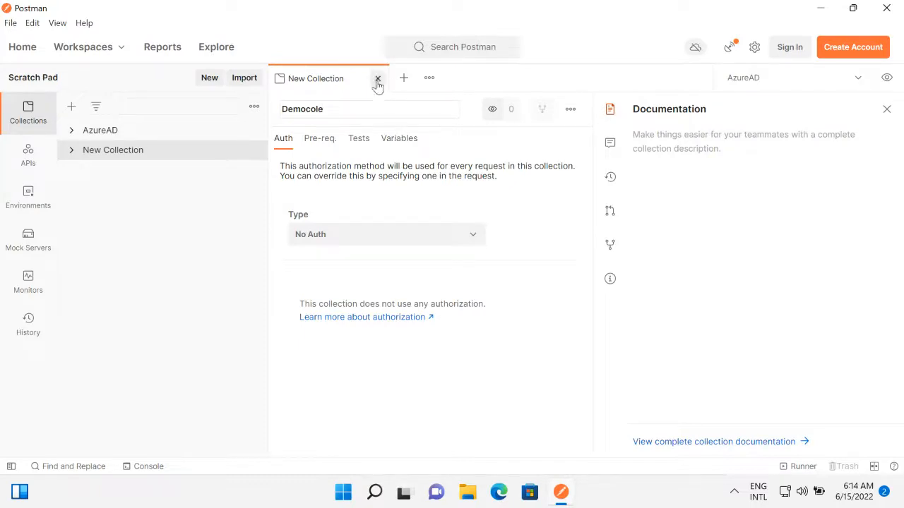
click(888, 109)
Expand the Democole collection and add a new request to it.
click(72, 151)
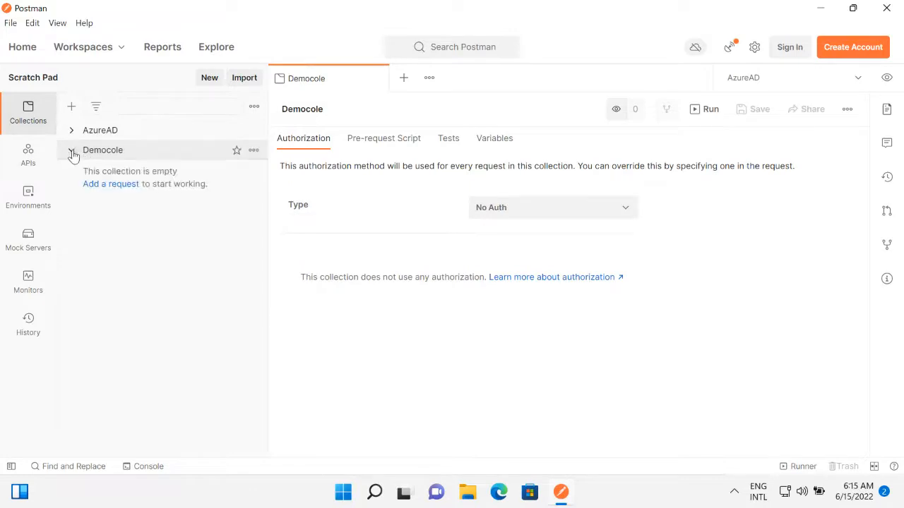
click(254, 150)
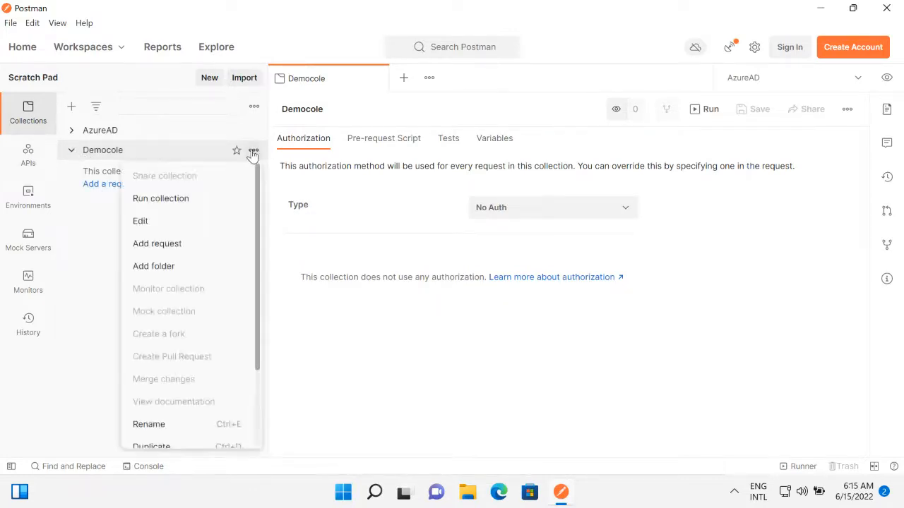
click(145, 246)
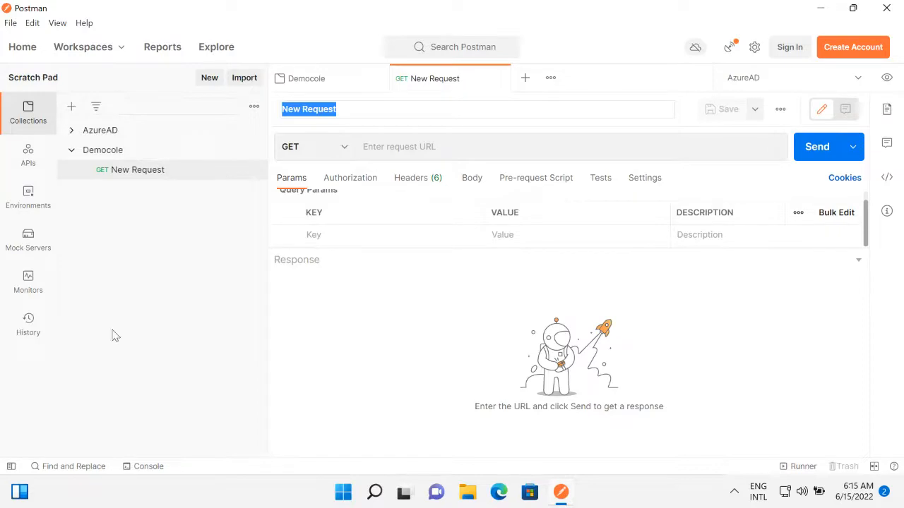
Hide the sidebar and rename the new request "GET teste".
click(11, 468)
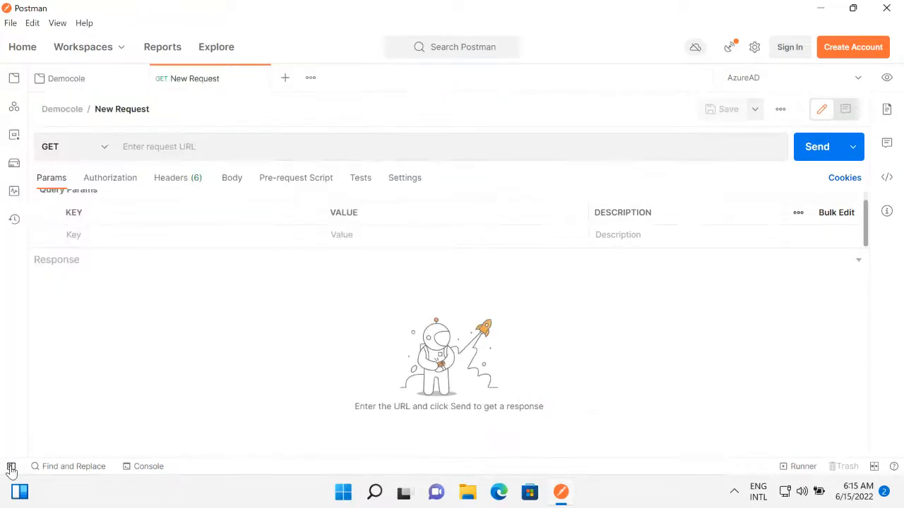
click(11, 468)
click(11, 468)
click(159, 111)
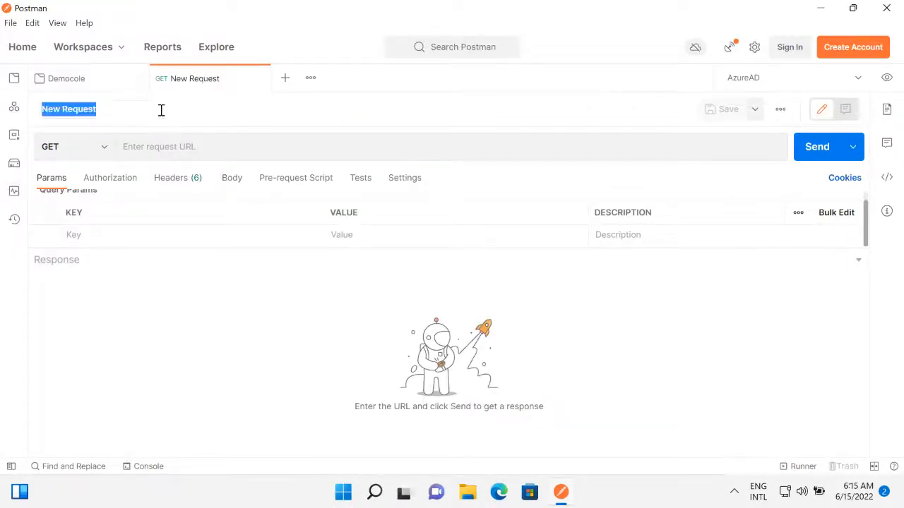
text(GET)
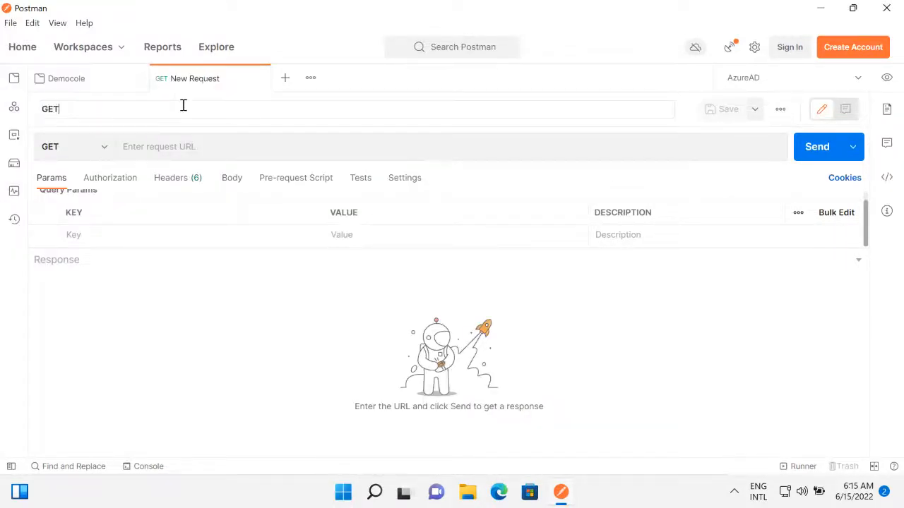
text( teste)
Look through the HTTP methods available for the GET teste request.
click(104, 147)
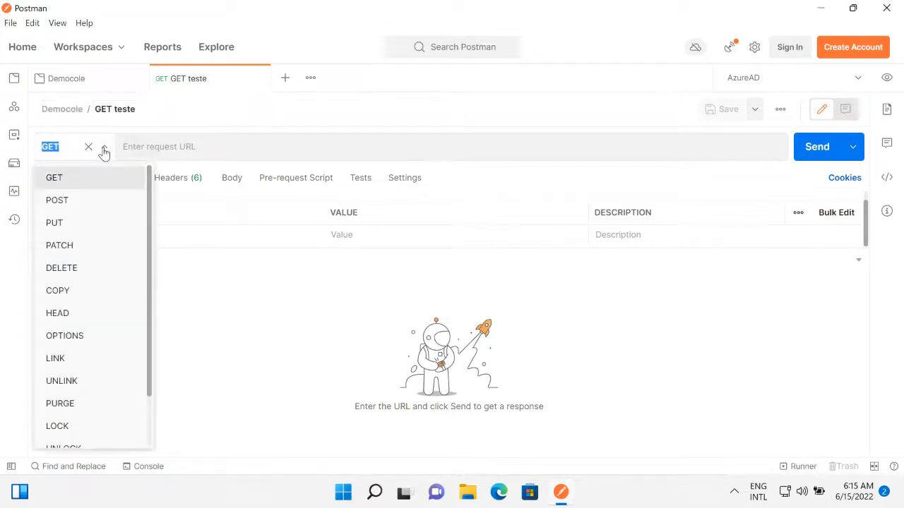
drag(149, 221, 153, 181)
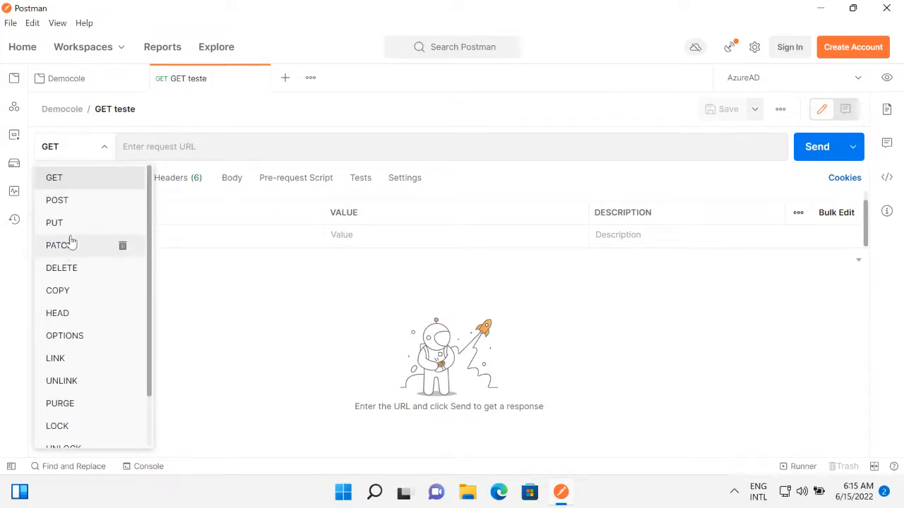
click(69, 146)
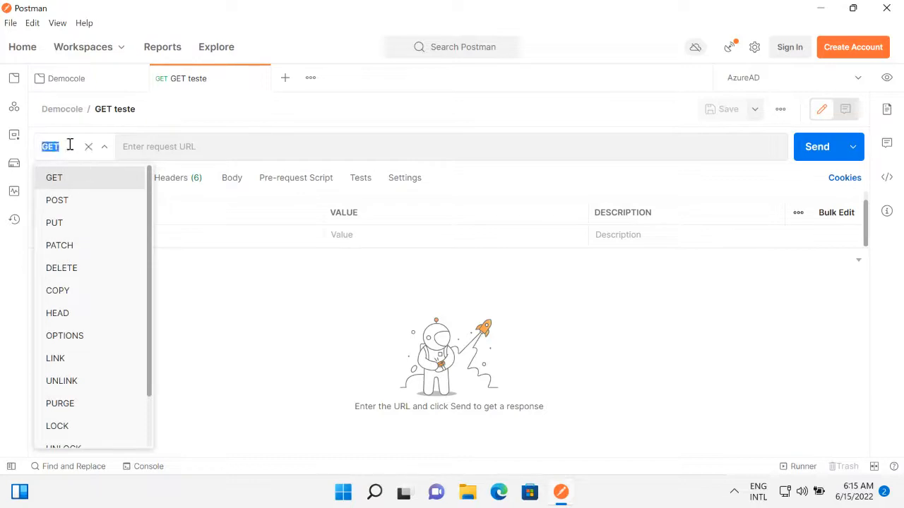
Enter http:://ifconfig.me as the request URL and send the GET request.
click(207, 147)
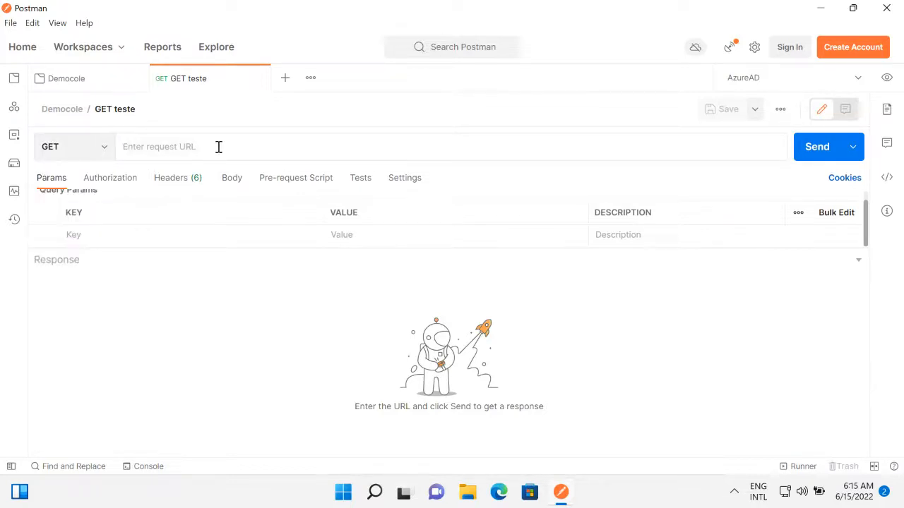
text(http)
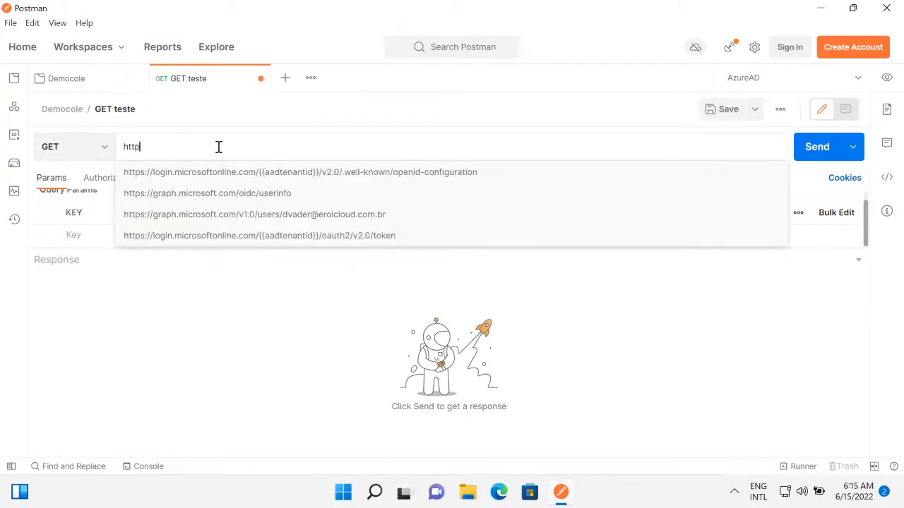
text(://ifconfig.me)
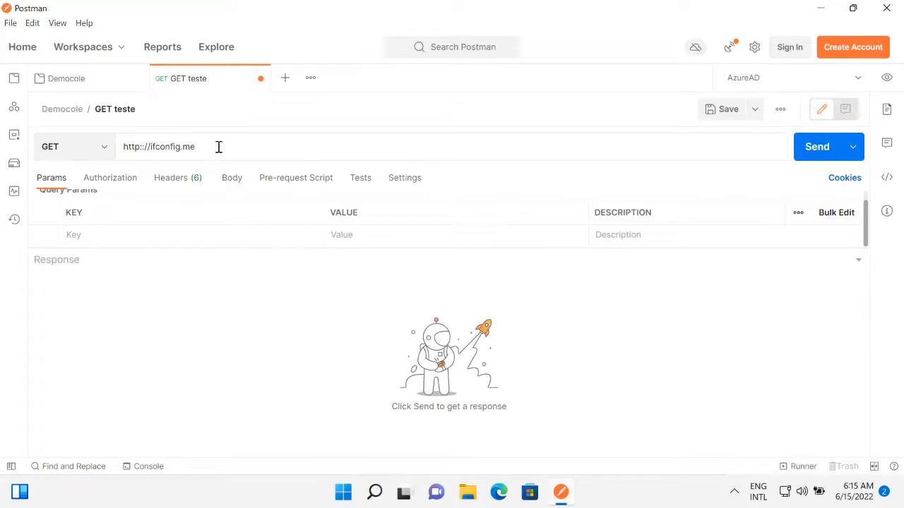
click(803, 157)
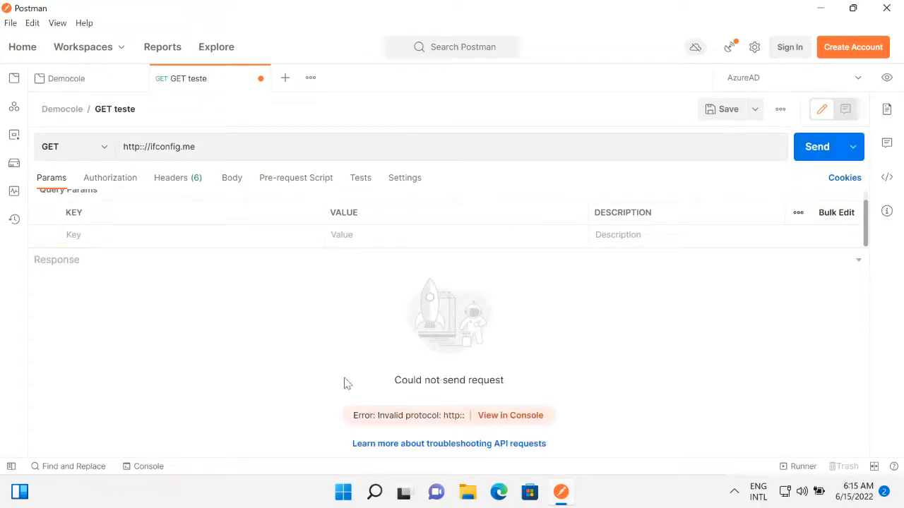
Check the error text in the response area and open the Console to inspect the request log.
drag(413, 380, 609, 392)
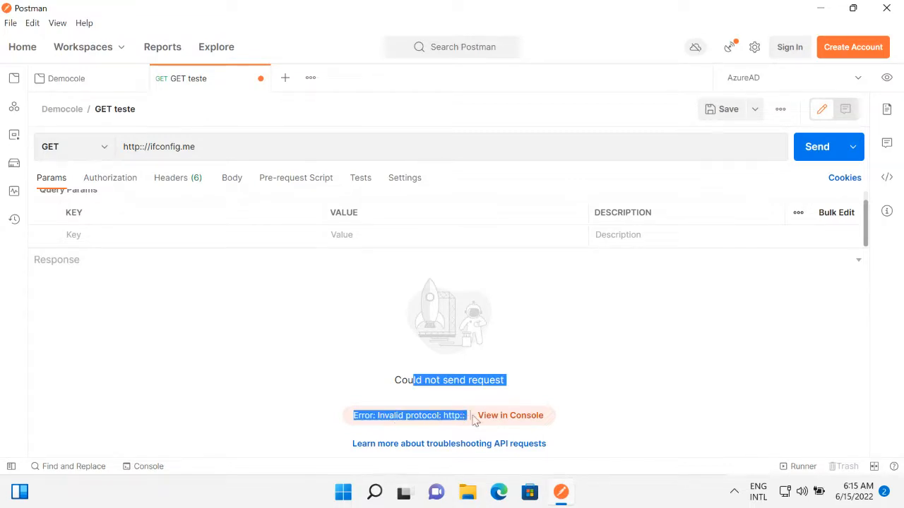
click(142, 147)
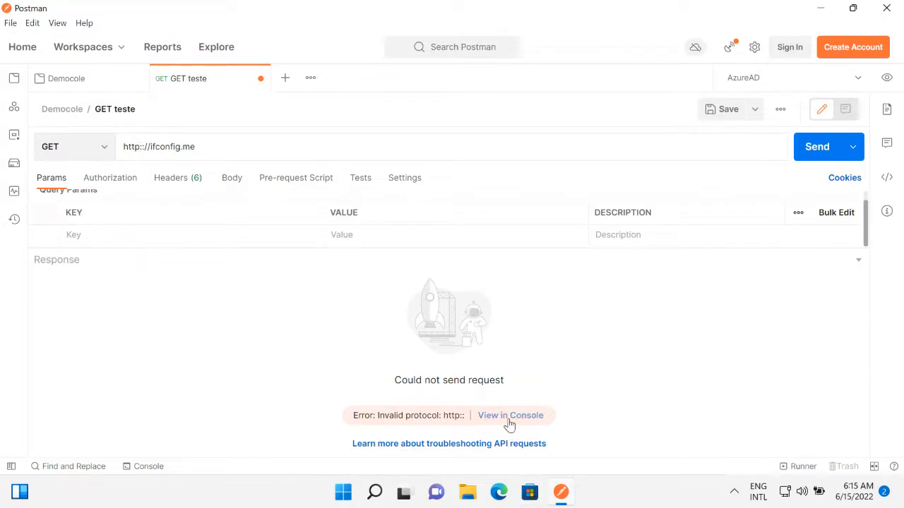
click(148, 468)
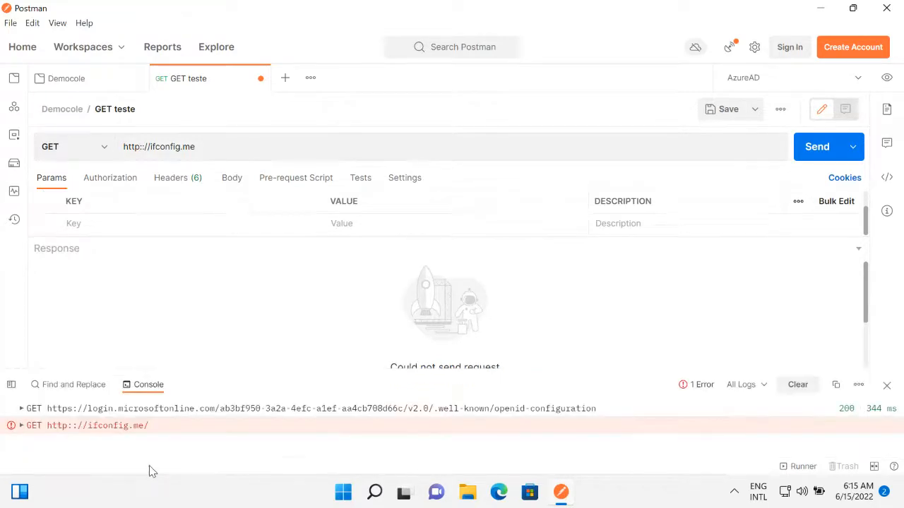
Examine the error and request headers of the http:://ifconfig.me entry in an enlarged Console, and close the Console.
click(21, 426)
scroll(70, 449, down, 3)
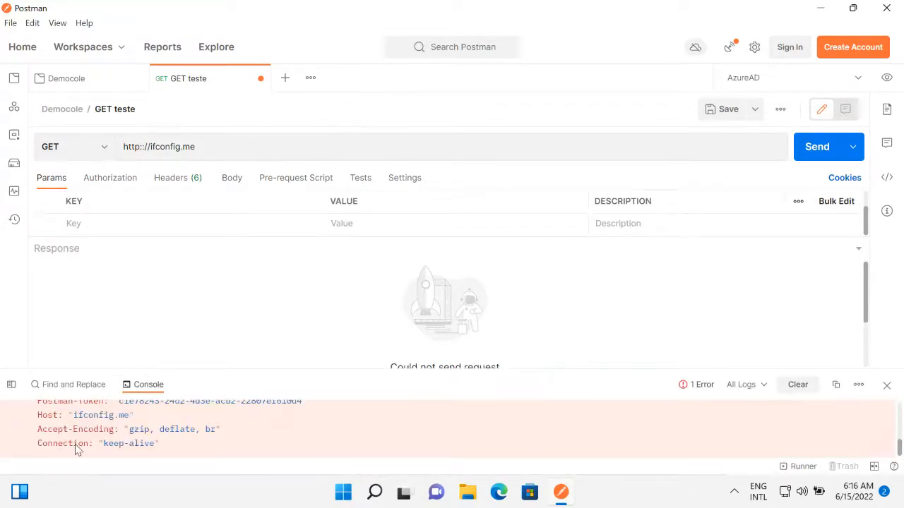
drag(307, 368, 321, 227)
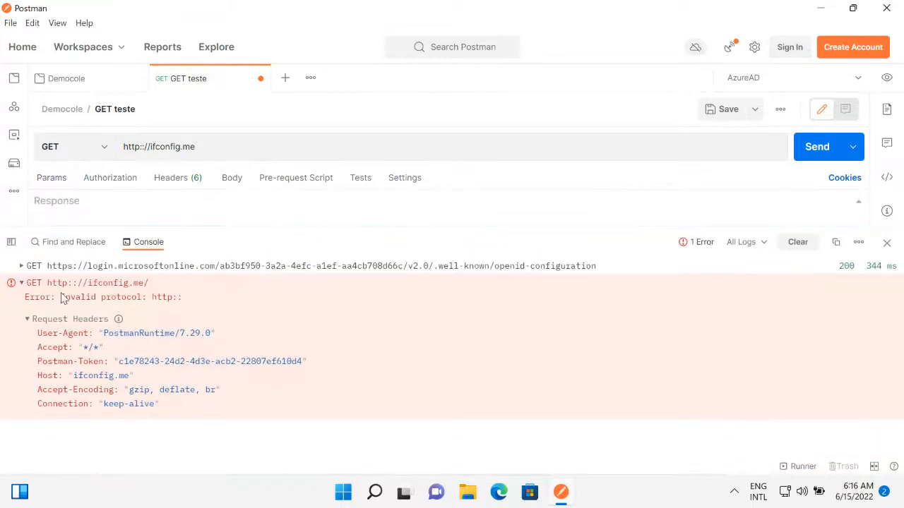
click(21, 284)
click(22, 283)
click(27, 319)
click(21, 283)
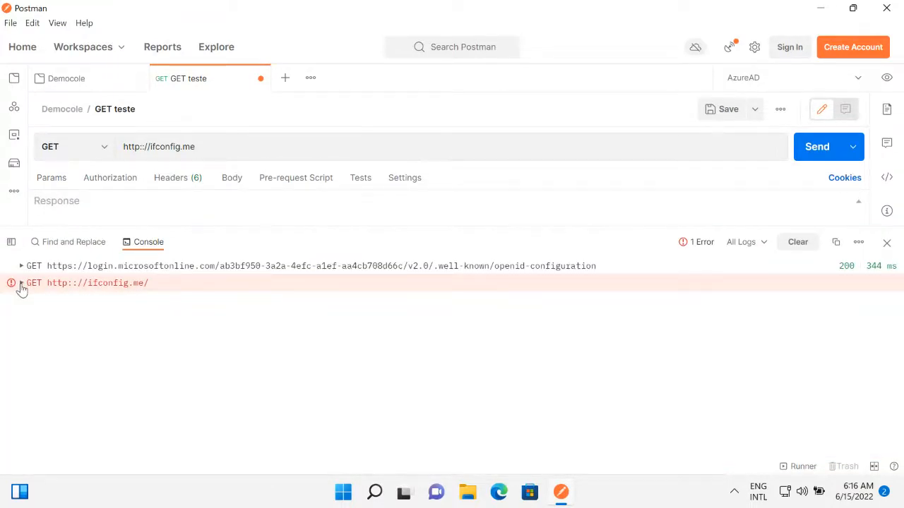
click(887, 243)
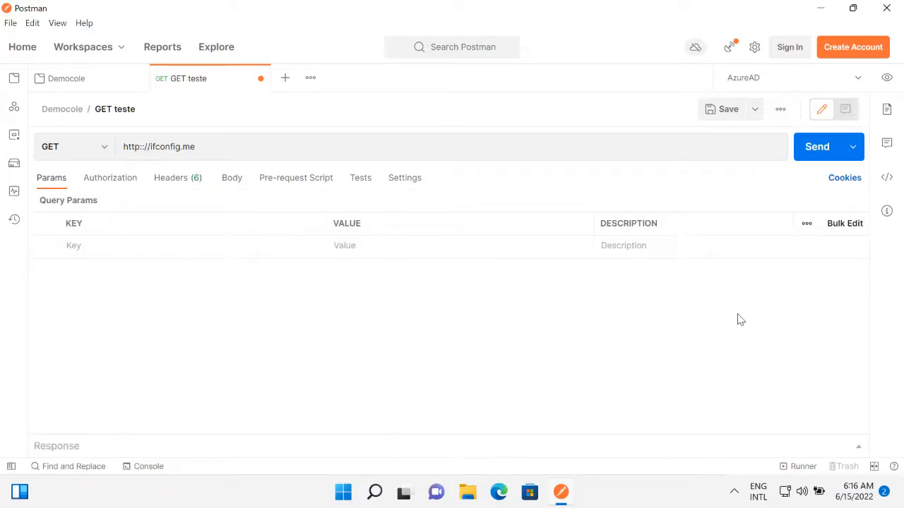
click(151, 146)
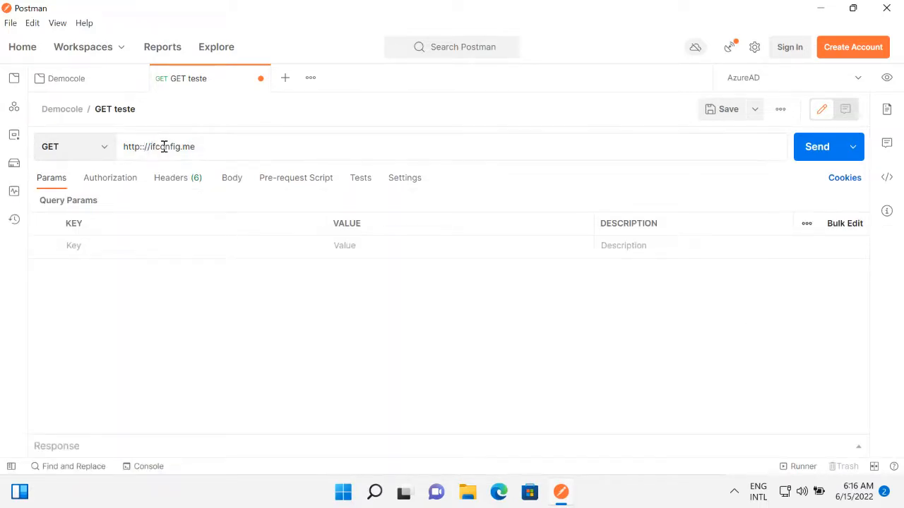
click(817, 149)
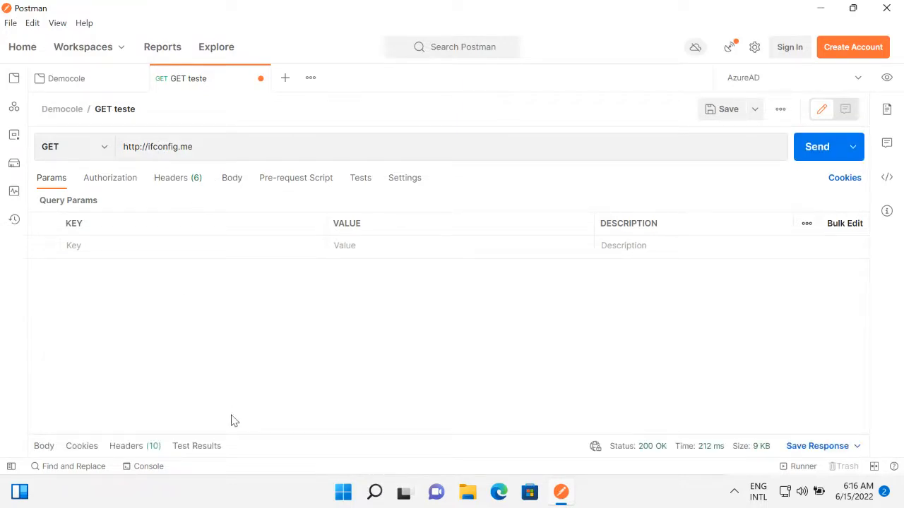
drag(240, 429, 246, 280)
Review the response's body, cookies and headers, plus the Headers and Body settings of the GET teste request.
drag(98, 349, 240, 423)
click(82, 295)
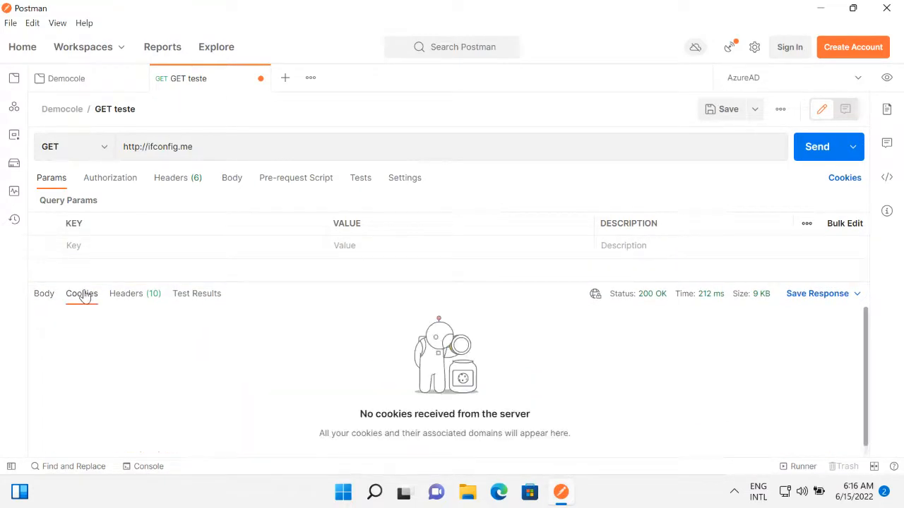
click(127, 295)
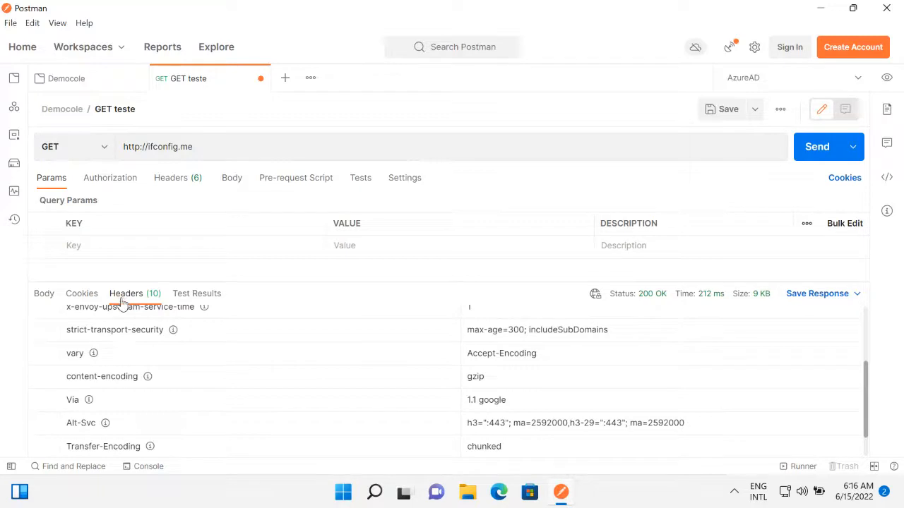
click(176, 182)
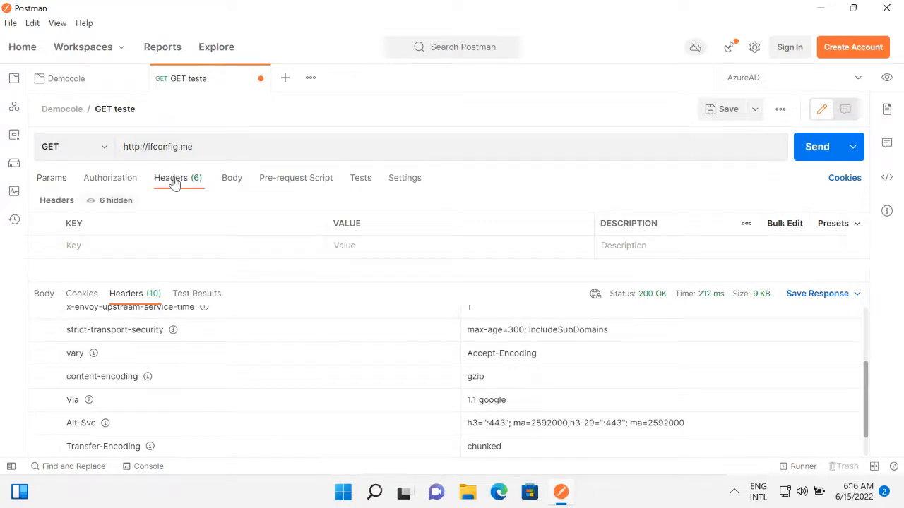
click(233, 181)
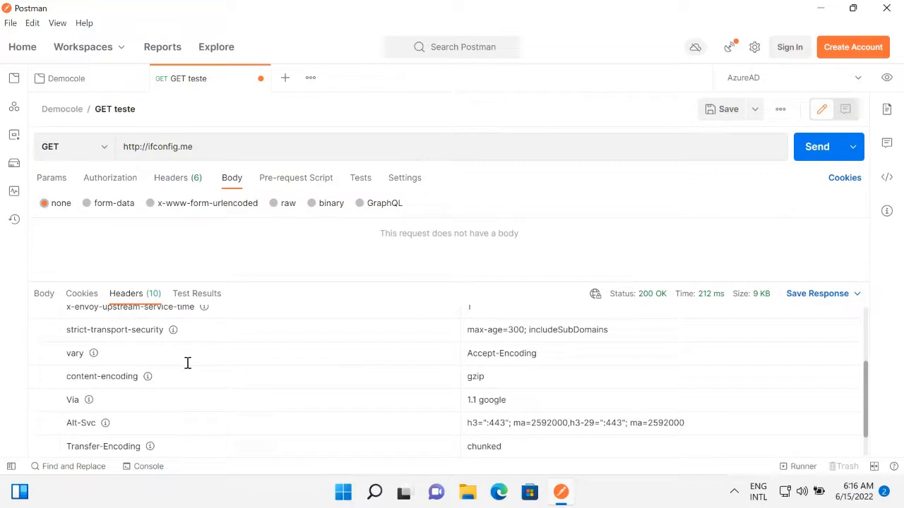
drag(207, 144, 121, 150)
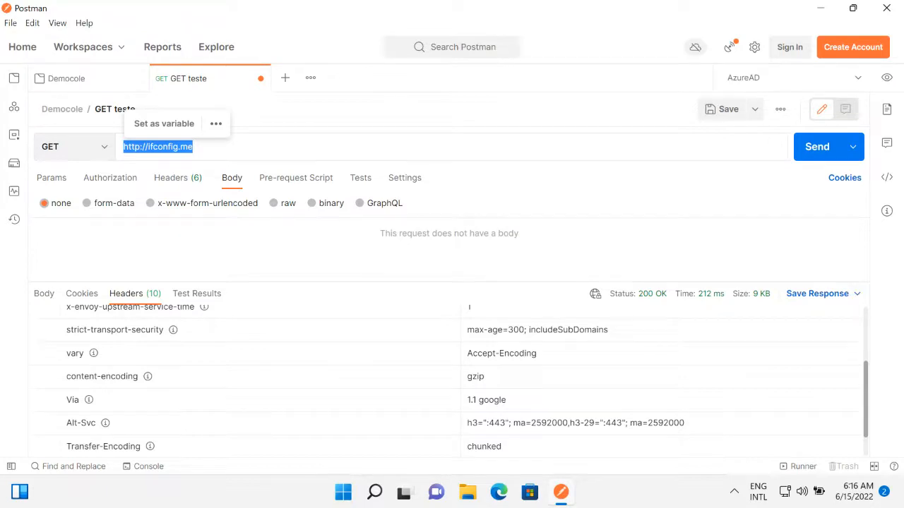
Show the sidebar, open the Openid Configuration request from the AzureAD collection and hide the sidebar again.
click(11, 467)
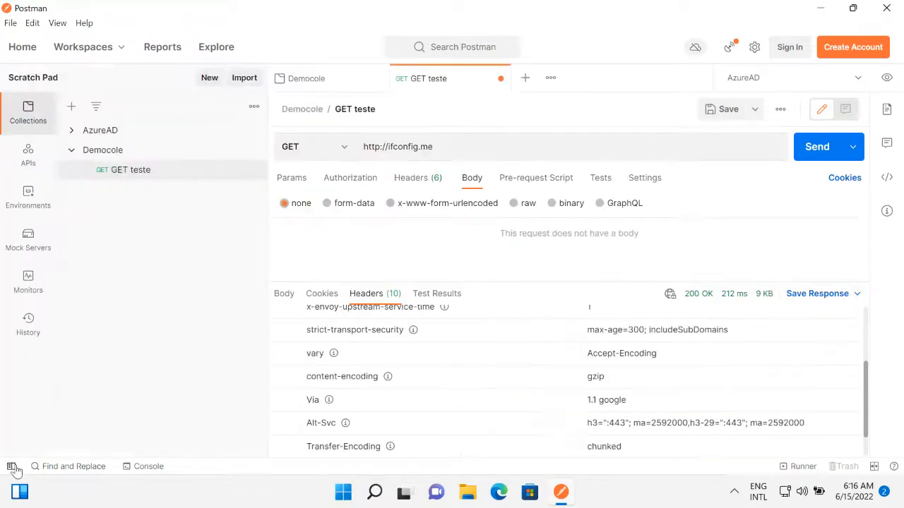
click(69, 151)
click(72, 131)
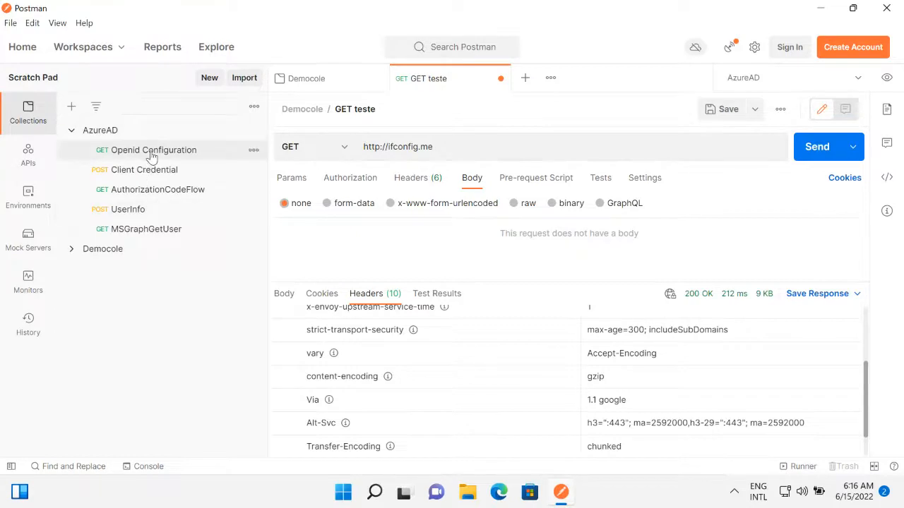
click(150, 151)
click(71, 131)
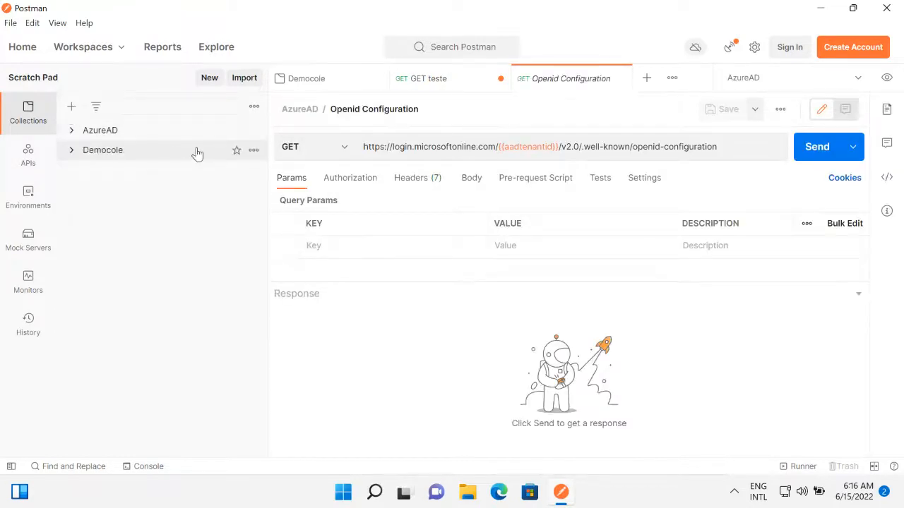
click(12, 466)
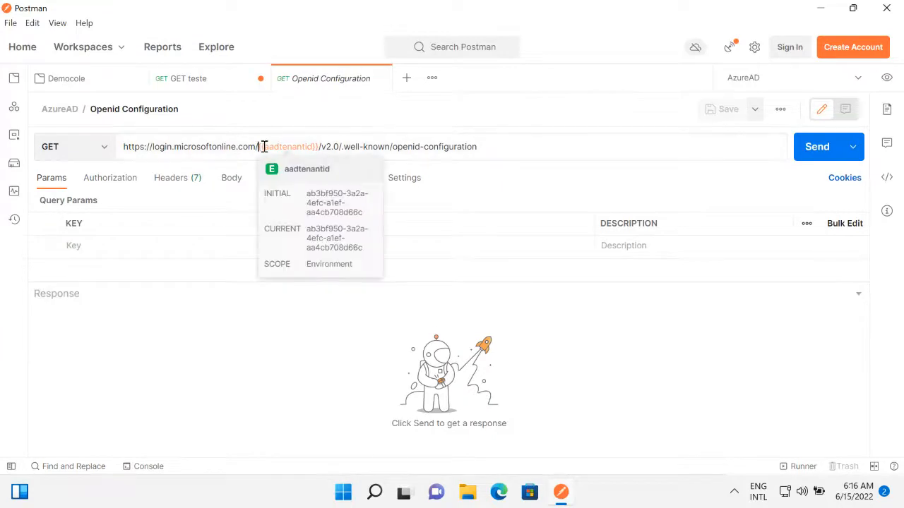
Examine the {{aadtenantid}} variable in the request URL and the variables defined in the AzureAD environment.
drag(259, 146, 322, 146)
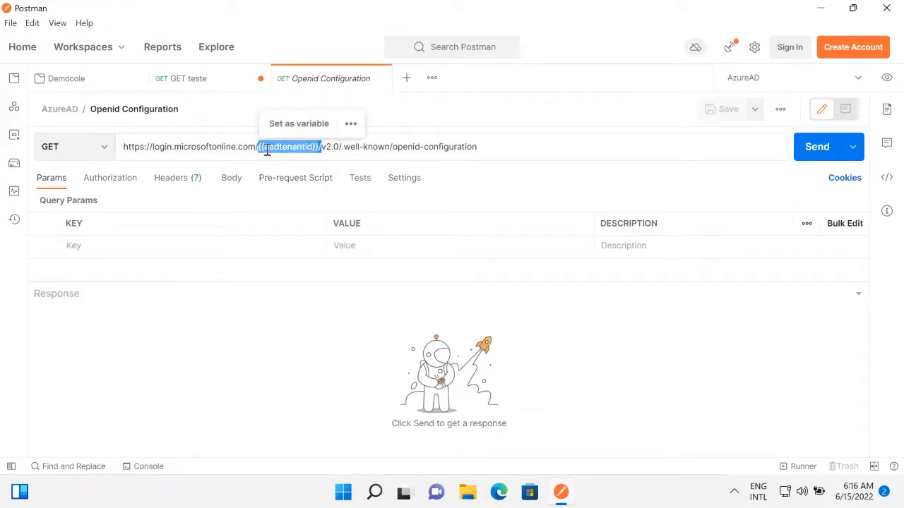
mouse_move(267, 151)
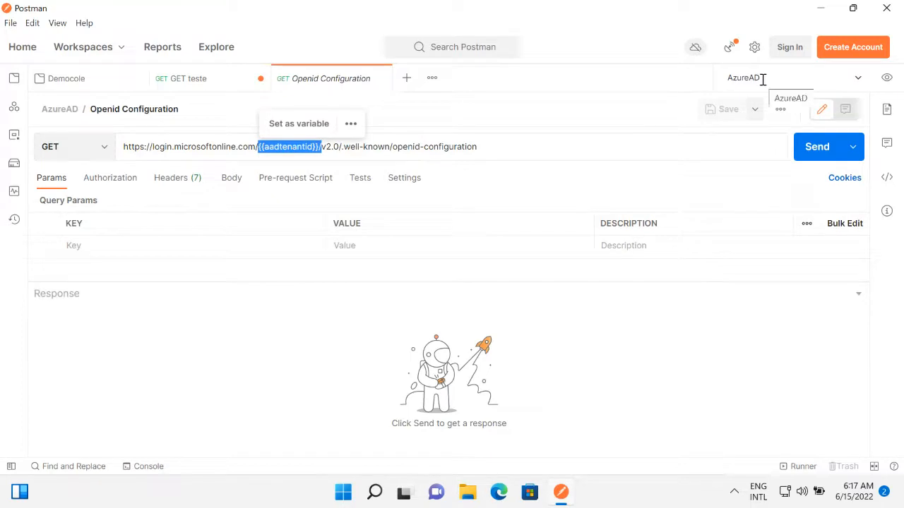
click(856, 81)
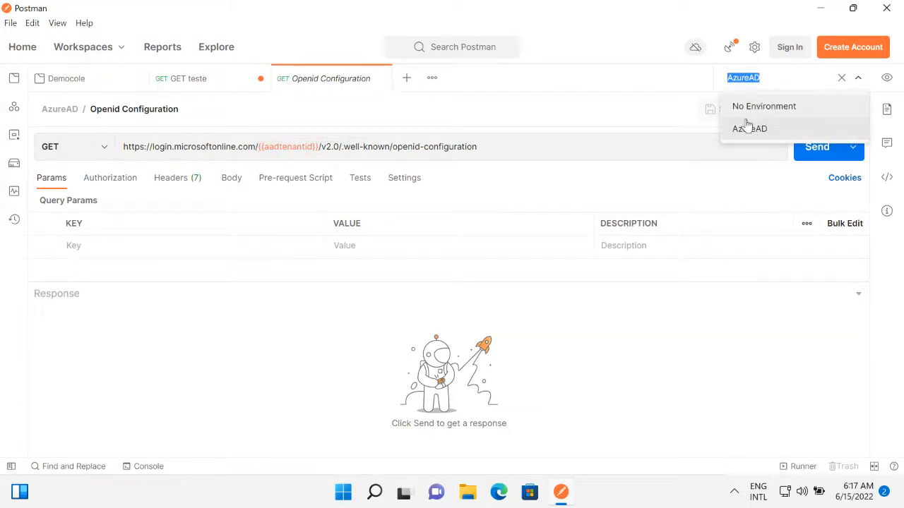
click(882, 79)
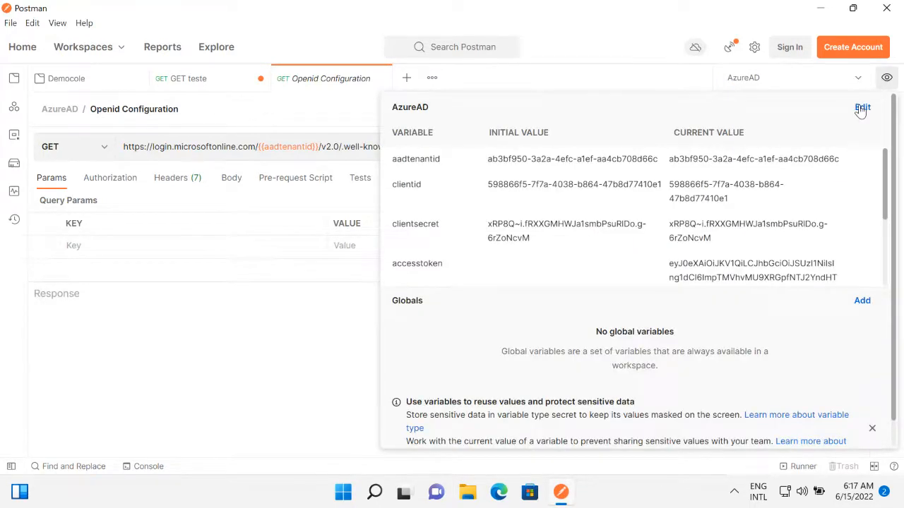
click(862, 110)
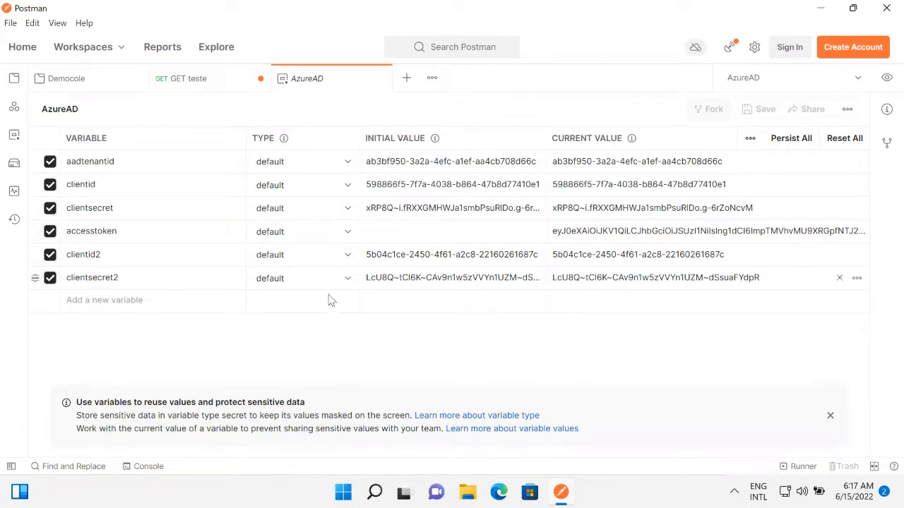
click(887, 77)
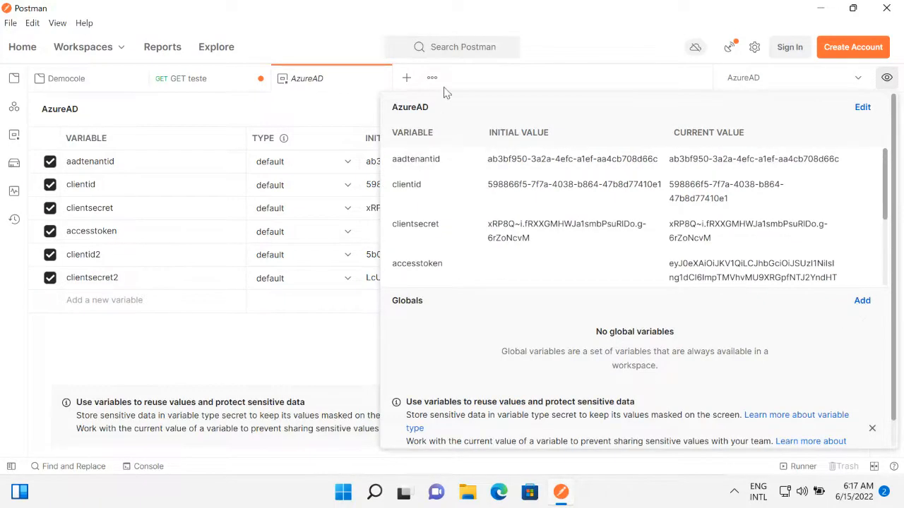
Switch the active environment to No Environment and create a new environment.
click(784, 78)
click(764, 106)
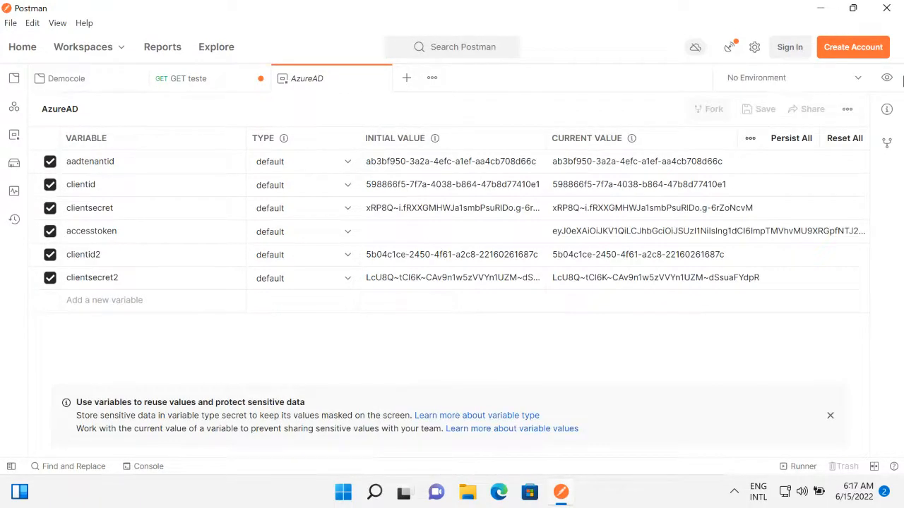
click(887, 78)
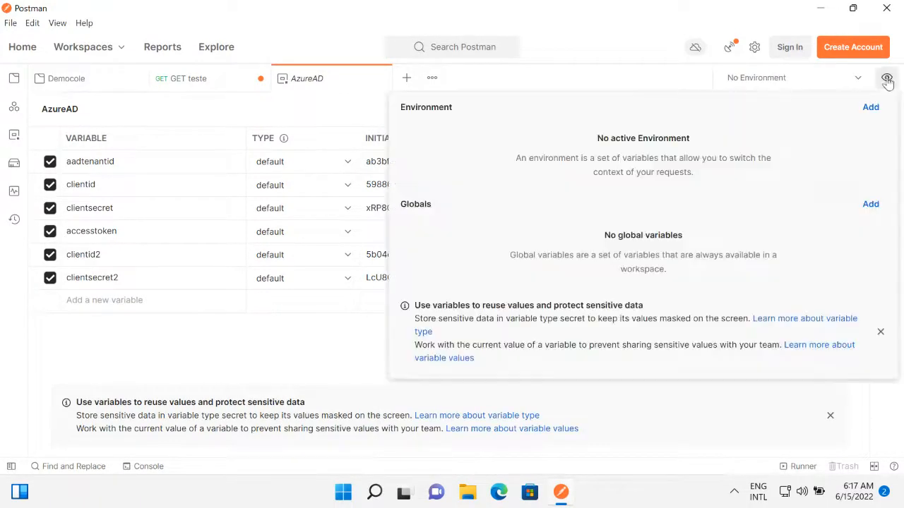
click(790, 78)
click(886, 78)
click(871, 108)
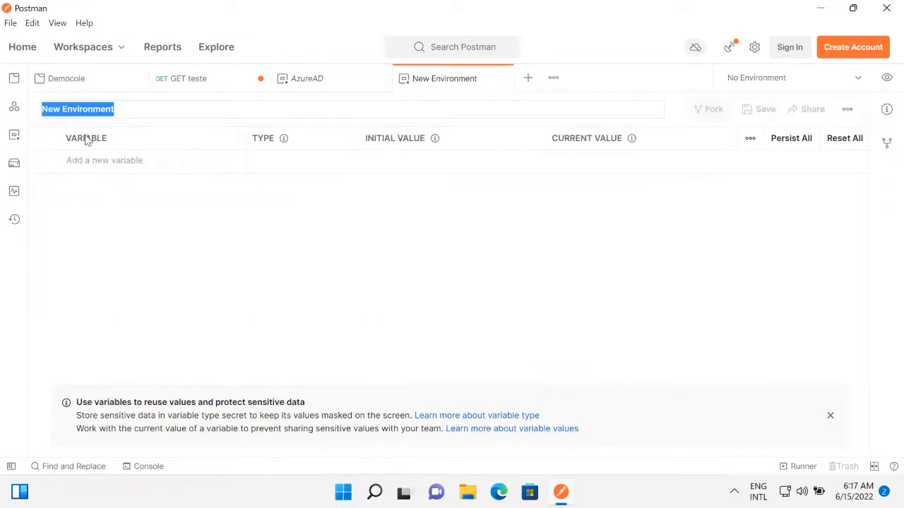
Add a variable named nomevar with initial and current value 1 to the new environment.
click(122, 160)
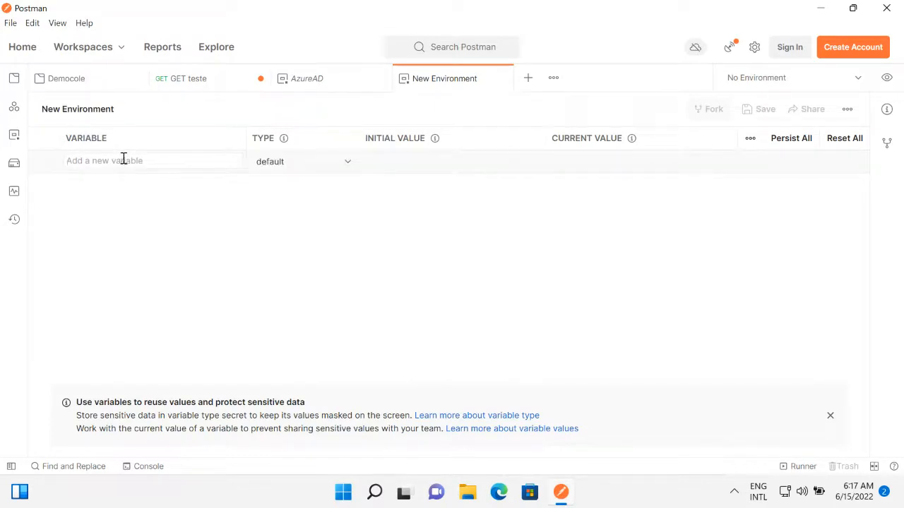
text(nomevar)
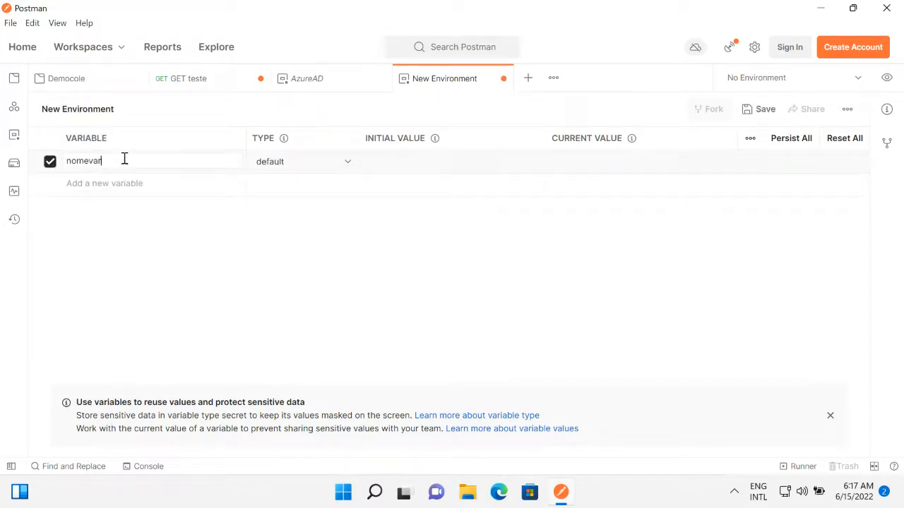
click(402, 160)
Return to the GET teste request and make New Environment the active environment.
click(189, 84)
click(742, 78)
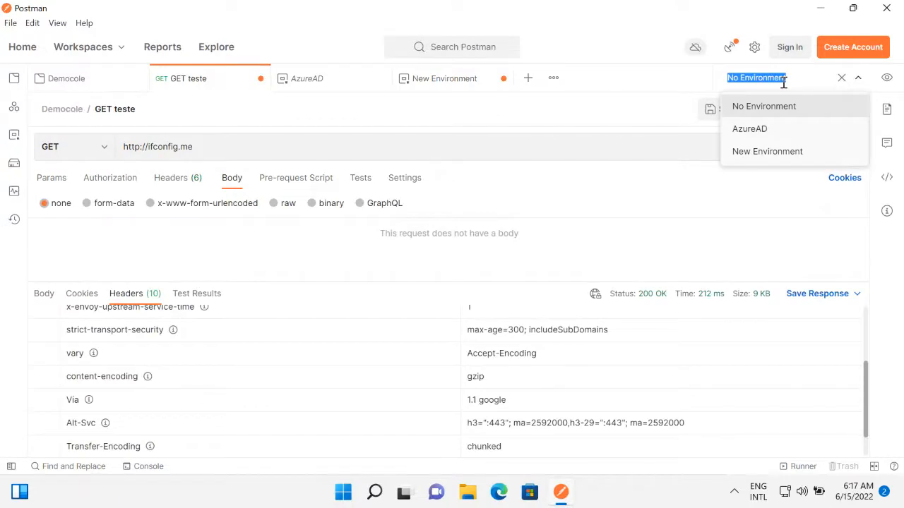
click(760, 153)
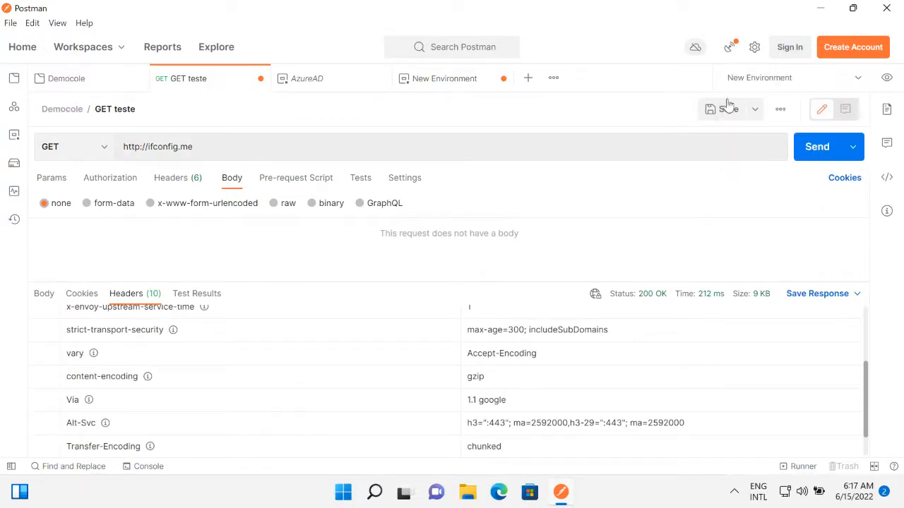
Replace ifconfig.me in the GET teste URL with {{ to begin a variable reference.
triple_click(150, 146)
key(End)
key(shift+Left)
key(shift+Left)
key(shift+Left)
key(shift+Left)
key(shift+Left)
key(shift+Left)
key(shift+Left)
key(shift+Left)
key(shift+Left)
key(shift+Left)
key(shift+Left)
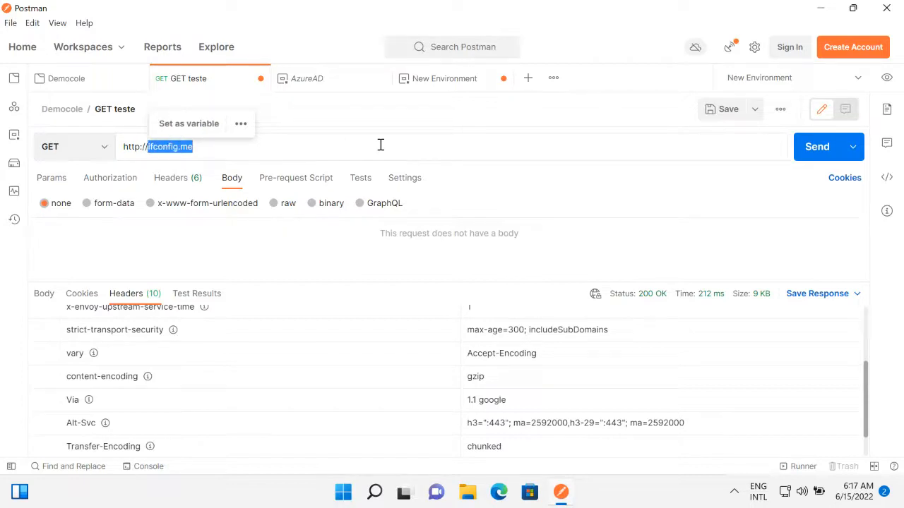
text({{)
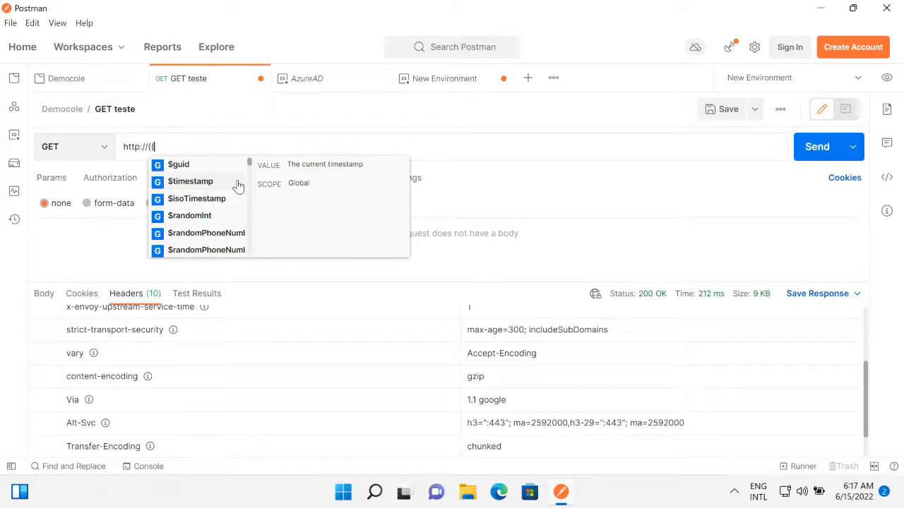
Save New Environment and copy the variable name nomevar.
click(433, 79)
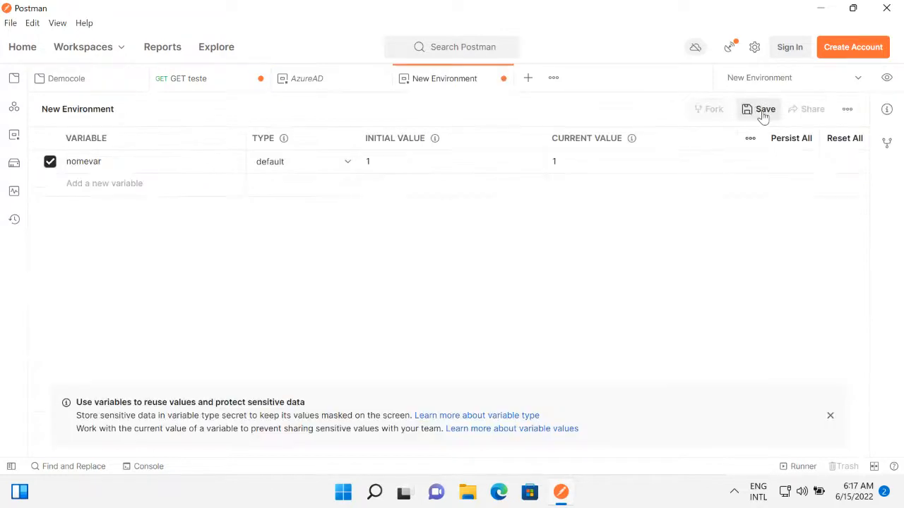
click(762, 112)
double_click(98, 160)
key(ctrl+c)
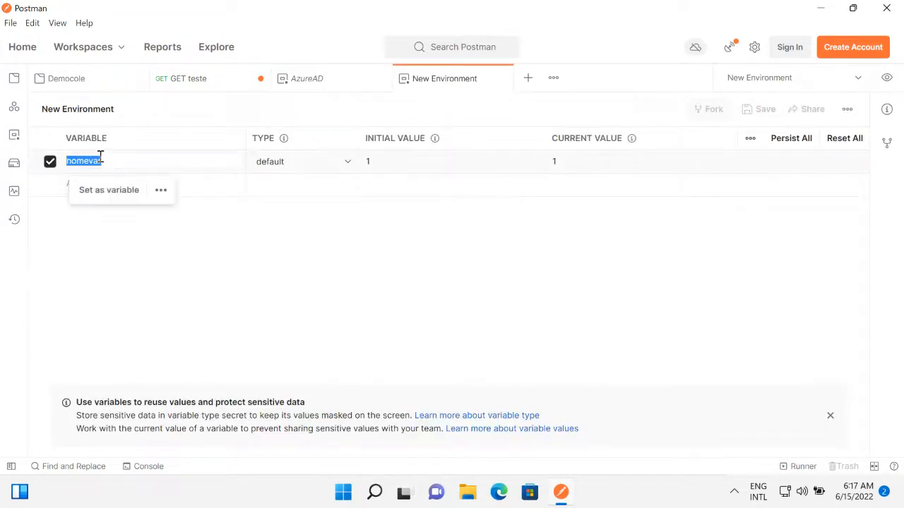
click(204, 82)
click(211, 146)
key(ctrl+v)
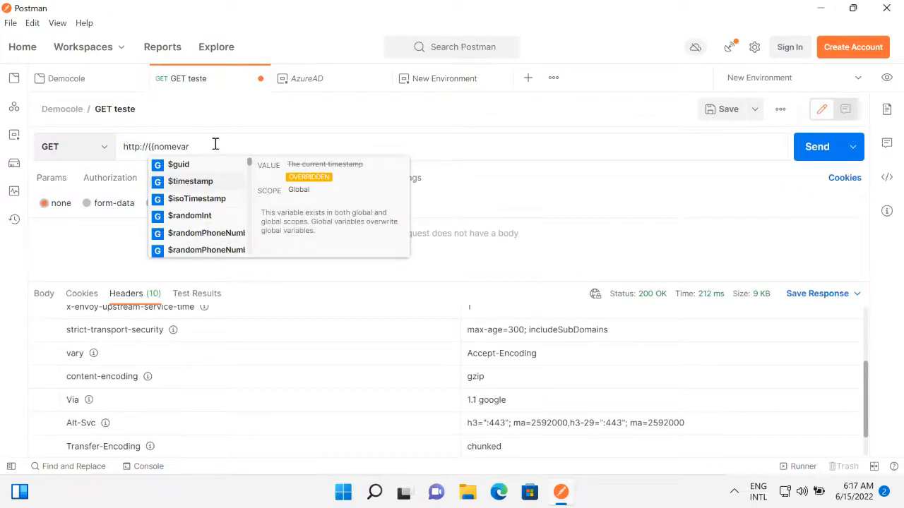
text(}})
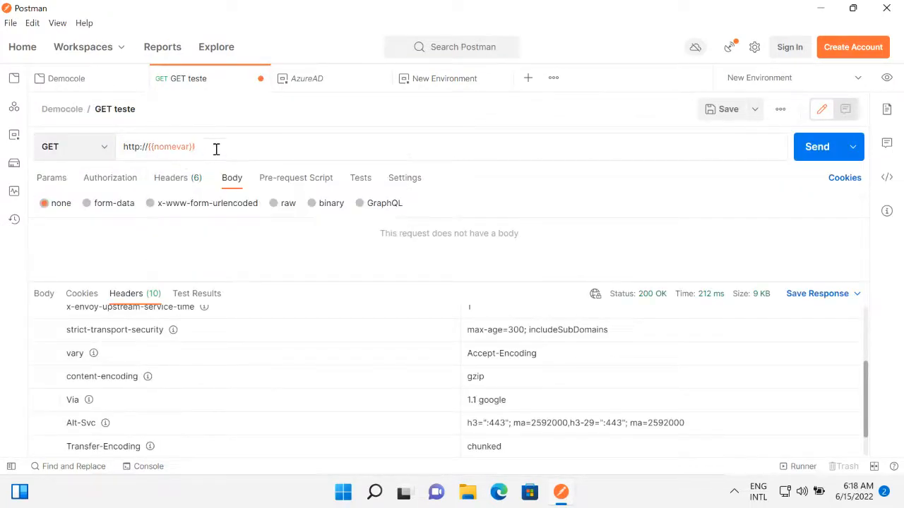
mouse_move(162, 145)
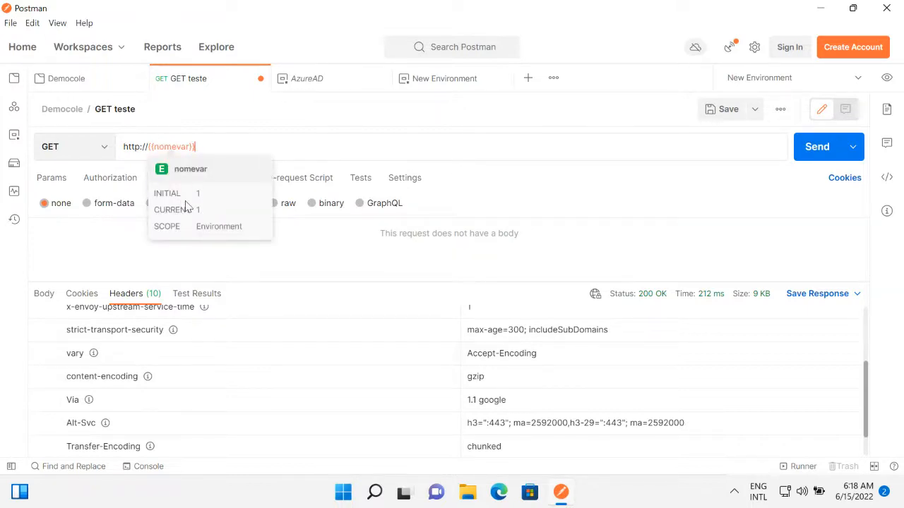
Close the GET teste request without saving its changes, and close the AzureAD and New Environment environments.
click(259, 79)
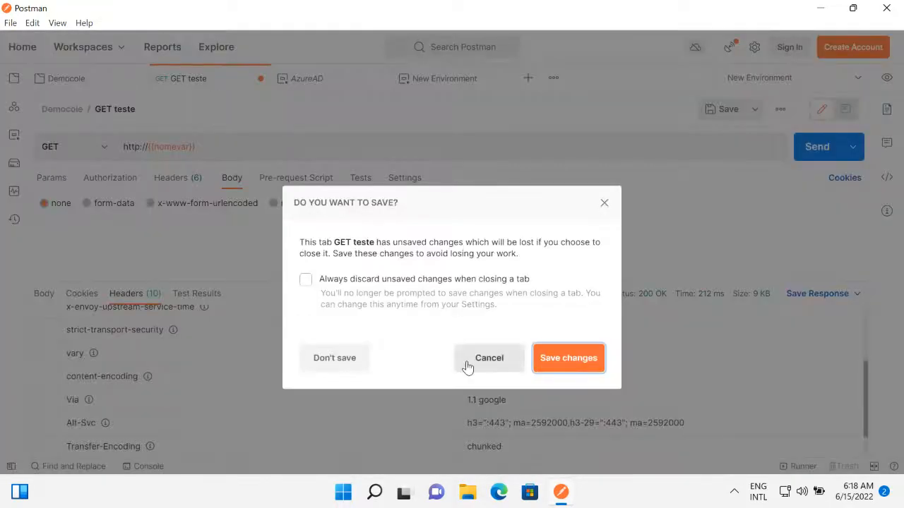
click(349, 361)
click(205, 83)
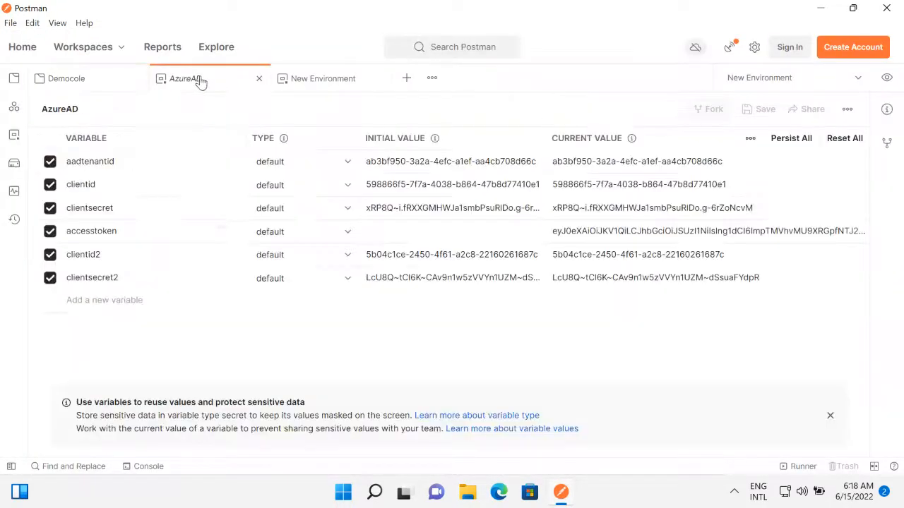
click(257, 80)
click(235, 87)
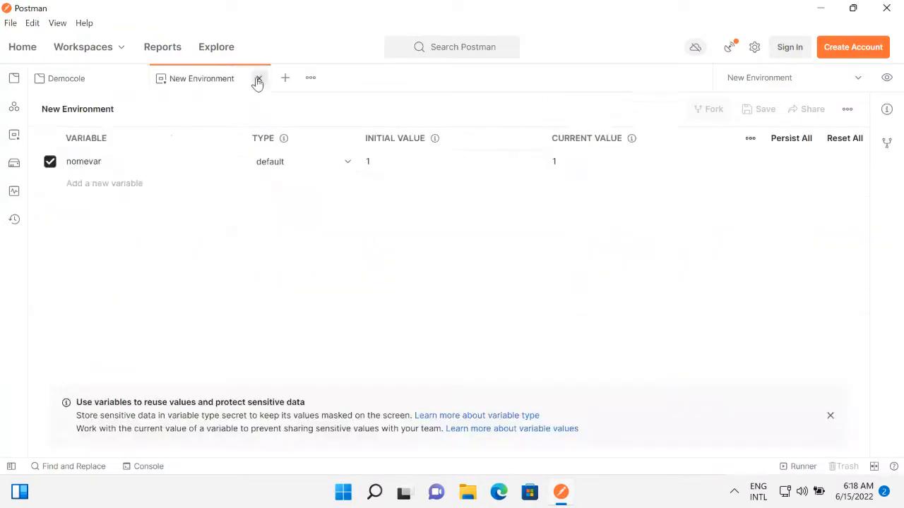
click(259, 78)
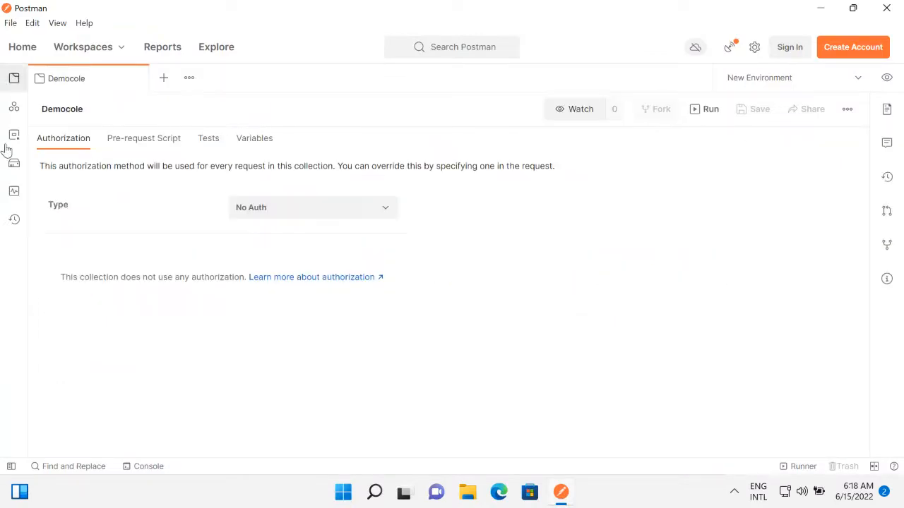
Open the Client Credential POST request from the AzureAD collection and collapse the collection again.
click(11, 467)
click(71, 152)
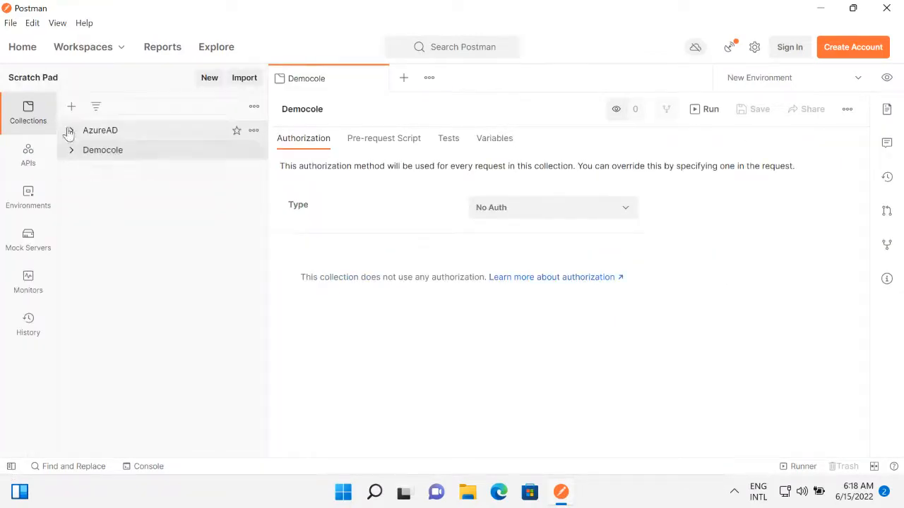
click(70, 130)
click(135, 170)
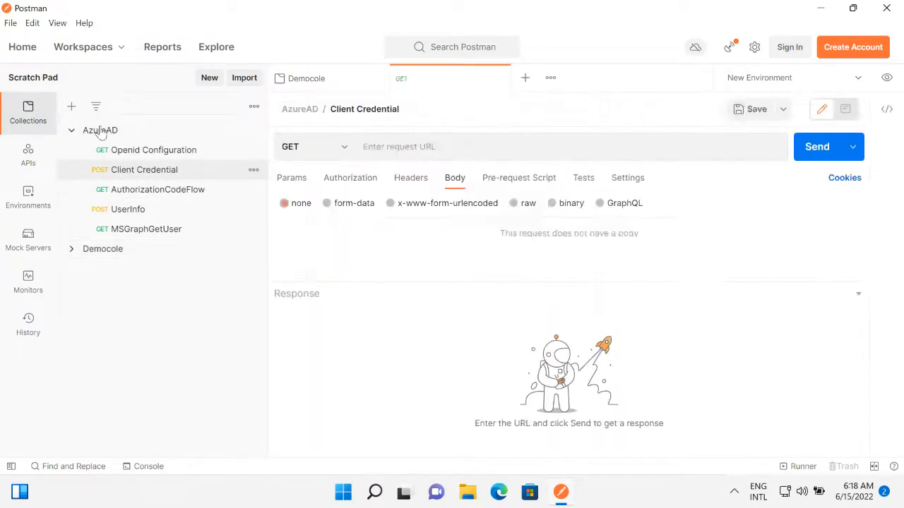
click(70, 130)
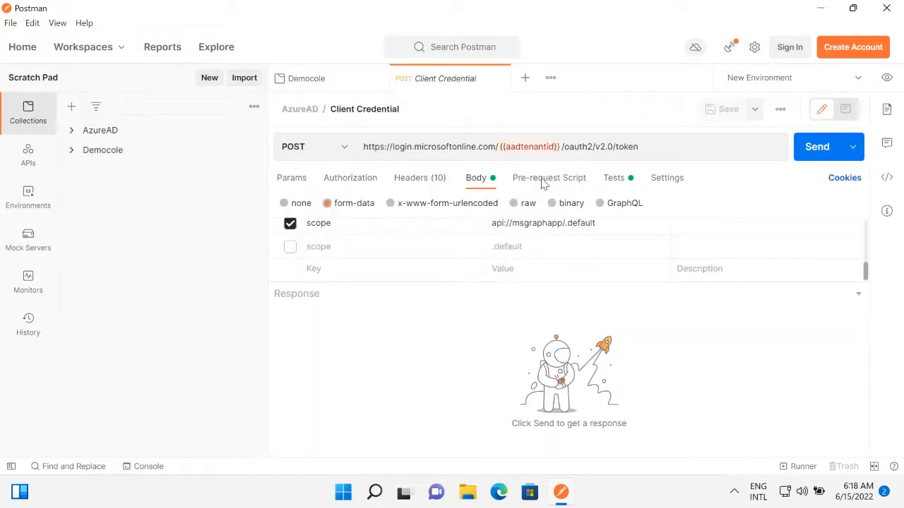
Examine how the Client Credential test script parses the response and sets the accesstoken variable, and view the request's authorization settings.
click(615, 179)
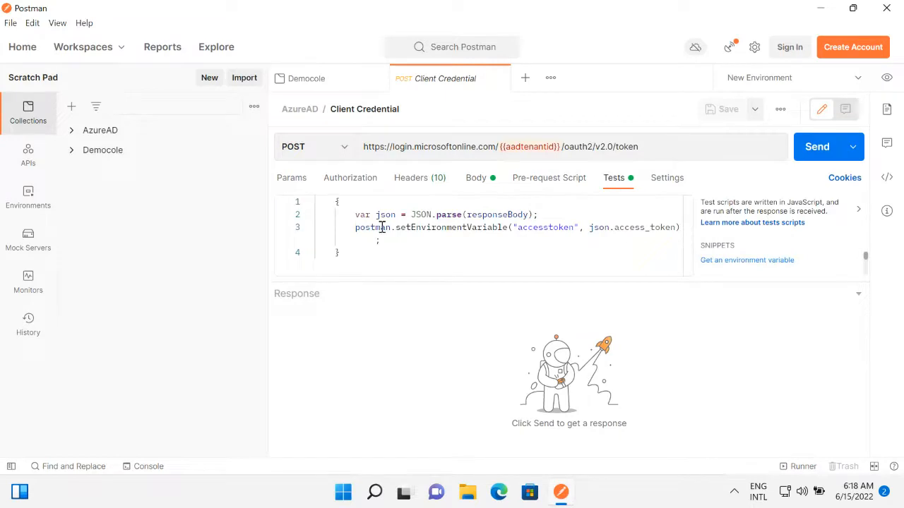
drag(353, 214, 541, 214)
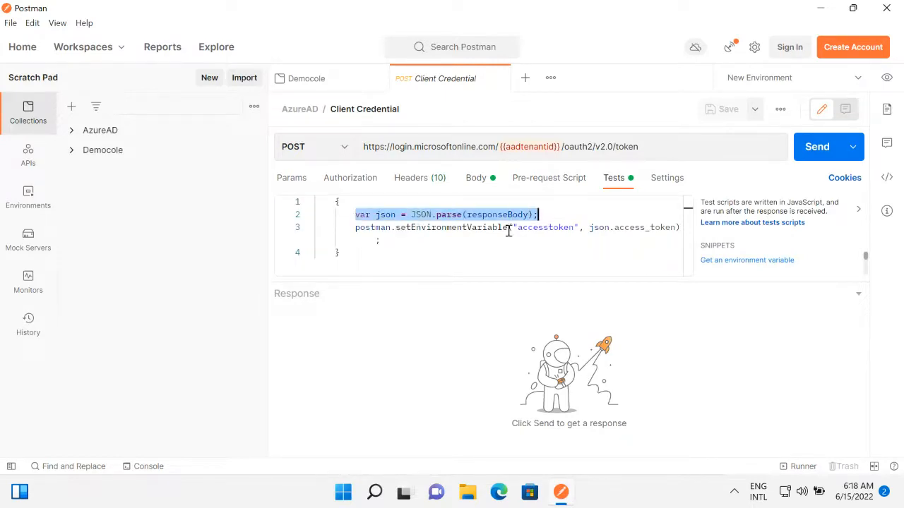
drag(590, 227, 678, 228)
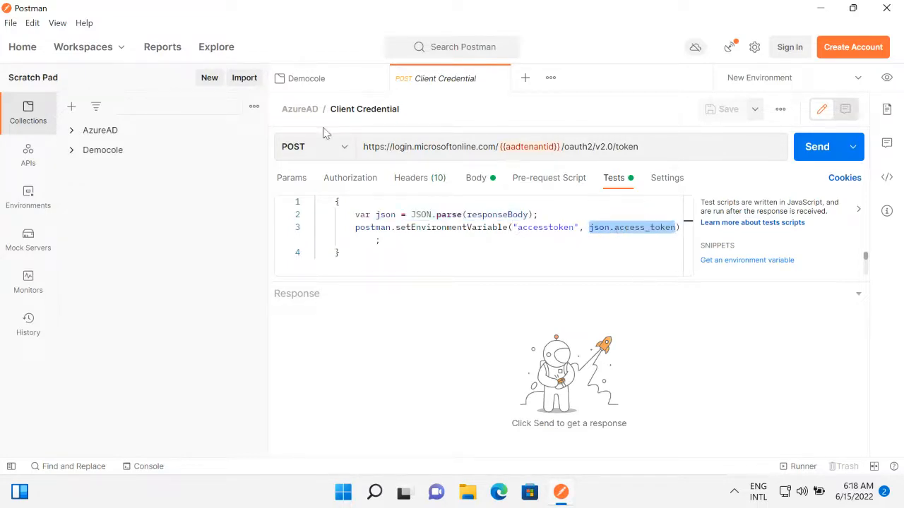
click(347, 178)
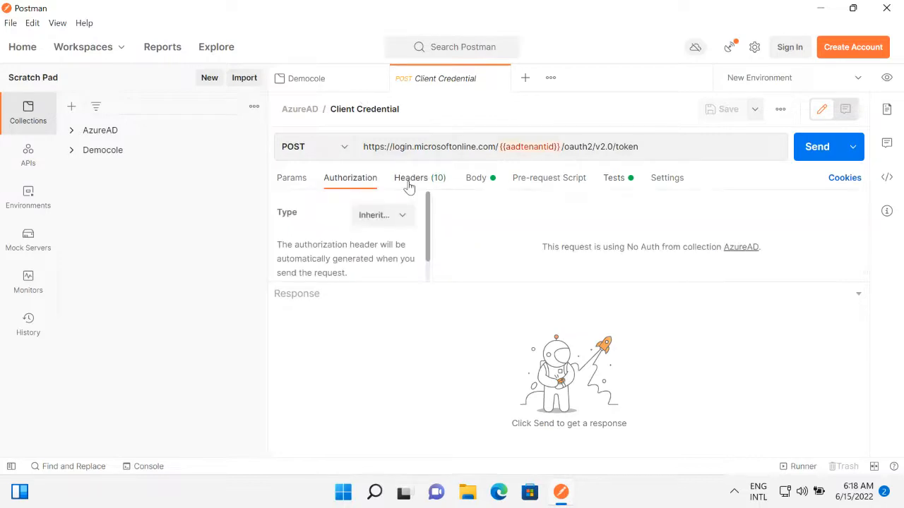
Hide the sidebar, send the Client Credential request and slightly enlarge the request area.
click(10, 467)
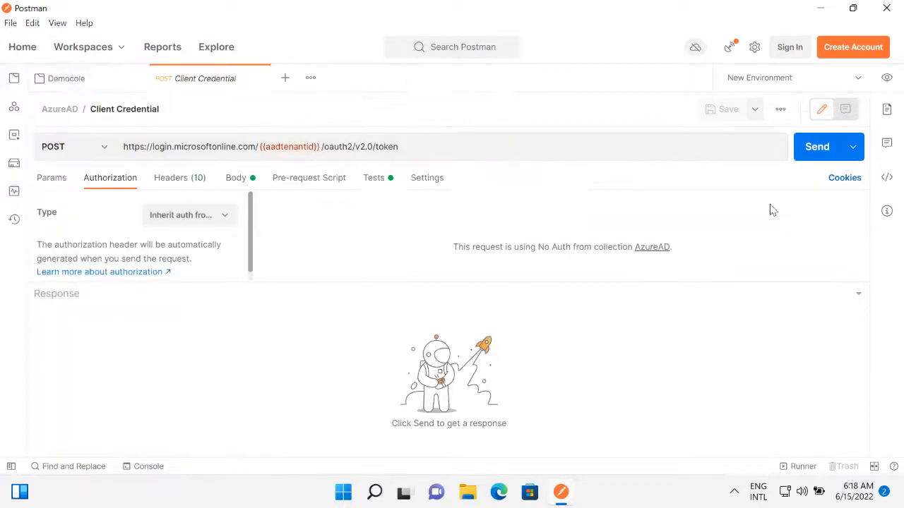
click(809, 153)
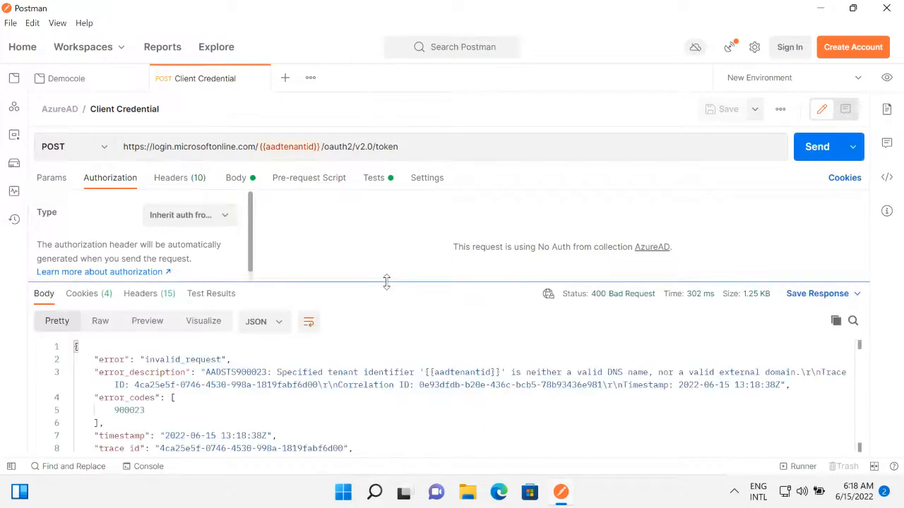
drag(387, 282, 386, 290)
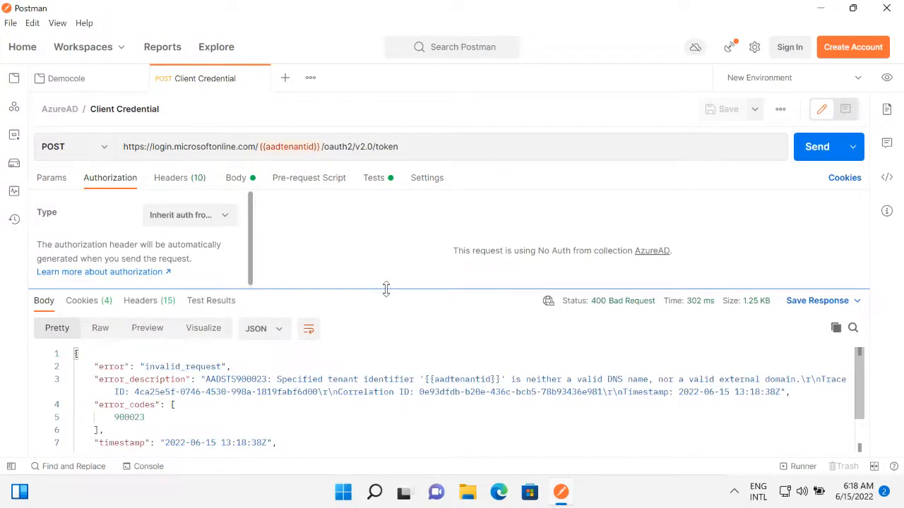
Disable the api://msgraphapp/.default scope in the request's form data, enable the .default scope instead and resend the request.
click(236, 178)
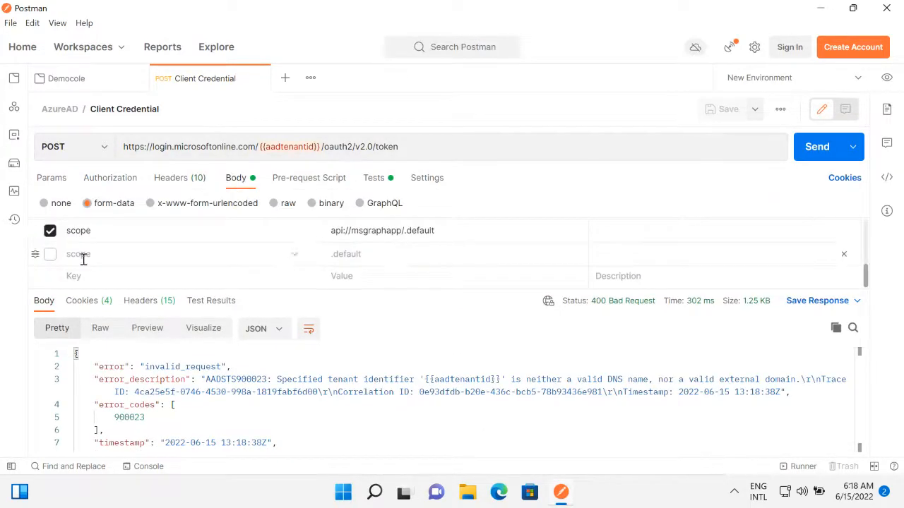
click(50, 231)
click(49, 254)
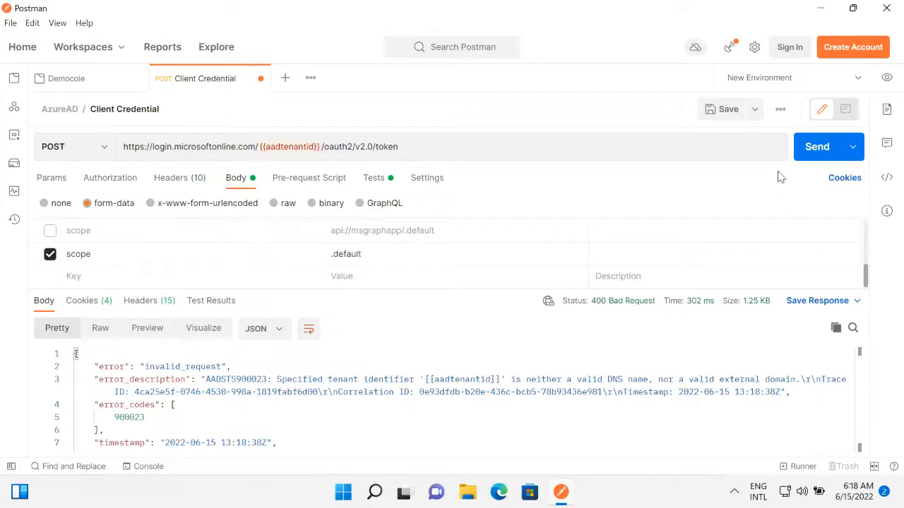
click(805, 147)
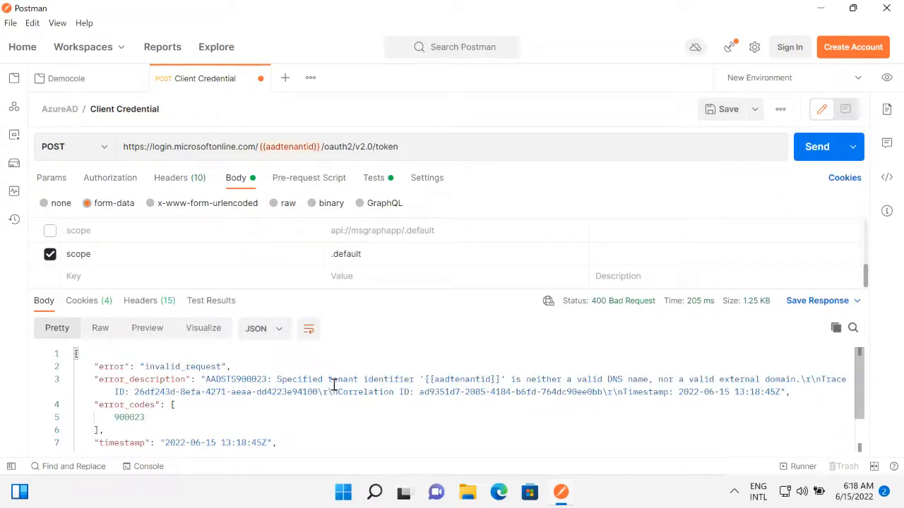
Make AzureAD the active environment and examine the error code and description in the previous response.
click(856, 79)
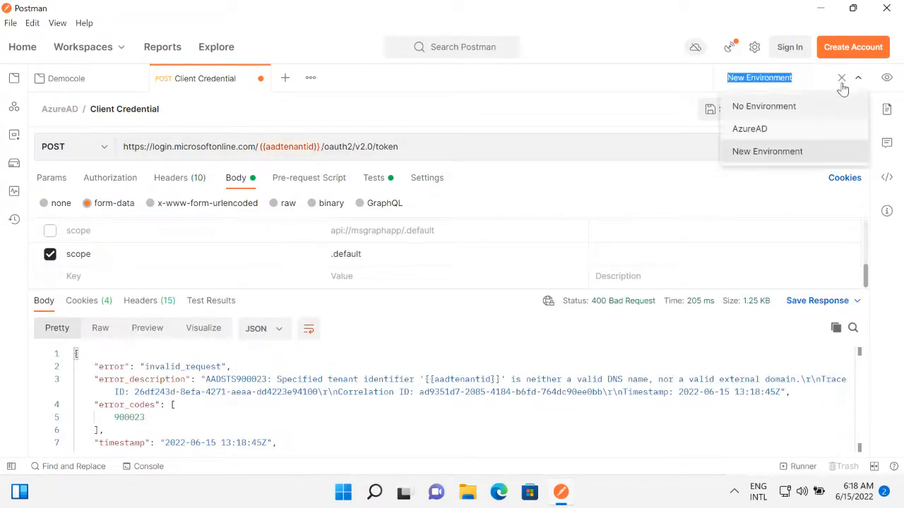
click(762, 132)
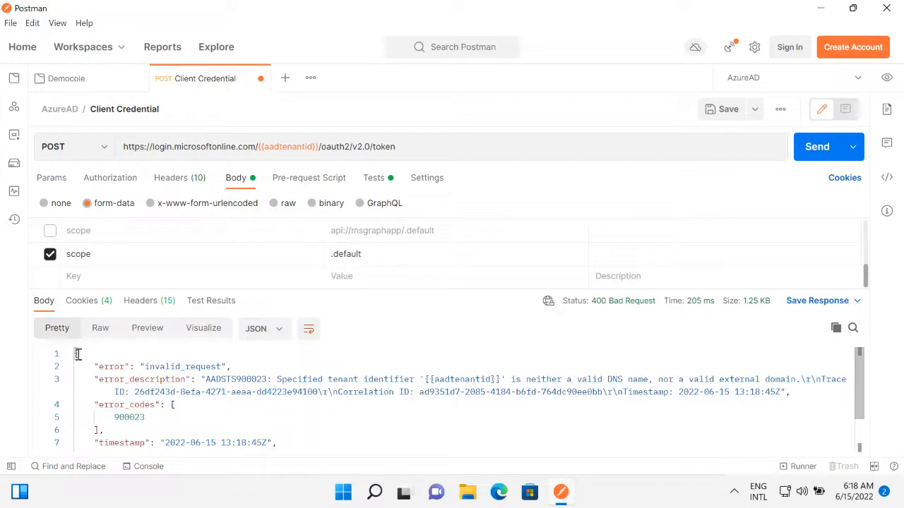
drag(102, 359, 188, 448)
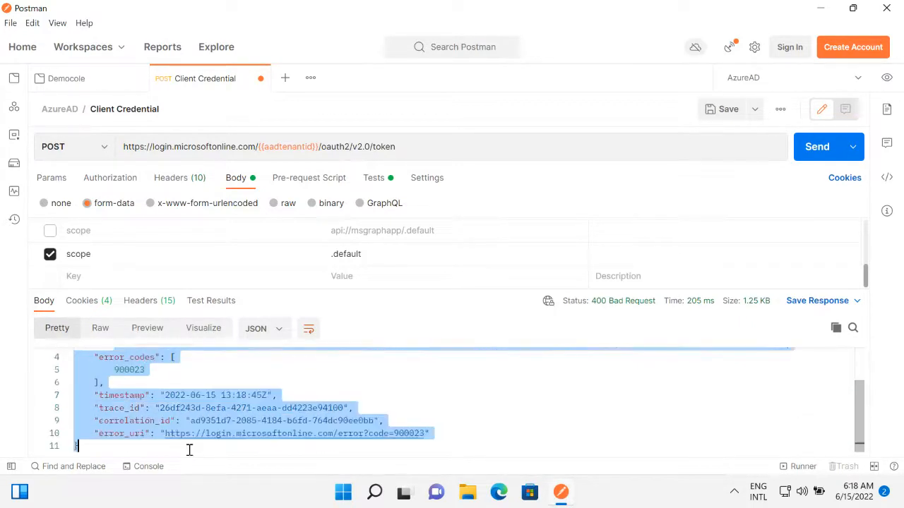
click(241, 382)
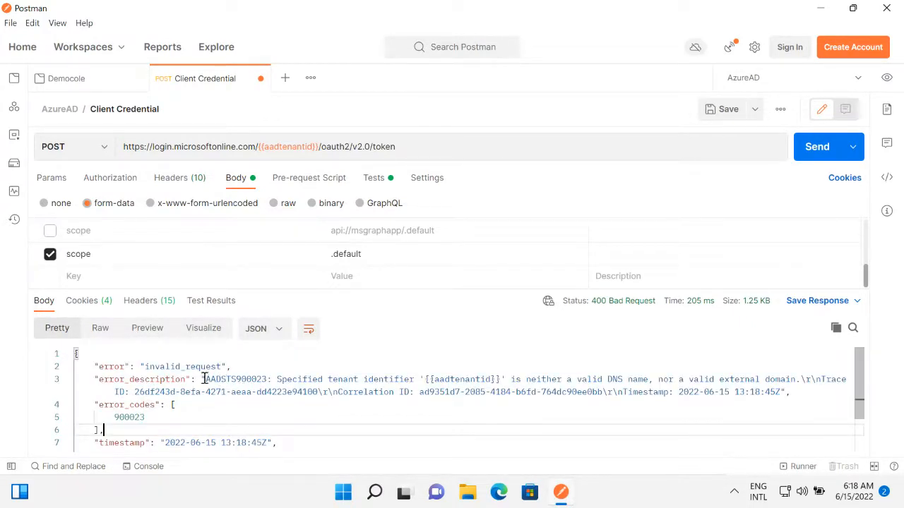
drag(202, 381, 807, 405)
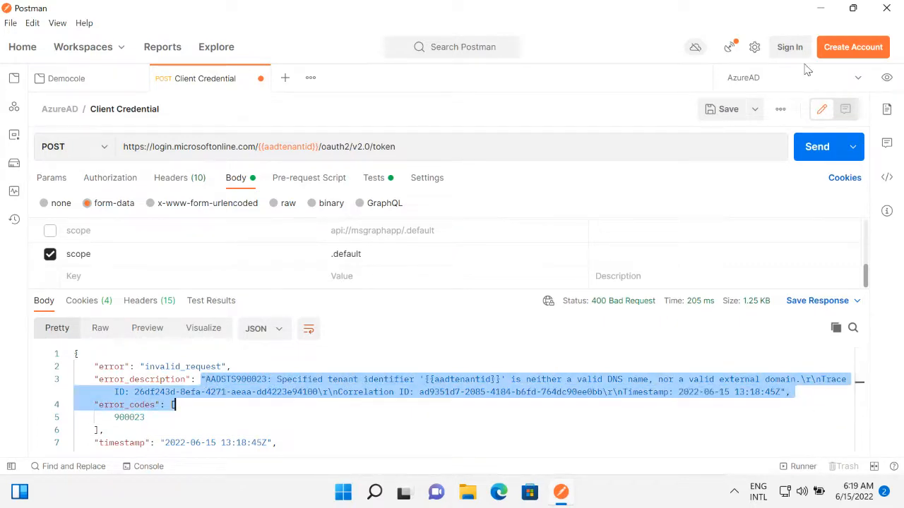
click(136, 377)
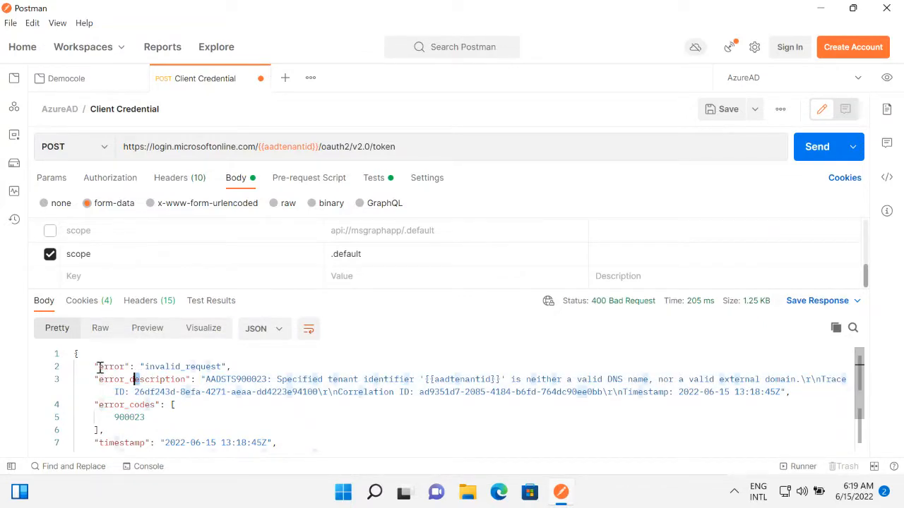
drag(100, 367, 273, 379)
click(247, 381)
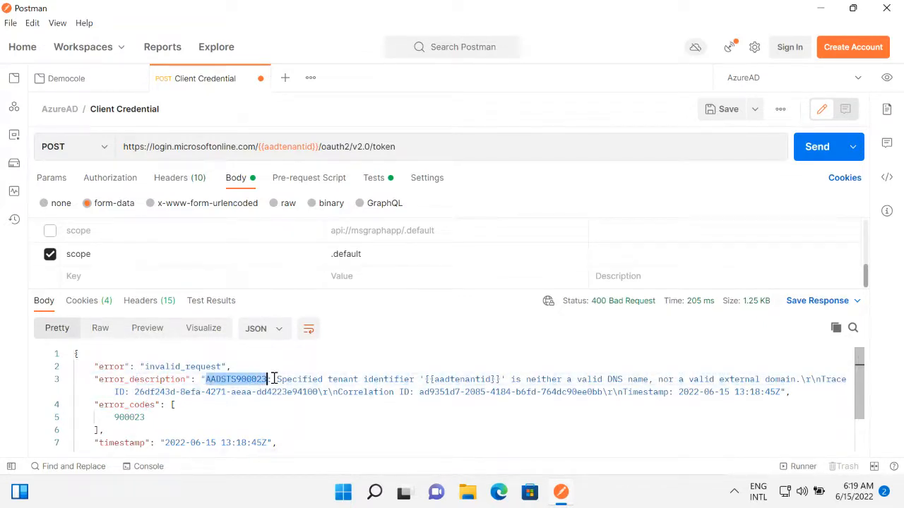
Resend the Client Credential request and review the access_token field in the JSON response.
click(817, 154)
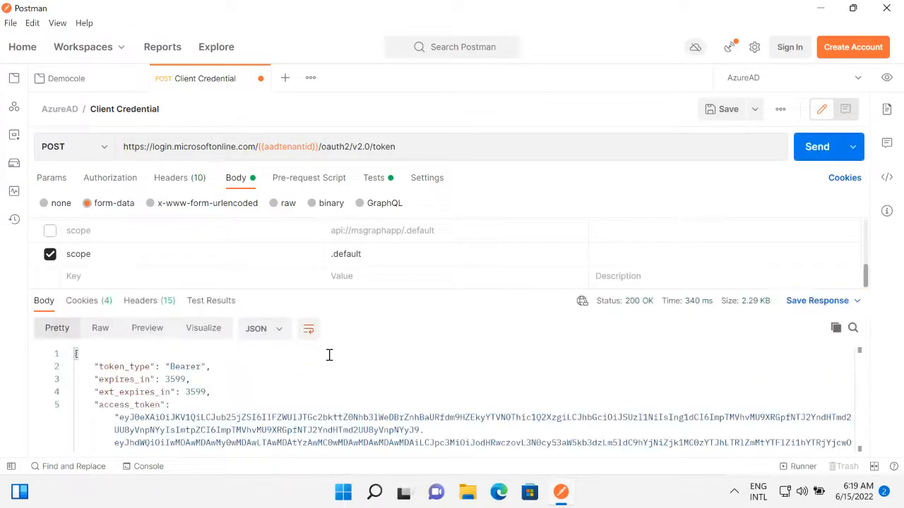
scroll(214, 378, down, 3)
scroll(170, 399, up, 3)
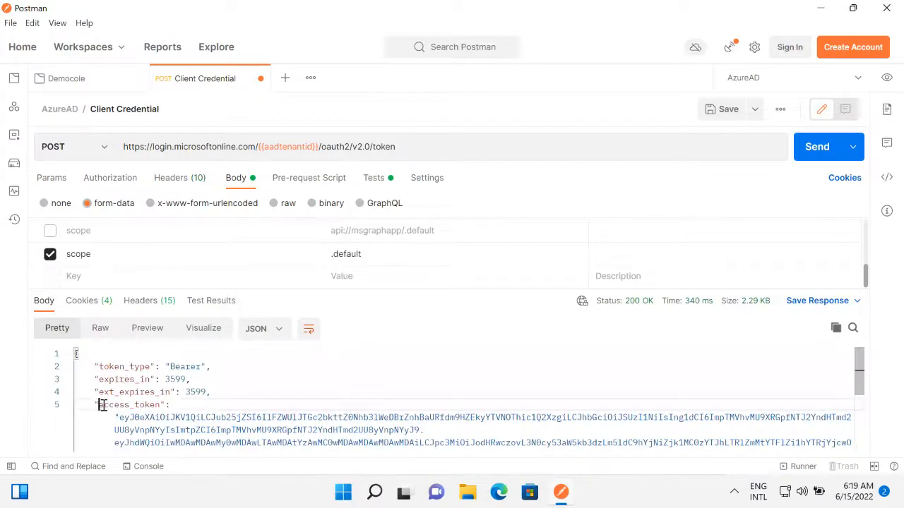
drag(102, 405, 162, 407)
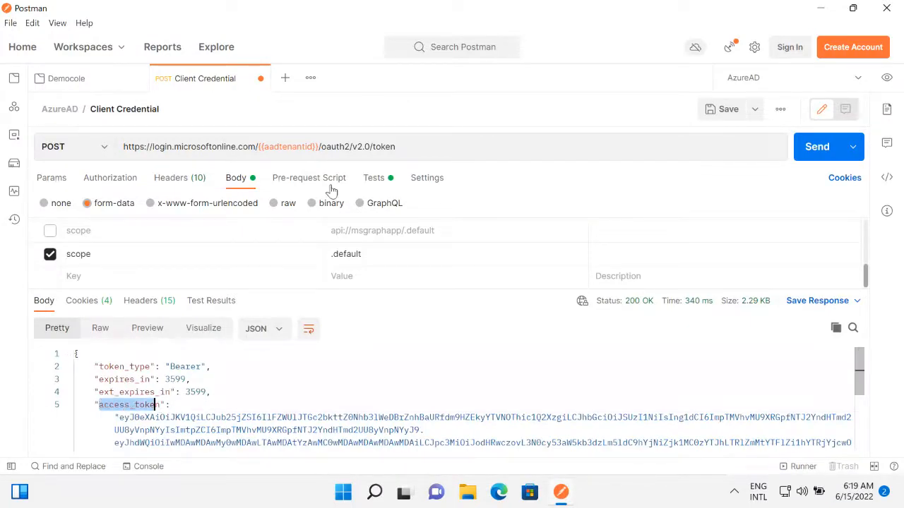
Compare the accesstoken variable set in the test script with its current value in the AzureAD environment.
click(374, 178)
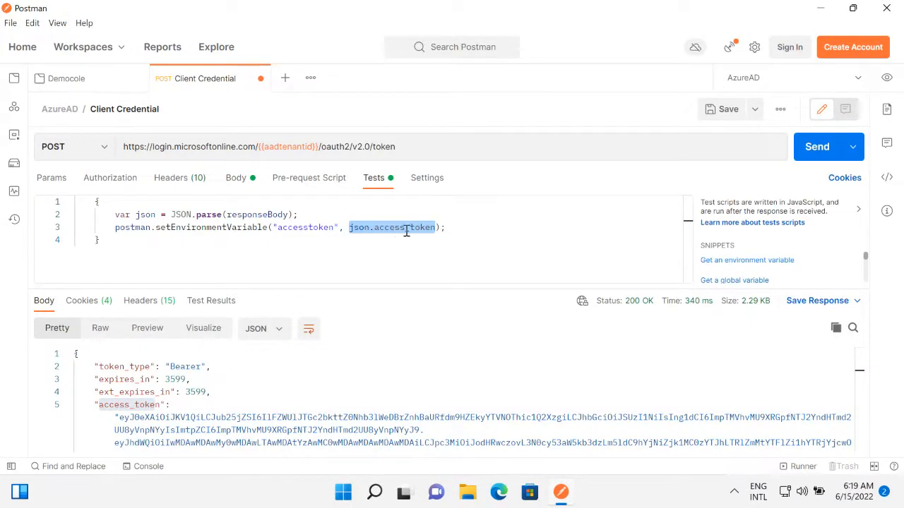
click(334, 227)
drag(333, 228, 278, 227)
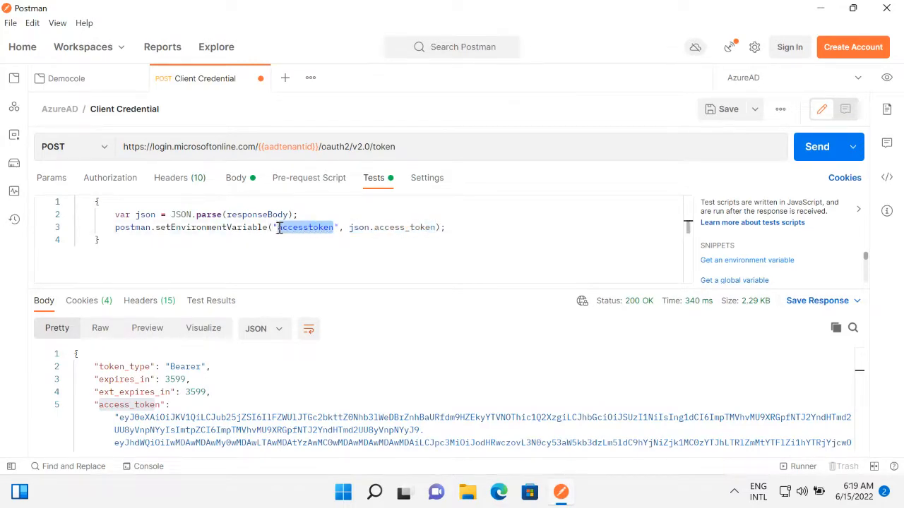
click(887, 77)
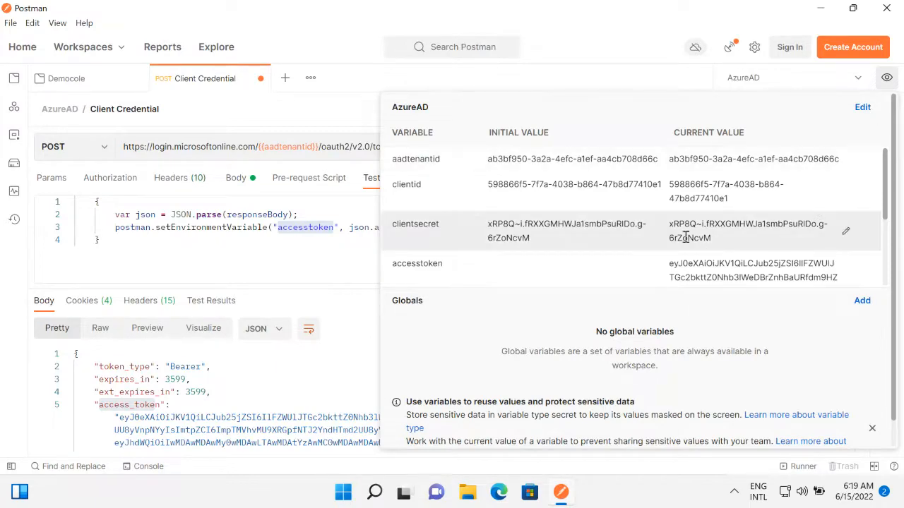
click(289, 124)
Close the Client Credential request saving its changes, close the Democole collection and show the sidebar again.
click(260, 81)
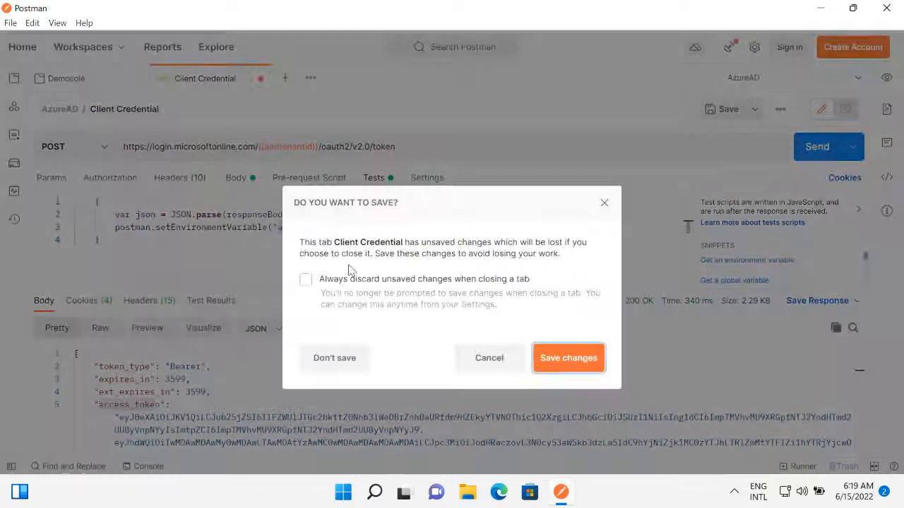
click(546, 359)
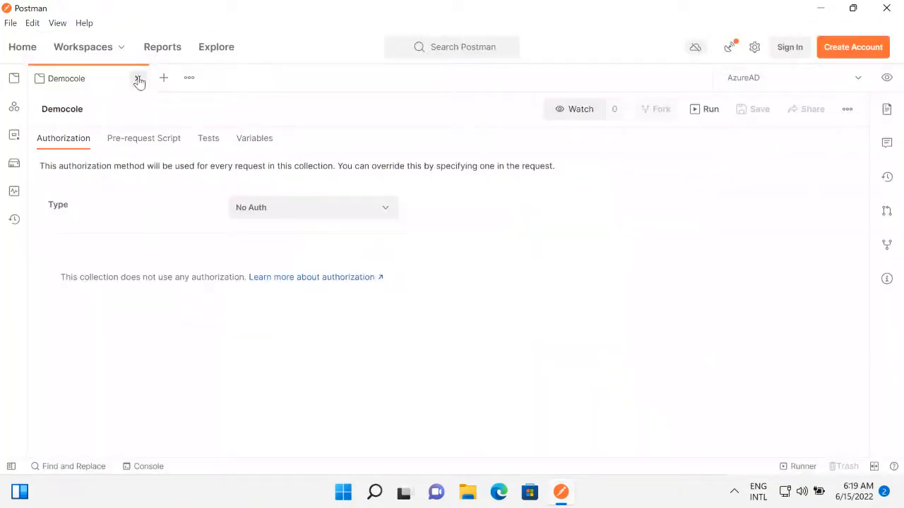
click(139, 80)
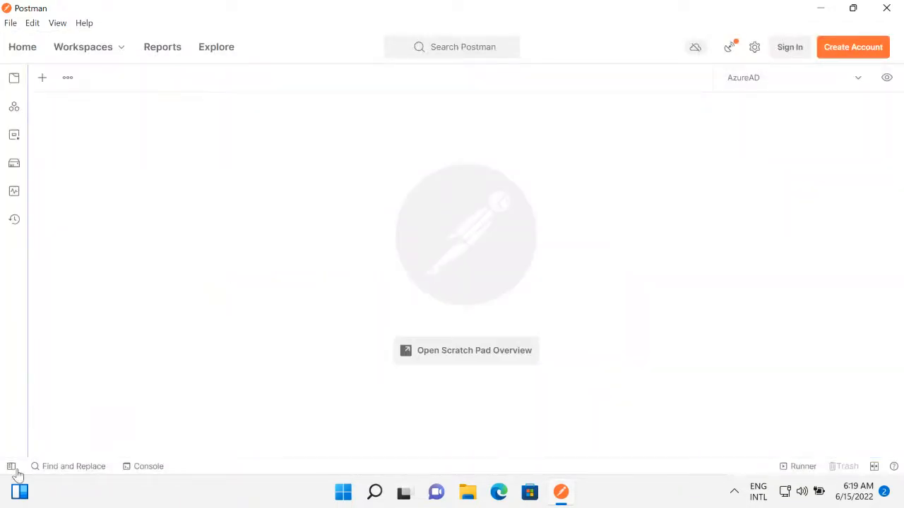
click(10, 468)
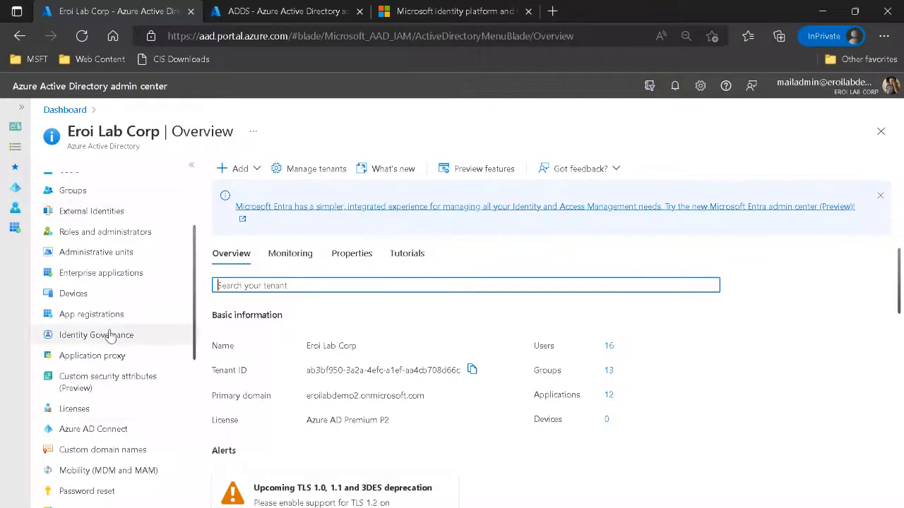
Switch to the Azure Active Directory admin center in the browser and open Eroi Lab Corp's app registrations.
click(92, 315)
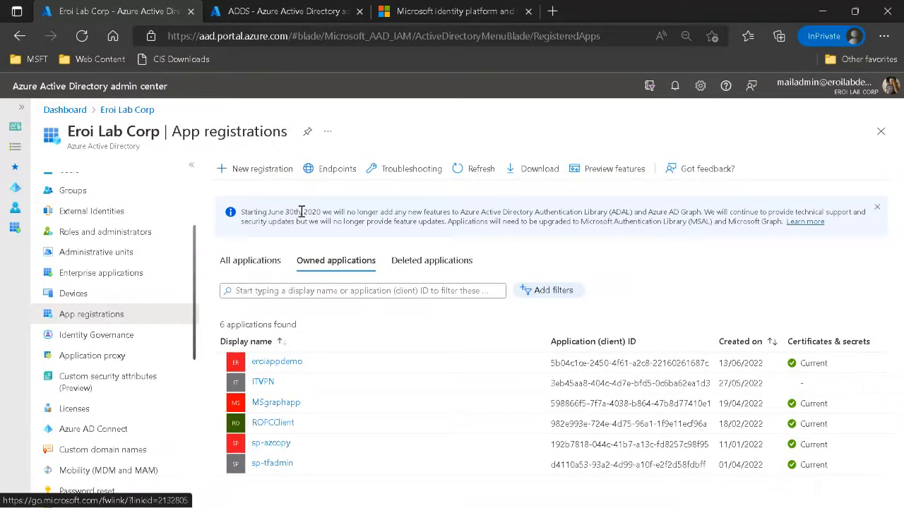
Open the app registrations' endpoints list and review the OAuth 2.0 v2 authorization and token endpoint paths.
click(321, 169)
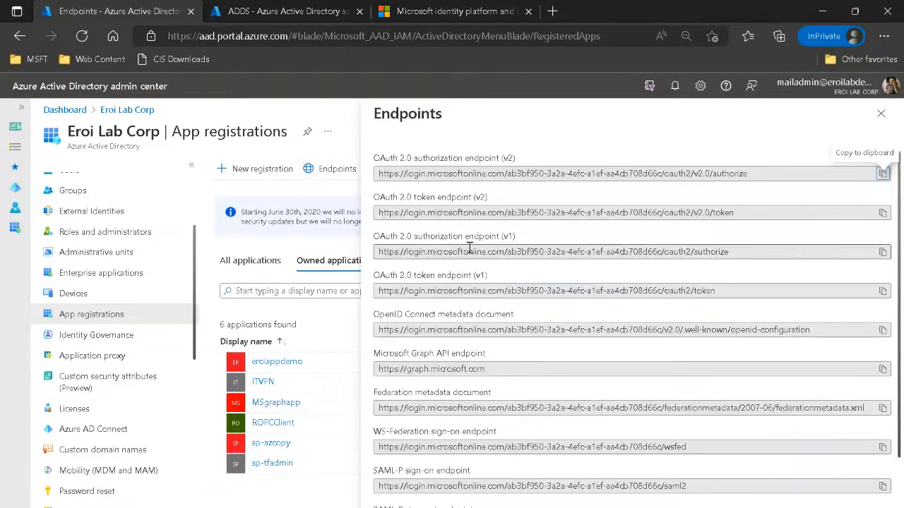
scroll(671, 296, down, 1)
scroll(650, 318, up, 1)
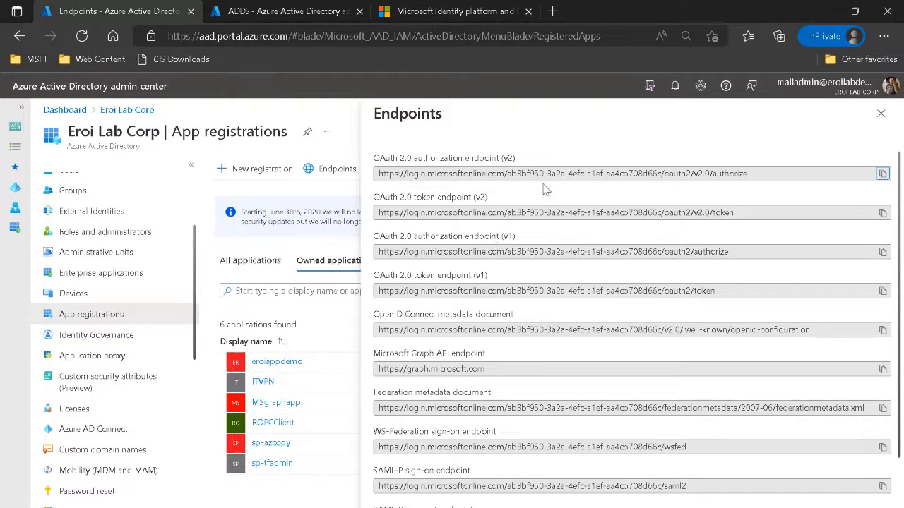
drag(664, 173, 761, 178)
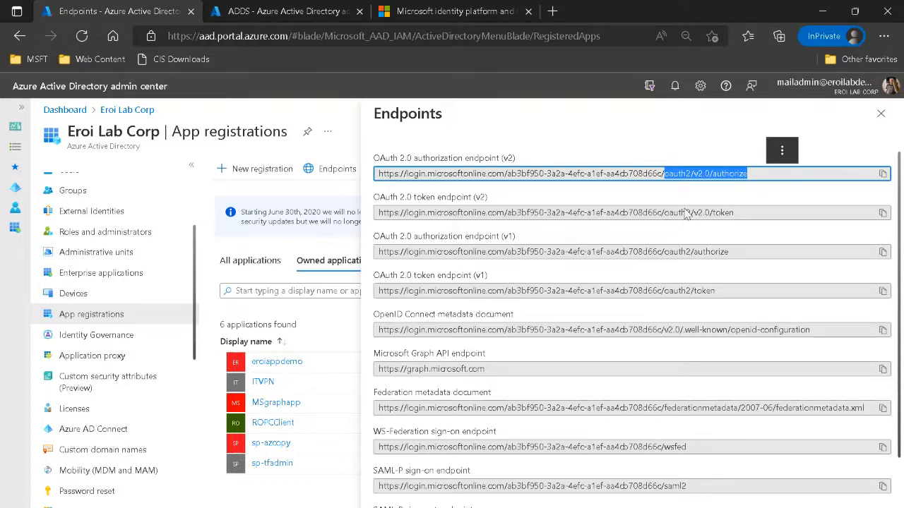
drag(676, 212, 761, 222)
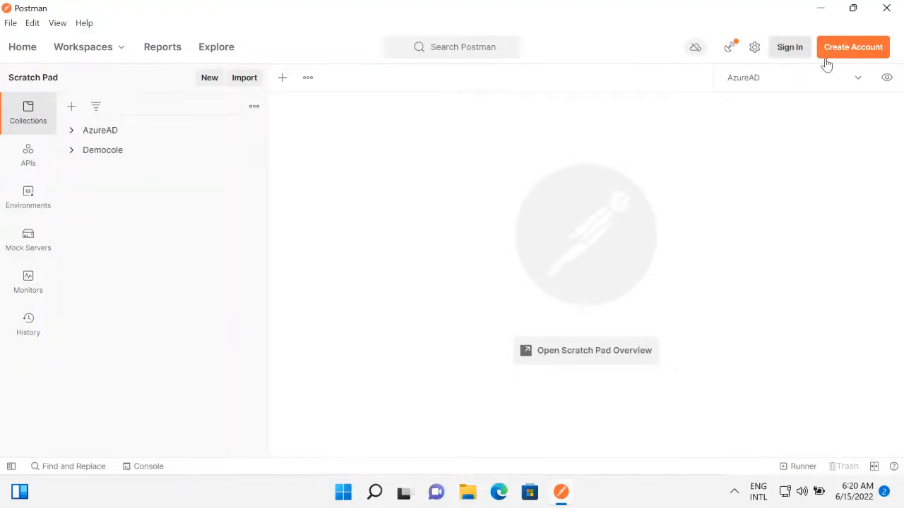
Switch to Postman and copy the accesstoken variable's current value from the AzureAD environment quick look.
click(858, 79)
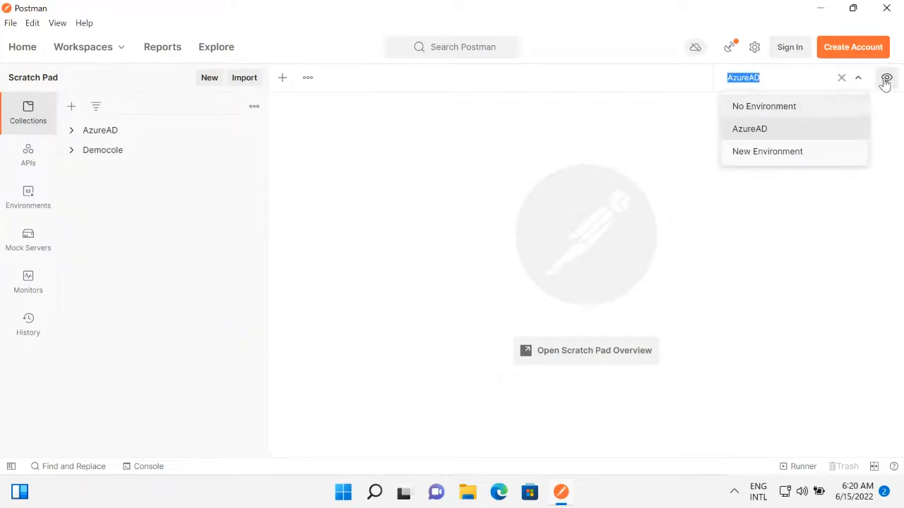
click(886, 79)
double_click(711, 267)
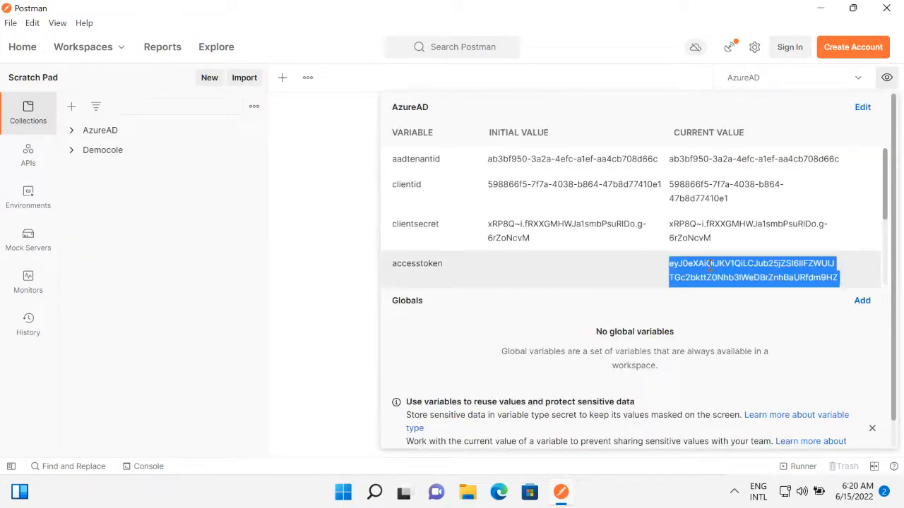
Open jwt.ms in Microsoft Edge and paste the copied access token into the token field.
click(498, 492)
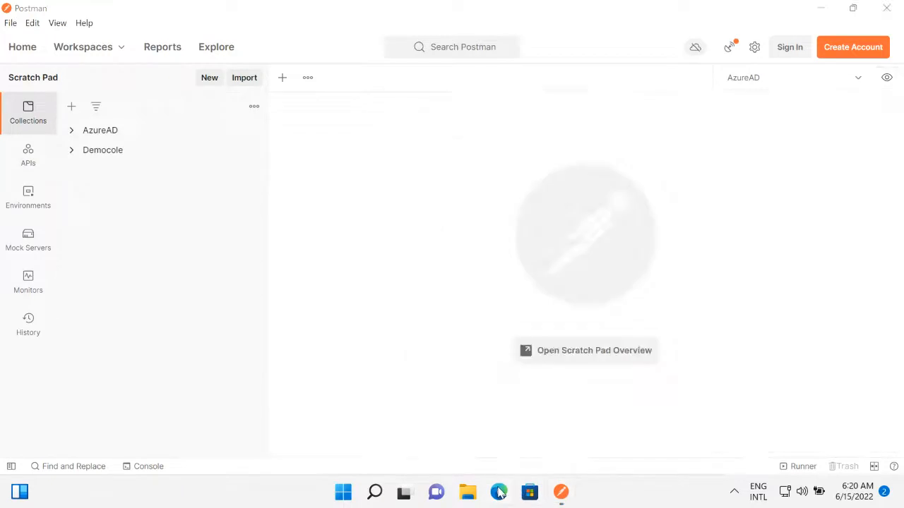
click(148, 40)
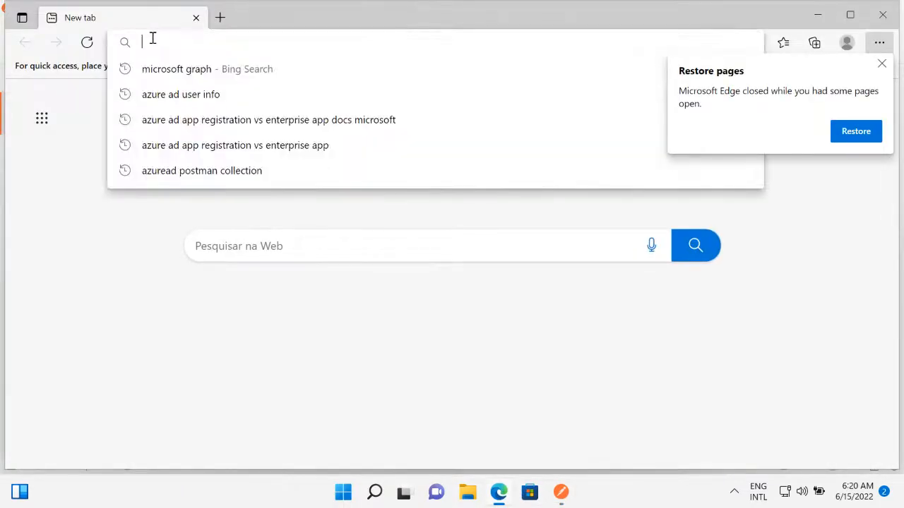
text(jwt.)
key(Return)
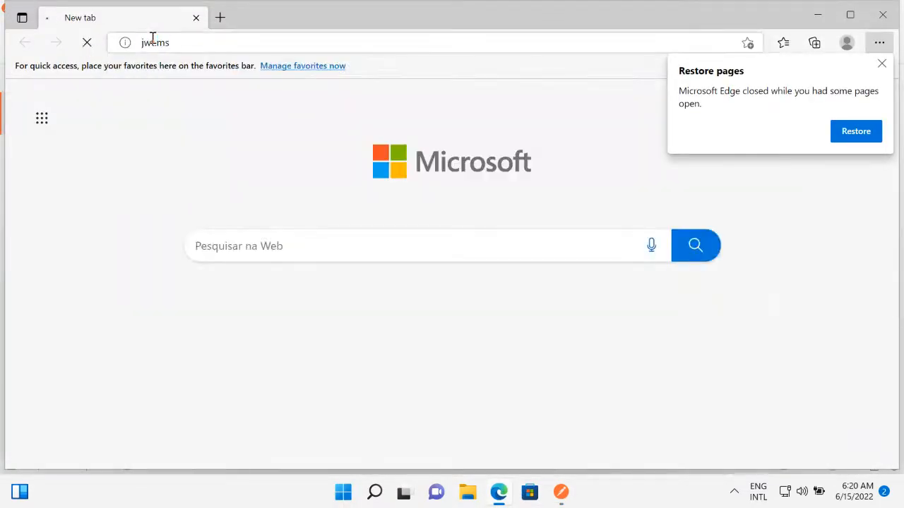
click(145, 168)
key(ctrl+v)
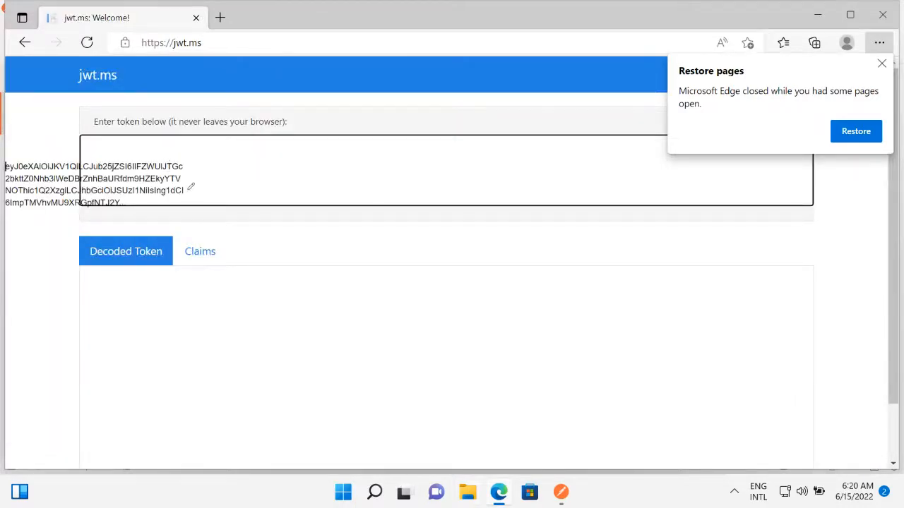
Paste the copied access token into a new Notepad document to check it, then clear the text and minimize Notepad.
right_click(345, 492)
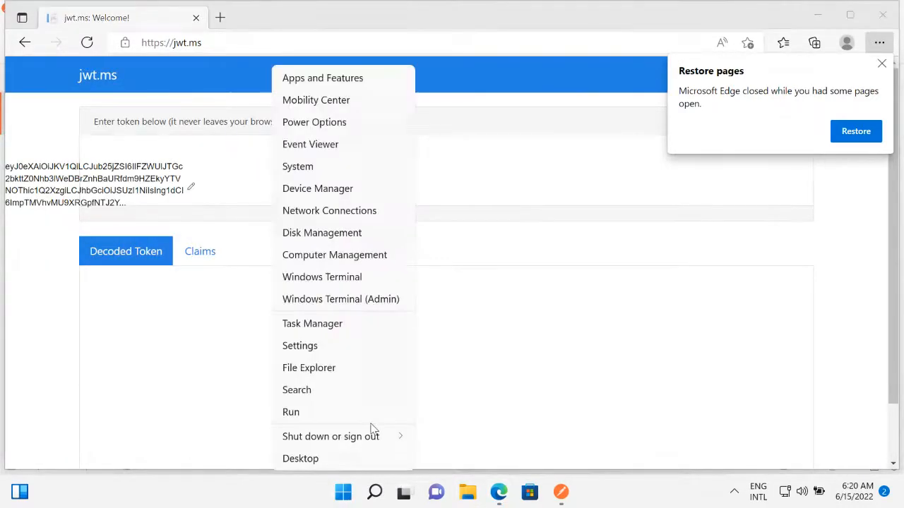
click(332, 418)
text(no)
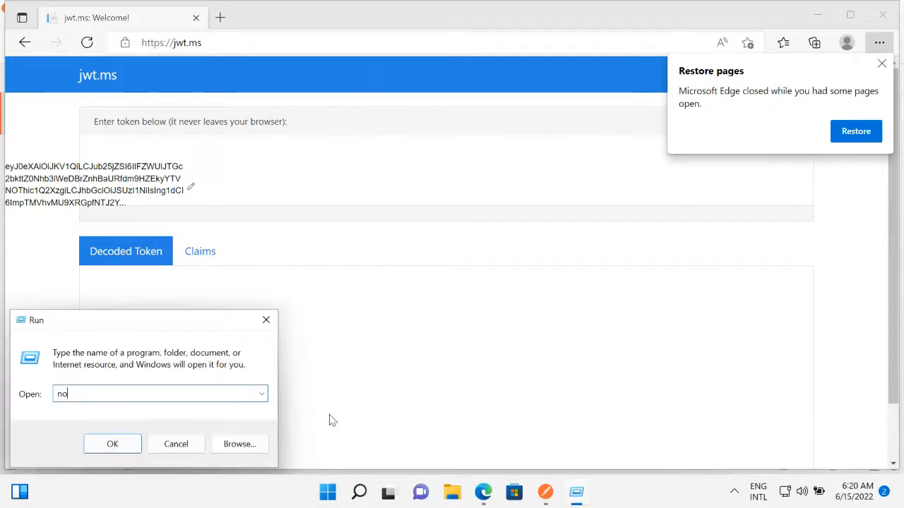
text(tepad)
key(Return)
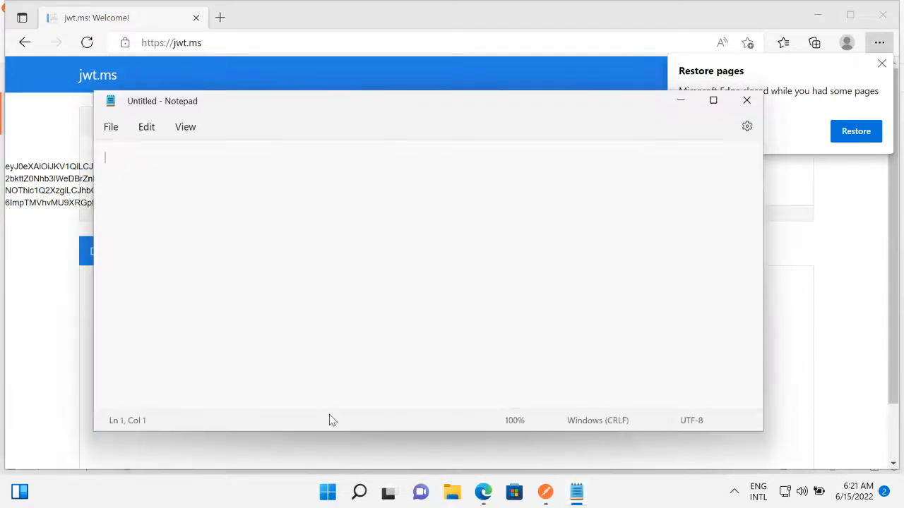
key(ctrl+v)
key(ctrl+a)
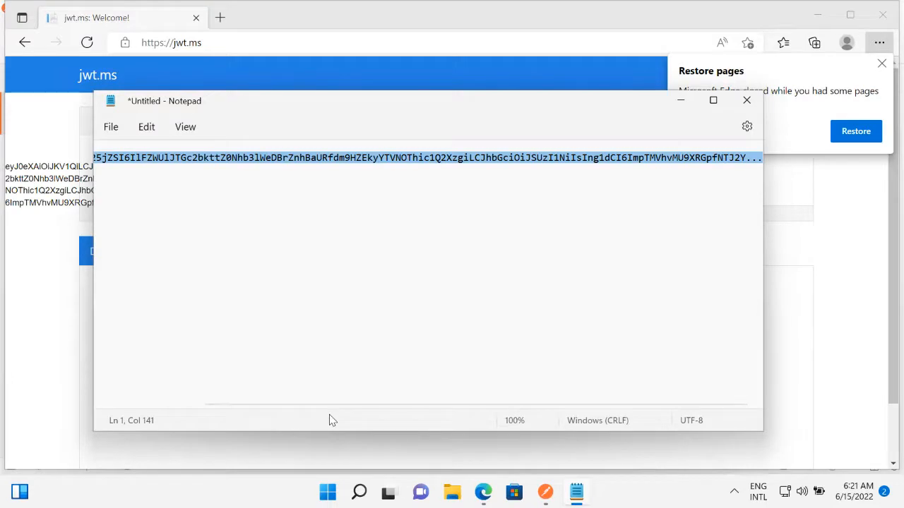
key(Delete)
click(689, 102)
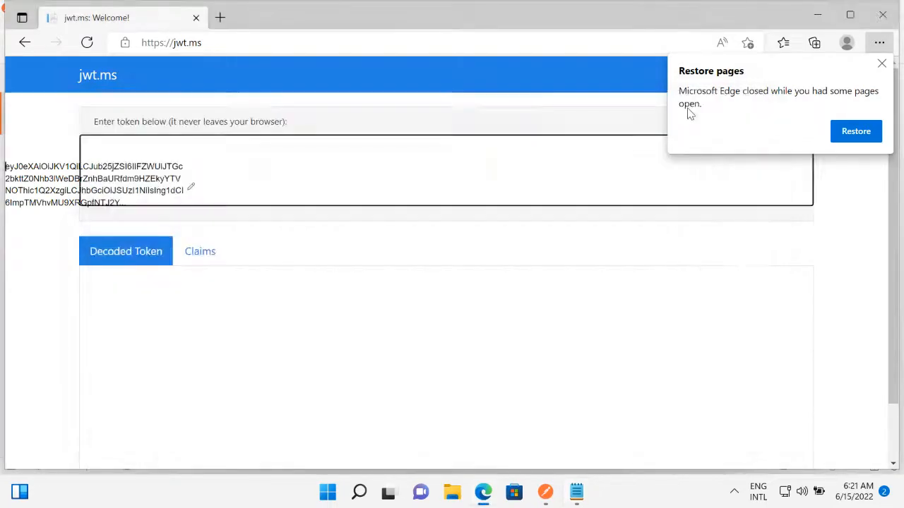
Switch to Postman, send the AzureAD collection's Client Credential request and copy the full access_token value from the response.
click(547, 497)
click(72, 131)
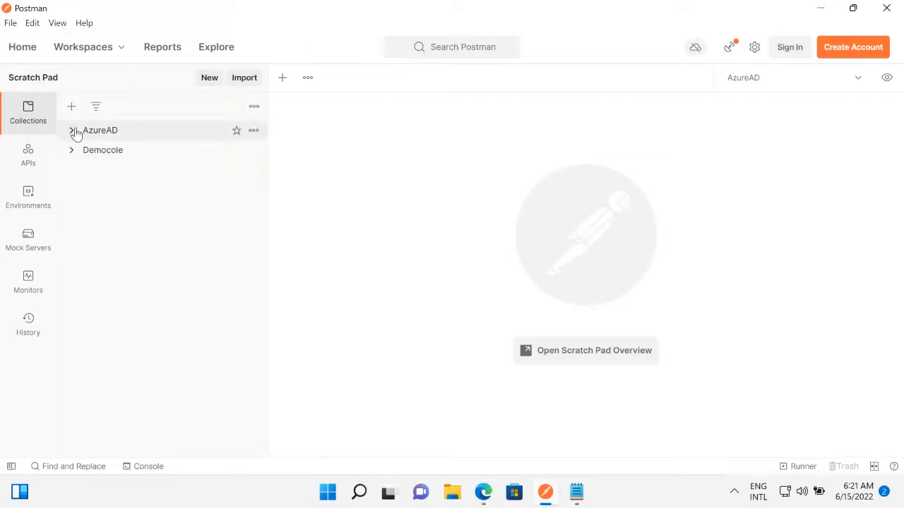
click(116, 171)
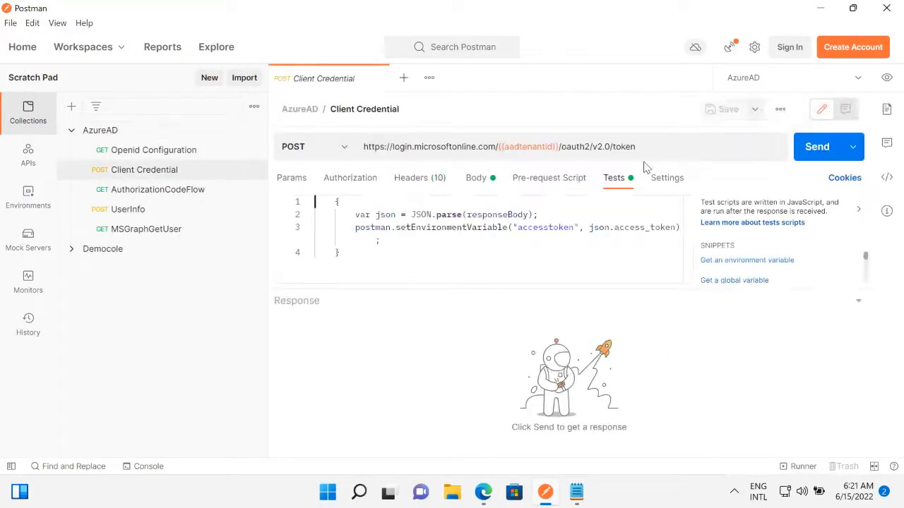
click(814, 146)
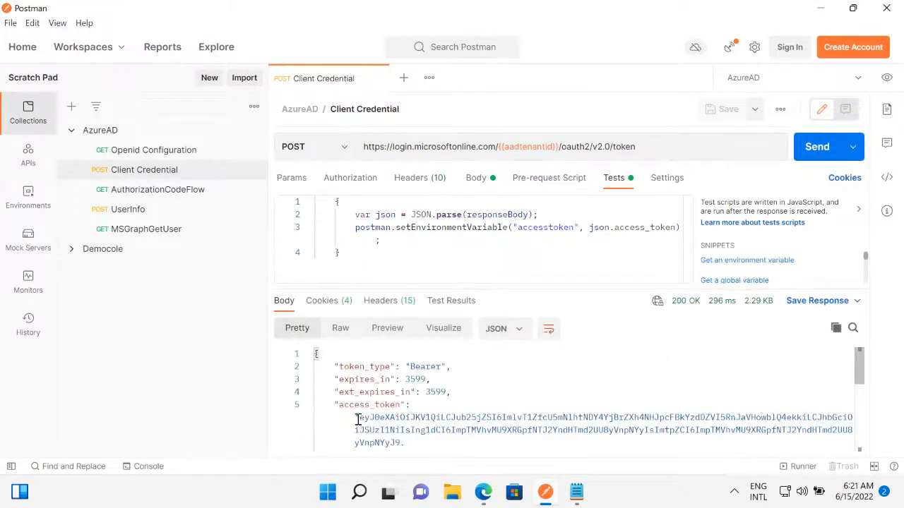
drag(359, 418, 604, 436)
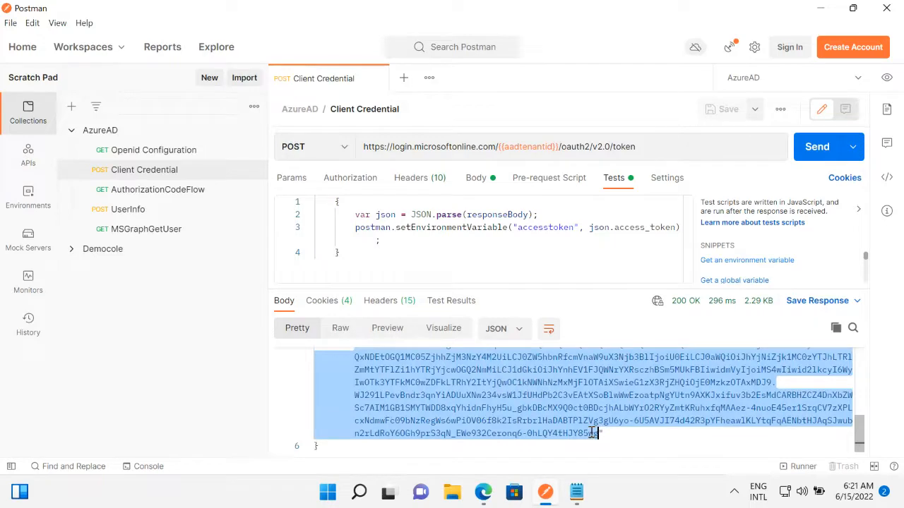
Return to jwt.ms in Edge, clear and reload the page, and paste the full access token for decoding.
click(494, 483)
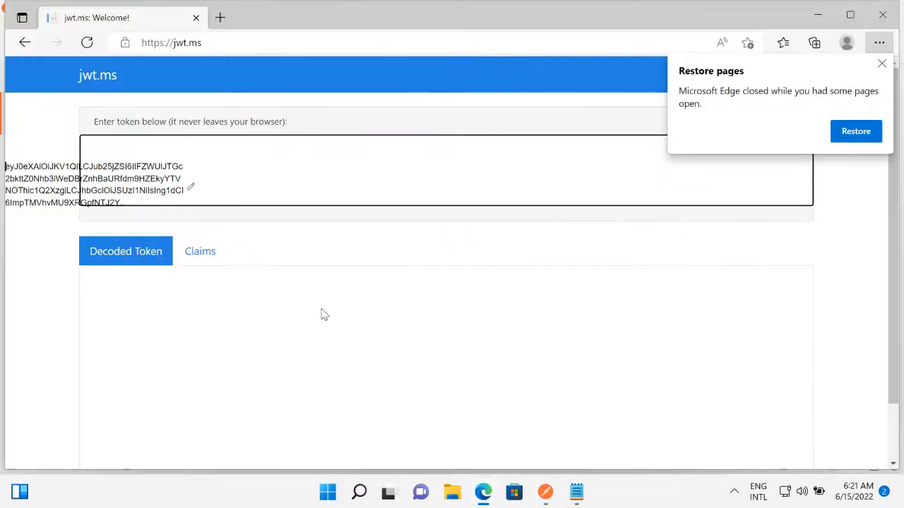
key(ctrl+a)
key(BackSpace)
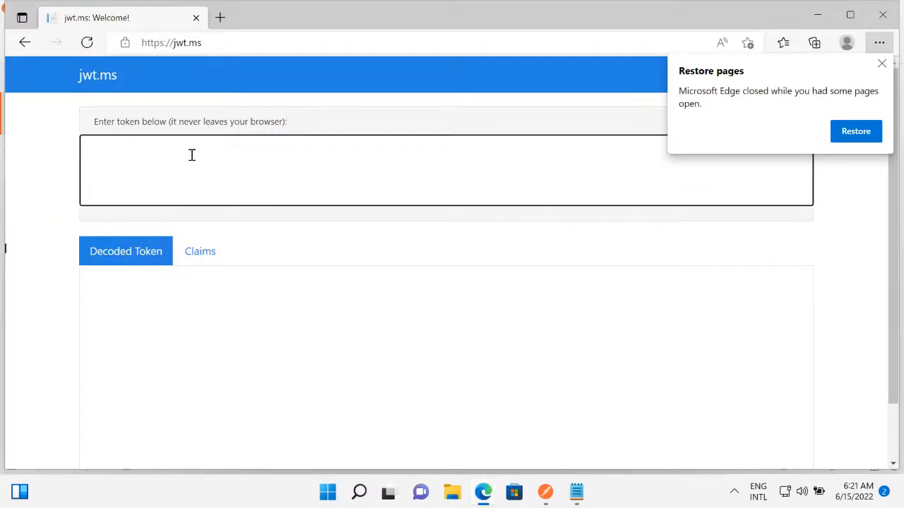
click(86, 44)
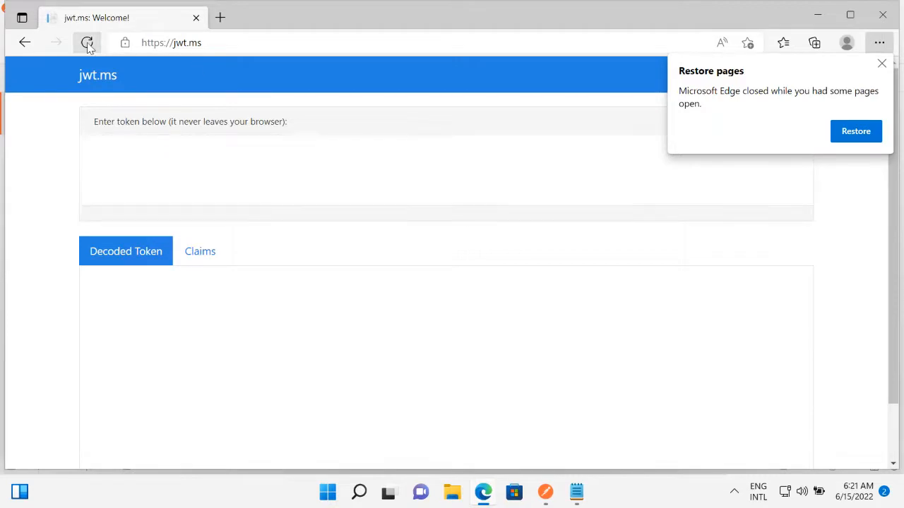
click(147, 150)
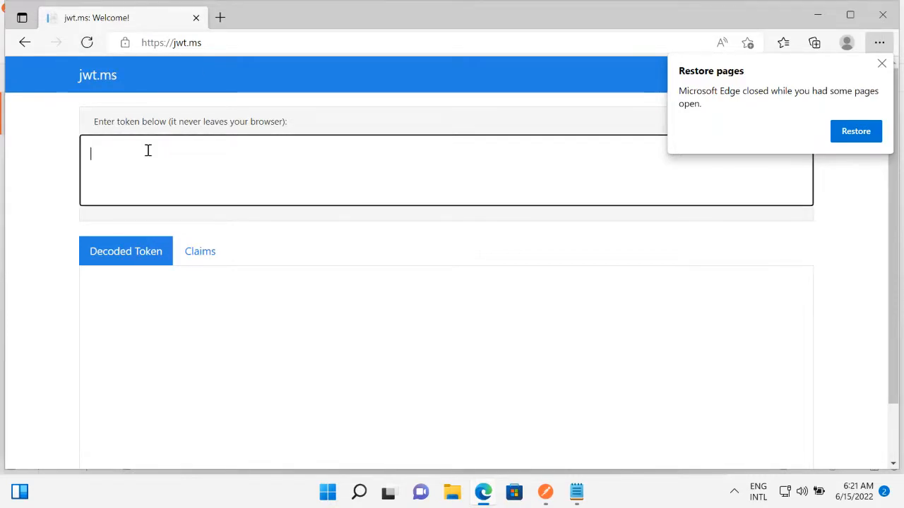
key(ctrl+v)
Review the header, payload and signature sections of the decoded token.
scroll(46, 275, down, 3)
scroll(47, 275, down, 3)
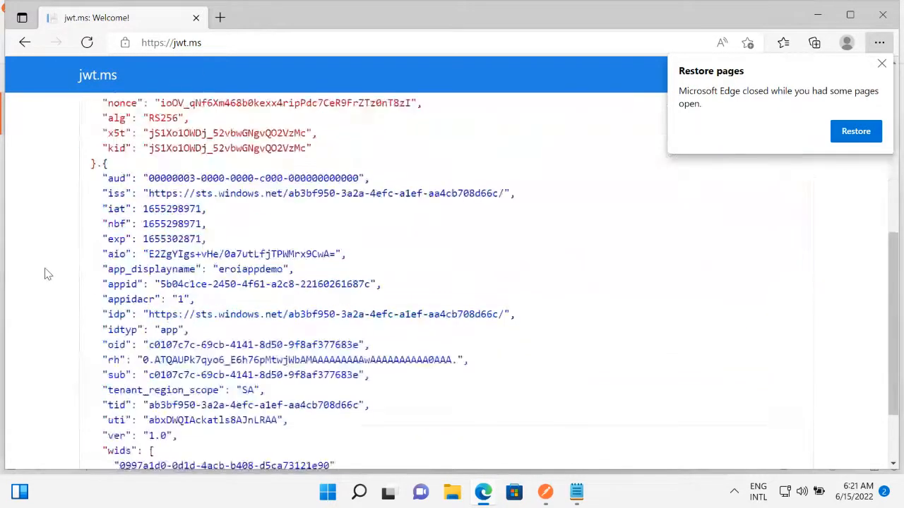
scroll(48, 275, up, 1)
scroll(48, 276, up, 3)
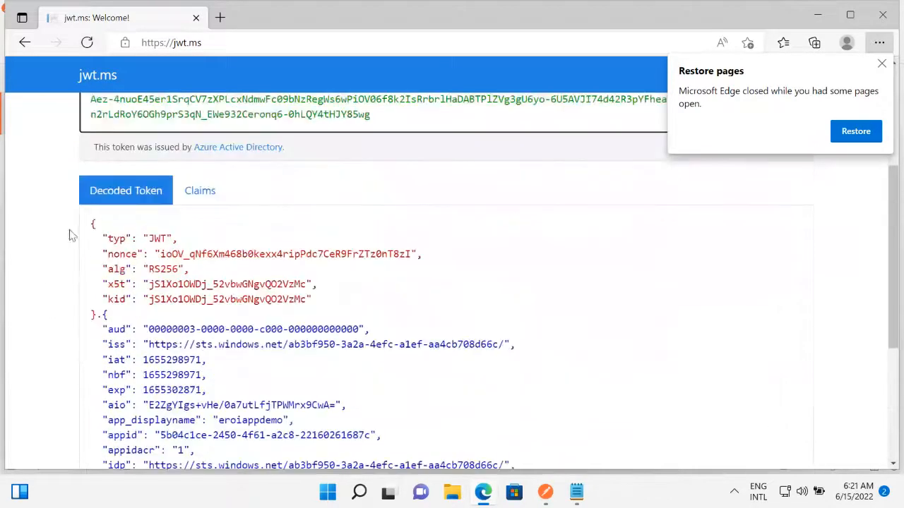
drag(92, 224, 145, 339)
click(113, 318)
scroll(106, 361, down, 4)
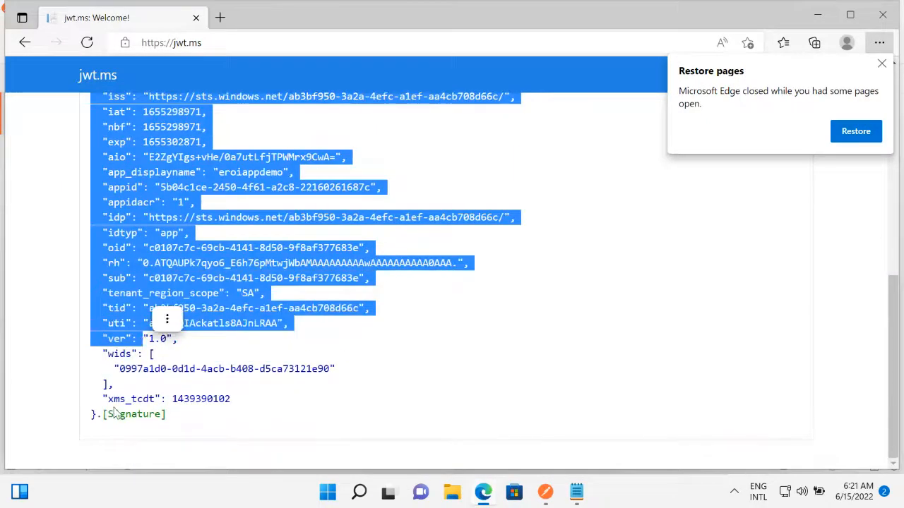
drag(109, 415, 173, 420)
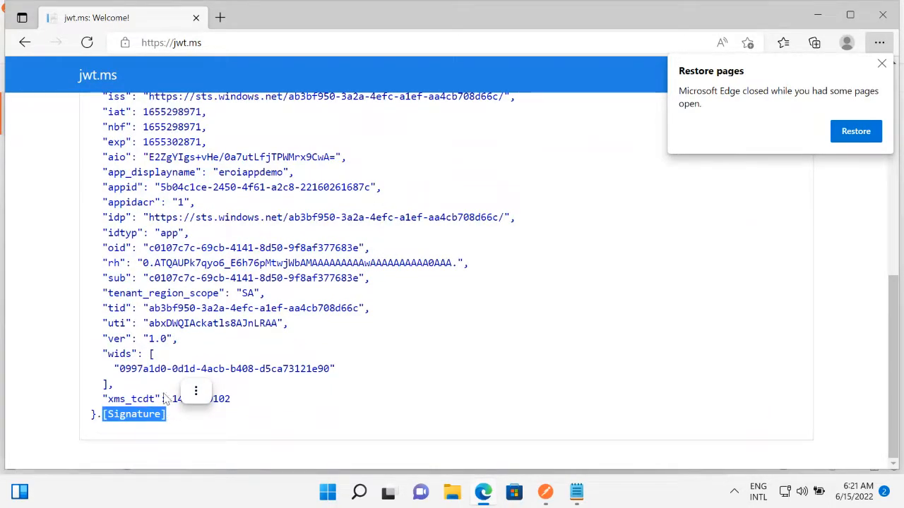
click(196, 391)
Examine the x5t and kid entries in the decoded token's header, then return to the Azure AD admin center's endpoints list.
scroll(167, 347, up, 5)
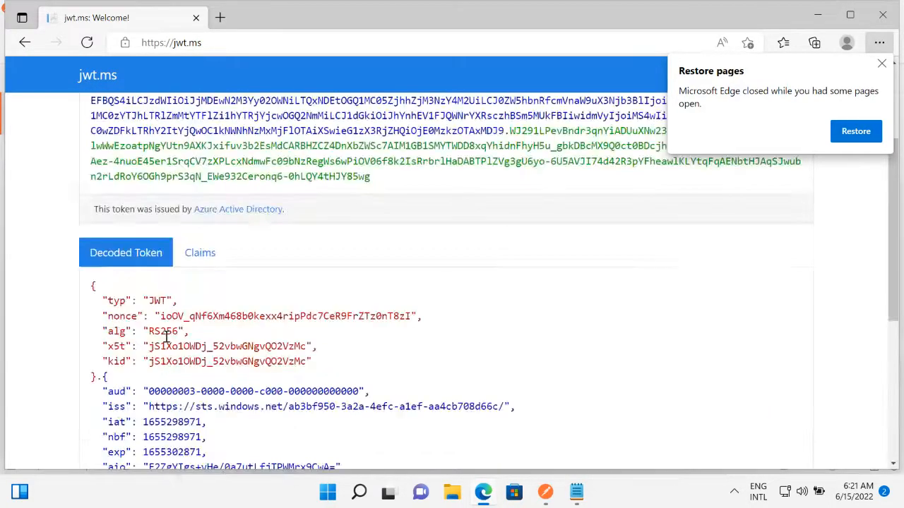
scroll(167, 338, up, 3)
scroll(99, 203, down, 4)
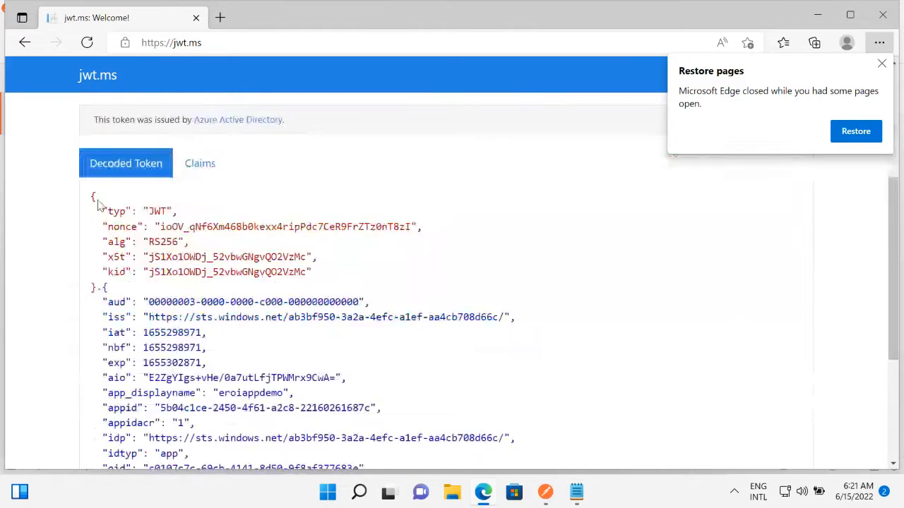
drag(93, 196, 121, 289)
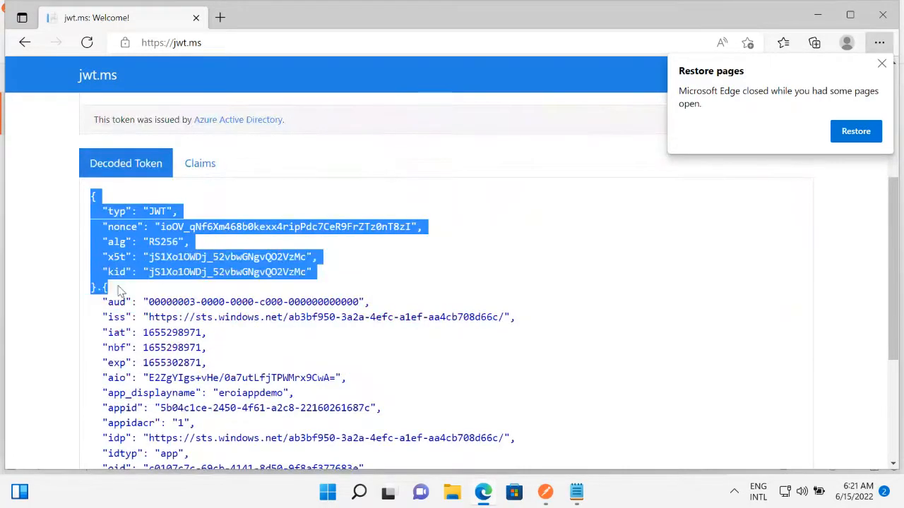
click(148, 254)
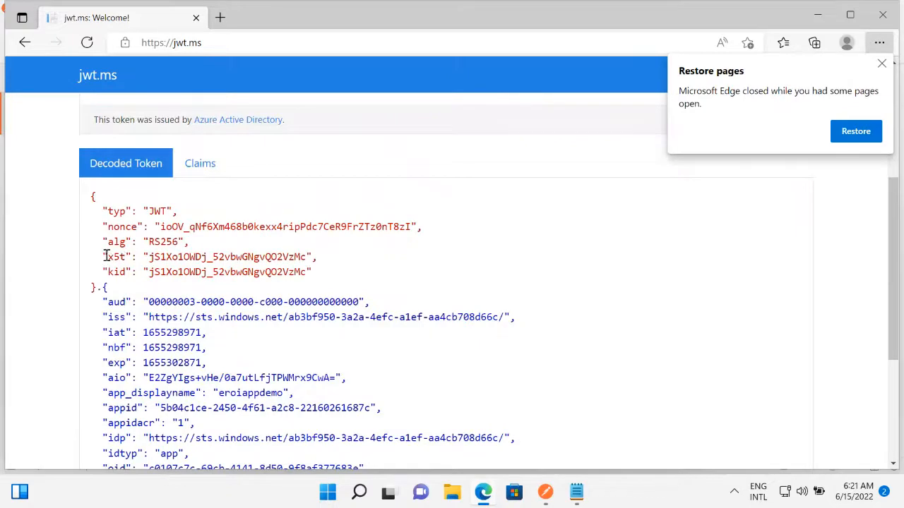
double_click(115, 256)
click(118, 272)
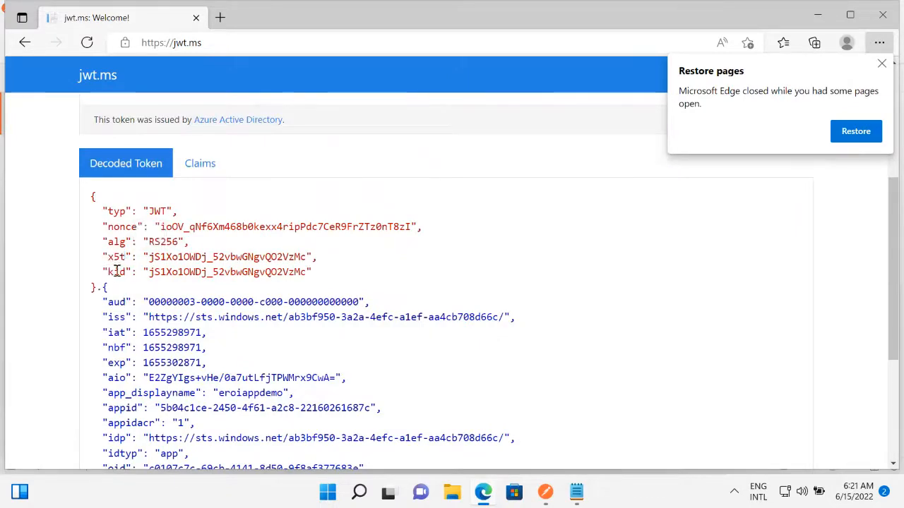
double_click(118, 271)
drag(316, 274, 99, 259)
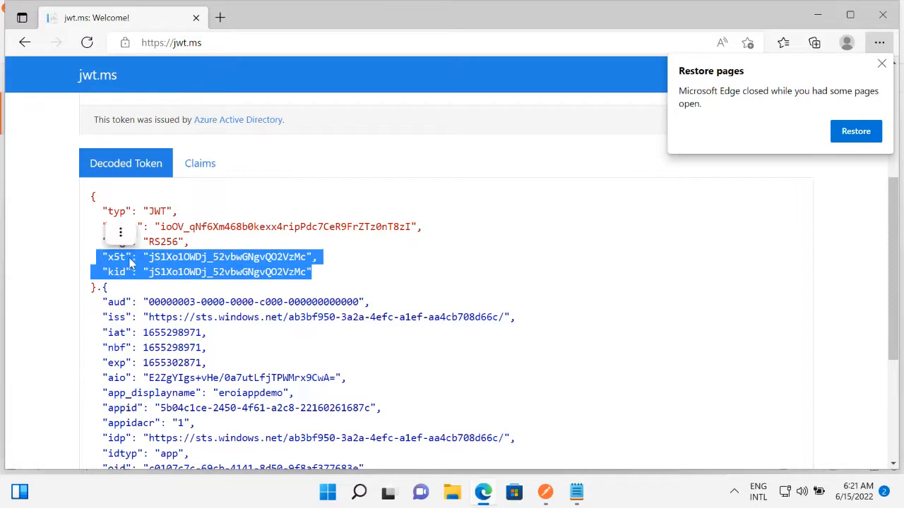
click(819, 15)
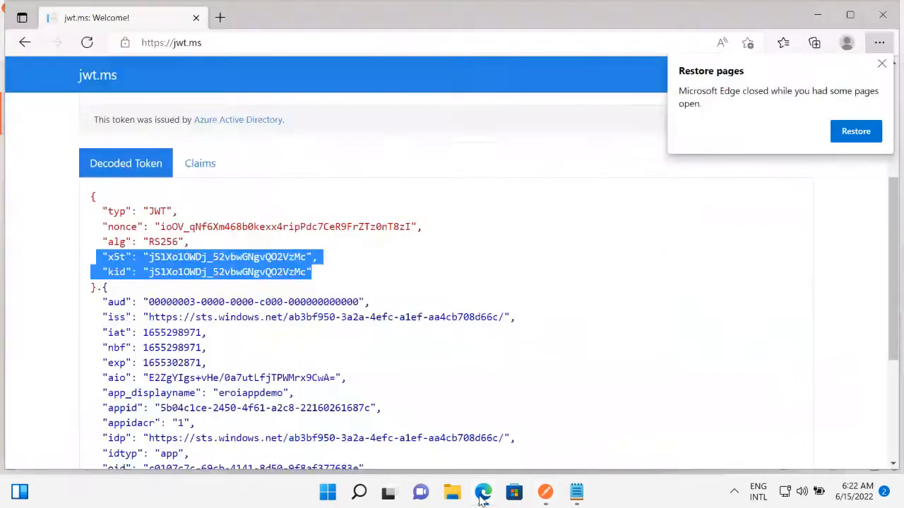
key(alt+Tab)
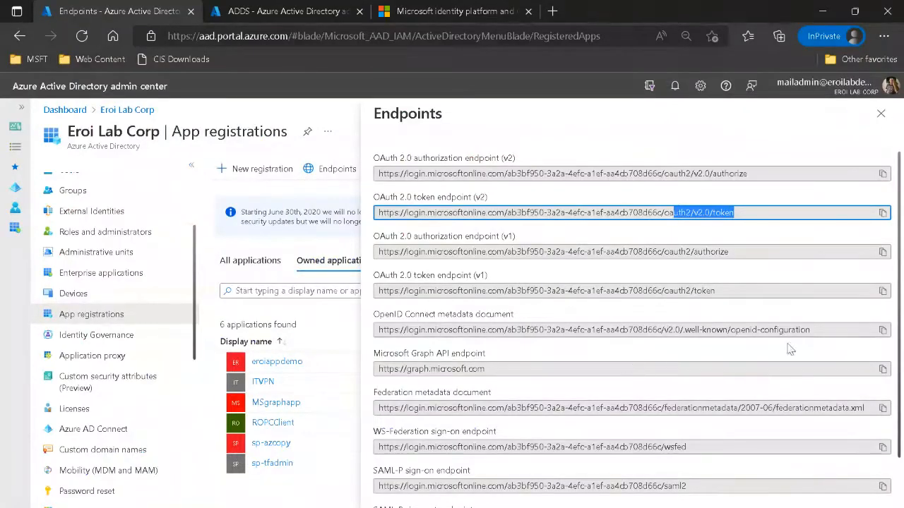
Highlight the OpenID Connect metadata document URL, then switch to Postman and send the AzureAD collection's Openid Configuration request.
drag(812, 330, 562, 324)
drag(446, 321, 374, 329)
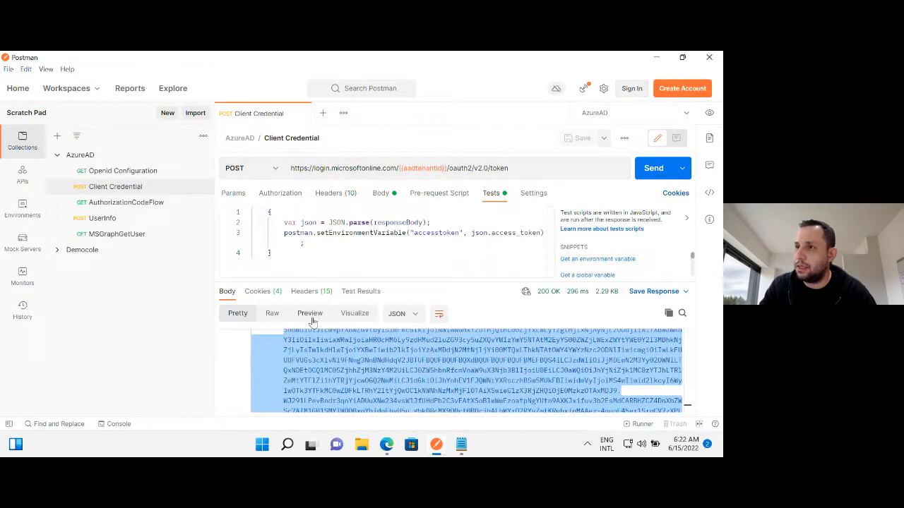
click(121, 172)
click(8, 421)
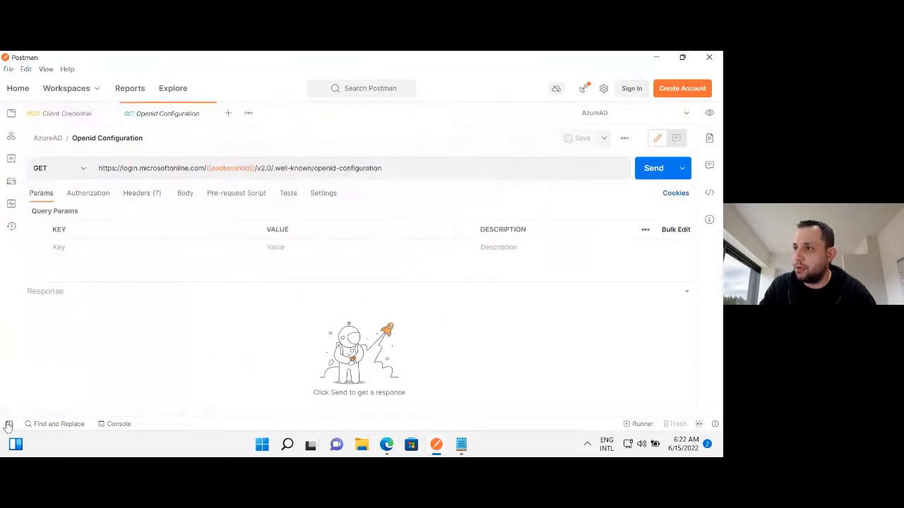
click(664, 174)
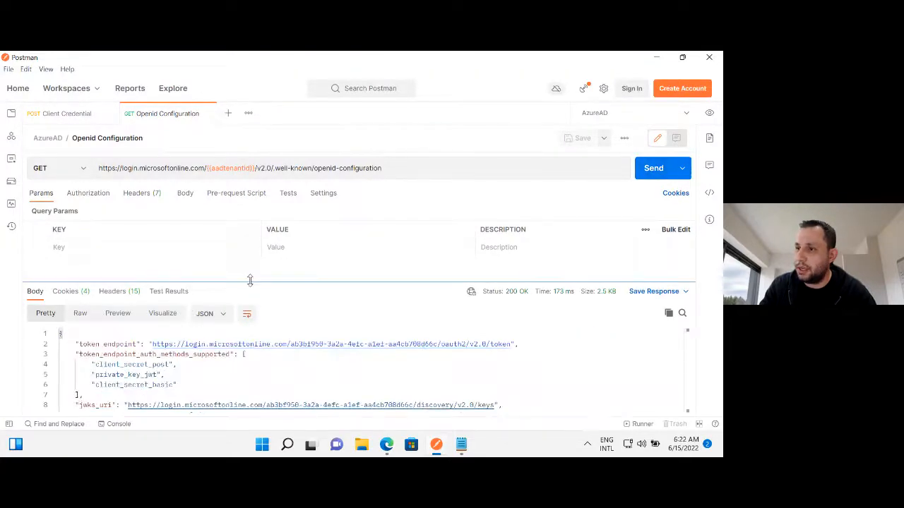
drag(250, 281, 243, 205)
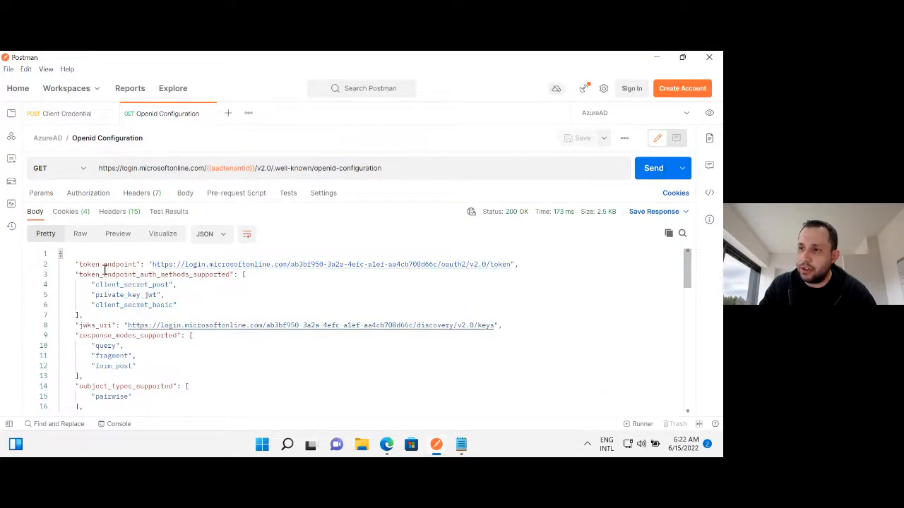
Copy the jwks_uri address from the Openid Configuration response and send it as a GET request in a new request tab.
drag(78, 263, 528, 265)
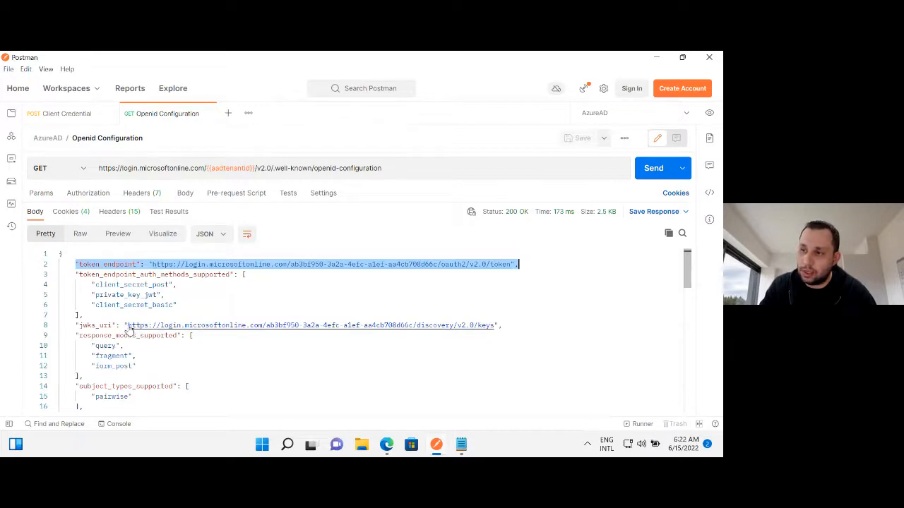
drag(127, 326, 497, 325)
key(ctrl+c)
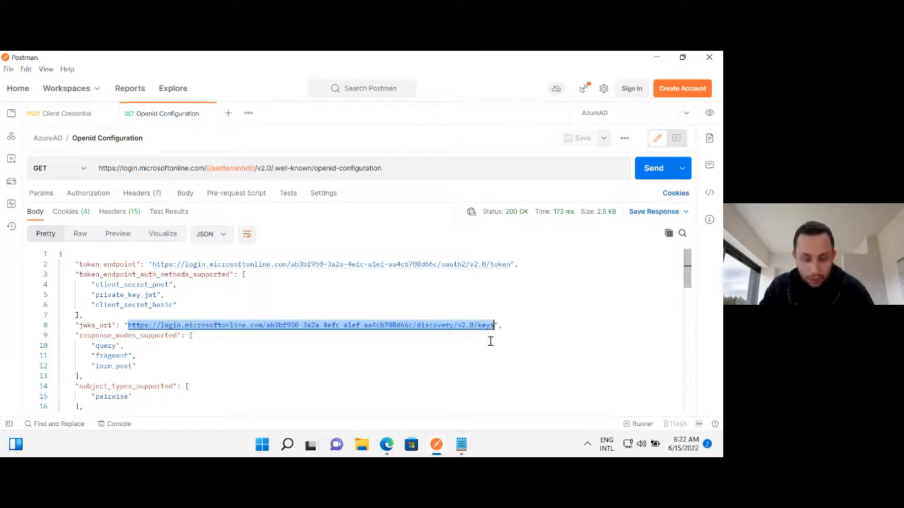
click(228, 113)
key(ctrl+v)
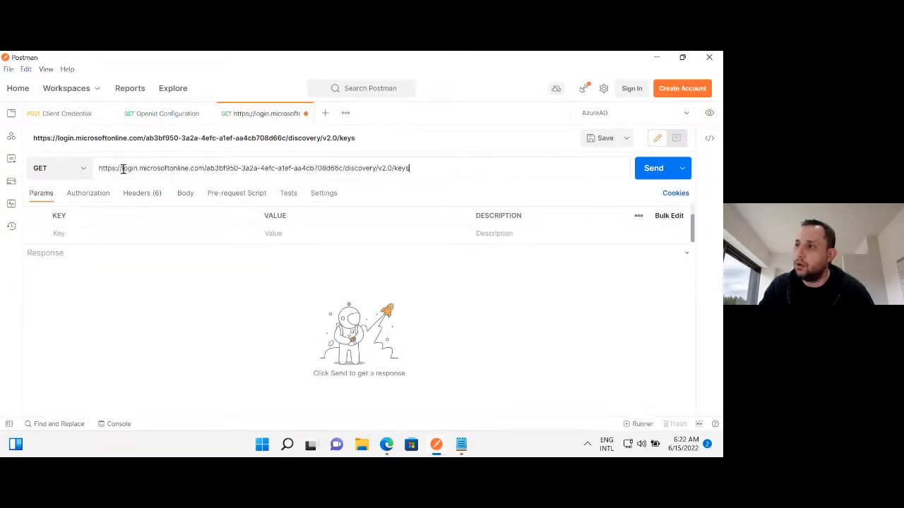
click(661, 174)
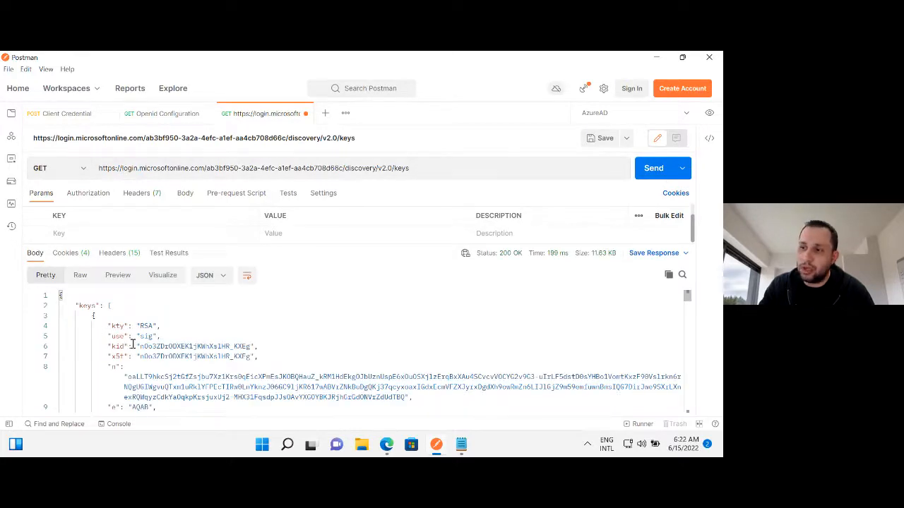
Examine the kid, x5t and n entries of the signing keys in the returned key set.
double_click(118, 346)
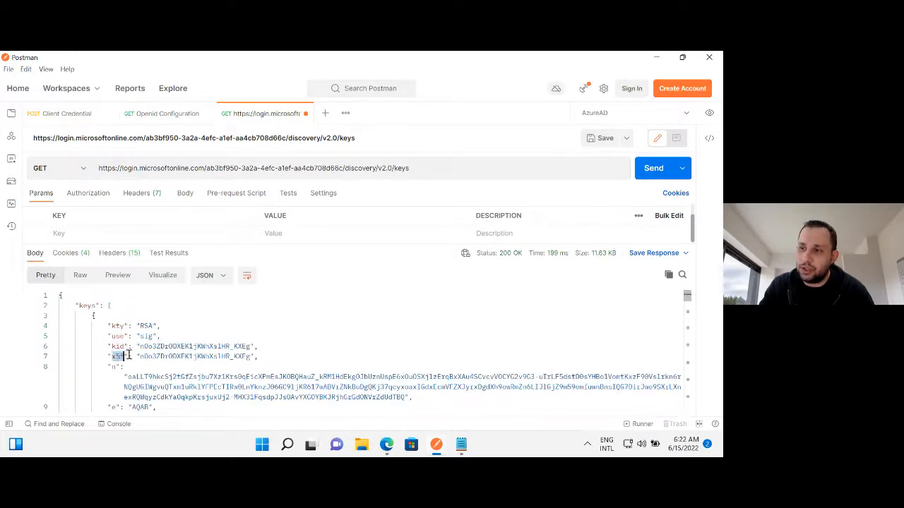
drag(128, 346, 163, 346)
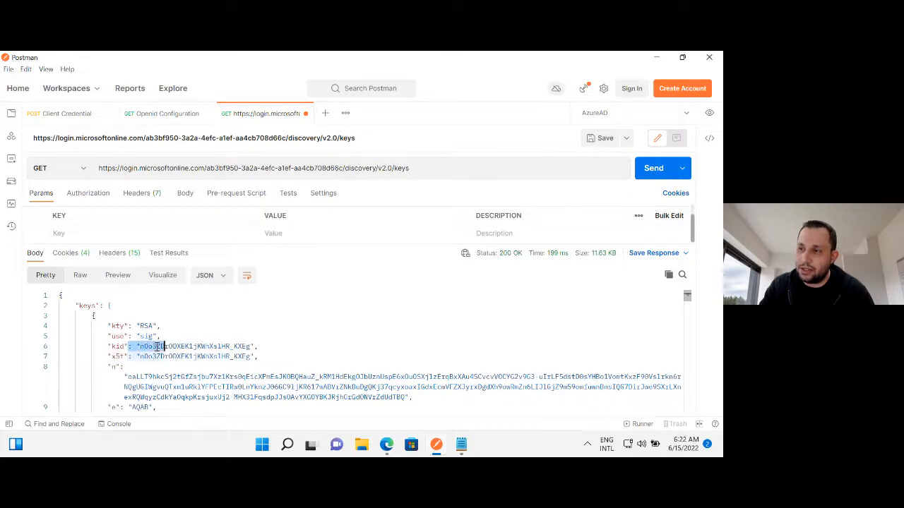
scroll(157, 346, down, 2)
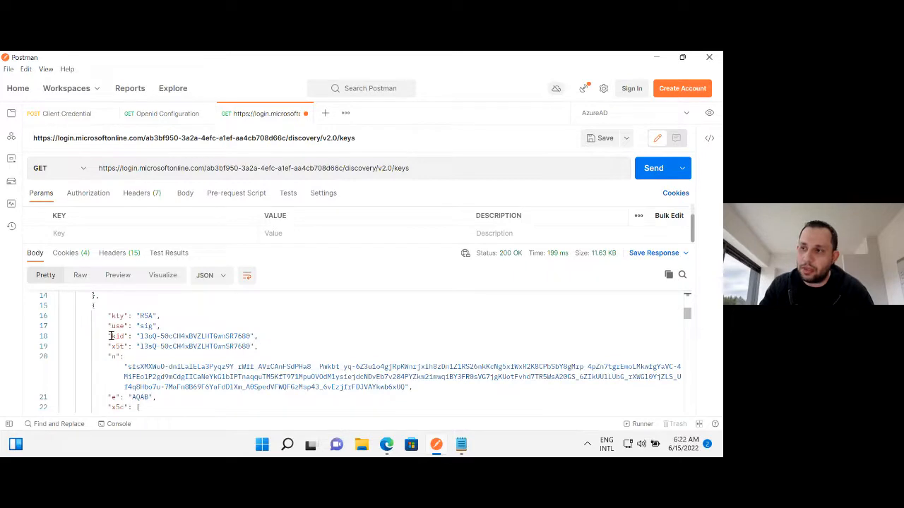
drag(111, 336, 263, 346)
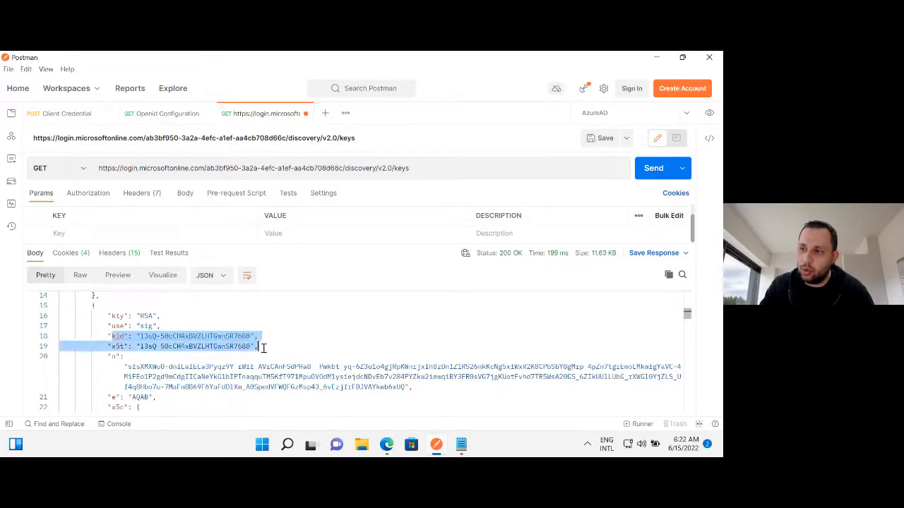
drag(111, 357, 169, 387)
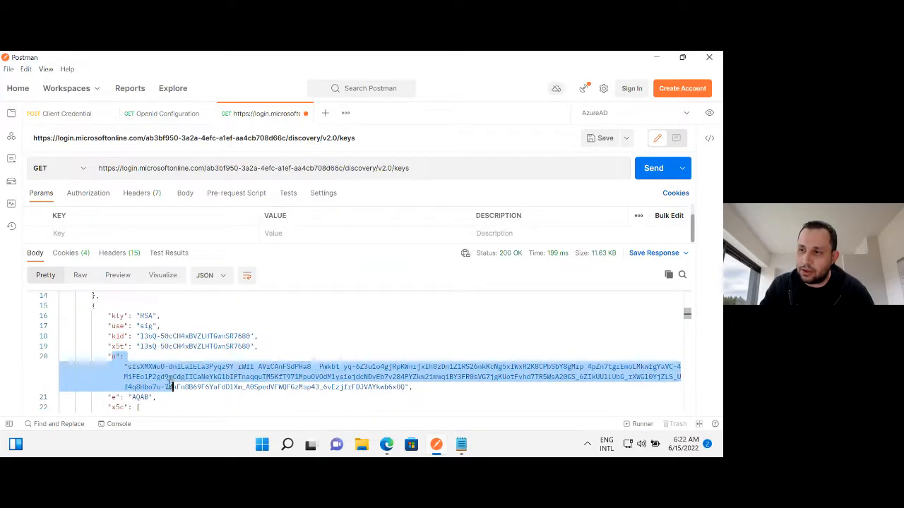
scroll(141, 388, down, 6)
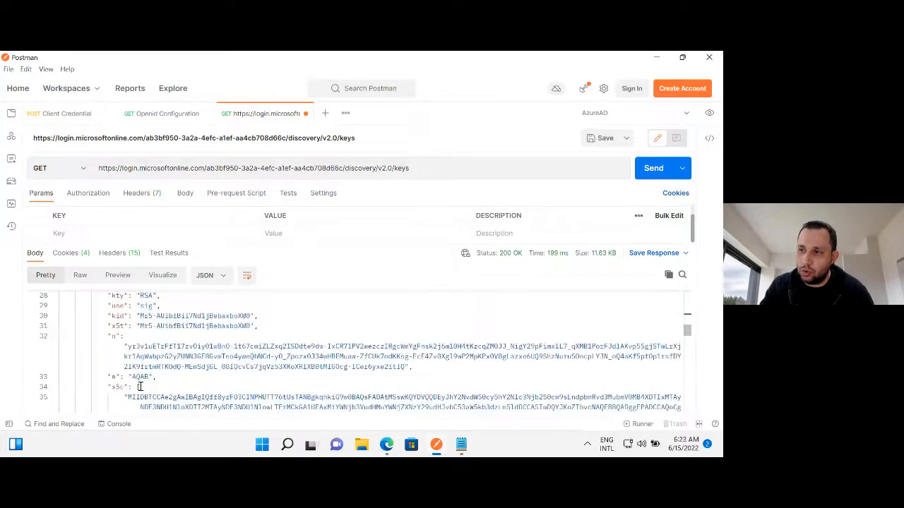
scroll(139, 387, down, 6)
scroll(139, 389, down, 3)
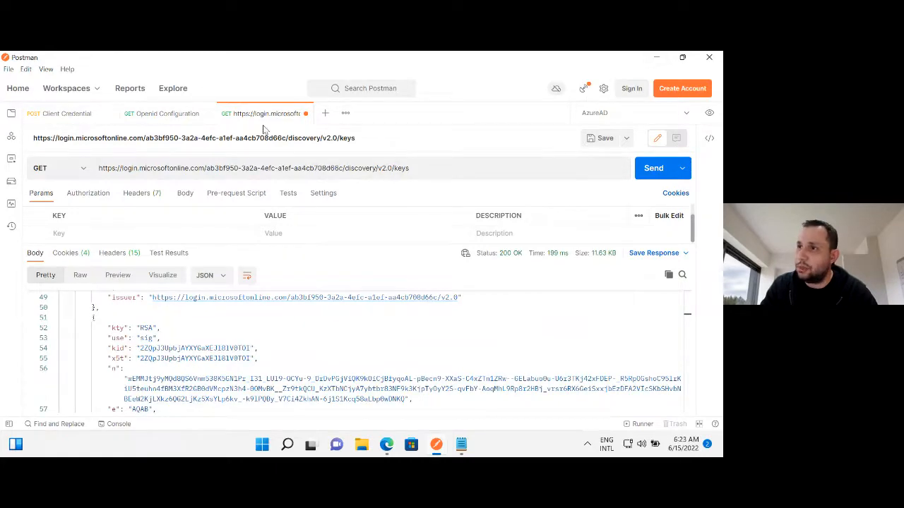
Return to the Openid Configuration response and examine its remaining entries up to the userinfo_endpoint line.
click(161, 113)
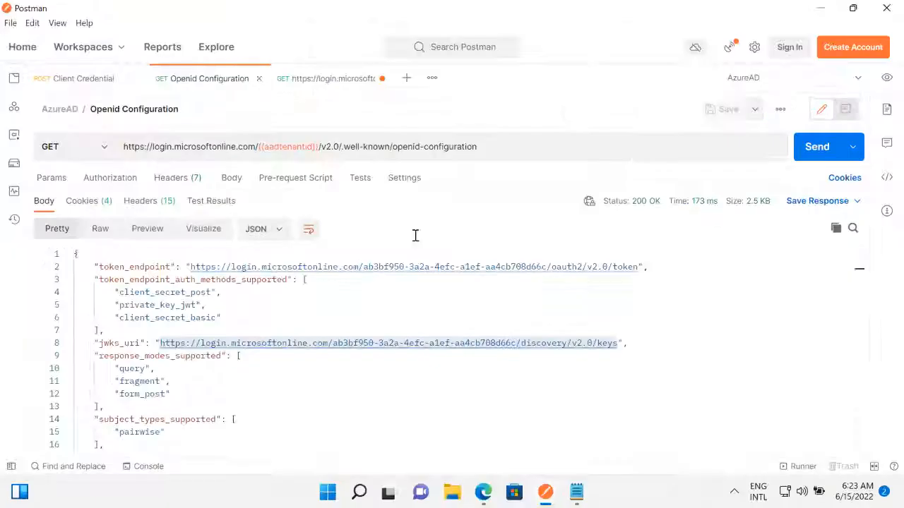
click(205, 381)
scroll(204, 382, down, 3)
scroll(204, 382, down, 5)
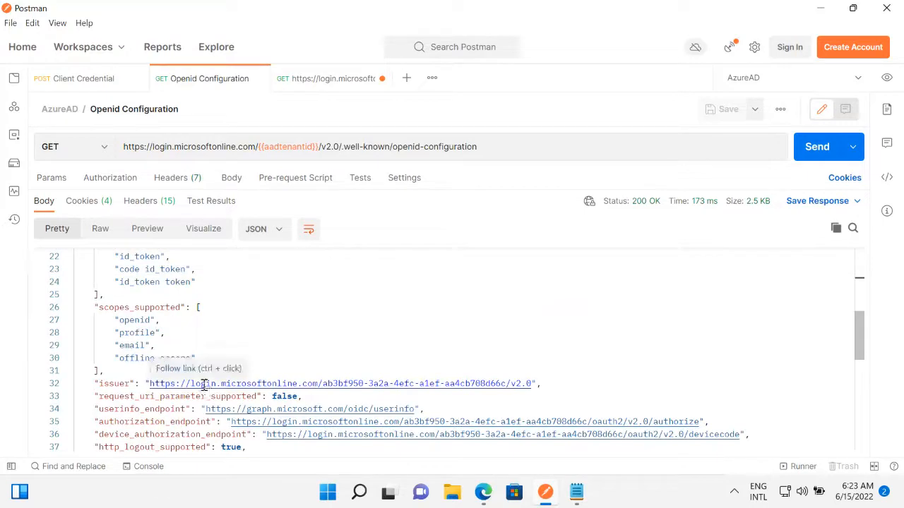
scroll(204, 382, down, 3)
drag(95, 303, 442, 303)
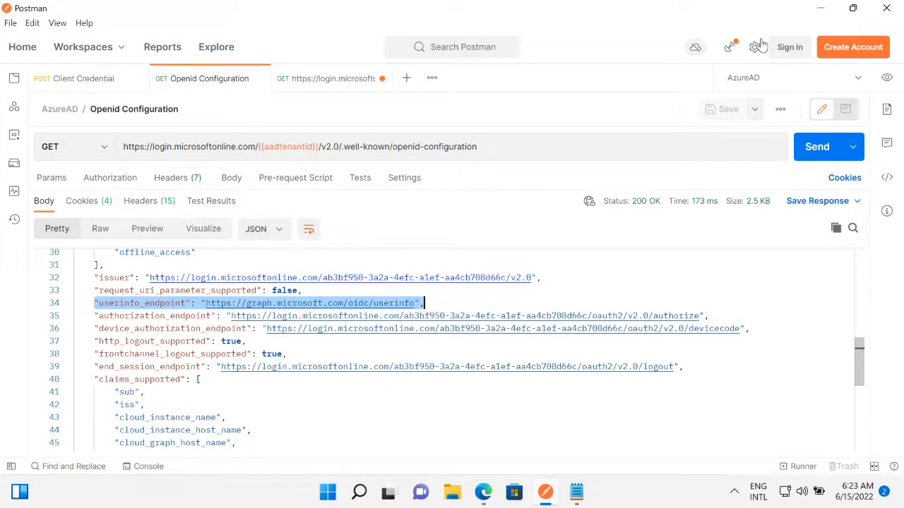
Return to the Azure AD admin center in Edge and review the OAuth 2.0 v2 authorization and token endpoints.
click(819, 9)
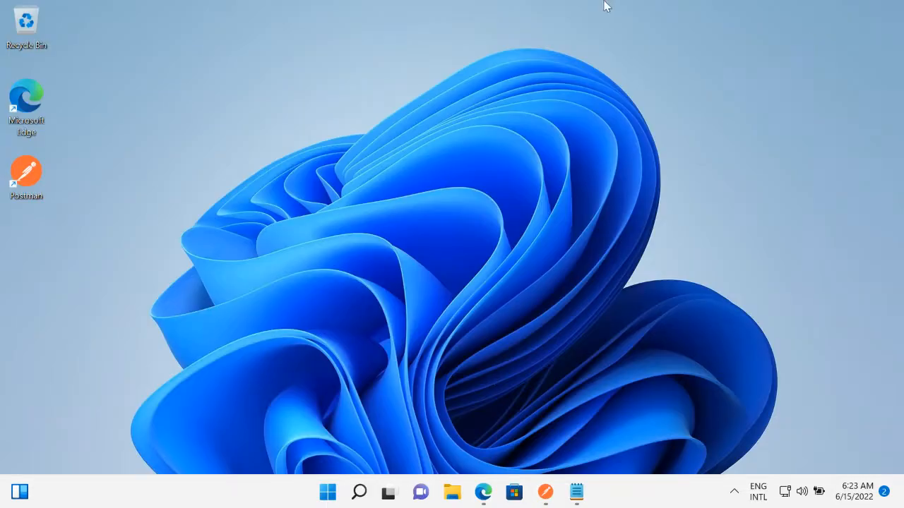
click(634, 14)
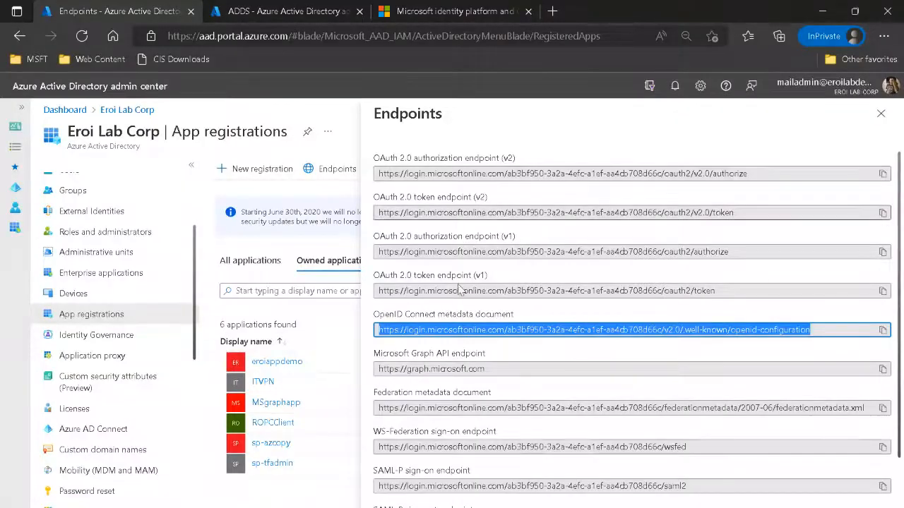
drag(685, 169, 771, 172)
drag(687, 214, 775, 221)
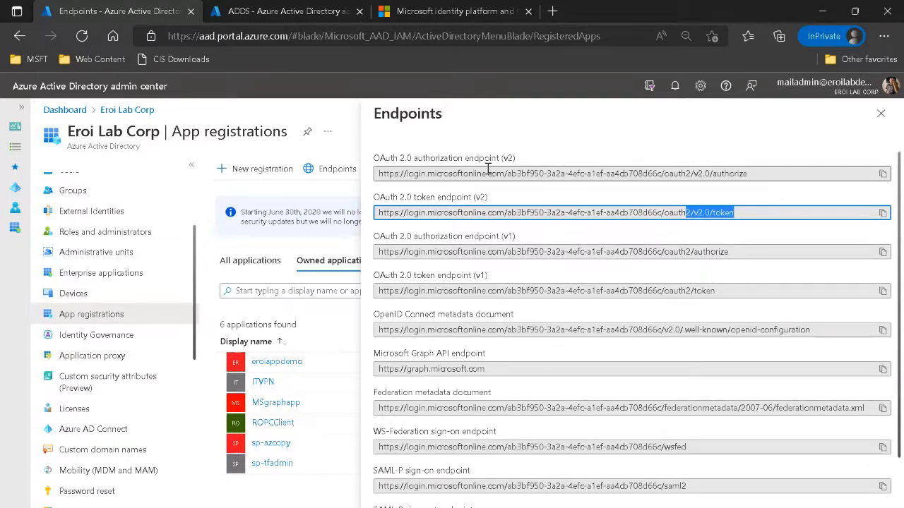
drag(482, 173, 756, 178)
drag(642, 212, 753, 217)
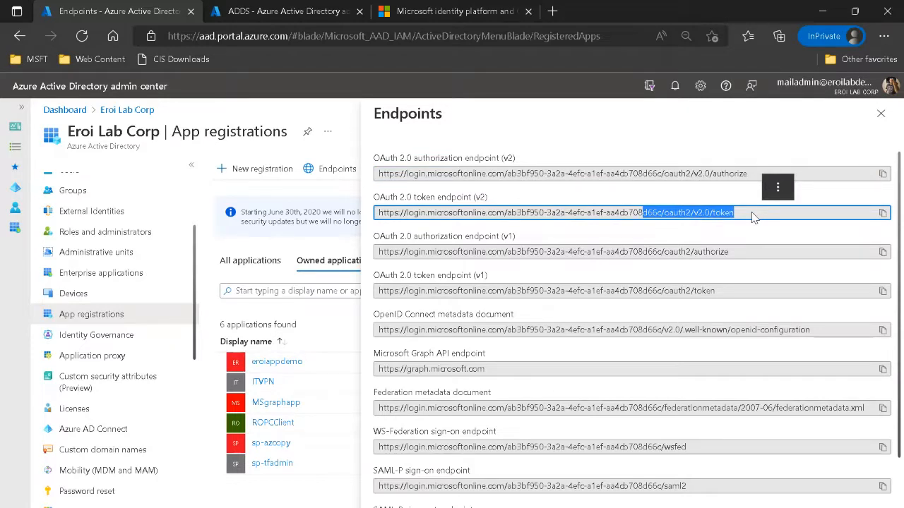
click(651, 190)
drag(511, 216, 767, 232)
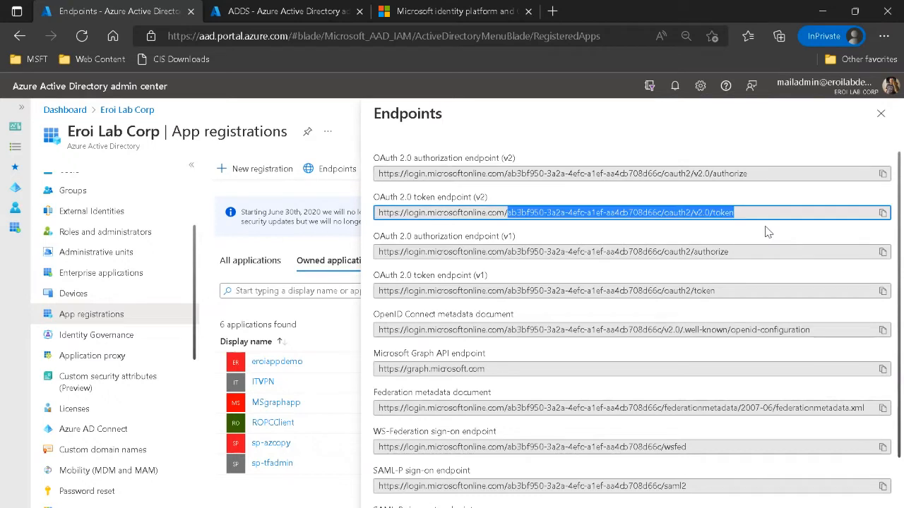
Close the endpoints list and start a new app registration with the name APPDEMO.
click(881, 114)
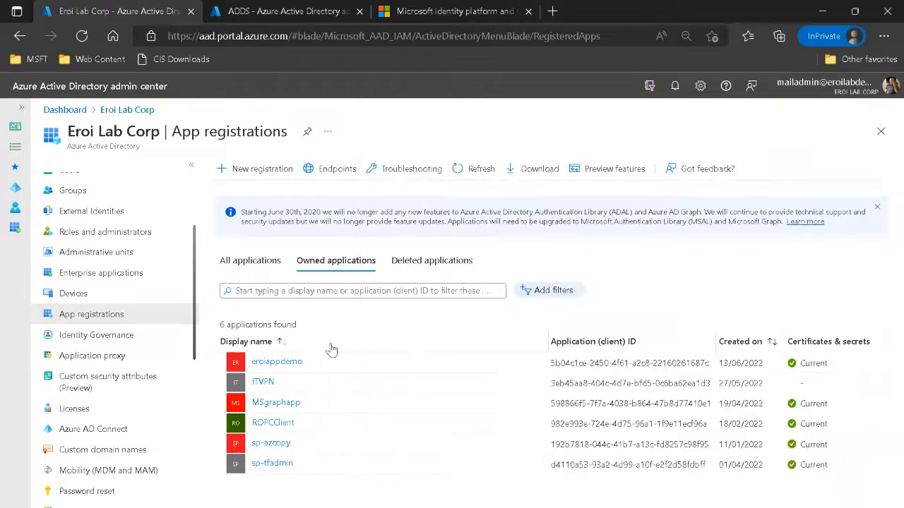
click(242, 168)
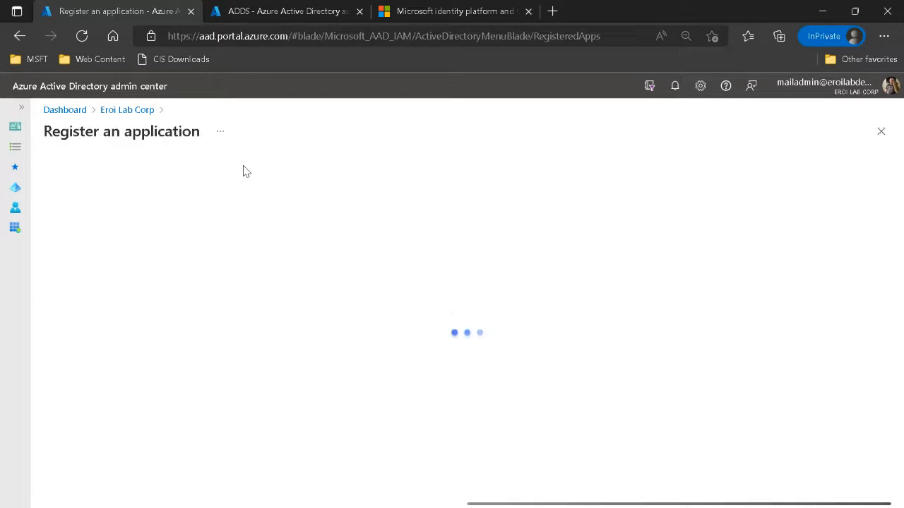
click(106, 110)
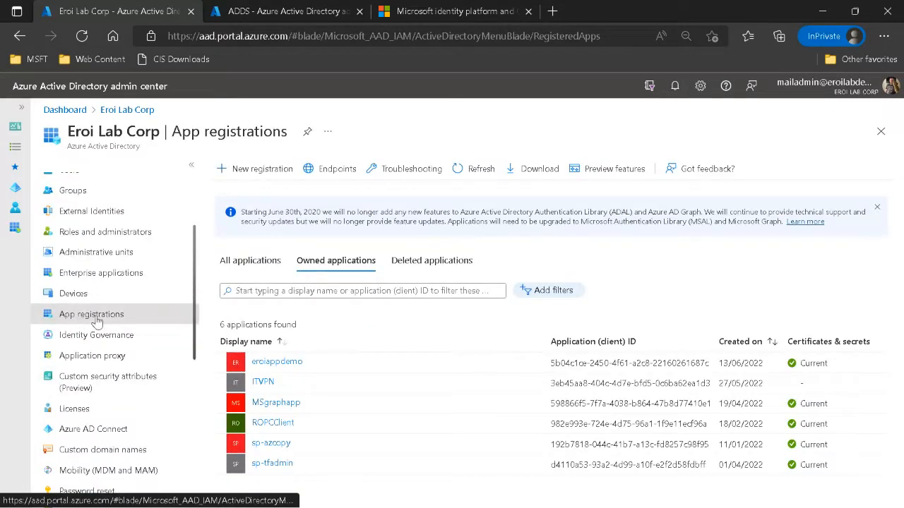
click(242, 169)
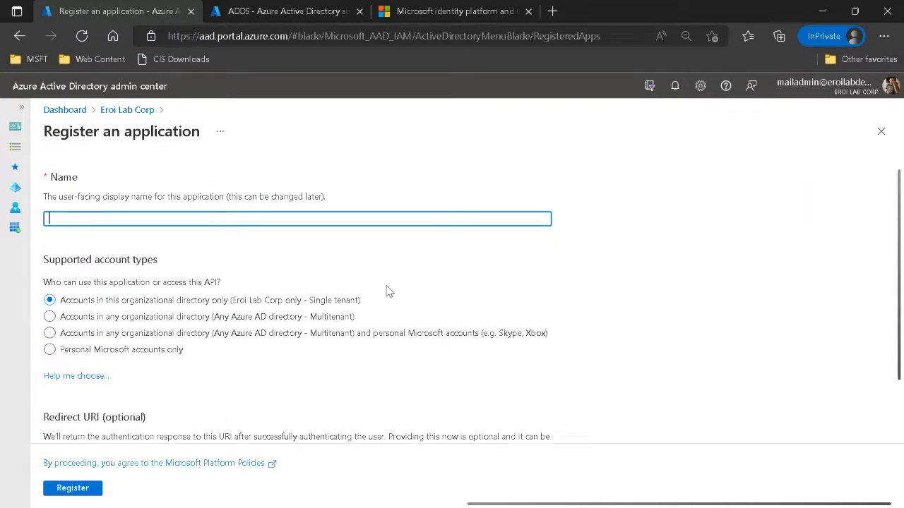
text(APPDEMO)
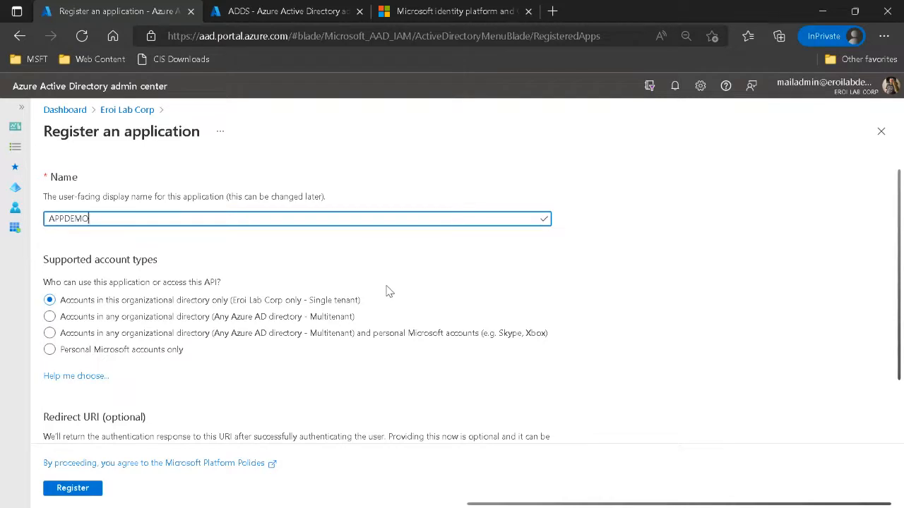
Review the redirect URI platform options, leave the redirect URI blank and register APPDEMO as a single-tenant application.
click(326, 321)
scroll(156, 310, down, 1)
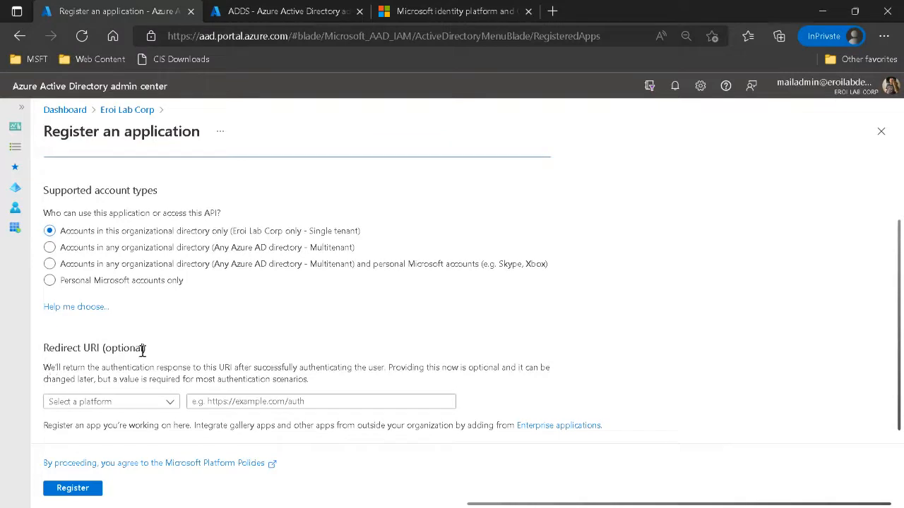
click(171, 409)
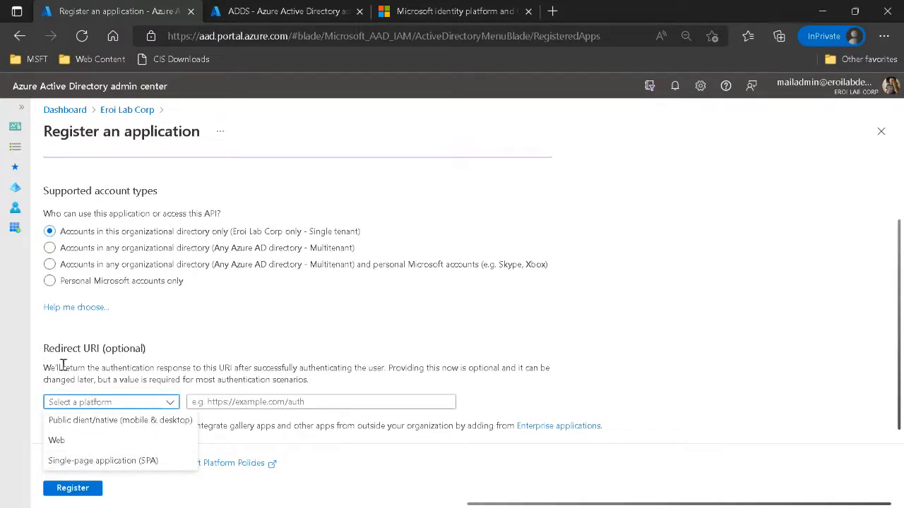
click(49, 348)
triple_click(49, 347)
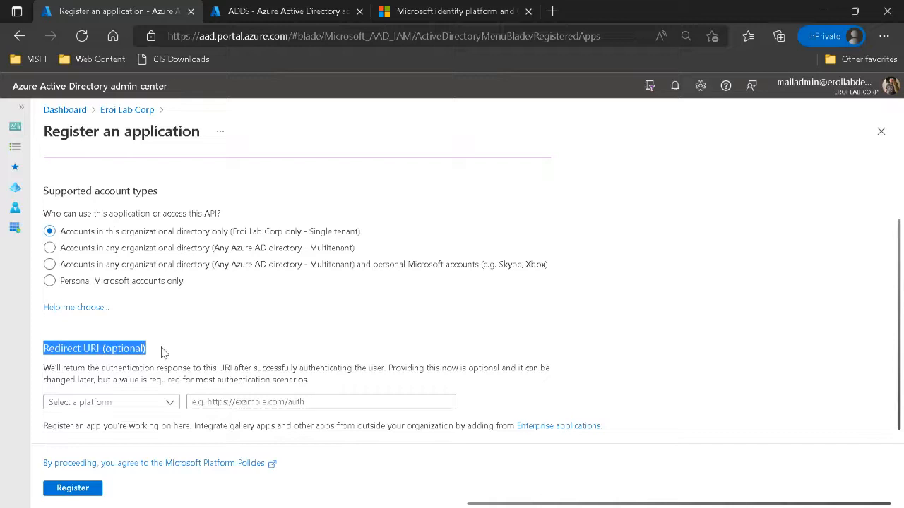
click(195, 403)
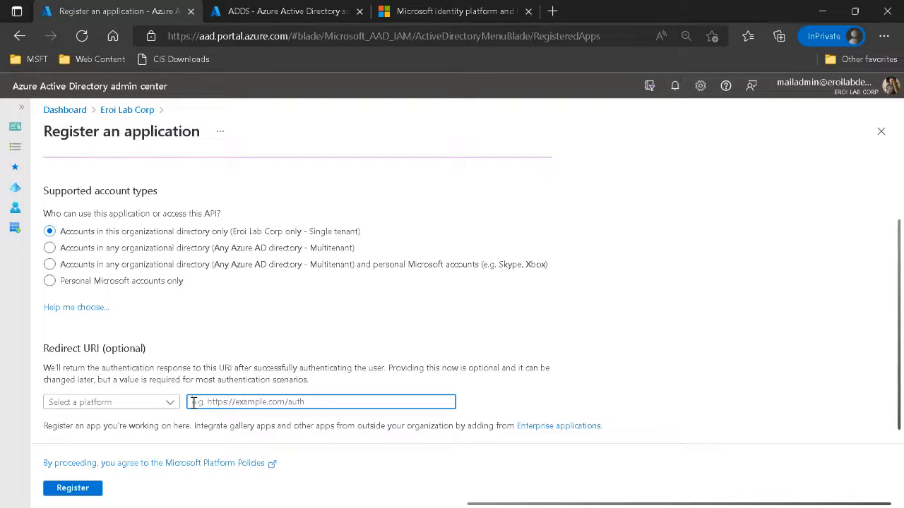
click(73, 491)
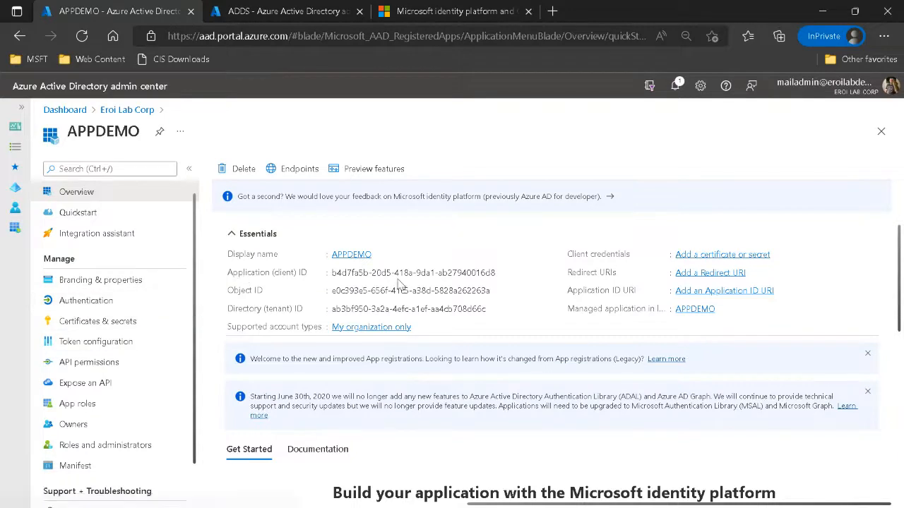
Add a client secret with the description teste and the recommended 6-month expiry to APPDEMO.
drag(333, 272, 500, 273)
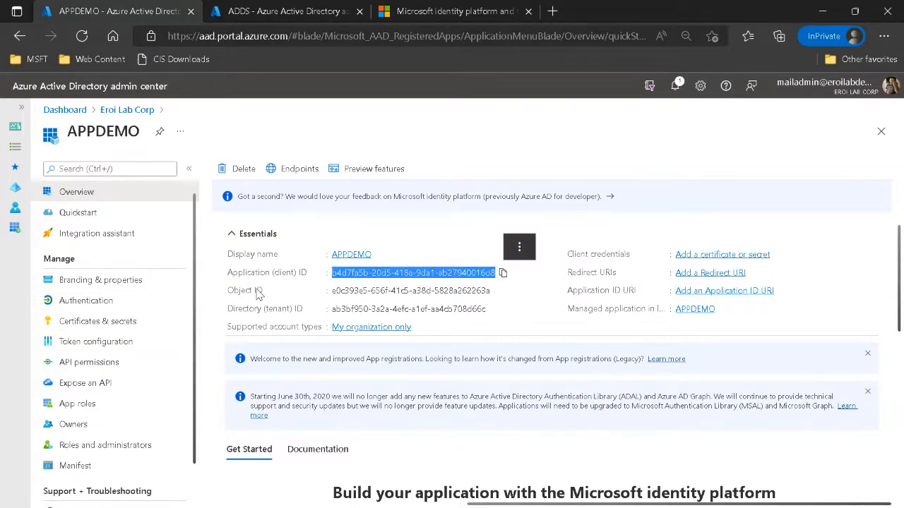
click(76, 327)
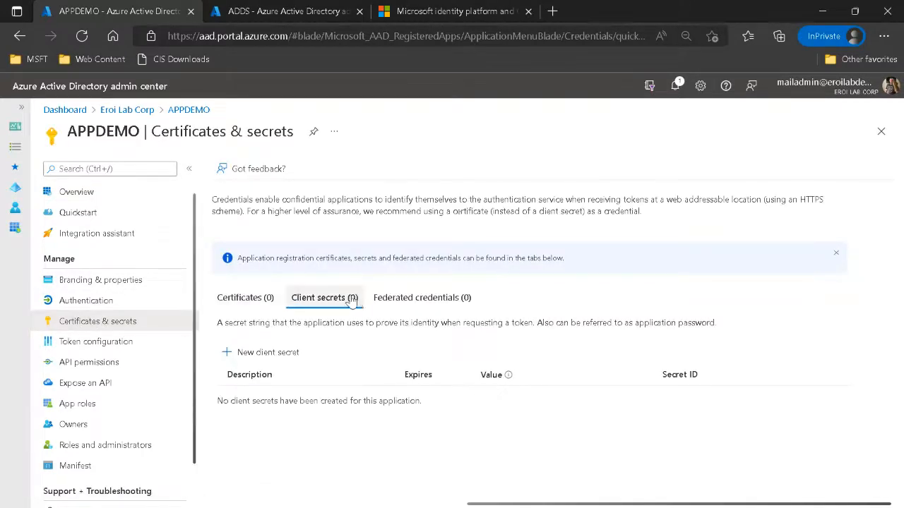
click(263, 353)
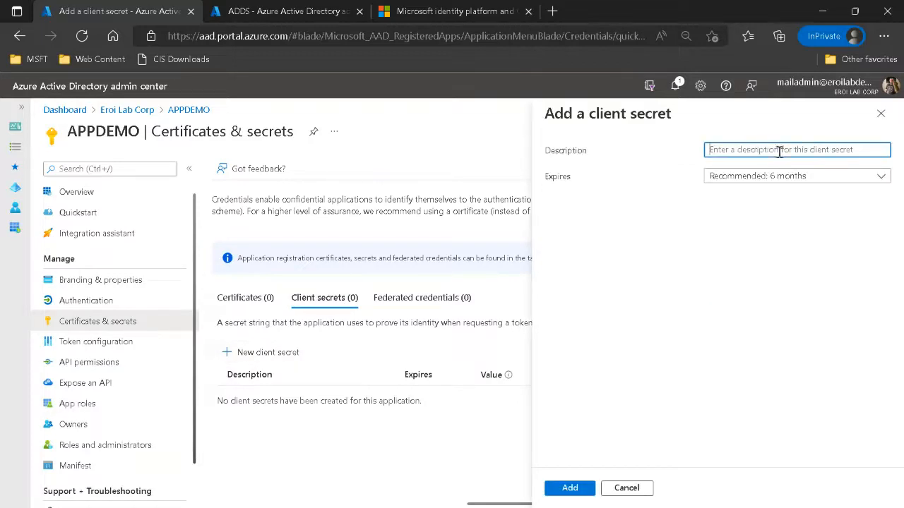
text(teste)
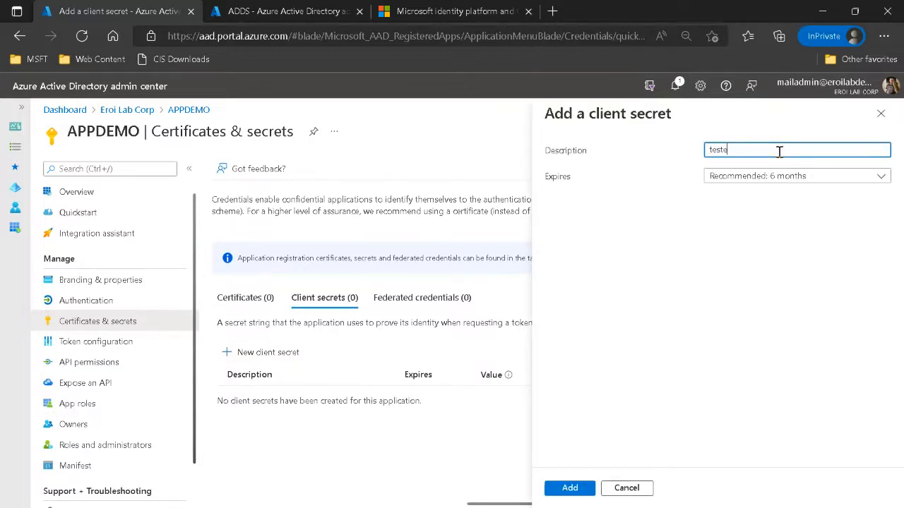
click(577, 493)
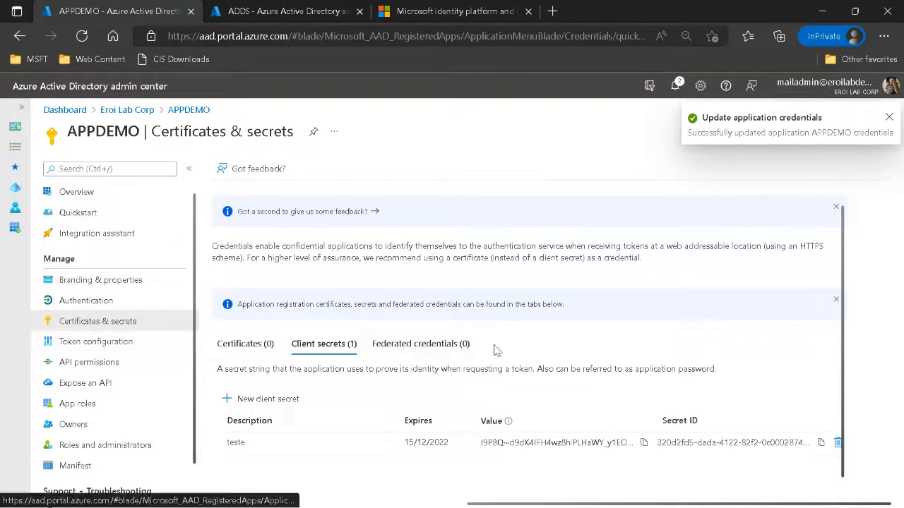
Review the new client secret's value and the application (client) ID on APPDEMO's overview.
click(509, 439)
double_click(508, 440)
triple_click(501, 438)
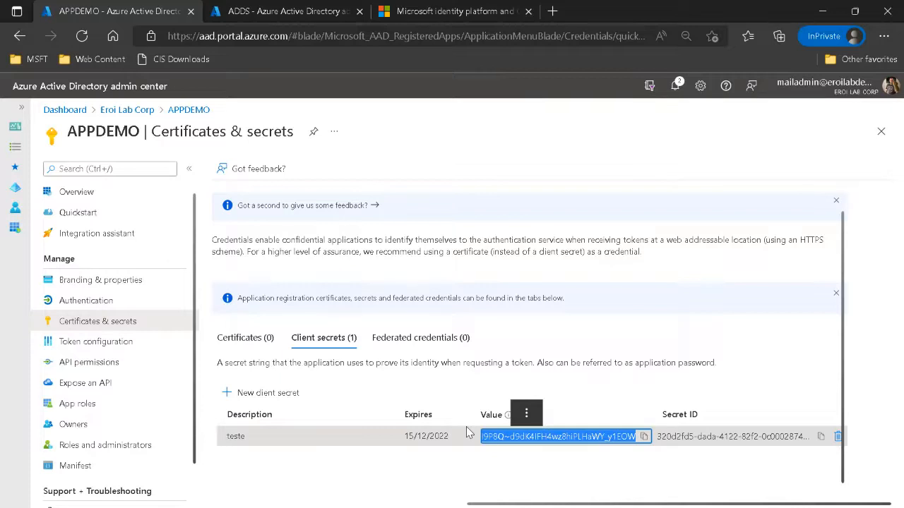
click(62, 192)
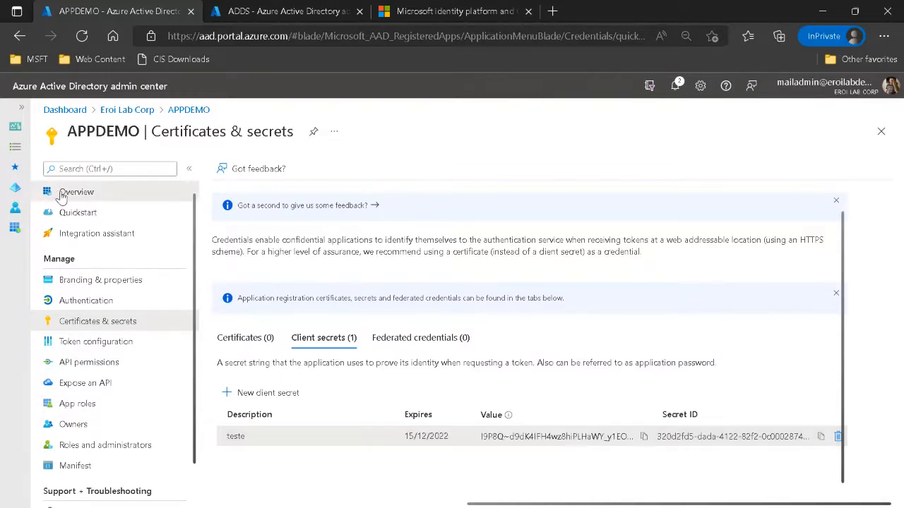
drag(342, 274, 471, 273)
Return to APPDEMO's certificates and secrets and delete the teste client secret.
click(127, 321)
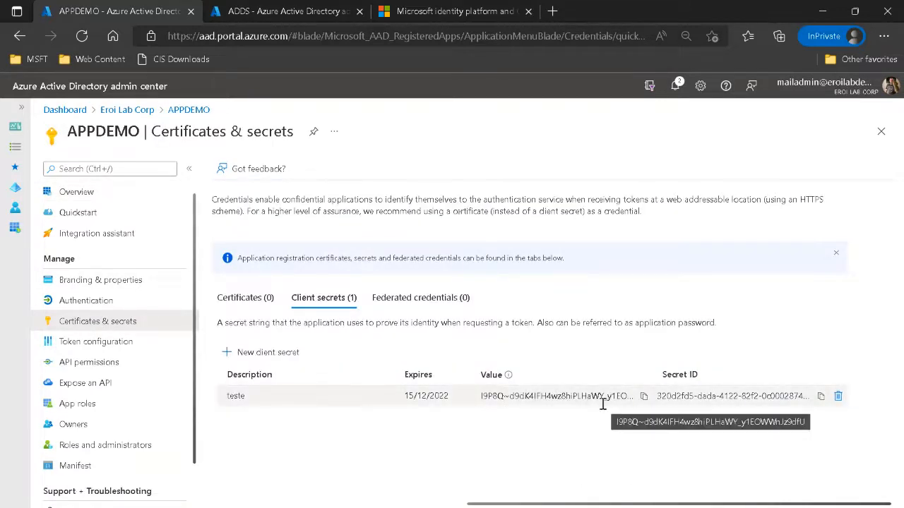
click(837, 396)
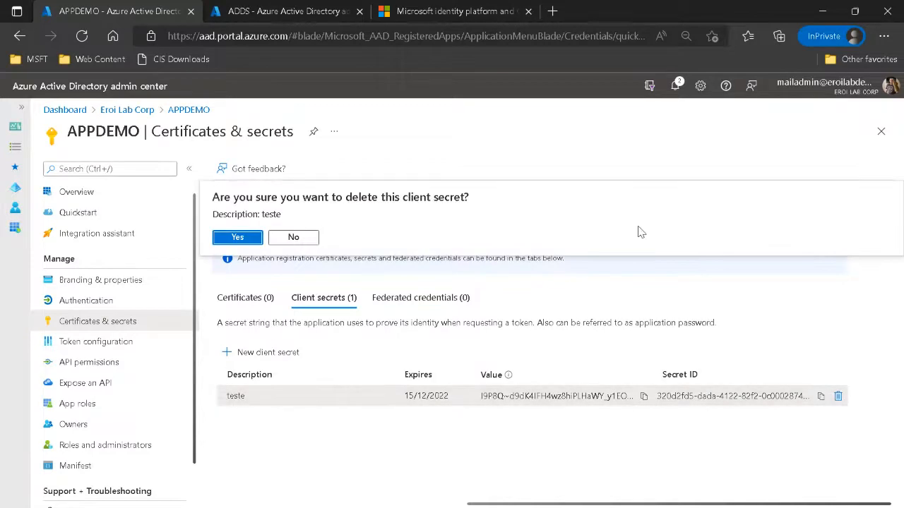
click(244, 237)
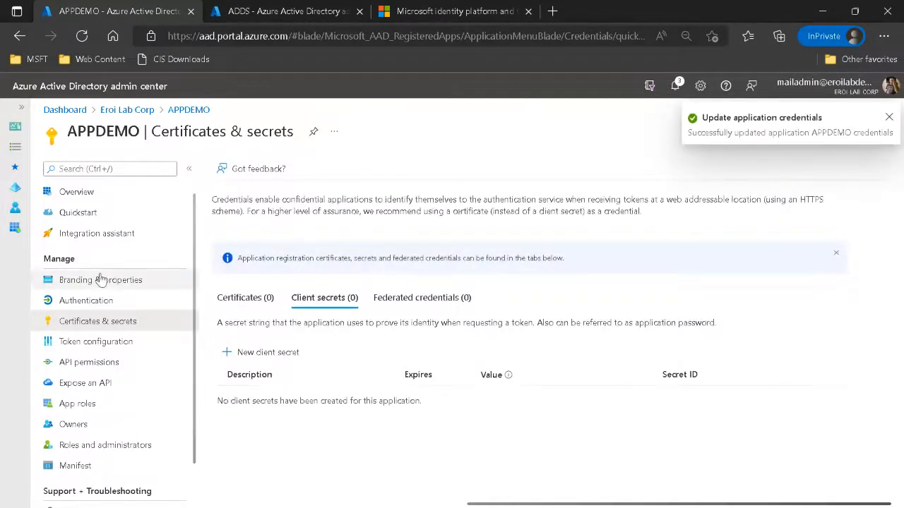
Start adding a Web platform in APPDEMO's authentication settings and enter htttp://teste.com.br as its redirect URI.
click(82, 302)
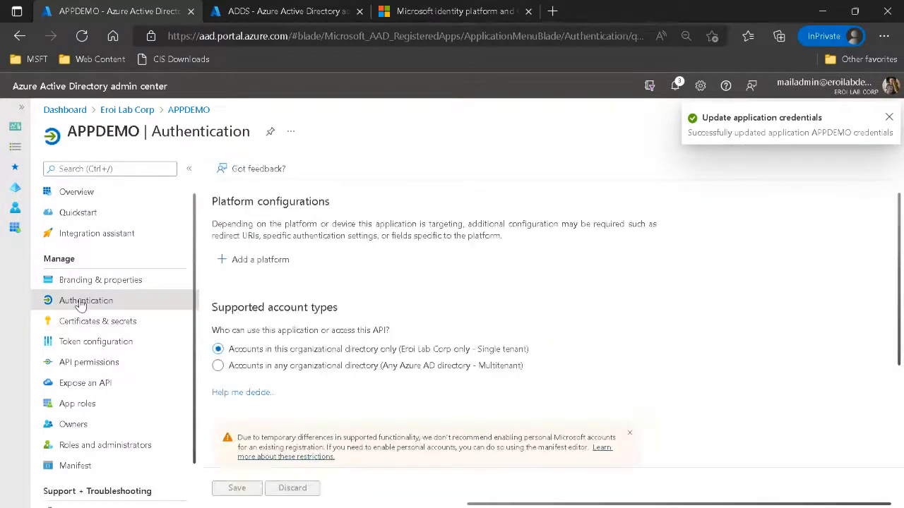
click(261, 261)
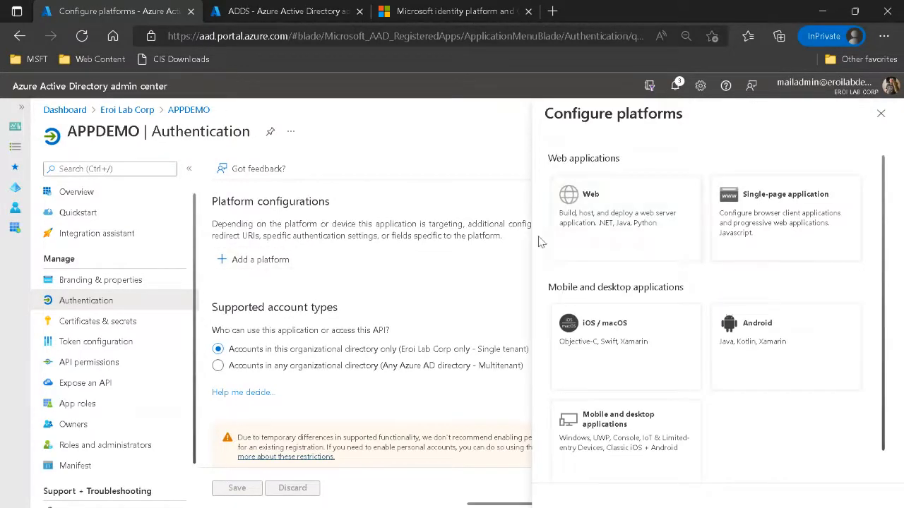
click(587, 212)
click(630, 258)
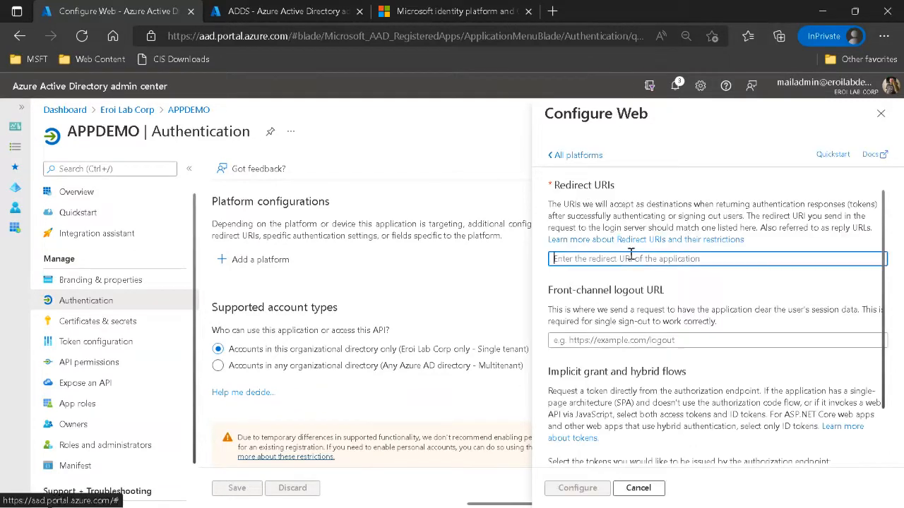
text(http://teste.c)
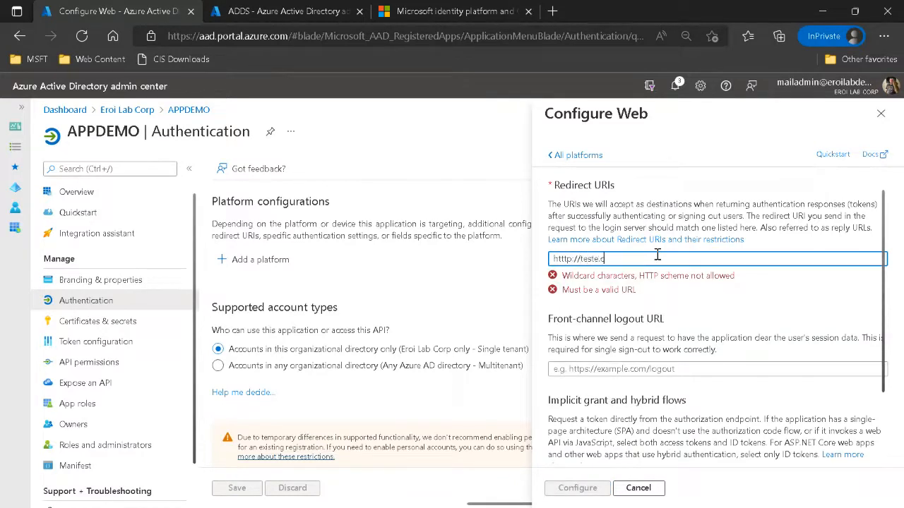
text(om.br)
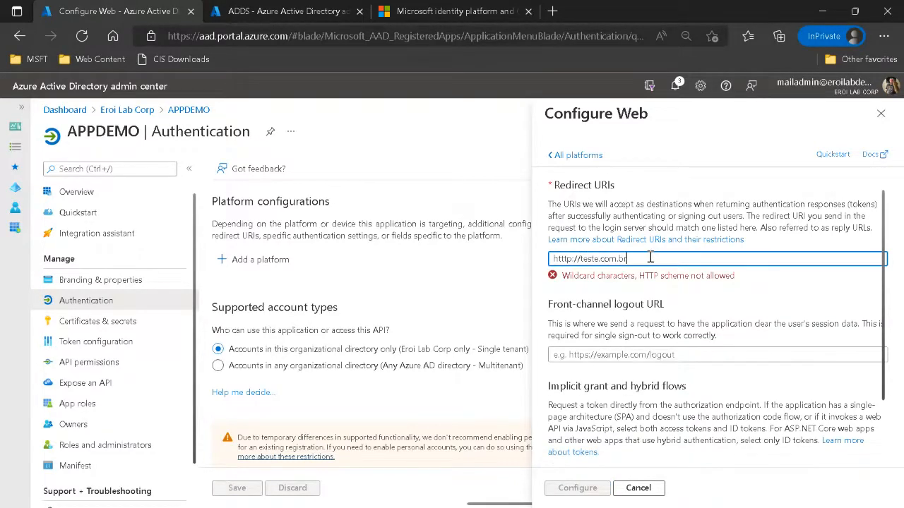
Review the front-channel logout URL and implicit grant settings, selecting and clearing the access tokens and ID tokens options.
scroll(657, 255, down, 1)
drag(552, 261, 668, 263)
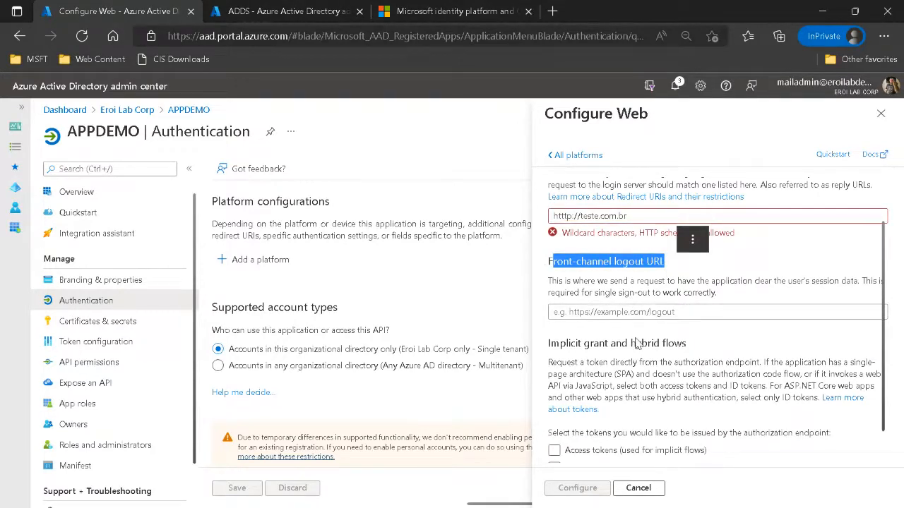
scroll(637, 339, down, 1)
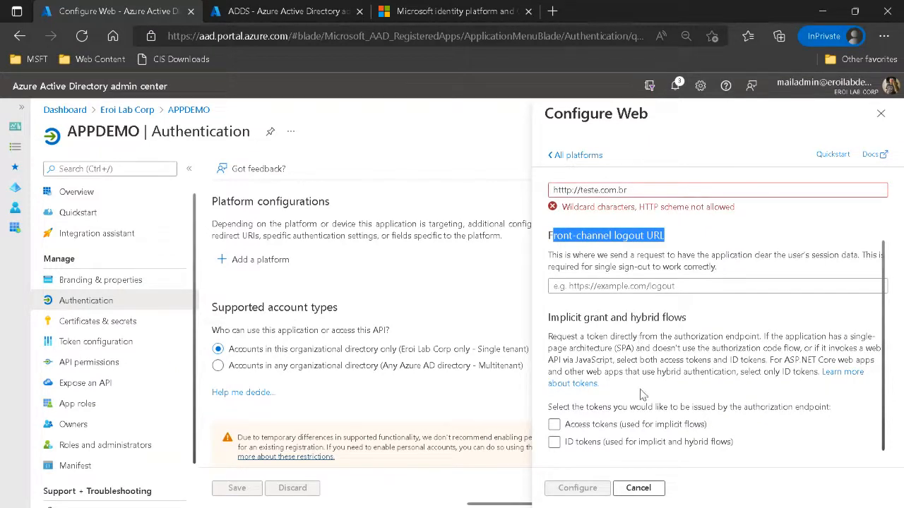
click(601, 428)
click(601, 428)
click(582, 445)
click(554, 424)
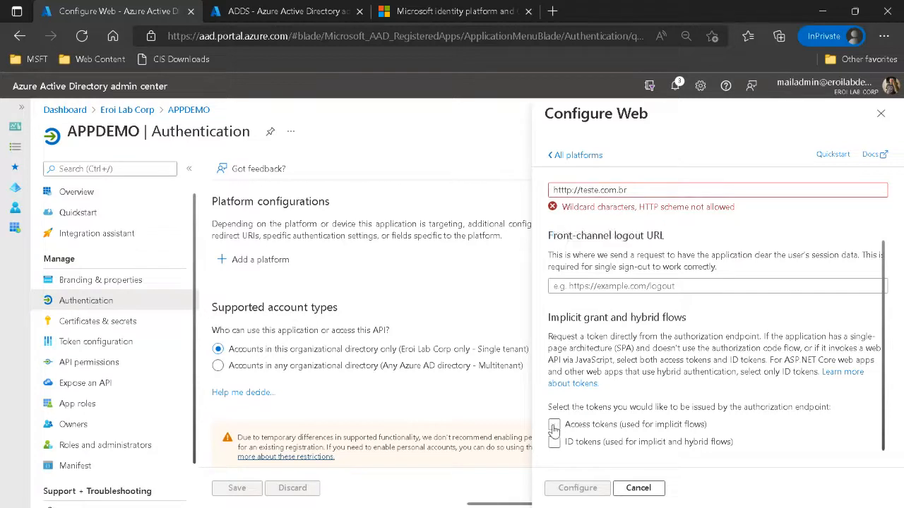
click(554, 443)
drag(560, 317, 670, 320)
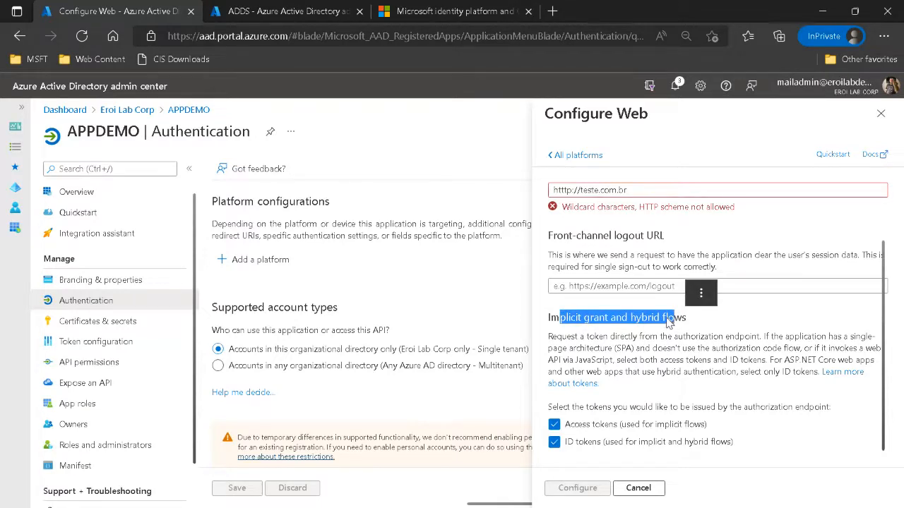
click(554, 426)
click(554, 442)
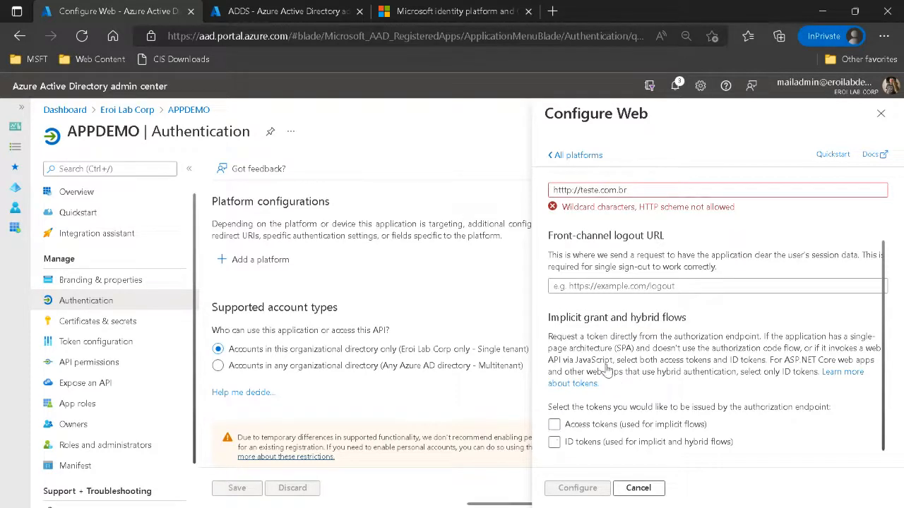
scroll(661, 319, up, 1)
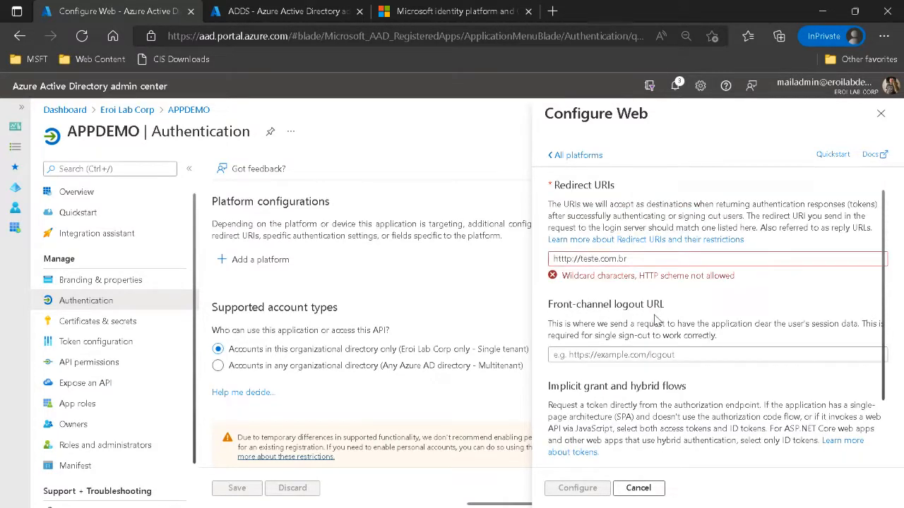
click(651, 258)
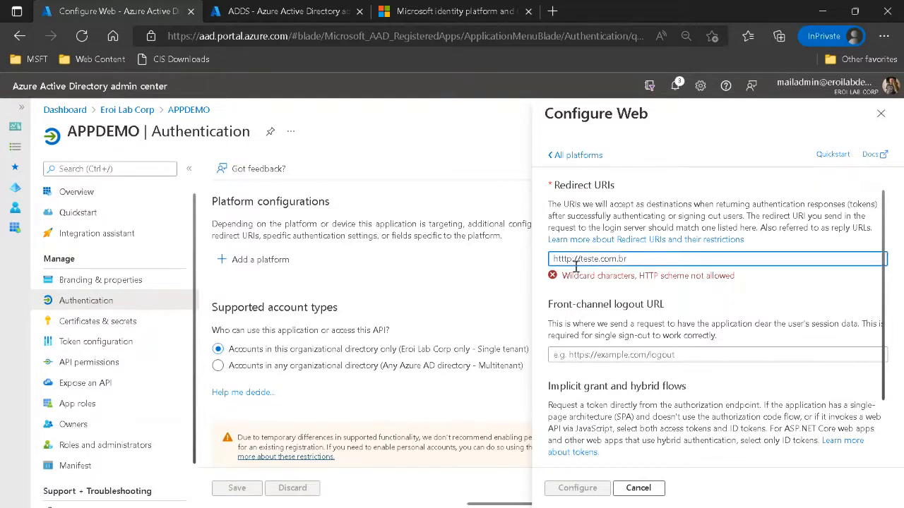
drag(573, 262, 567, 261)
text(ps)
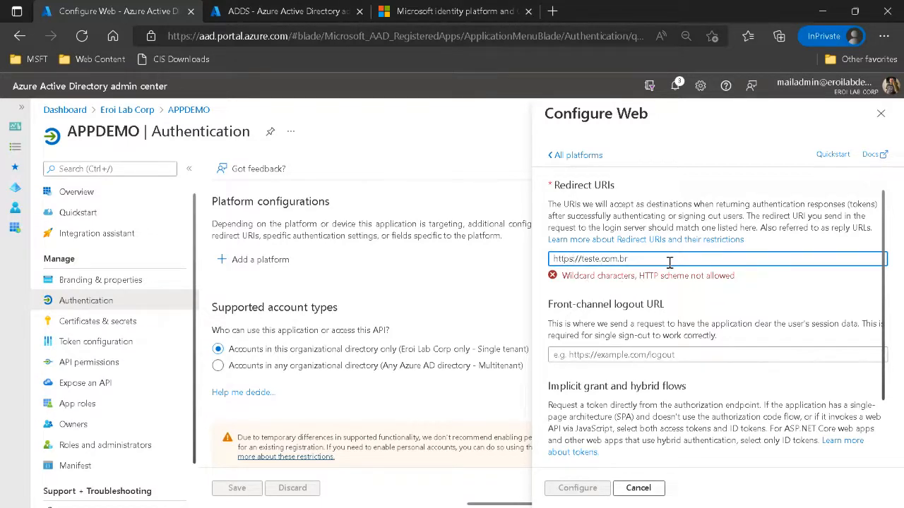
click(576, 488)
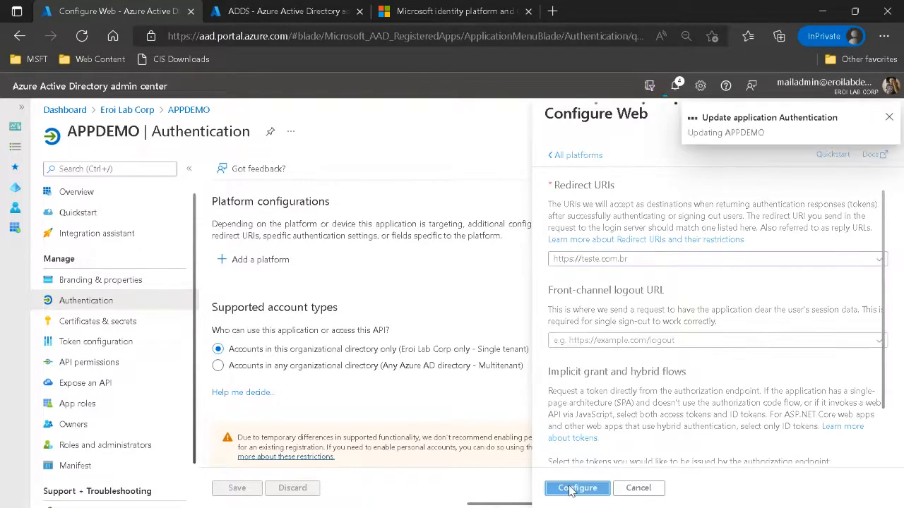
Examine the available platform types and APPDEMO's authentication settings, from the Web redirect URI down to the public client flows option.
click(248, 262)
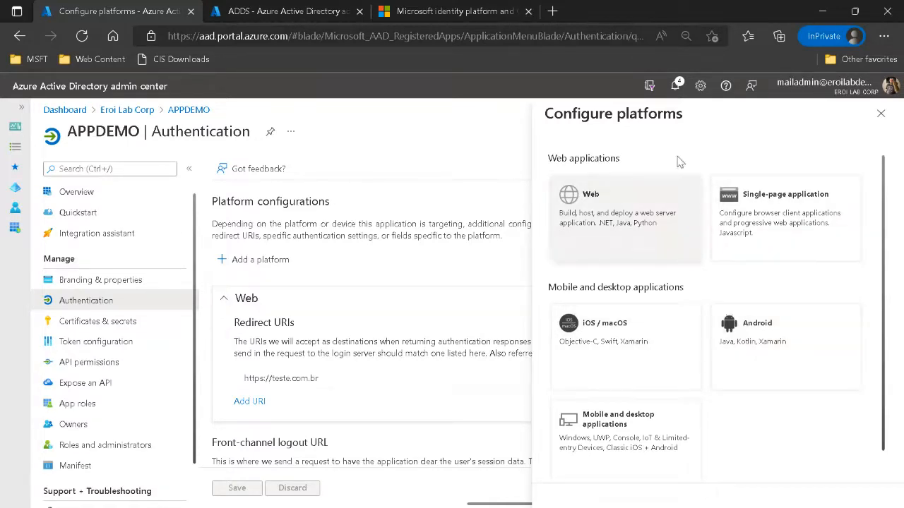
click(881, 114)
scroll(555, 393, down, 3)
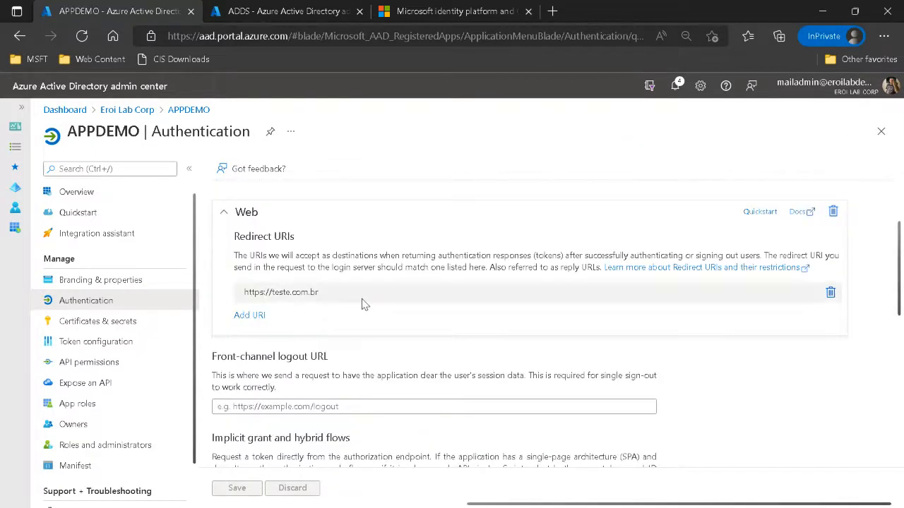
scroll(363, 303, down, 5)
click(218, 318)
click(218, 335)
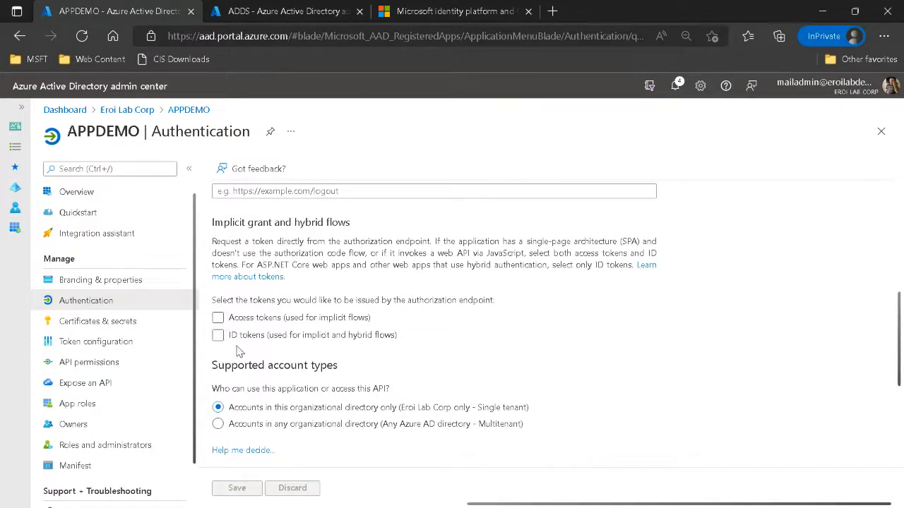
scroll(448, 394, down, 3)
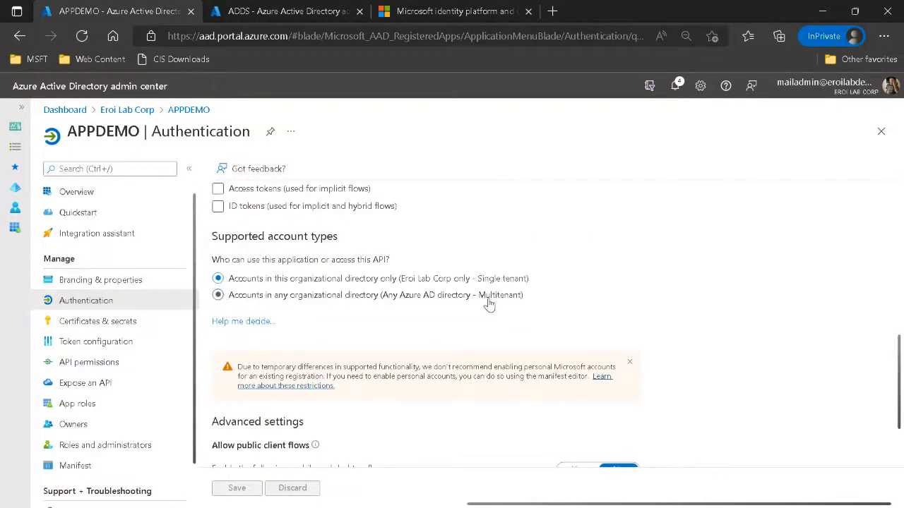
scroll(374, 333, down, 2)
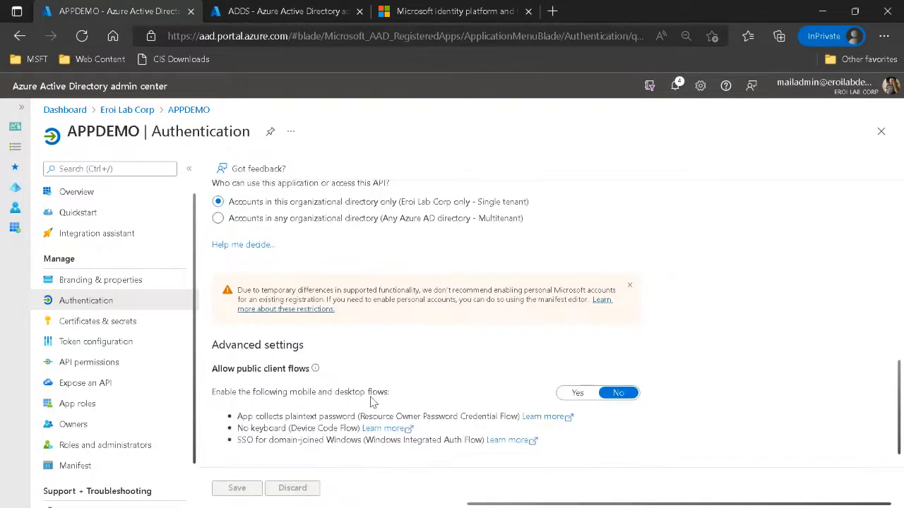
scroll(374, 397, up, 5)
scroll(375, 396, down, 5)
drag(219, 369, 313, 374)
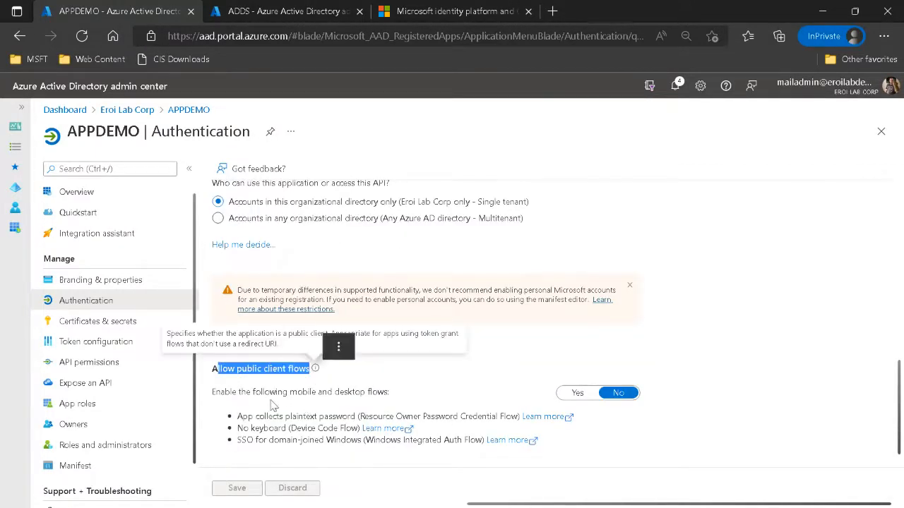
drag(261, 393, 371, 393)
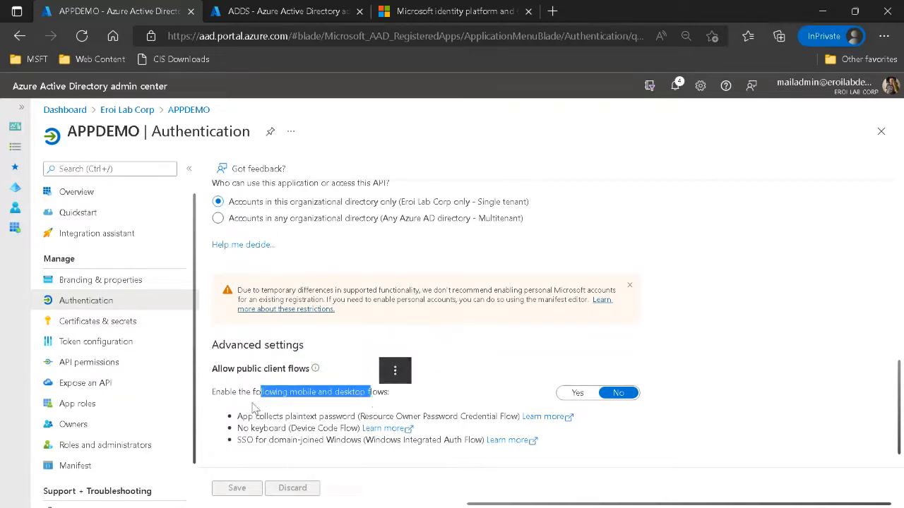
Try setting public client flows to Yes and discard the unsaved edit by moving to the certificates and secrets page.
click(574, 397)
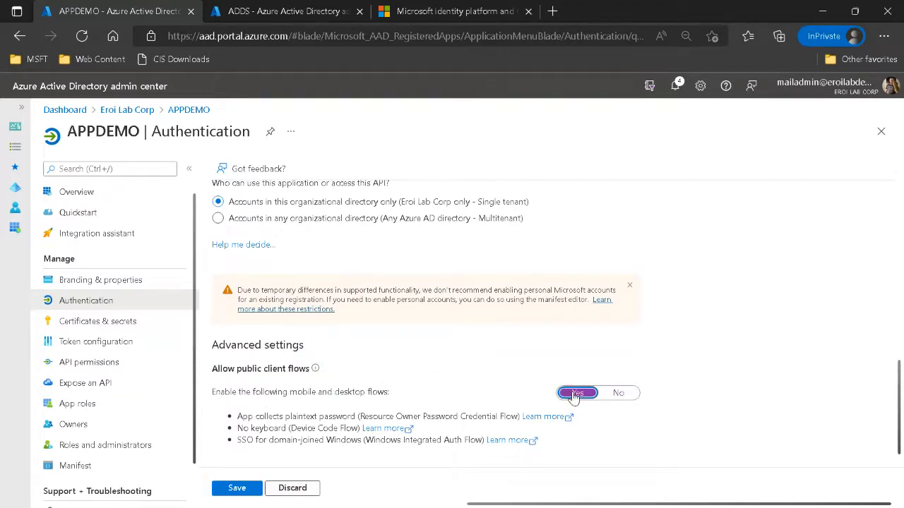
drag(243, 368, 311, 373)
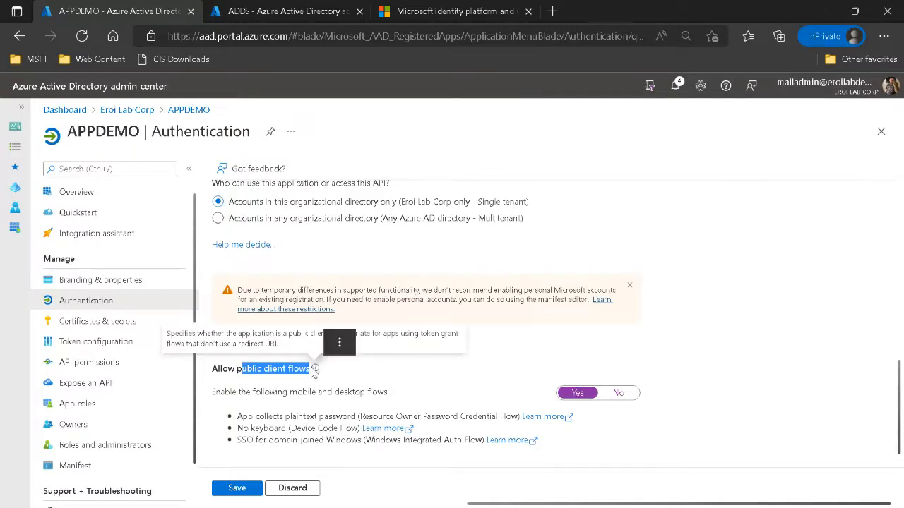
scroll(428, 406, up, 5)
scroll(428, 406, up, 3)
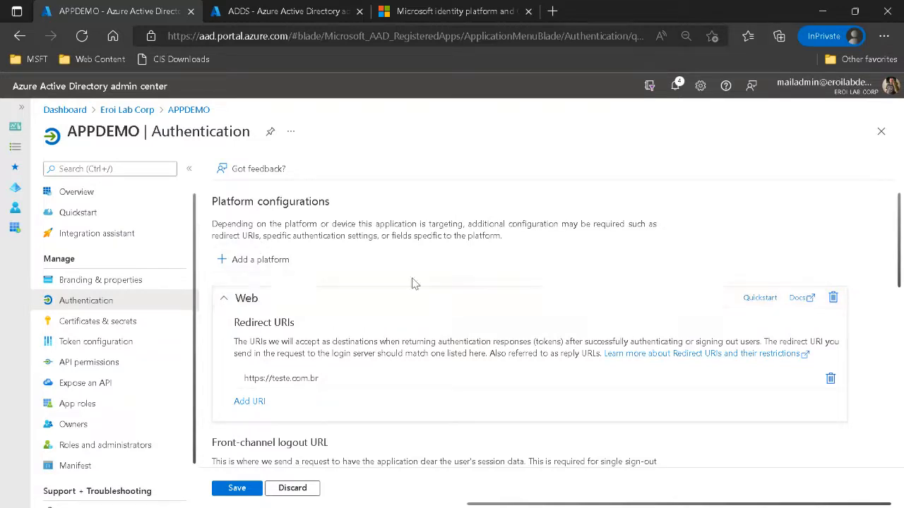
click(92, 321)
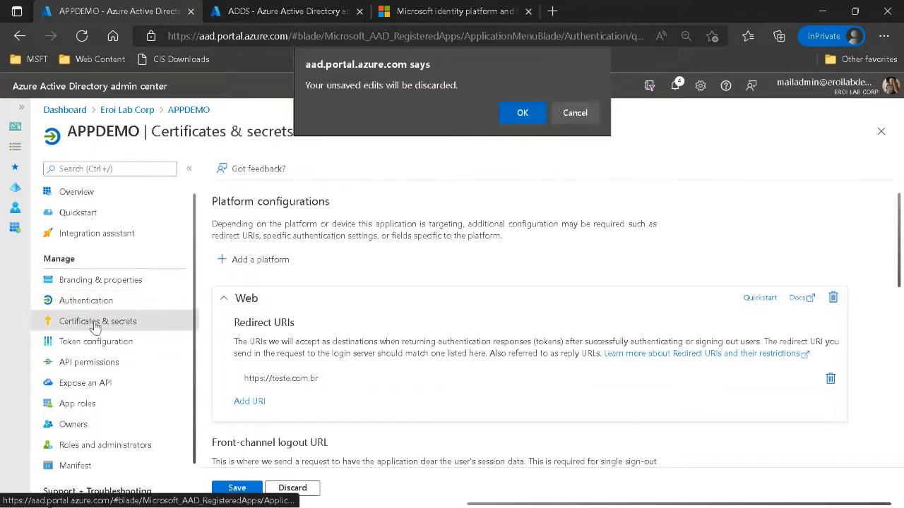
click(527, 113)
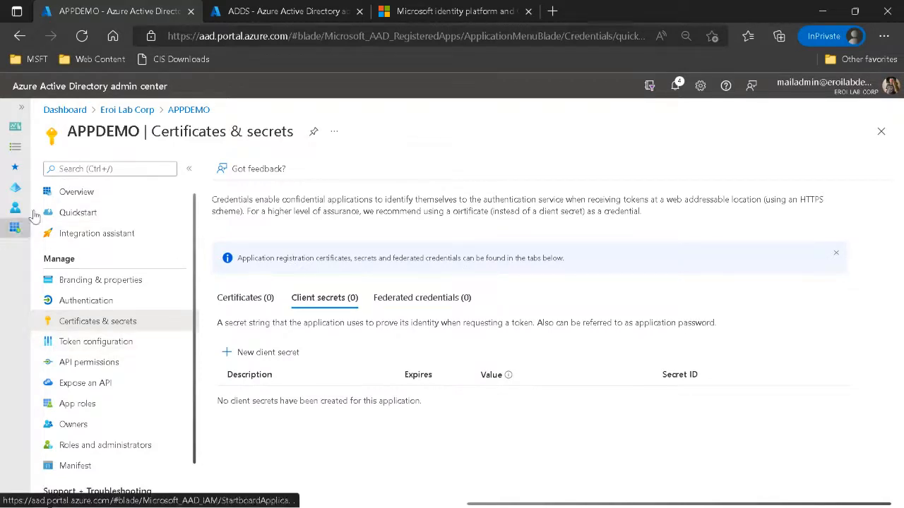
Review APPDEMO's configured API permissions and open its Expose an API page.
scroll(182, 206, down, 1)
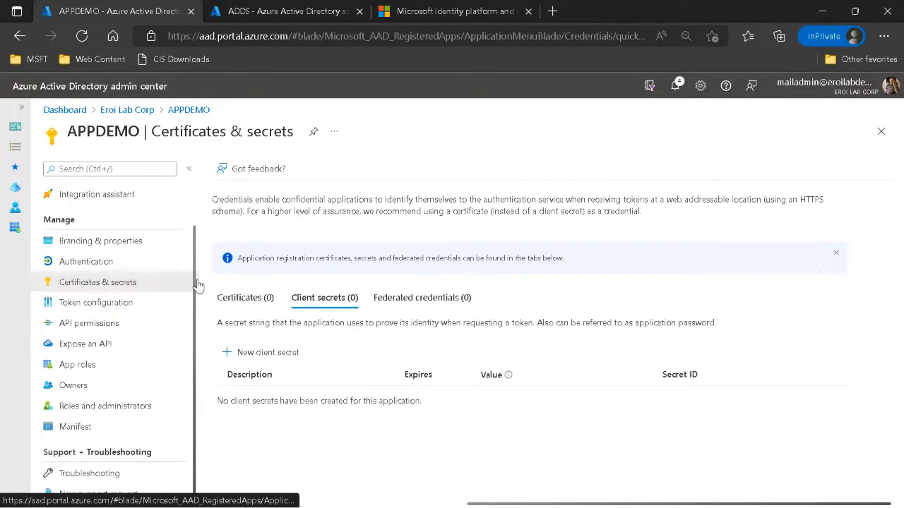
click(76, 325)
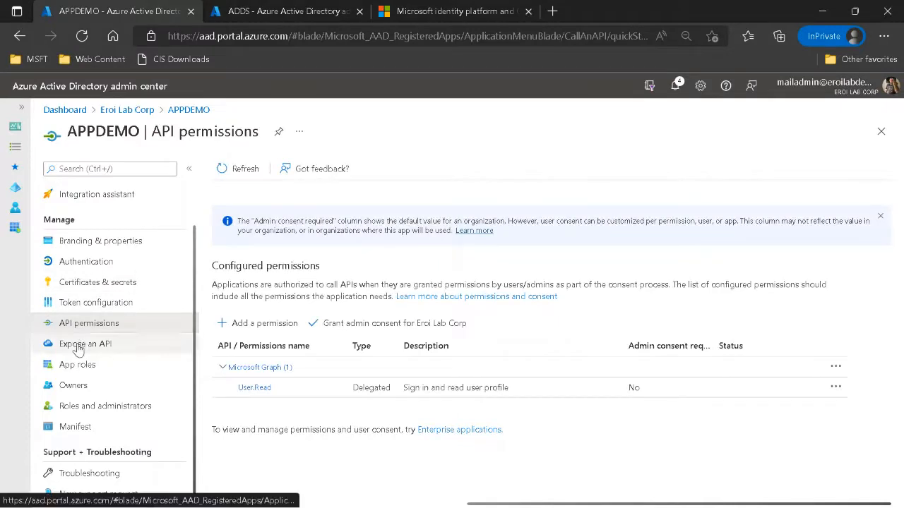
click(78, 346)
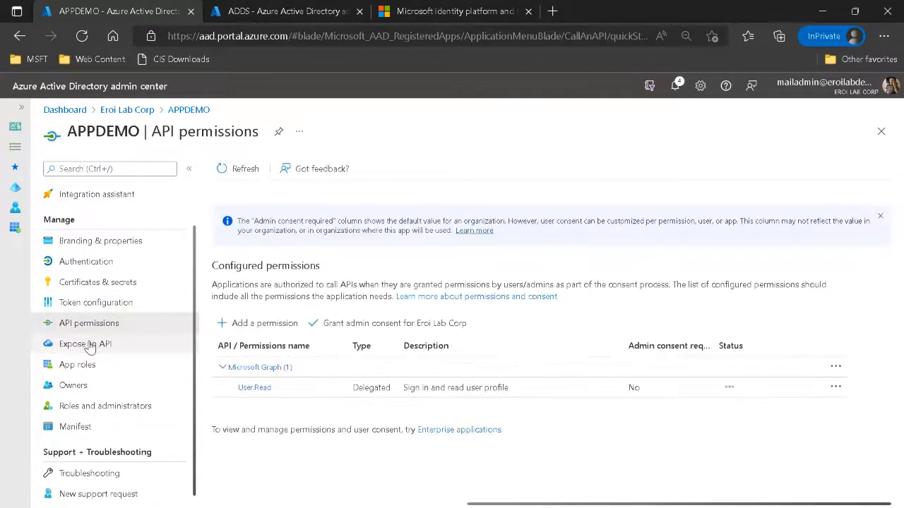
click(88, 343)
click(87, 326)
click(86, 344)
click(89, 327)
click(89, 342)
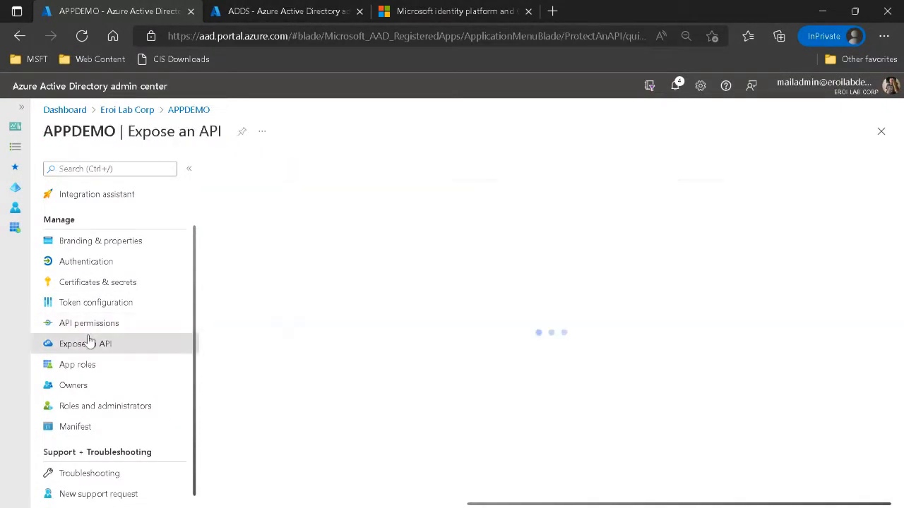
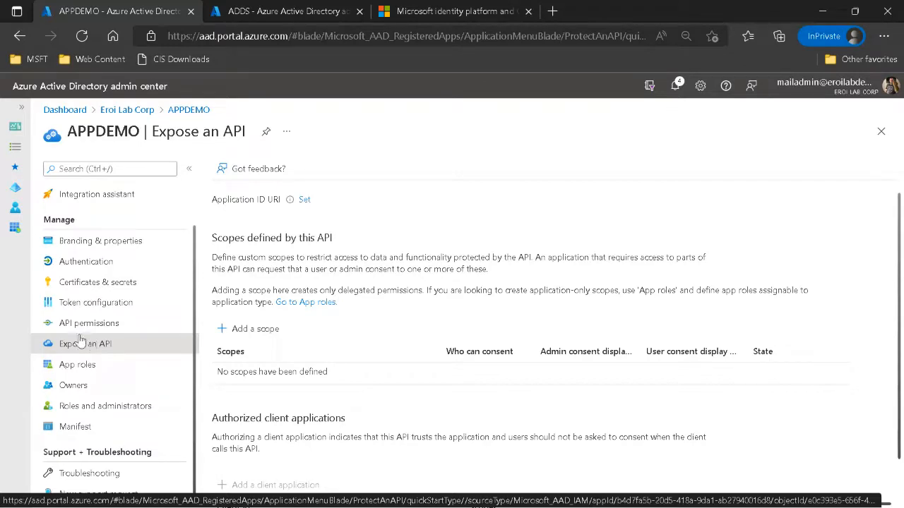
Set APPDEMO's Application ID URI to api://demoapp and save it.
click(81, 367)
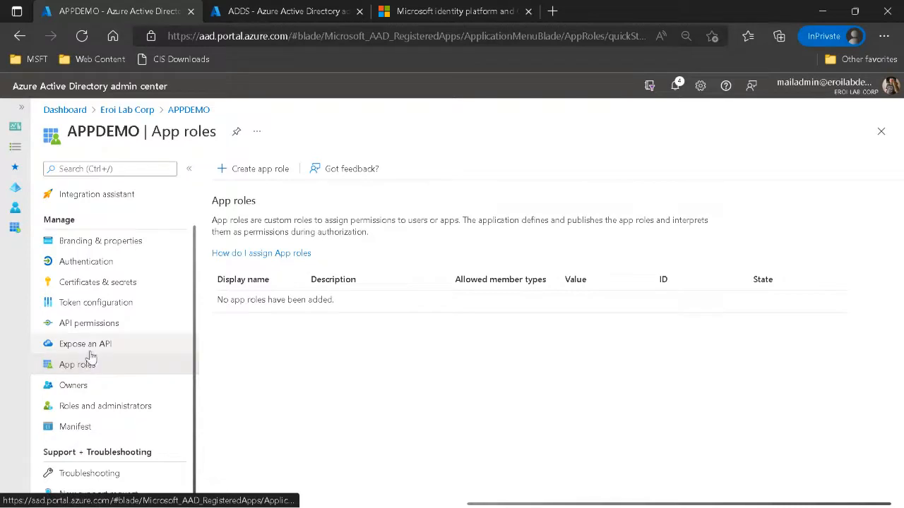
click(91, 347)
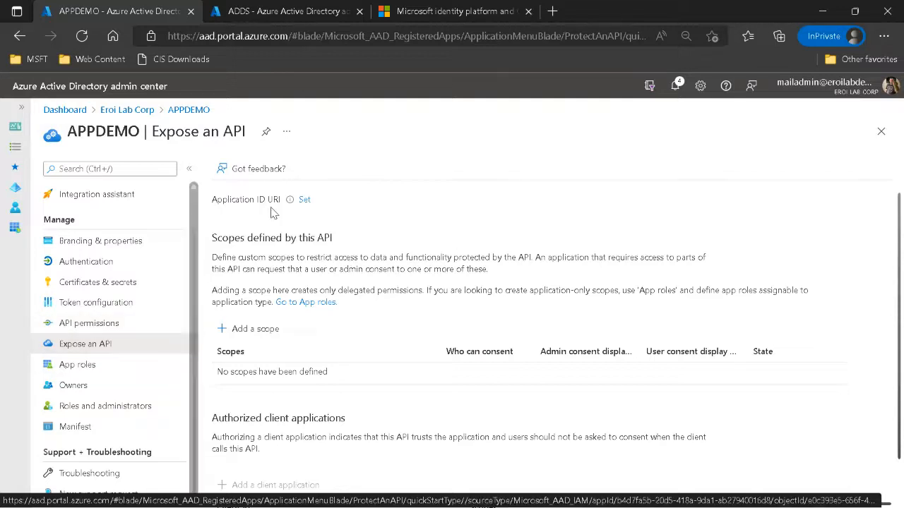
click(305, 201)
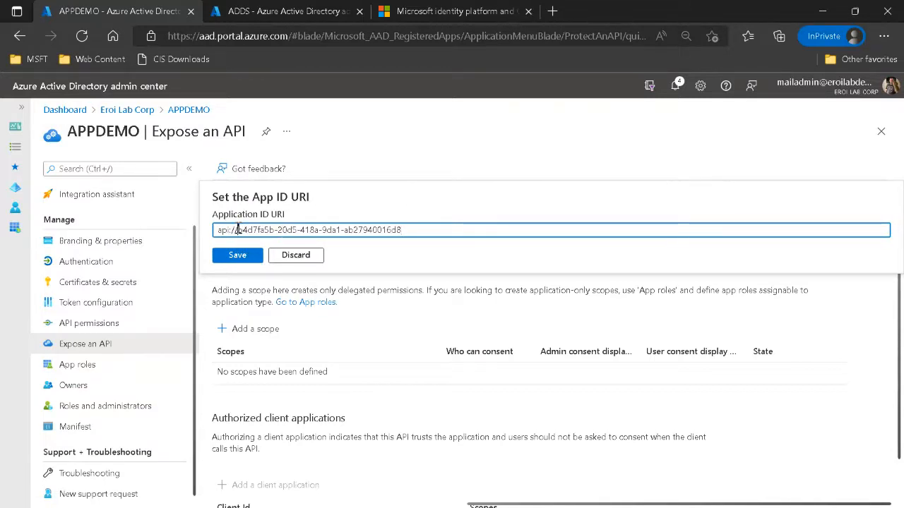
drag(238, 230, 414, 231)
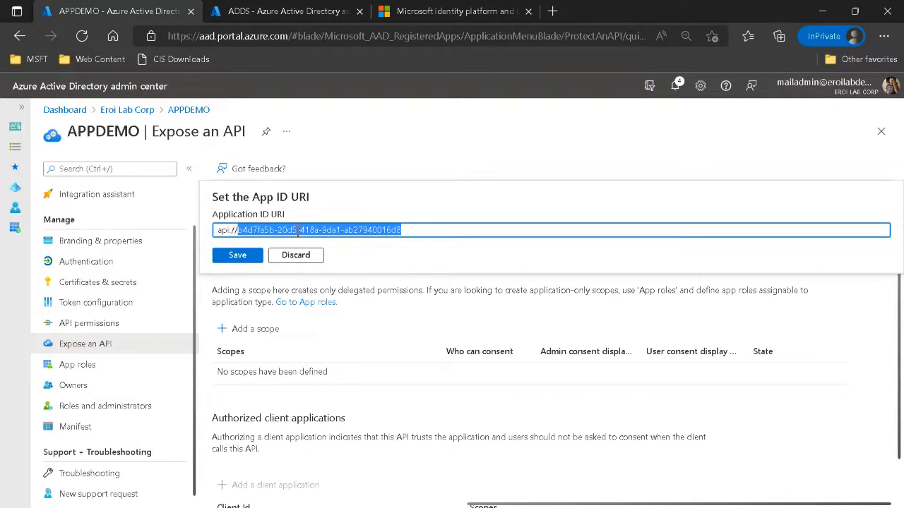
text(demo)
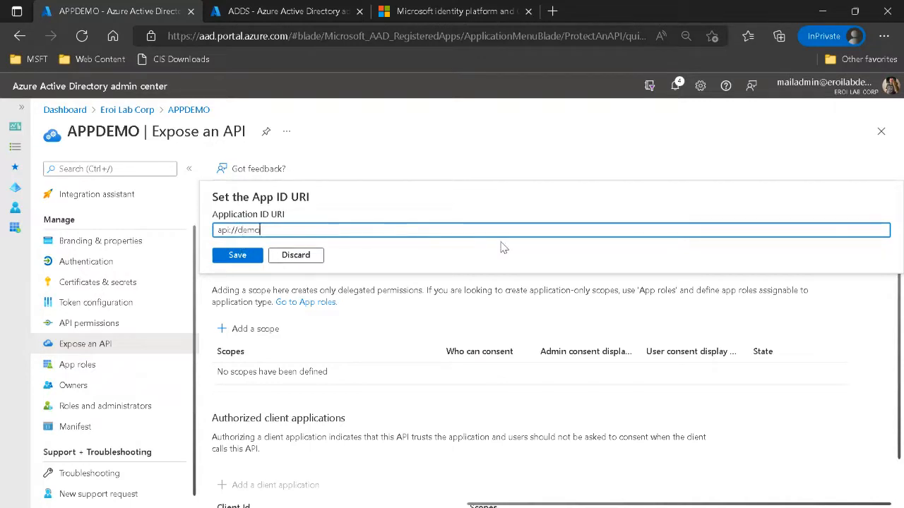
text(app)
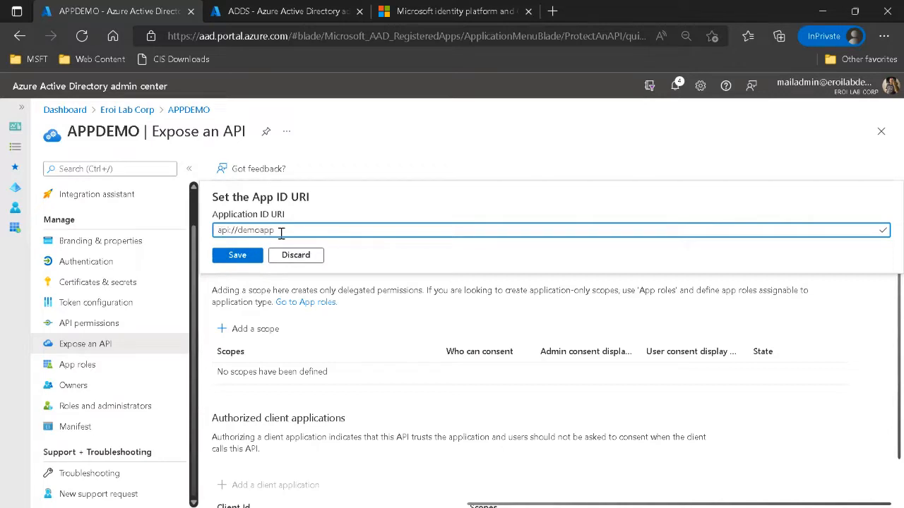
click(250, 265)
Start a new scope for the API and name it data.reader.
scroll(379, 252, down, 1)
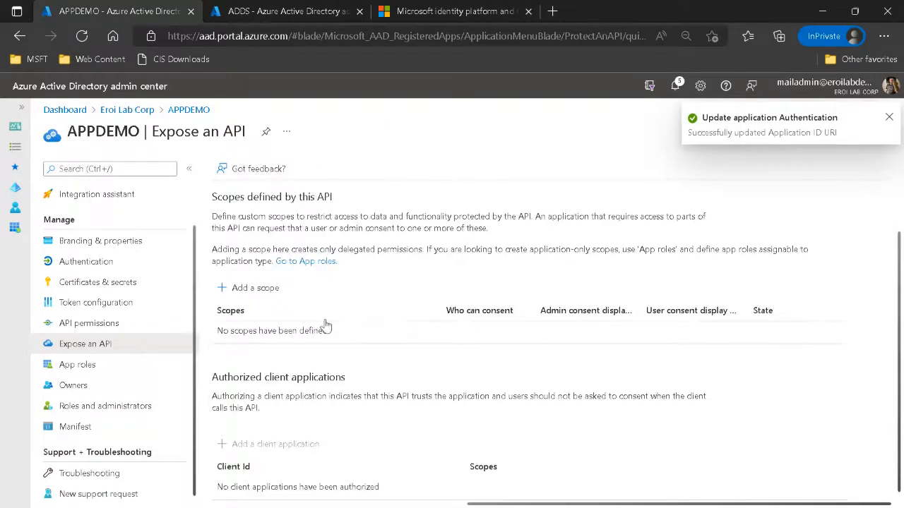
click(242, 292)
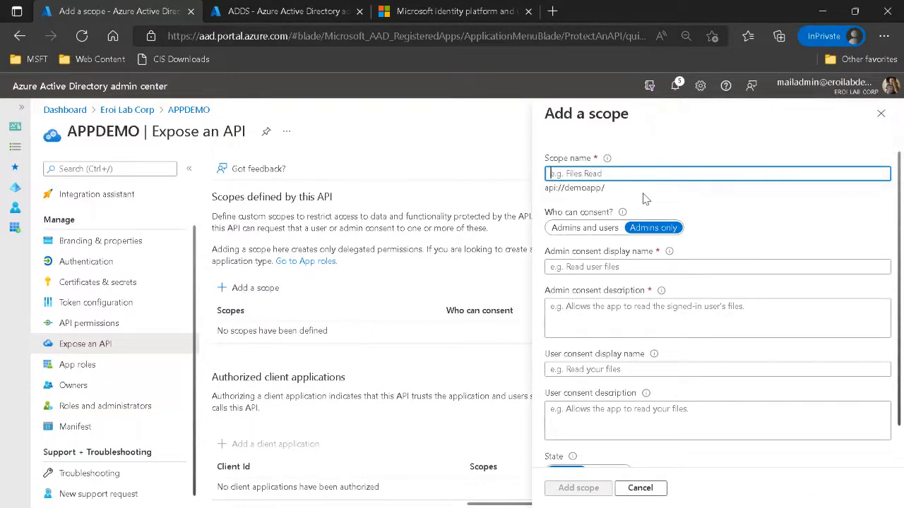
text(data.reader)
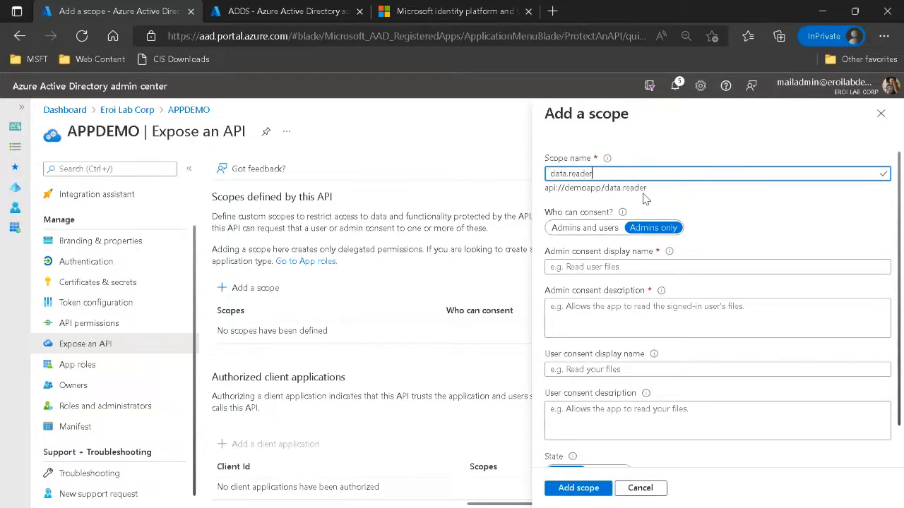
key(ctrl+a)
key(ctrl+c)
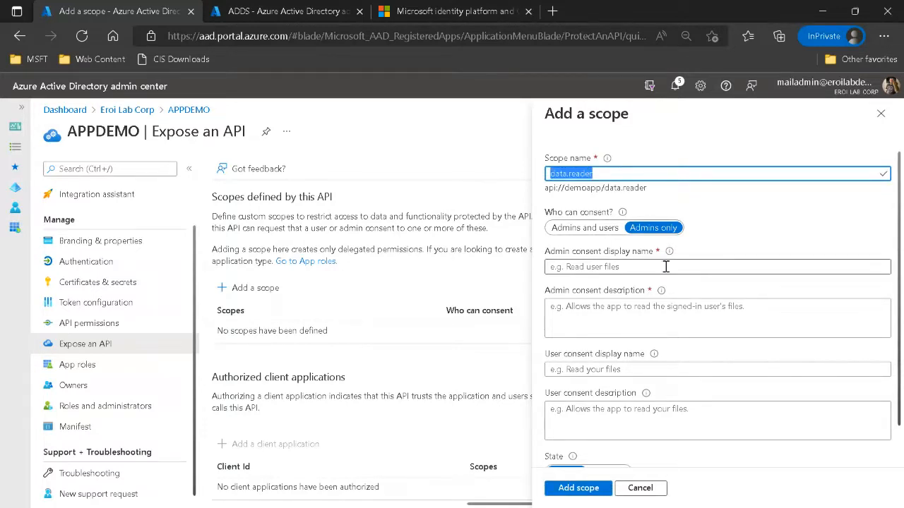
key(ctrl+1)
click(586, 254)
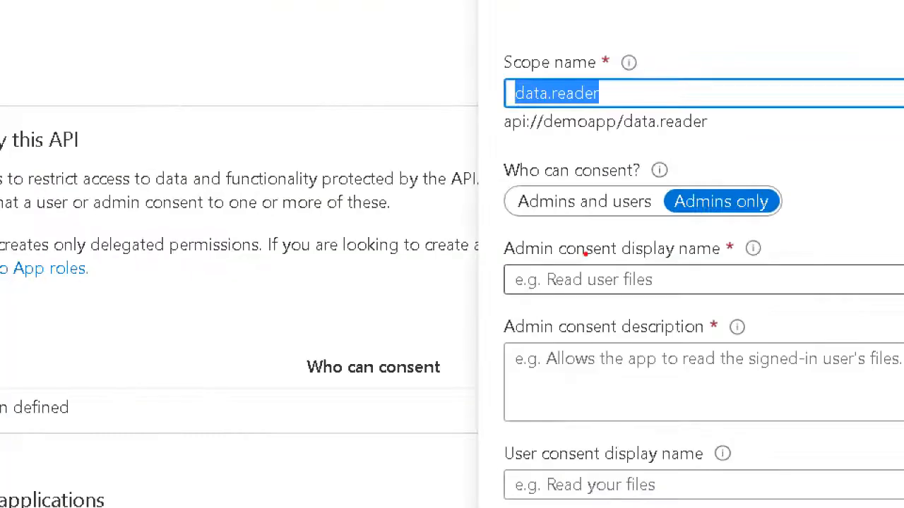
mouse_move(634, 157)
mouse_down()
mouse_move(506, 224)
mouse_move(839, 221)
mouse_move(612, 154)
mouse_up()
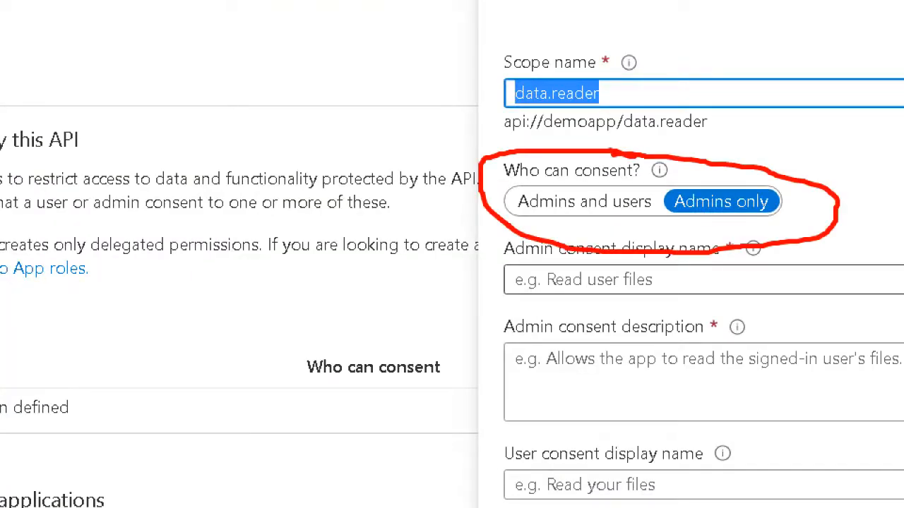
key(Escape)
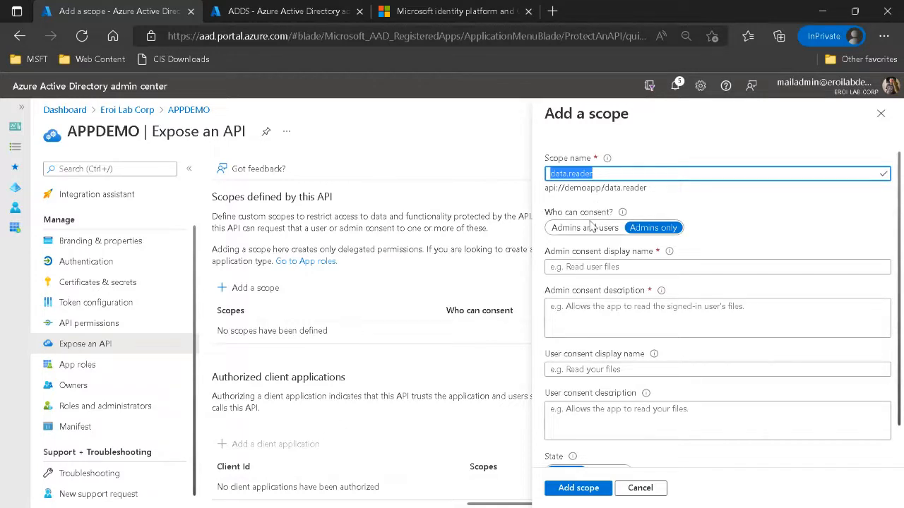
Allow admins and users to consent to the scope, and enter data.reader as its admin consent display name and description.
click(592, 227)
click(573, 267)
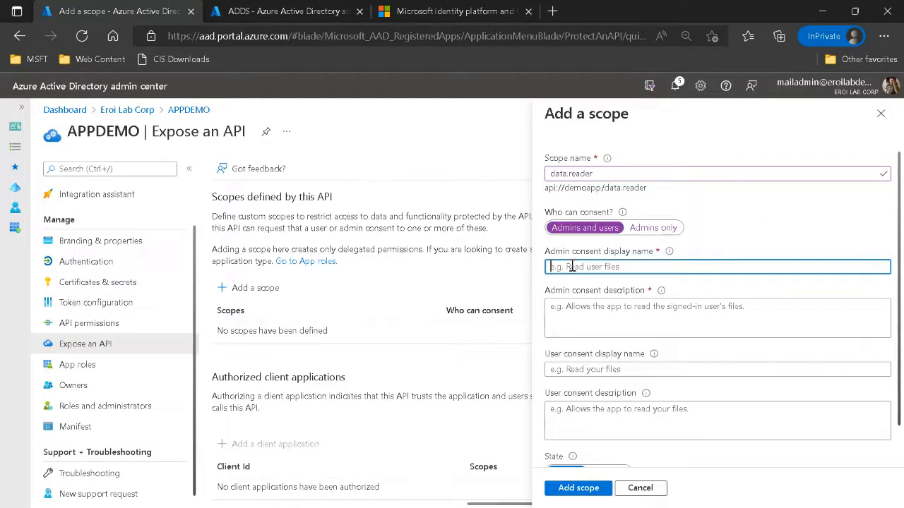
key(ctrl+v)
click(602, 311)
key(ctrl+v)
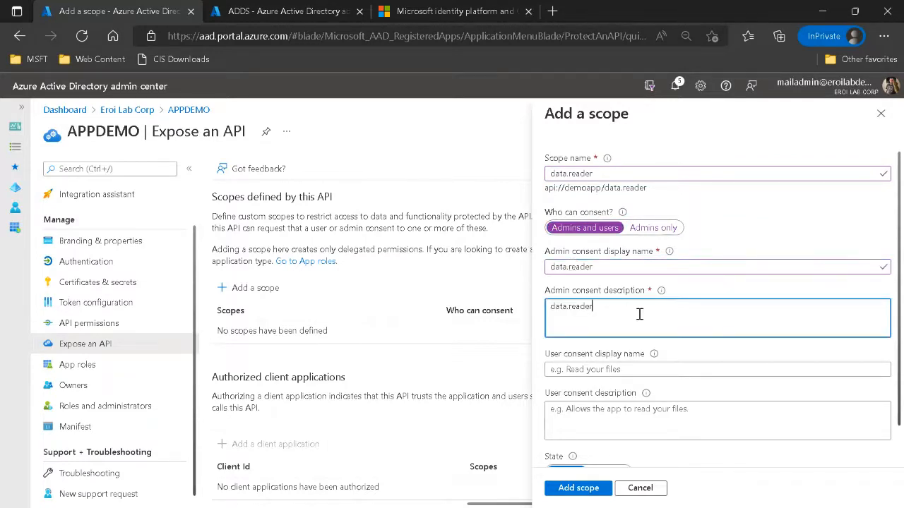
Change the scope name to user.data.reader.
scroll(651, 312, down, 1)
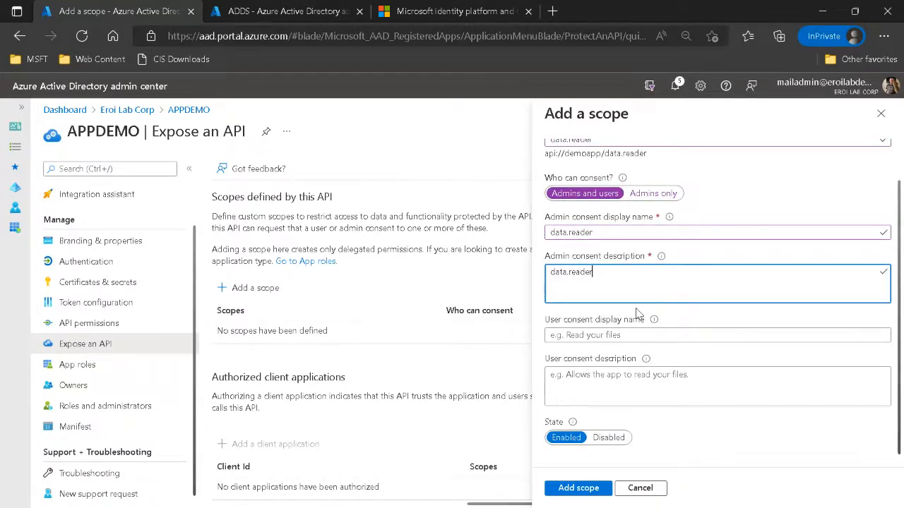
scroll(639, 314, up, 1)
click(644, 174)
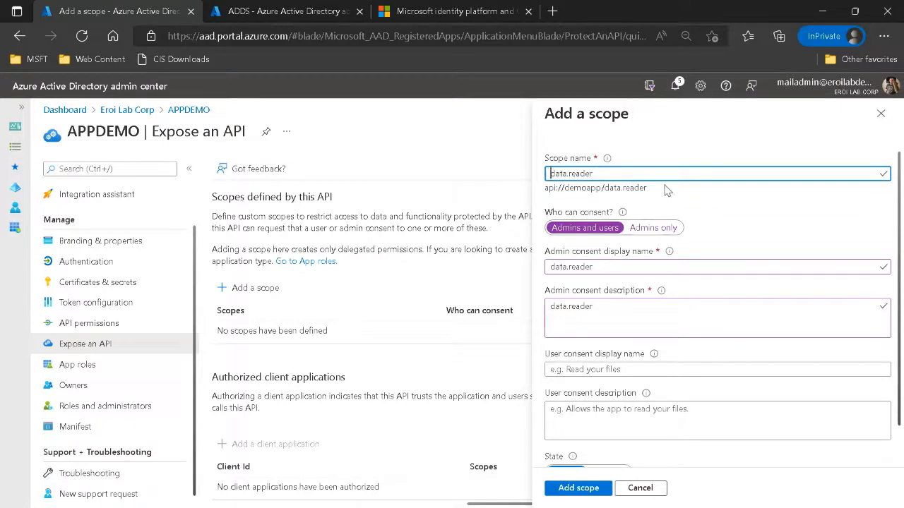
text(user.)
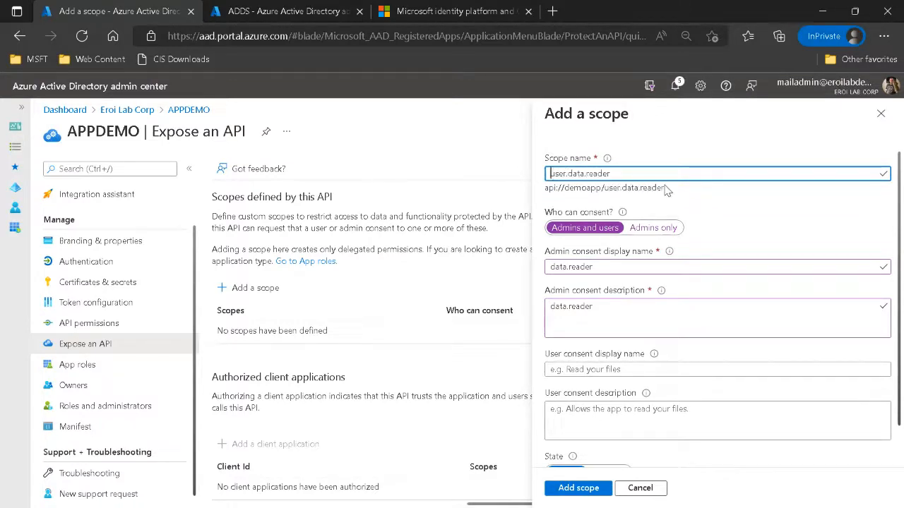
Replace the admin consent display name and description with user.data.reader, copied from the scope name.
key(ctrl+a)
key(ctrl+c)
click(606, 264)
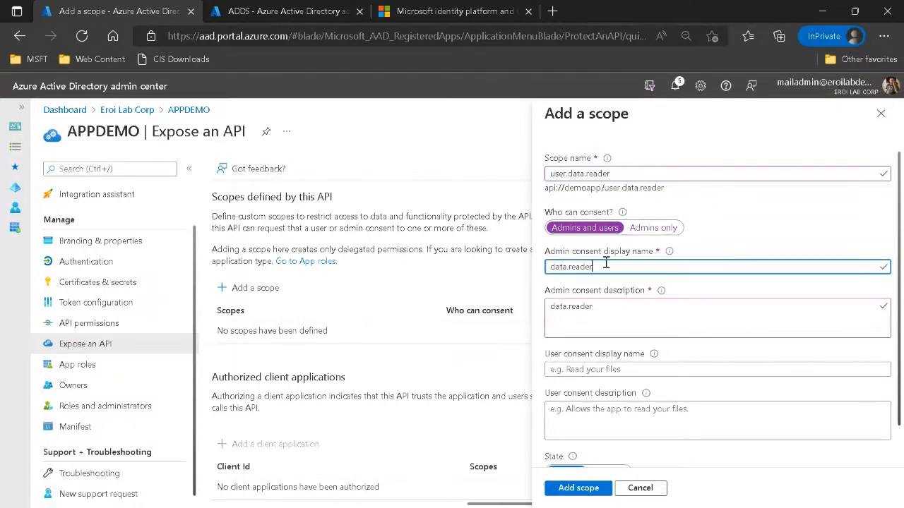
key(ctrl+a)
key(ctrl+v)
click(595, 311)
double_click(592, 308)
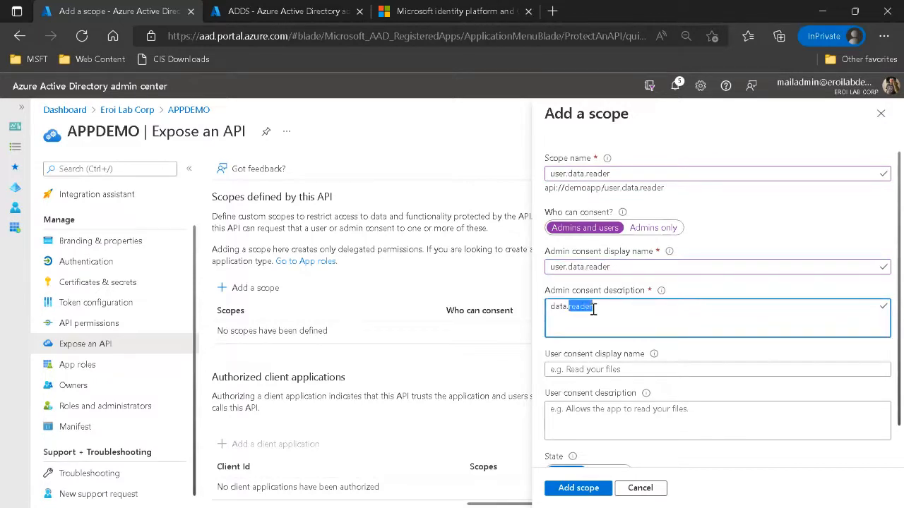
key(ctrl+a)
key(ctrl+v)
Fill the user consent display name and description with user.data.reader and add the scope.
click(625, 366)
key(ctrl+v)
click(585, 415)
key(ctrl+v)
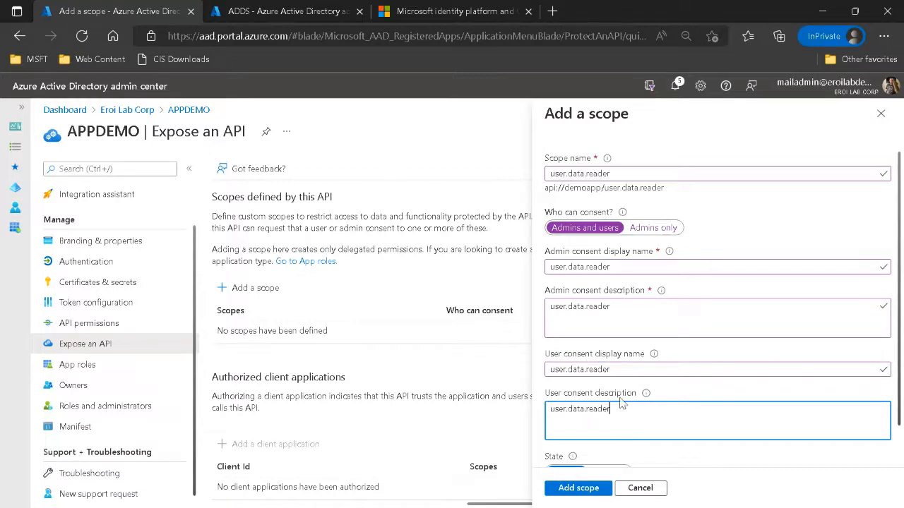
scroll(619, 400, down, 1)
click(578, 489)
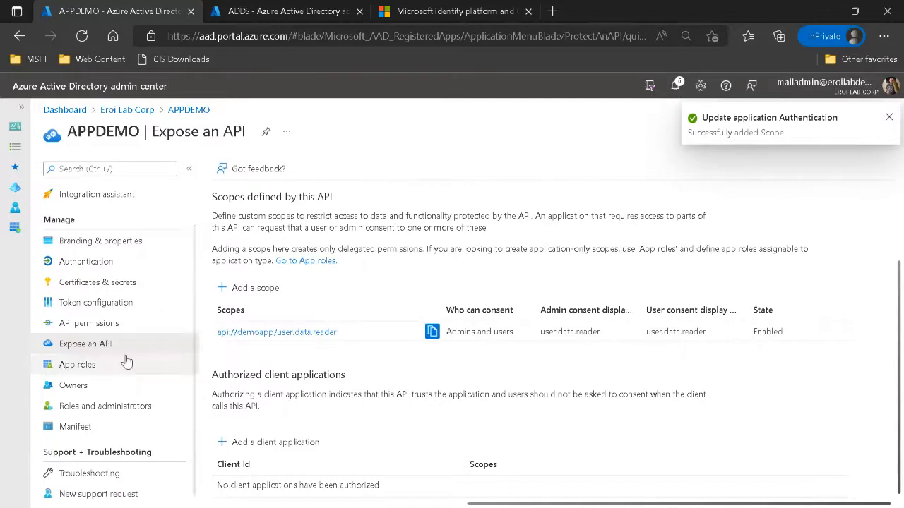
Start a new APPDEMO app role with display name app.data.reader and Applications as the allowed member type.
click(86, 371)
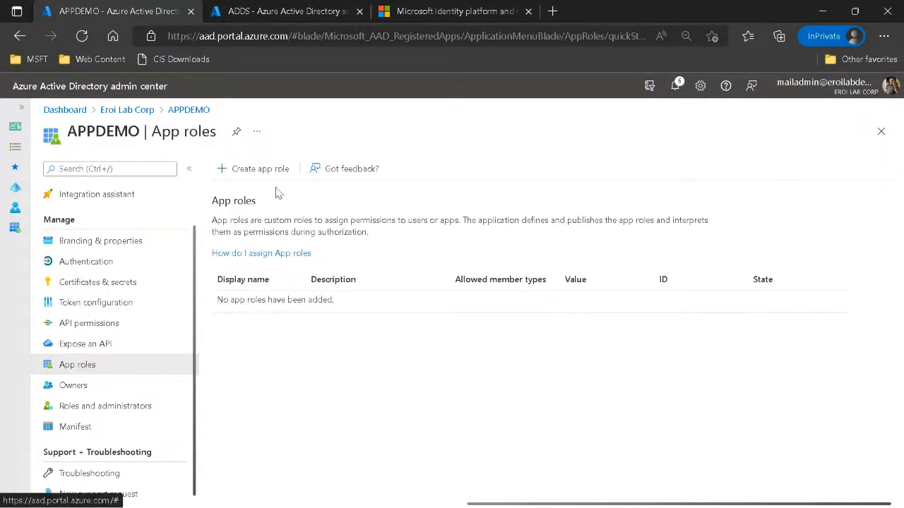
click(259, 173)
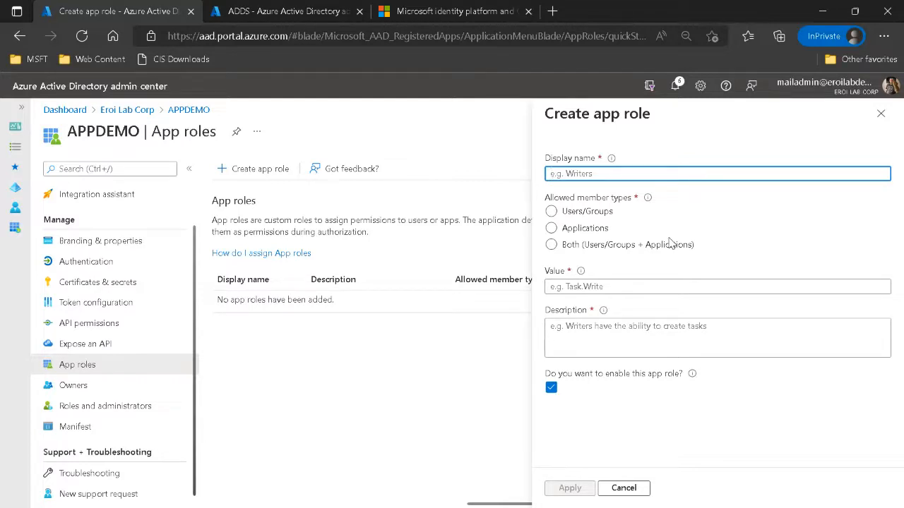
key(ctrl+v)
key(shift+Home)
text(app)
key(ctrl+a)
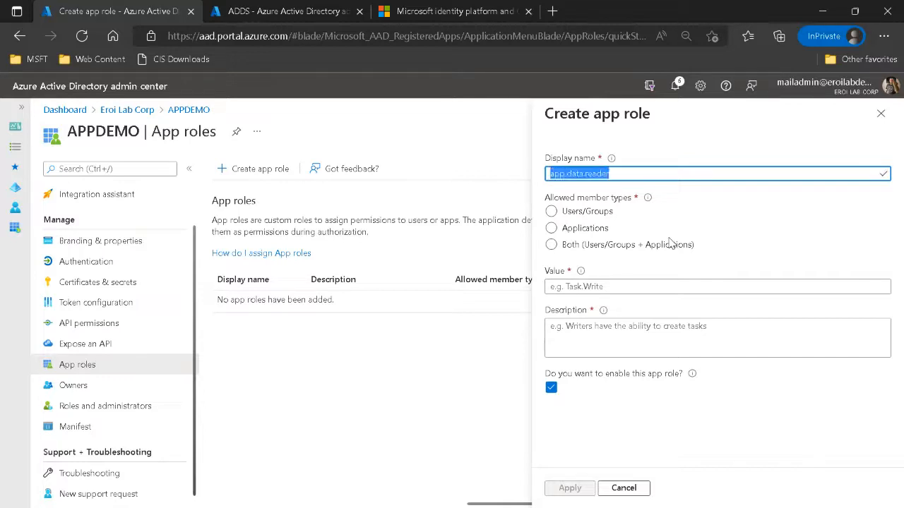
click(551, 228)
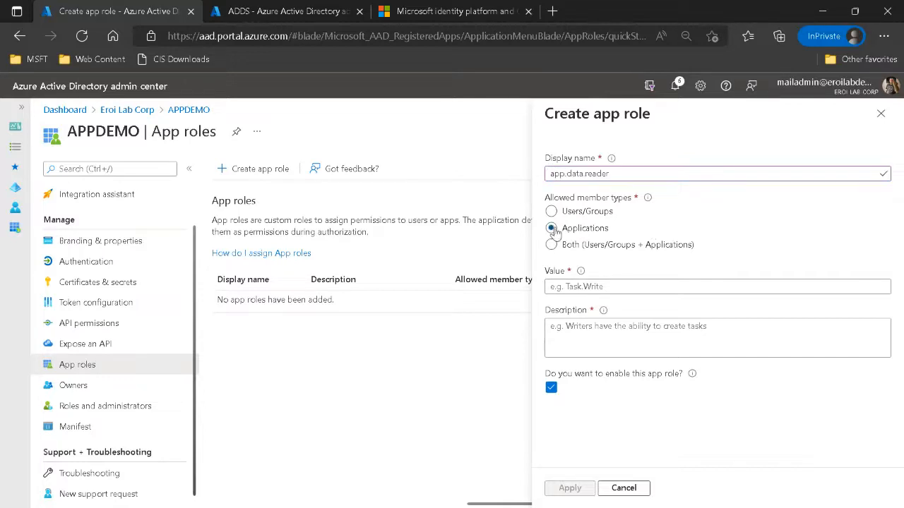
Enter app.data.reader as the role's value and description, and create the role.
click(592, 284)
key(ctrl+v)
click(571, 325)
key(ctrl+v)
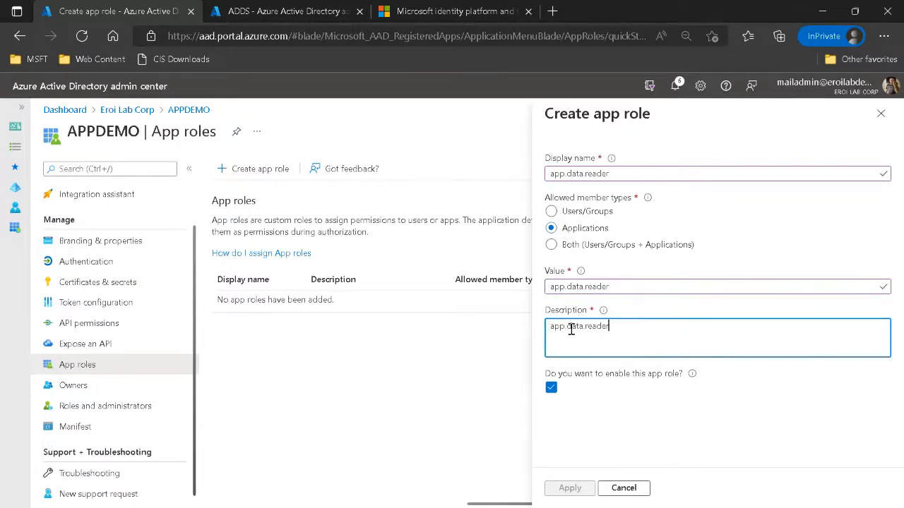
click(570, 488)
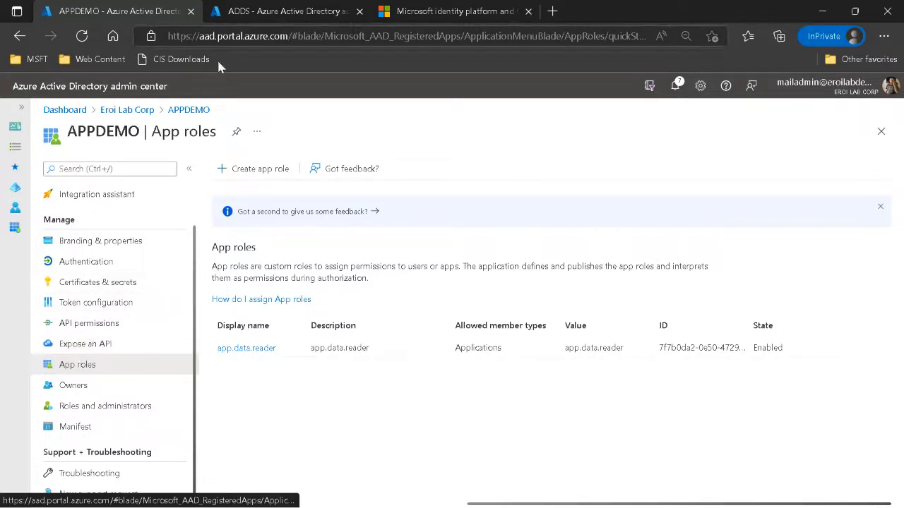
Open the API permissions of the MSgraphapp registration from the Eroi Lab Corp app registrations.
click(127, 109)
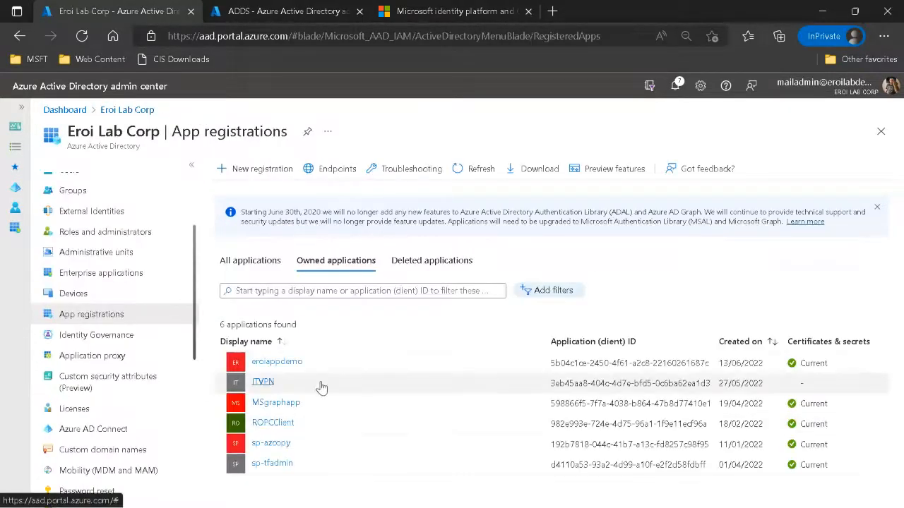
click(274, 403)
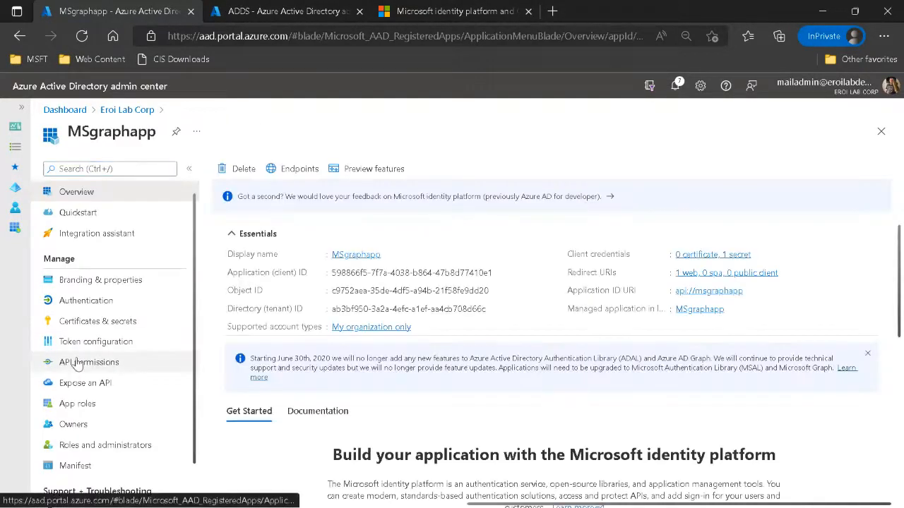
click(79, 362)
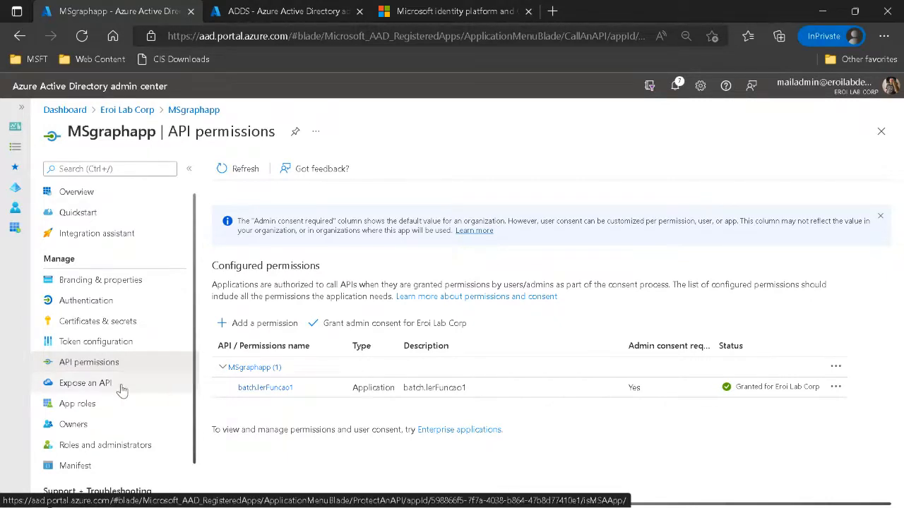
Start adding a permission to MSgraphapp and choose APPDEMO from your own APIs.
click(250, 330)
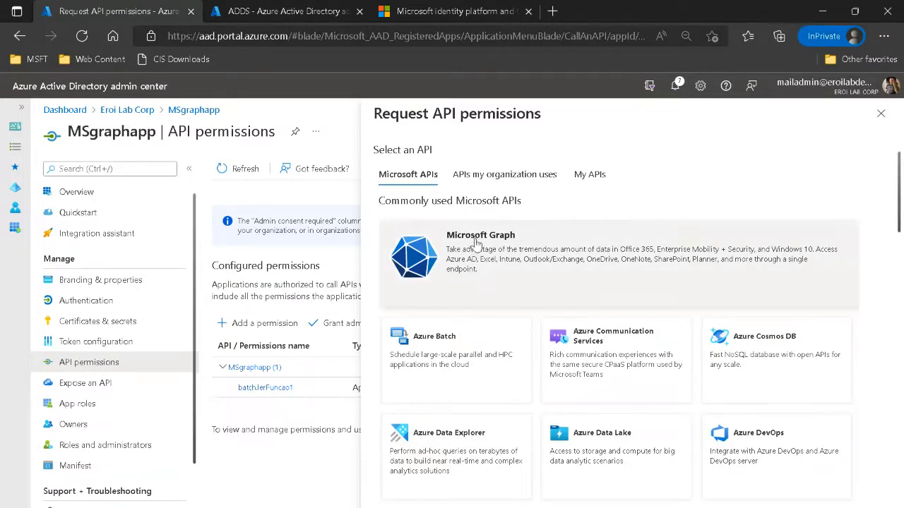
click(590, 176)
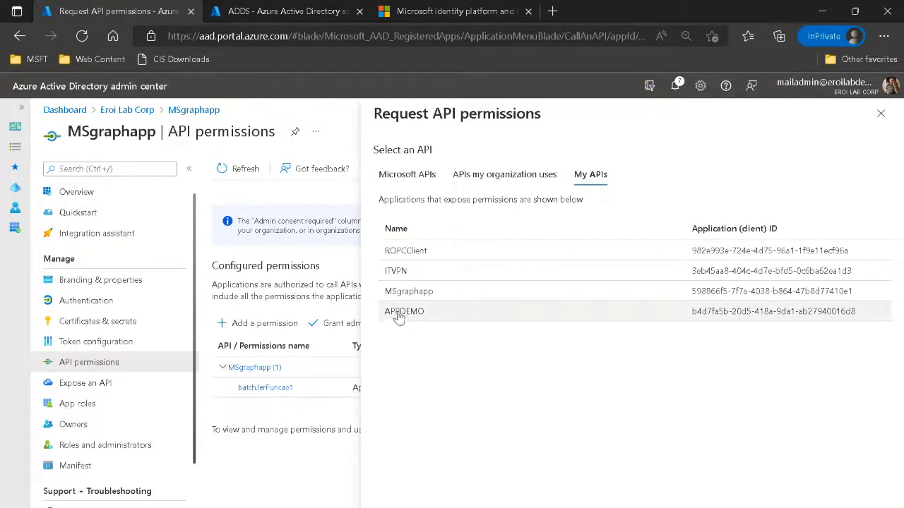
click(401, 317)
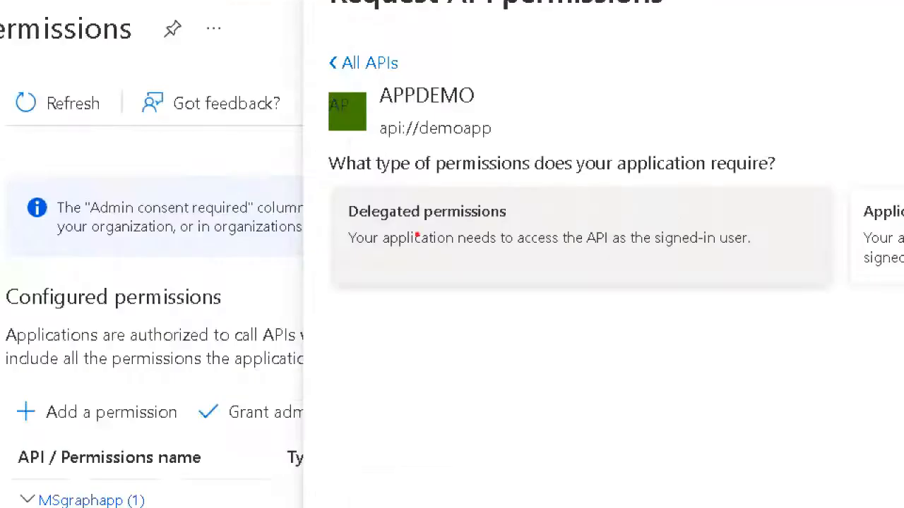
Request application permissions on APPDEMO, select app.data.reader, and add it to MSgraphapp.
mouse_move(487, 192)
mouse_down()
mouse_move(452, 185)
mouse_move(526, 230)
mouse_move(463, 184)
mouse_up()
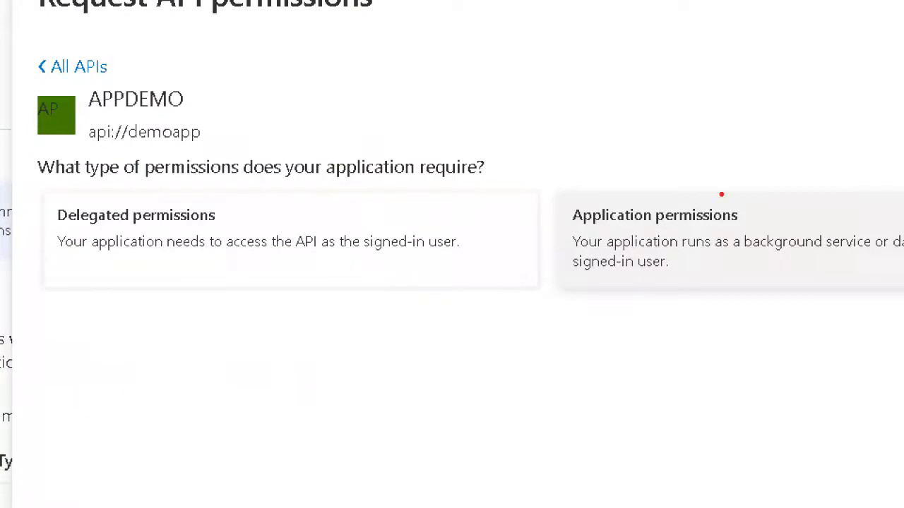
mouse_move(722, 194)
mouse_down()
mouse_move(589, 252)
mouse_move(734, 206)
mouse_move(688, 205)
mouse_up()
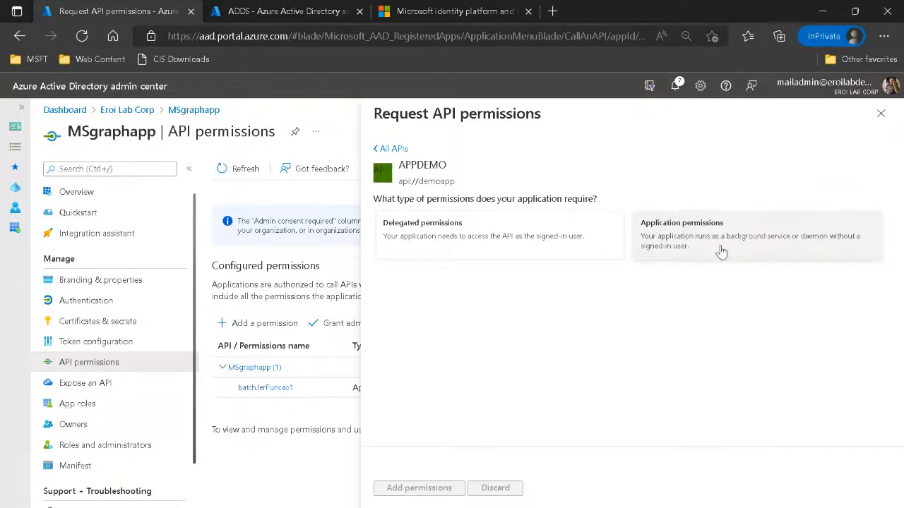
click(684, 235)
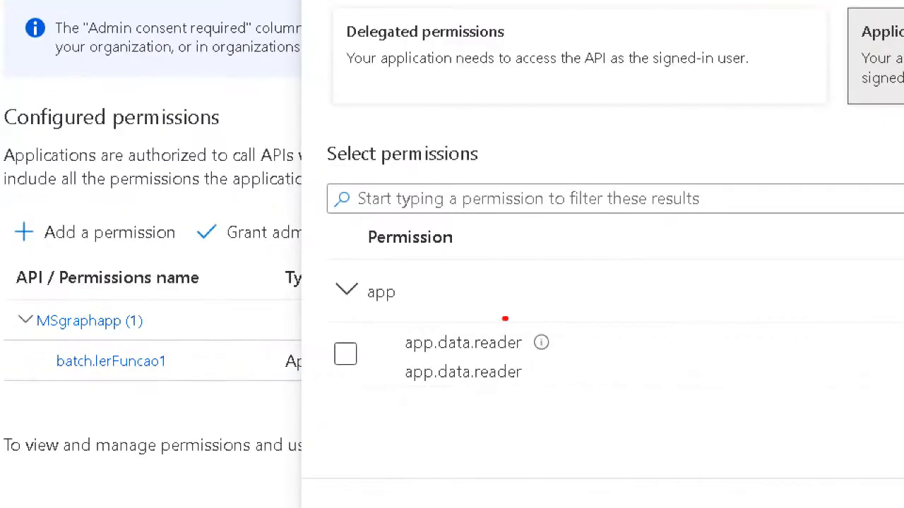
mouse_move(505, 319)
mouse_down()
mouse_move(495, 421)
mouse_move(465, 299)
mouse_up()
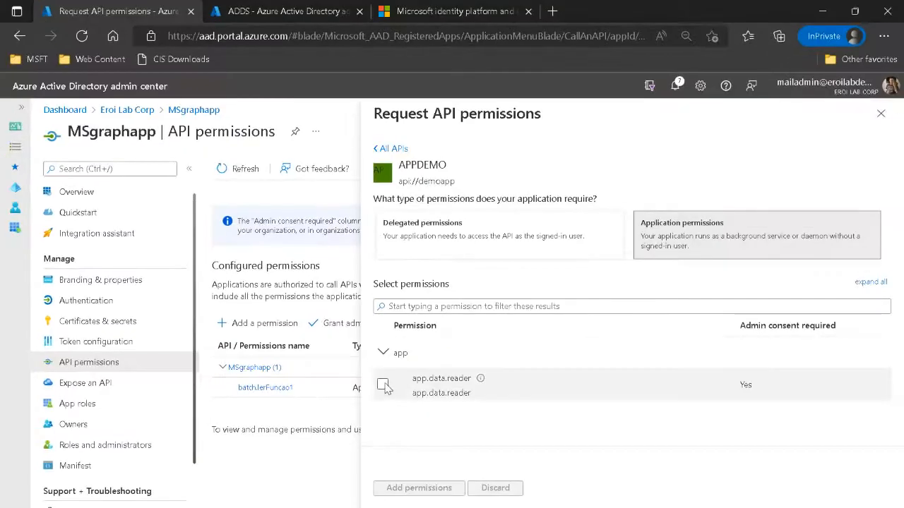
click(349, 355)
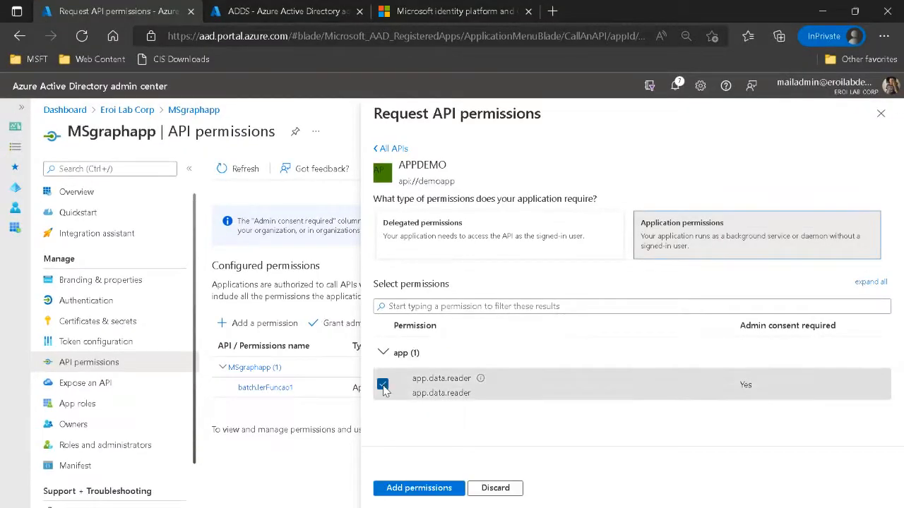
click(418, 490)
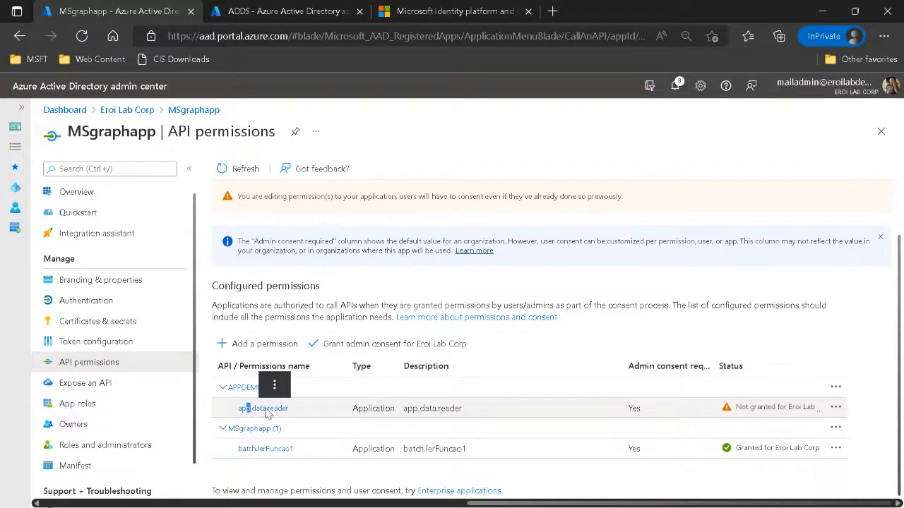
Inspect the URI of the added app.data.reader permission and the application (client) ID in the MSgraphapp overview.
click(265, 409)
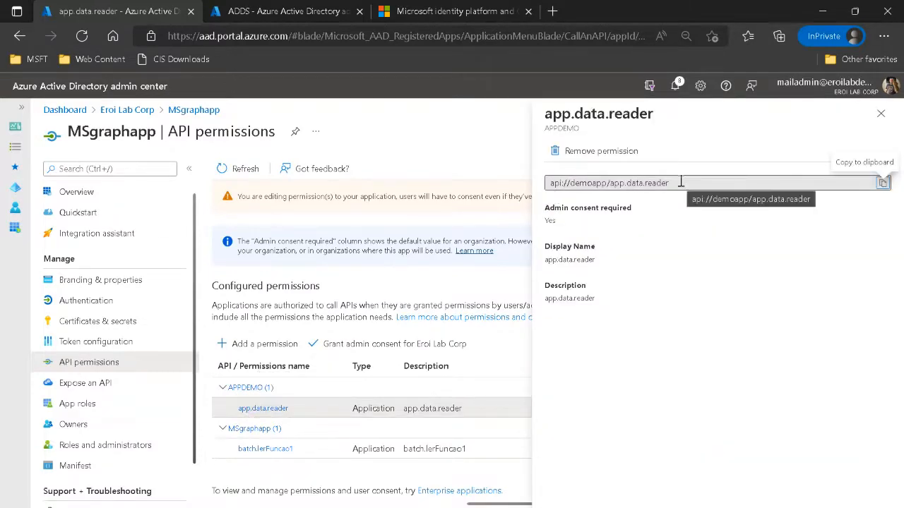
drag(681, 182, 550, 182)
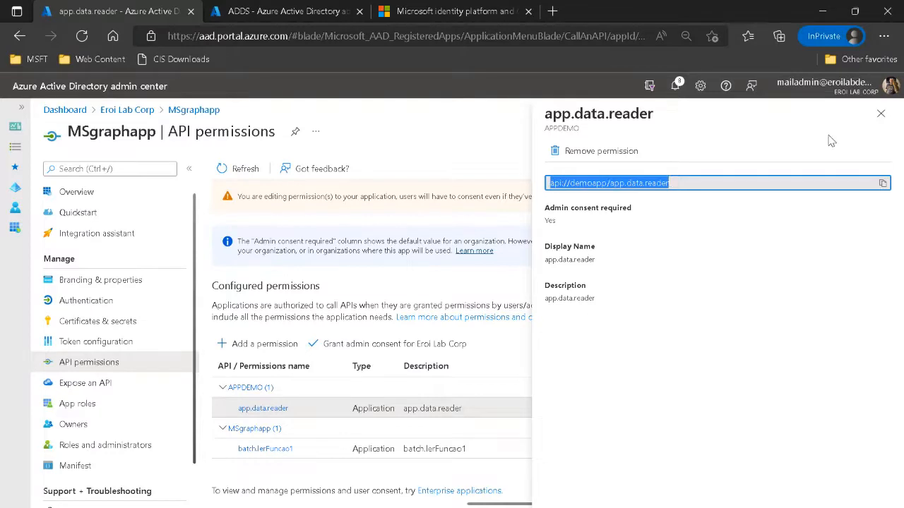
click(881, 114)
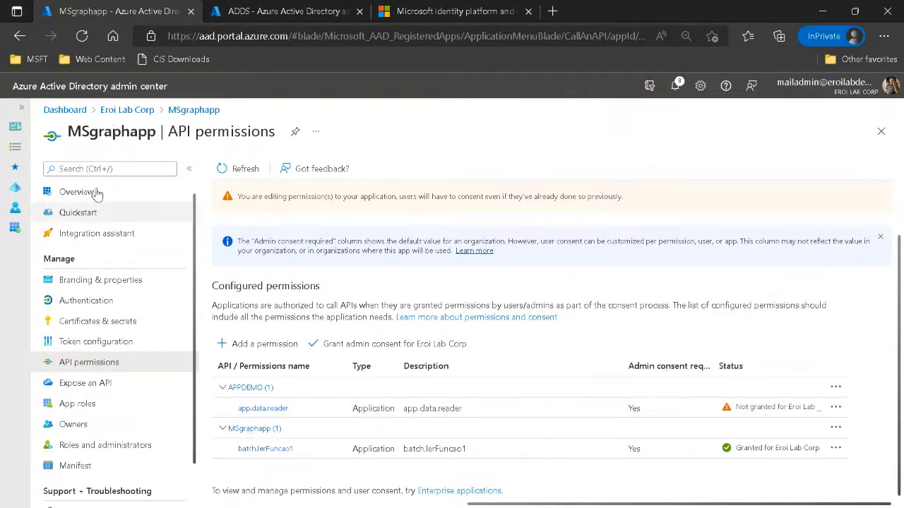
click(75, 191)
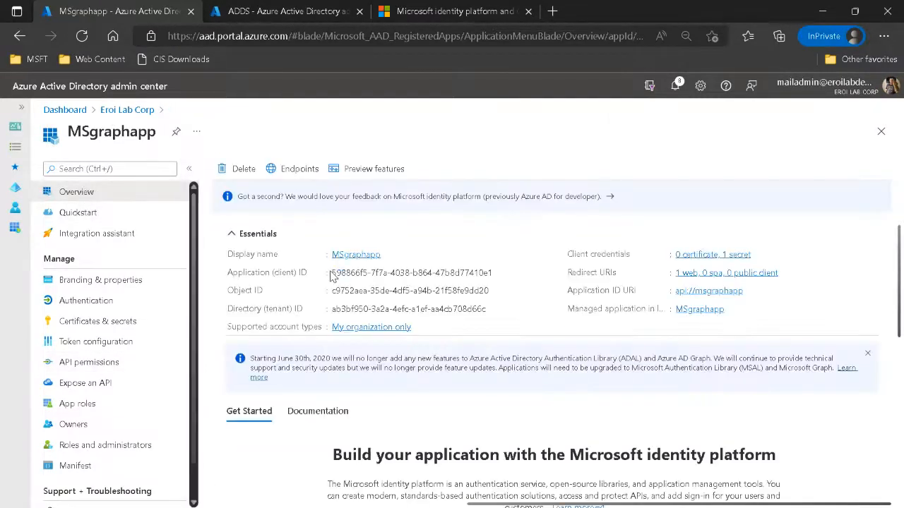
drag(332, 273, 363, 272)
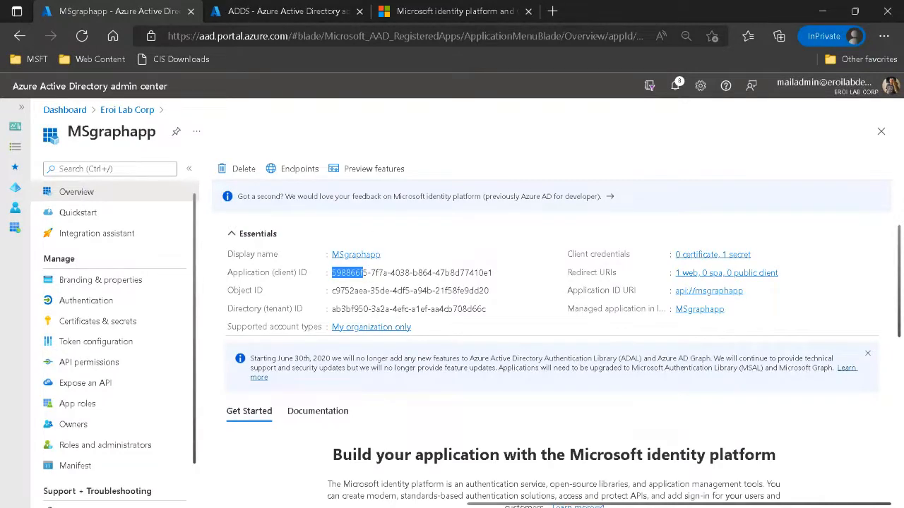
Leave the admin center, dismiss the browser's restore pages prompt on jwt.ms, and switch to Postman.
key(alt+Tab)
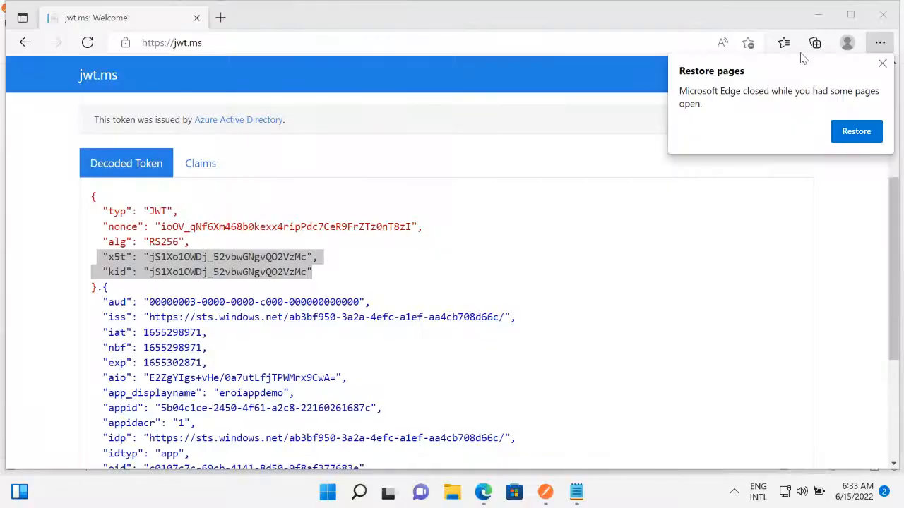
click(883, 65)
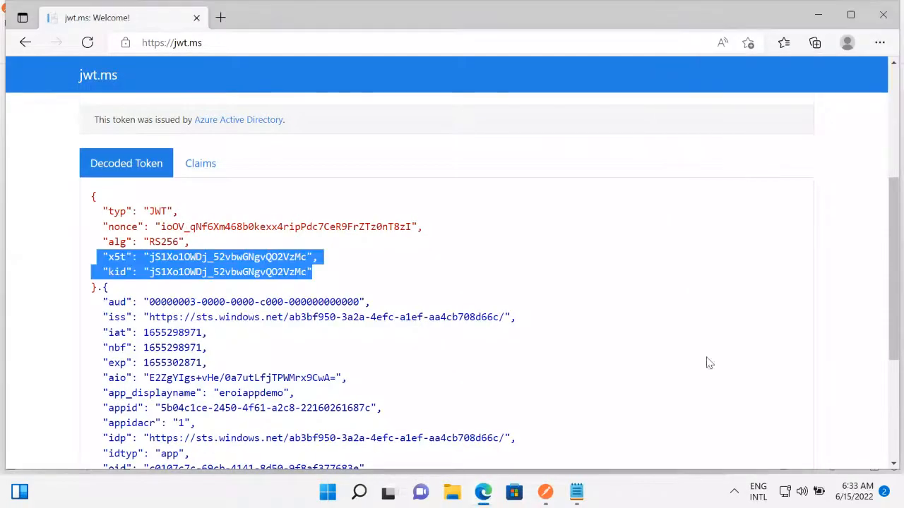
click(546, 492)
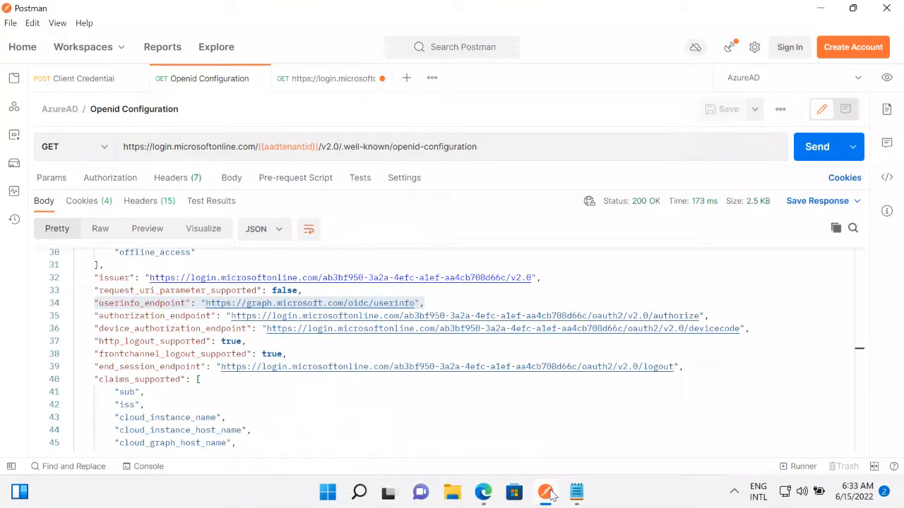
Close the Openid Configuration and login.microsoftonline.com requests without saving, and enlarge the Client Credential request's editing area.
click(259, 79)
click(260, 79)
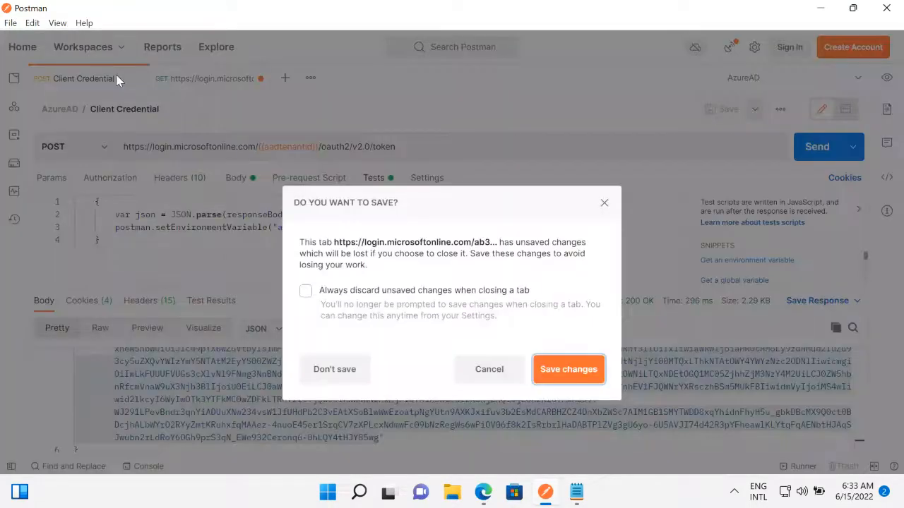
click(569, 375)
click(537, 402)
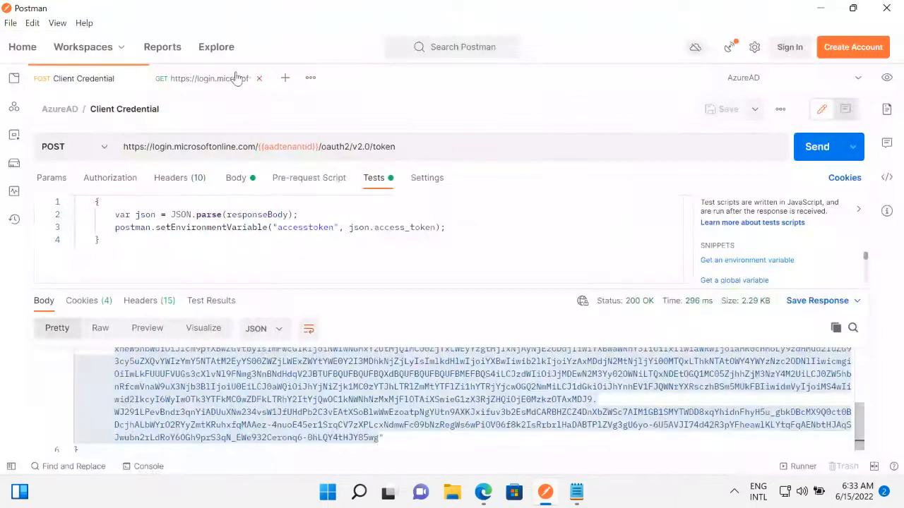
click(260, 78)
click(334, 369)
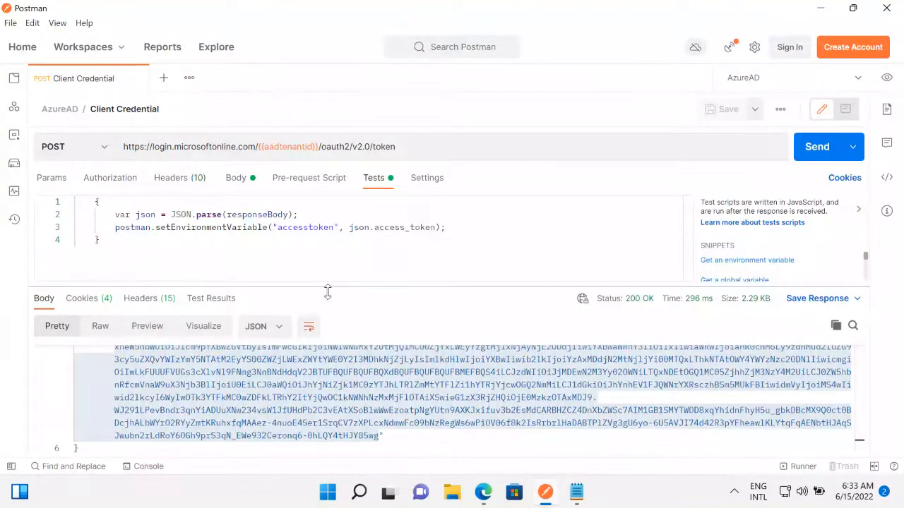
drag(327, 293, 341, 388)
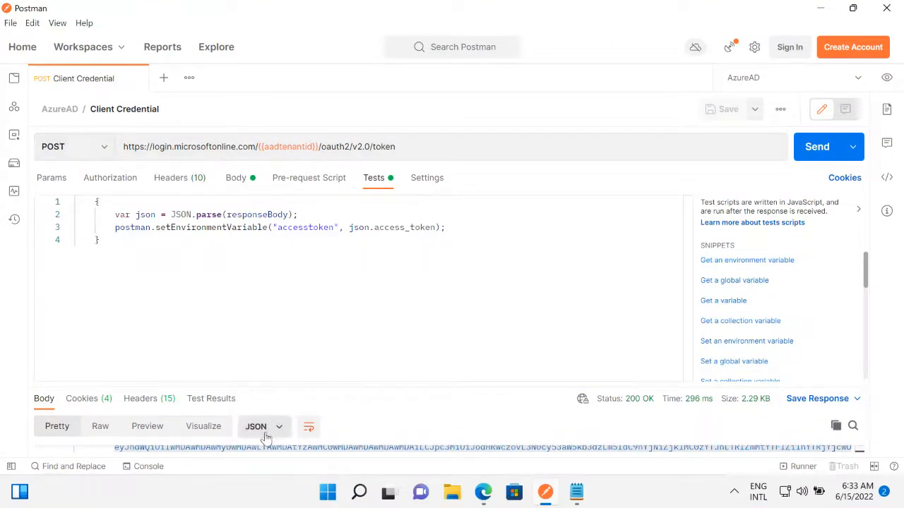
Switch to the browser and open the Microsoft Docs article on the OAuth 2.0 client credentials grant in a new tab.
click(483, 492)
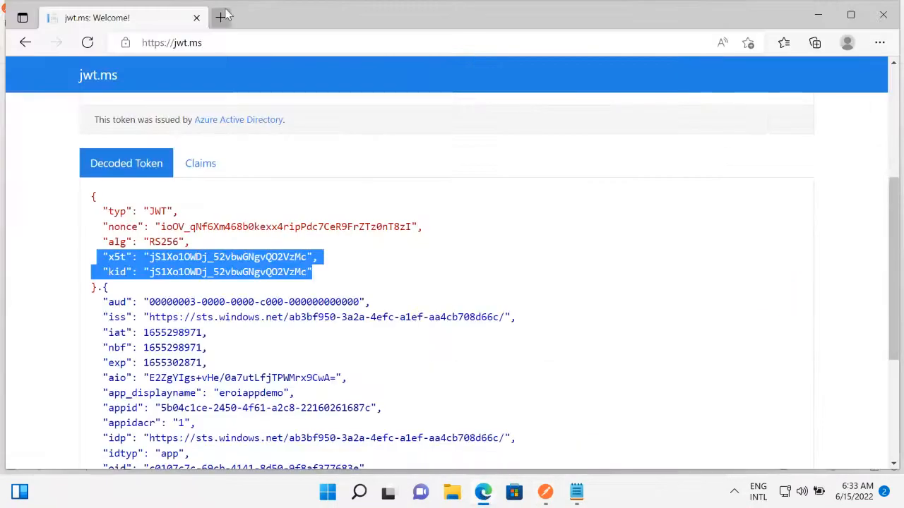
click(222, 17)
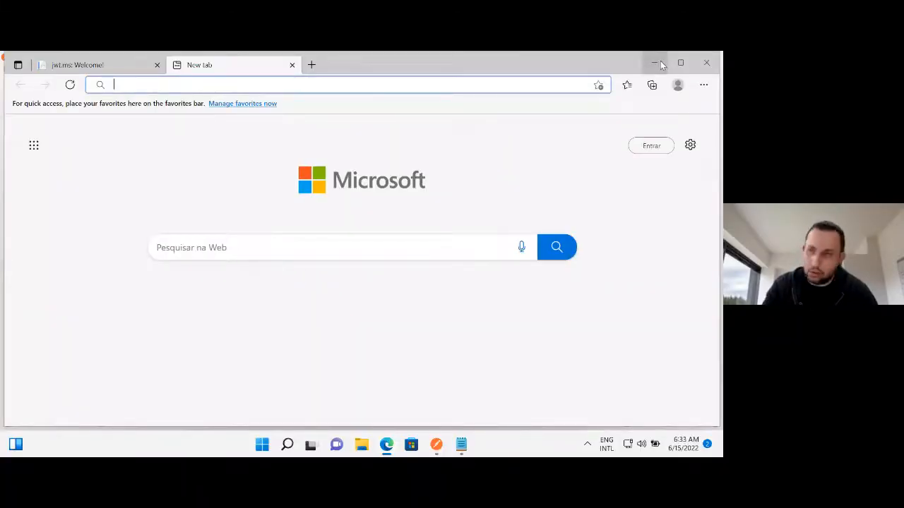
click(244, 89)
text(doc)
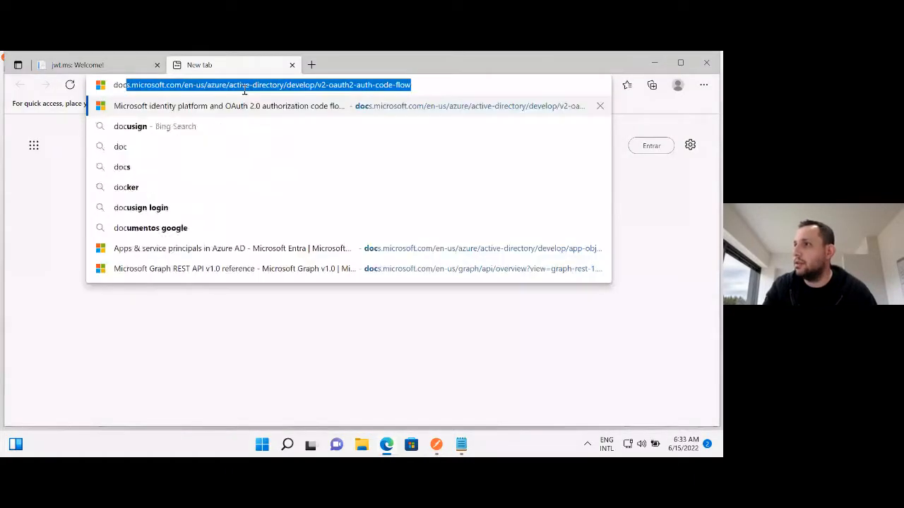
key(Right)
key(Return)
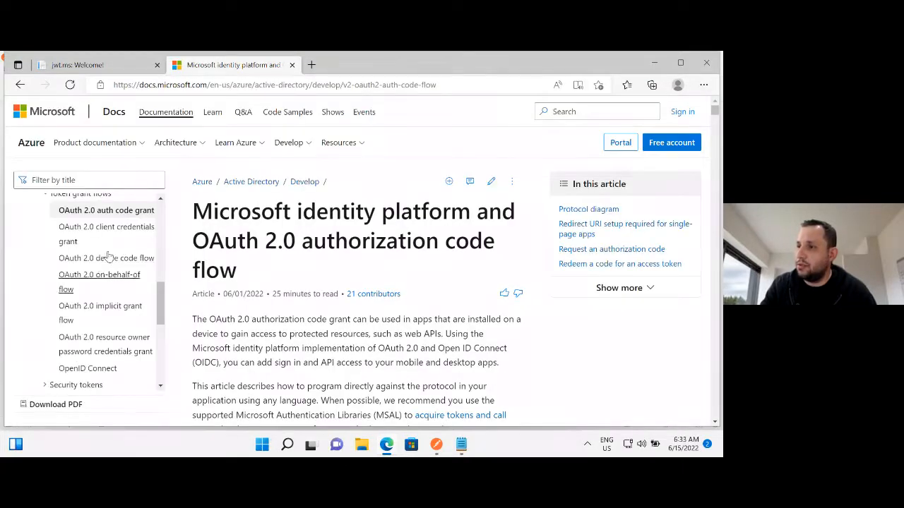
click(99, 234)
Read through the article's protocol diagram, access control lists, admin consent request and its parameters, and error response.
scroll(372, 281, down, 10)
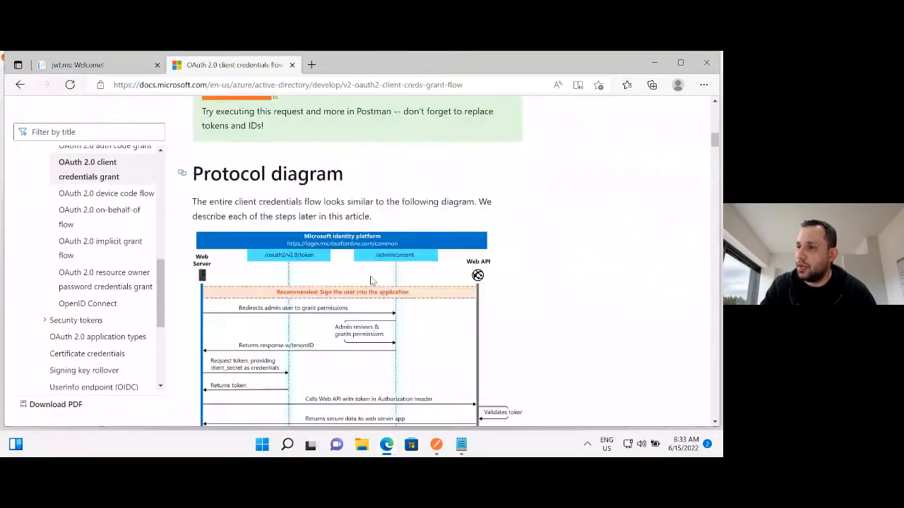
scroll(372, 280, down, 5)
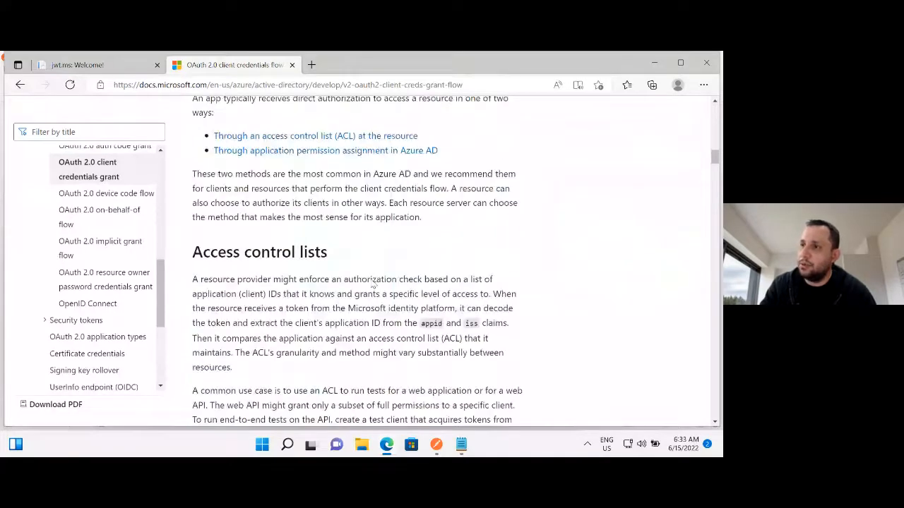
scroll(372, 280, down, 10)
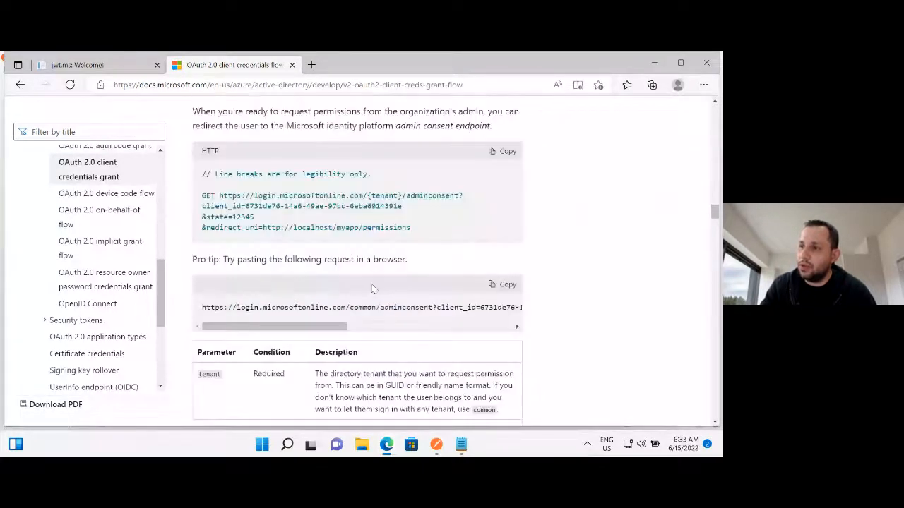
drag(203, 195, 242, 196)
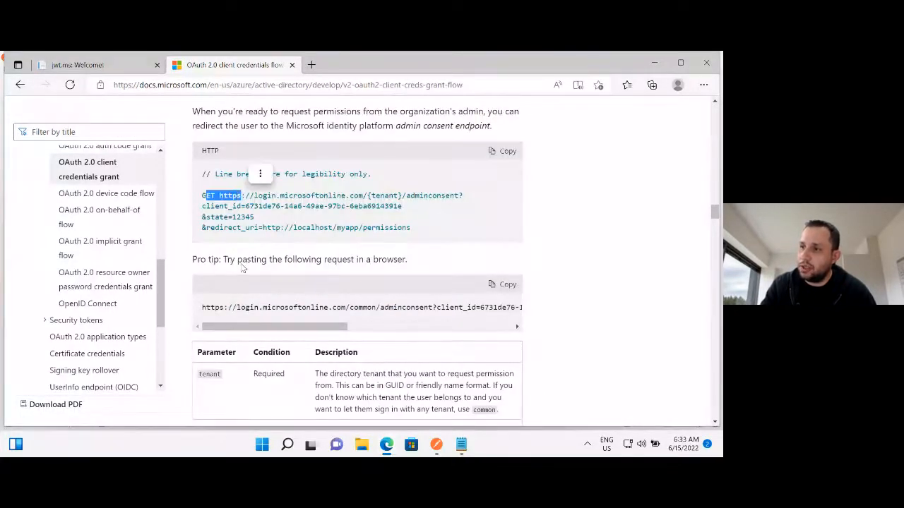
scroll(241, 266, down, 3)
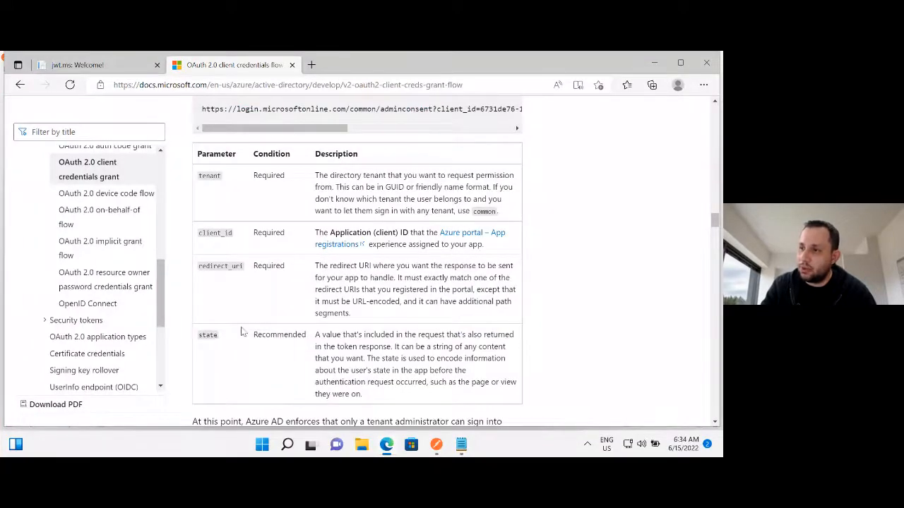
scroll(242, 332, down, 2)
scroll(297, 318, down, 10)
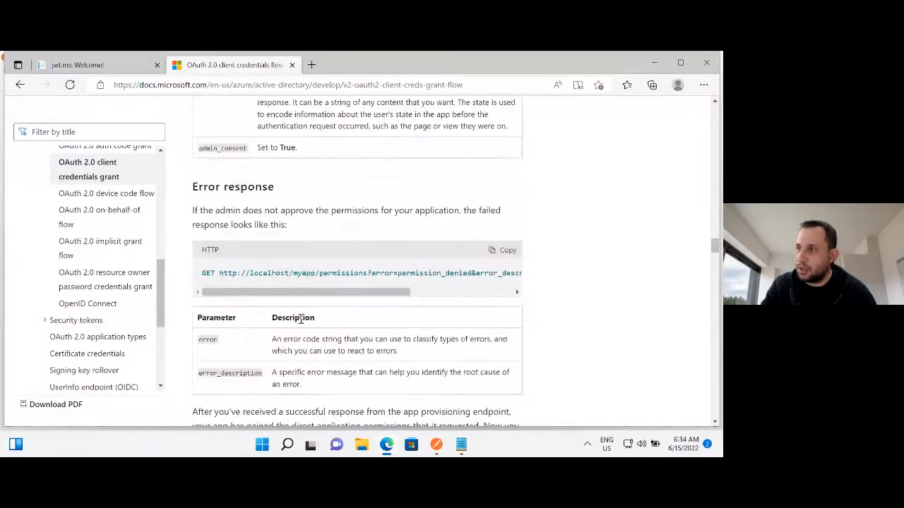
Return to Postman and examine the Client Credential request's token endpoint and Content-type header value.
click(655, 62)
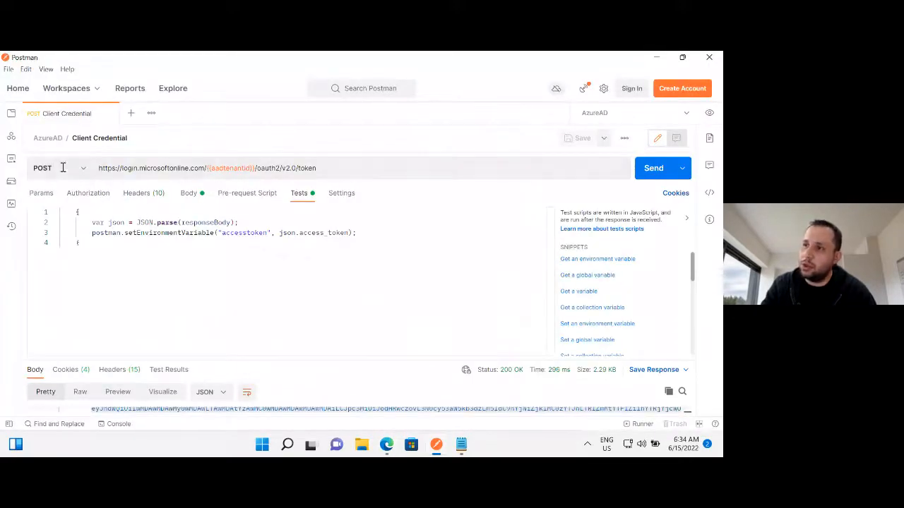
drag(296, 168, 317, 169)
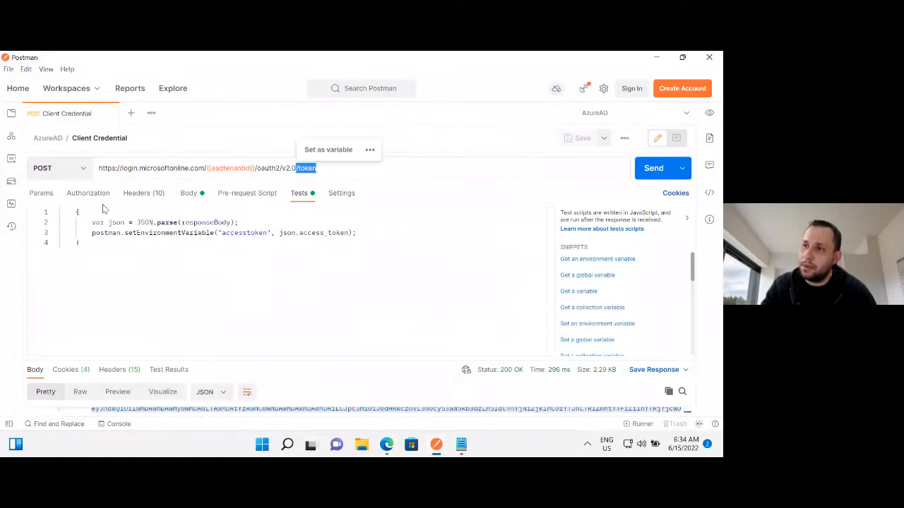
click(136, 193)
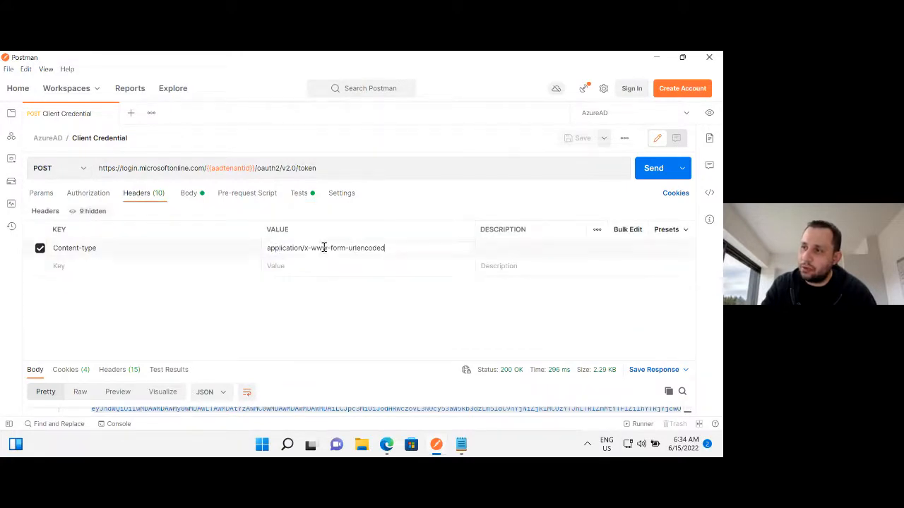
drag(322, 248, 417, 248)
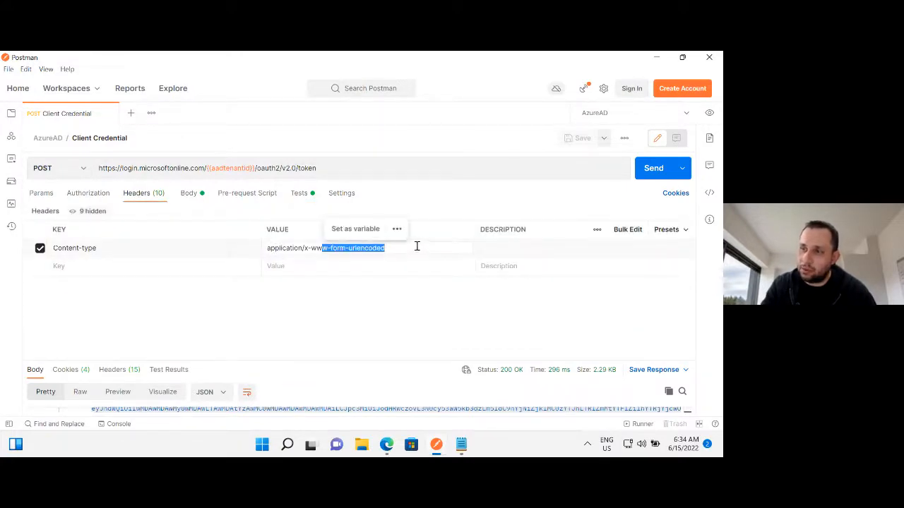
Open the Client Credential request's body parameters and examine the grant_type key and its client_credentials value.
click(185, 196)
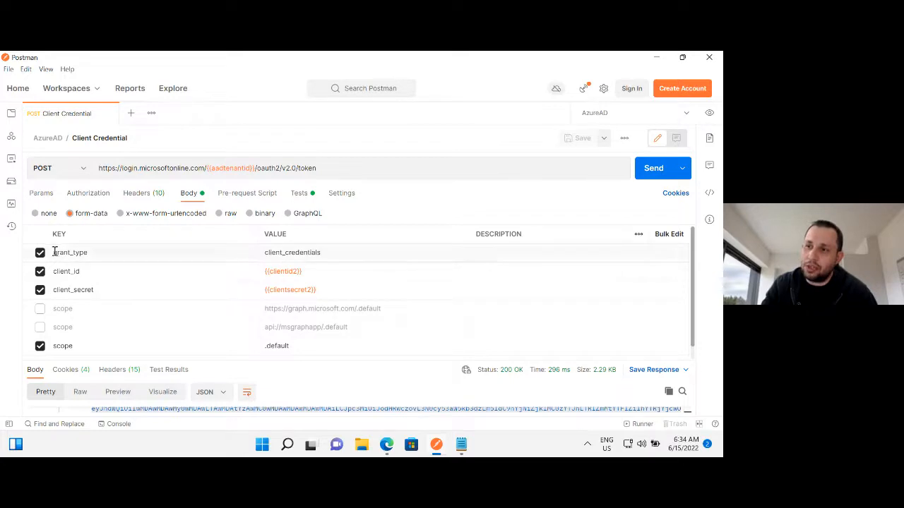
drag(84, 252, 53, 252)
click(324, 252)
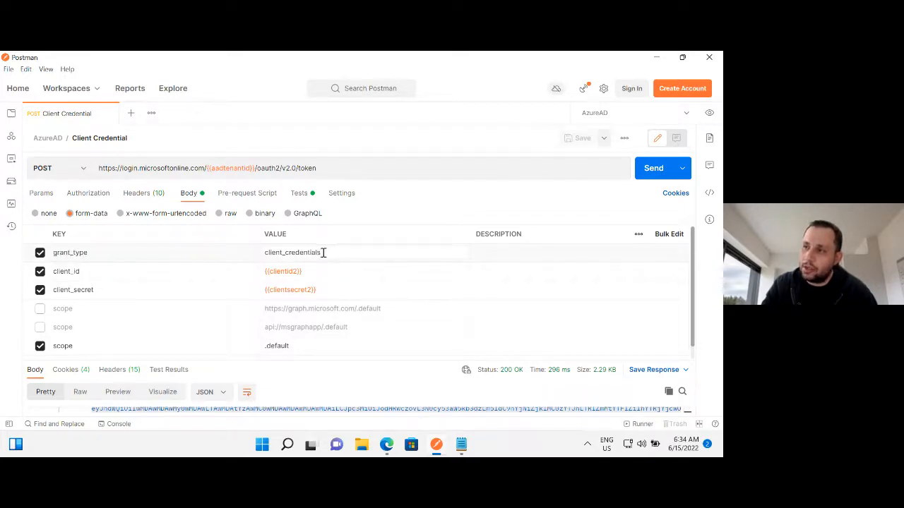
drag(323, 252, 266, 252)
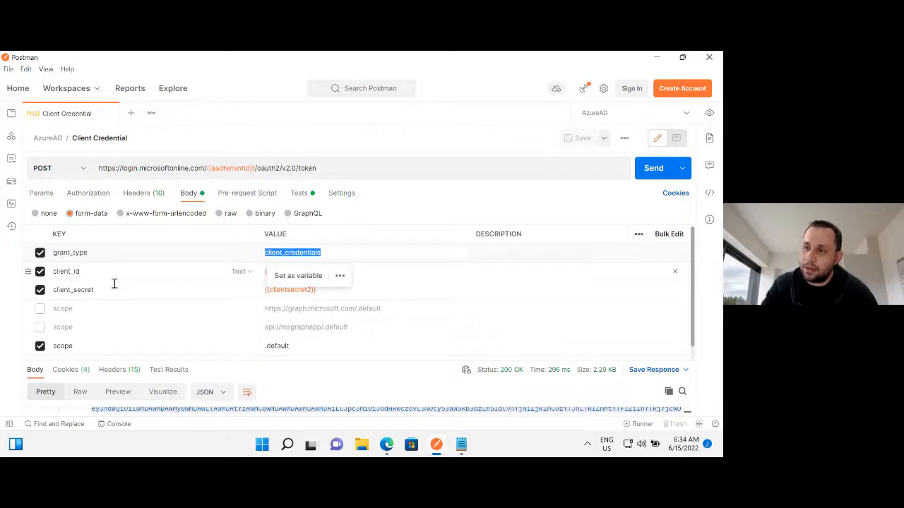
Change the client_id value to the {{clientid}} variable and the client_secret value to the {{clientsecret}} variable.
click(339, 279)
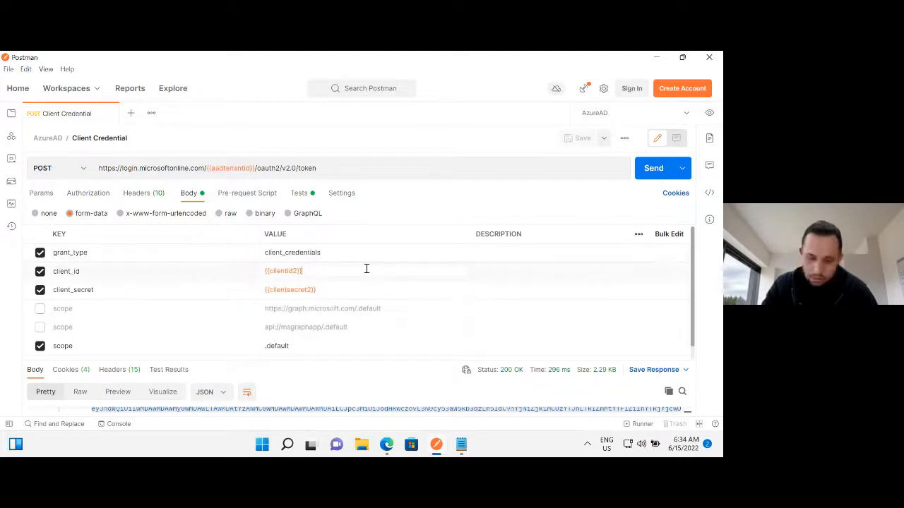
key(BackSpace)
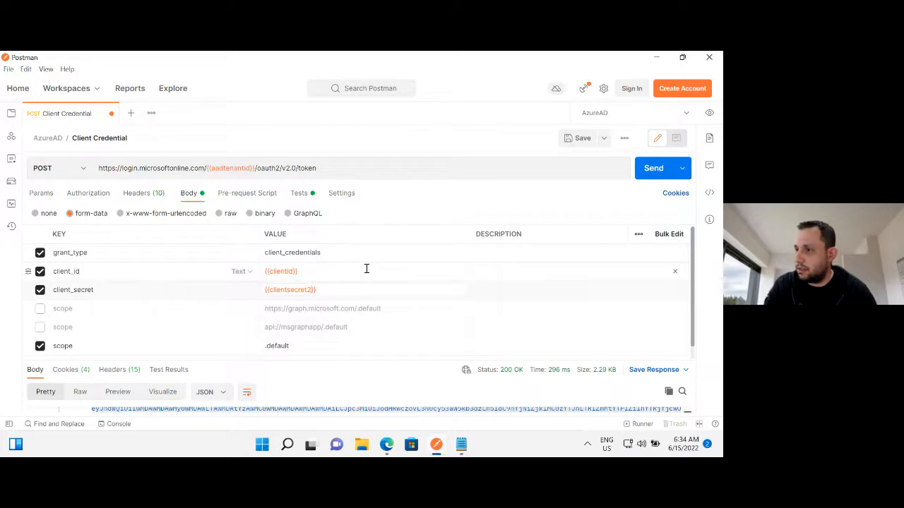
key(BackSpace)
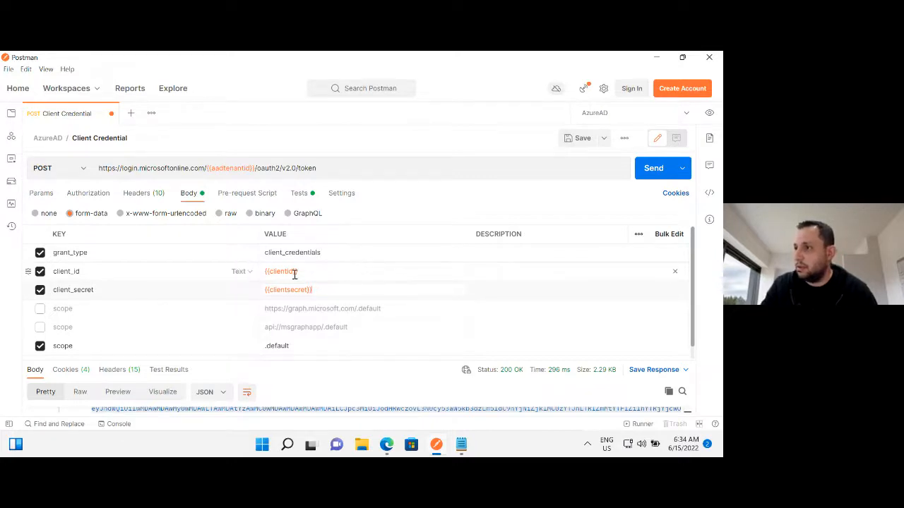
mouse_move(295, 274)
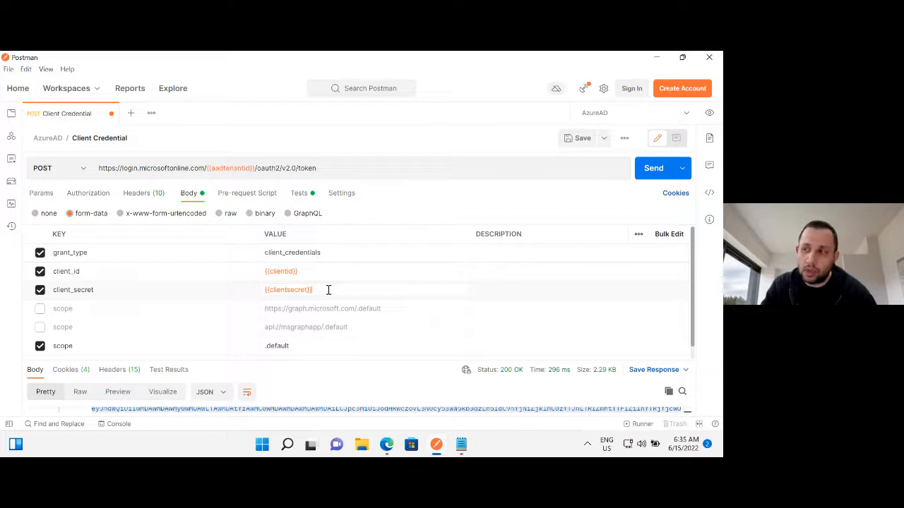
drag(316, 289, 266, 289)
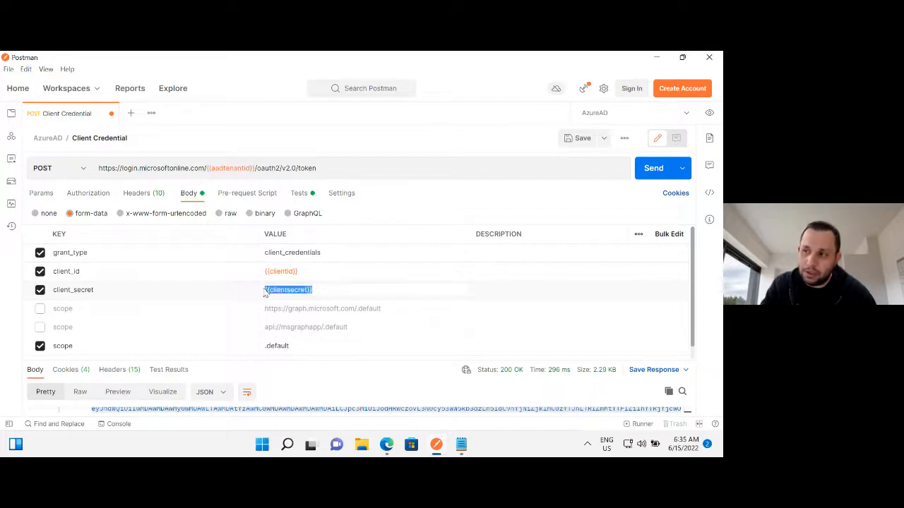
mouse_move(304, 292)
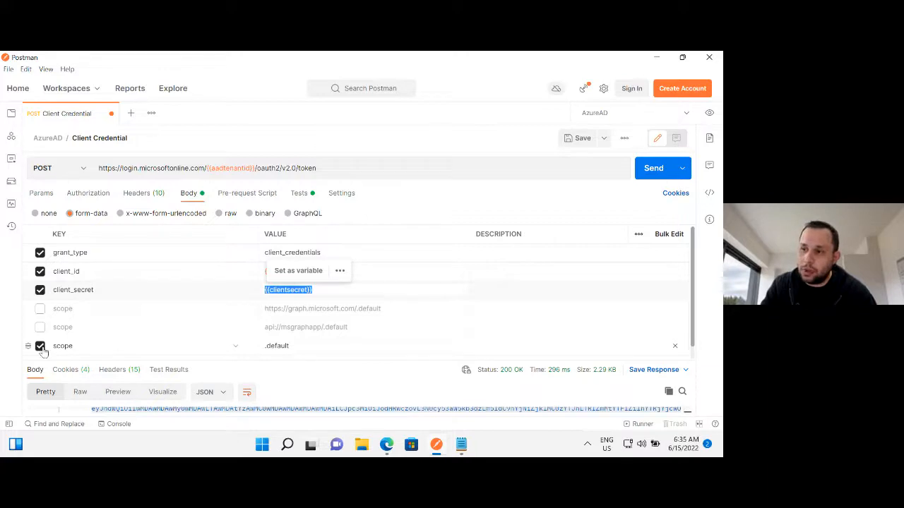
Switch to the browser, examine the decoded token's aud, idtyp and appidacr claims on jwt.ms, and return to Postman.
click(386, 446)
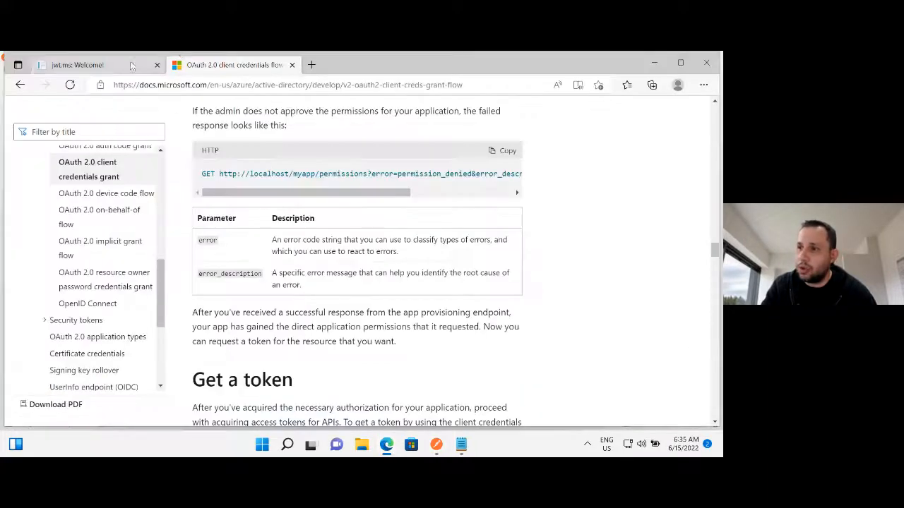
click(70, 64)
drag(80, 292, 298, 301)
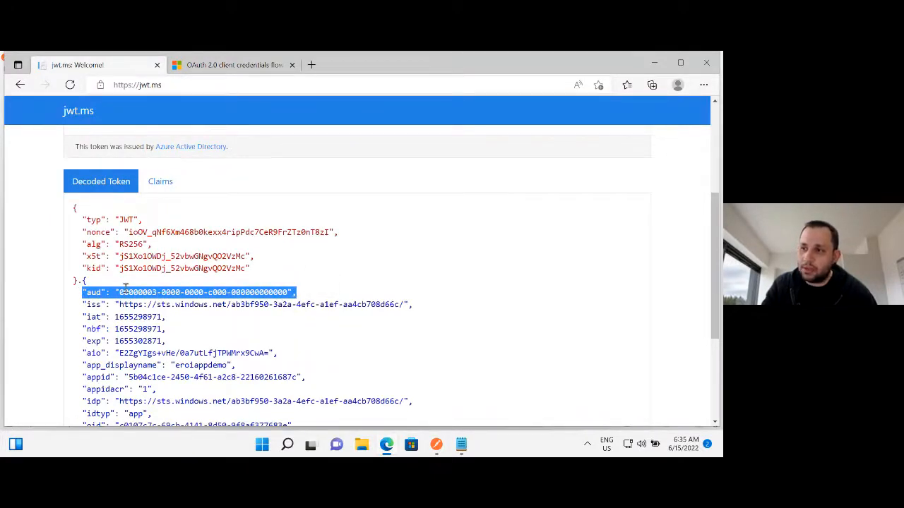
scroll(125, 287, down, 2)
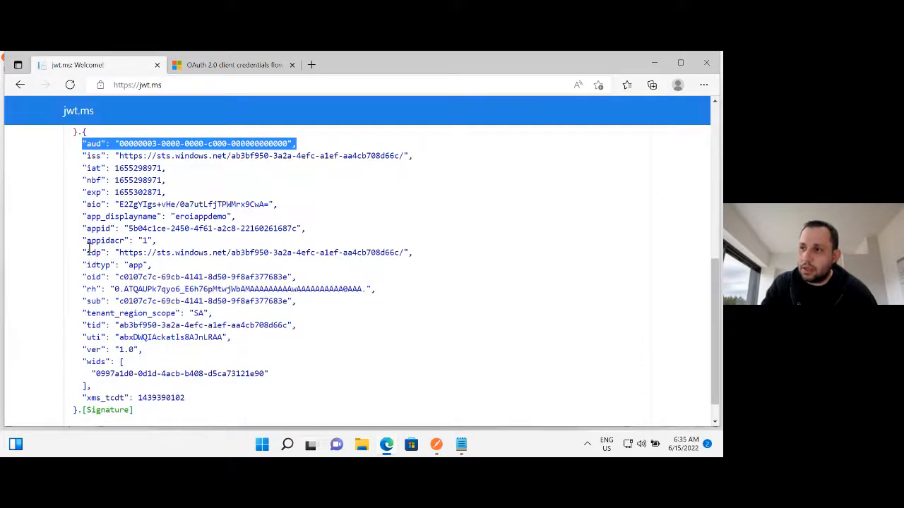
drag(86, 265, 148, 266)
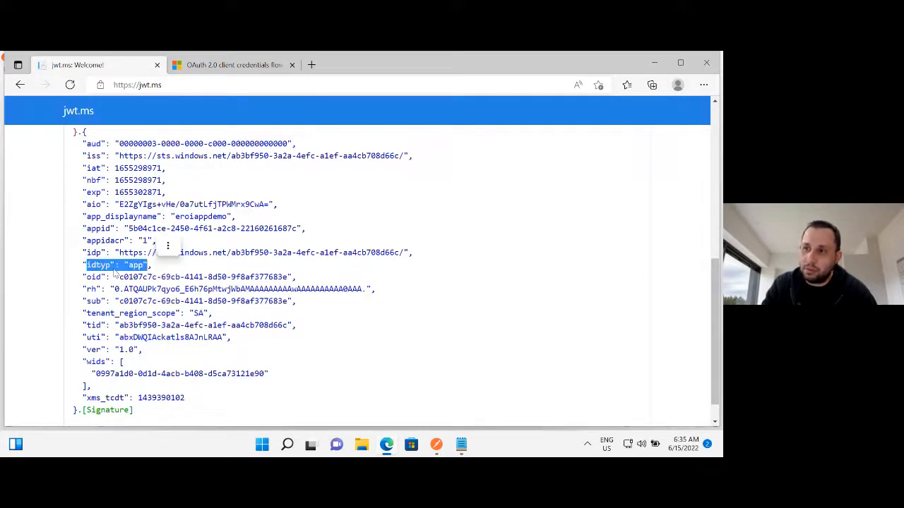
drag(90, 240, 124, 361)
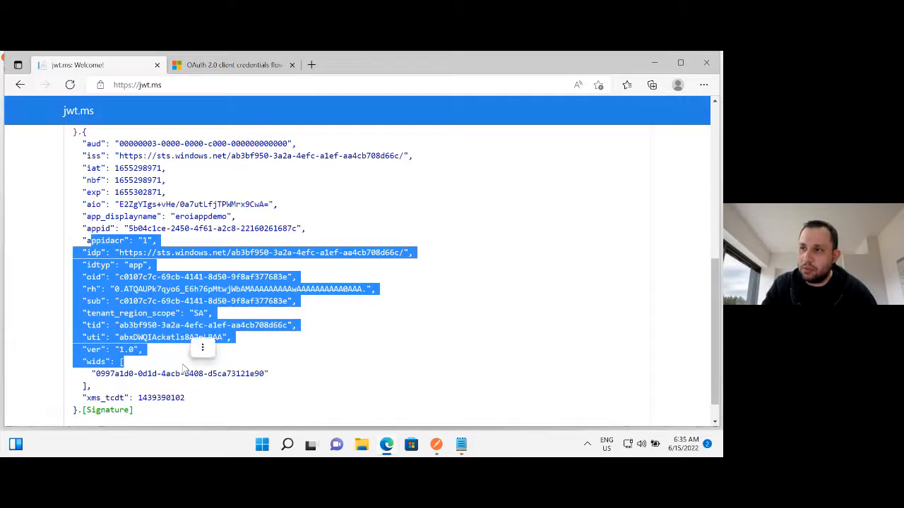
click(659, 64)
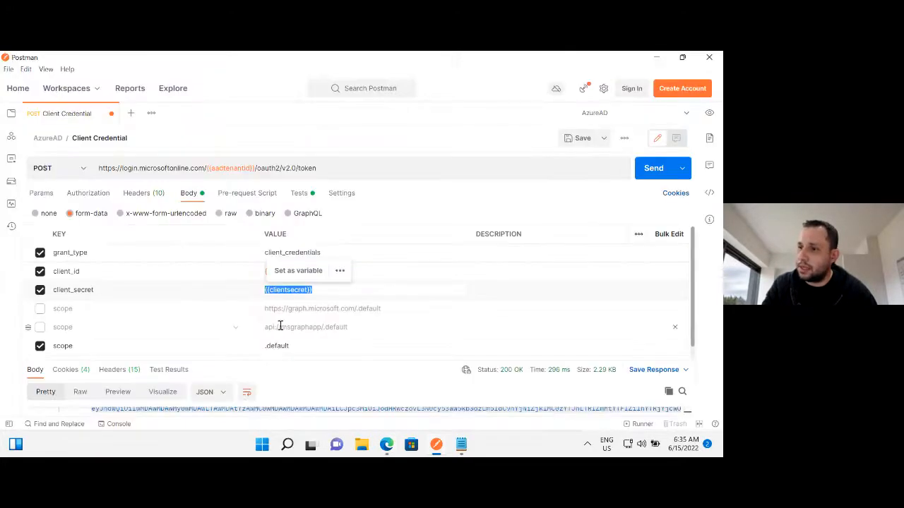
Disable the .default scope parameter and add a new scope parameter with the value api://demoapp/.default.
click(40, 347)
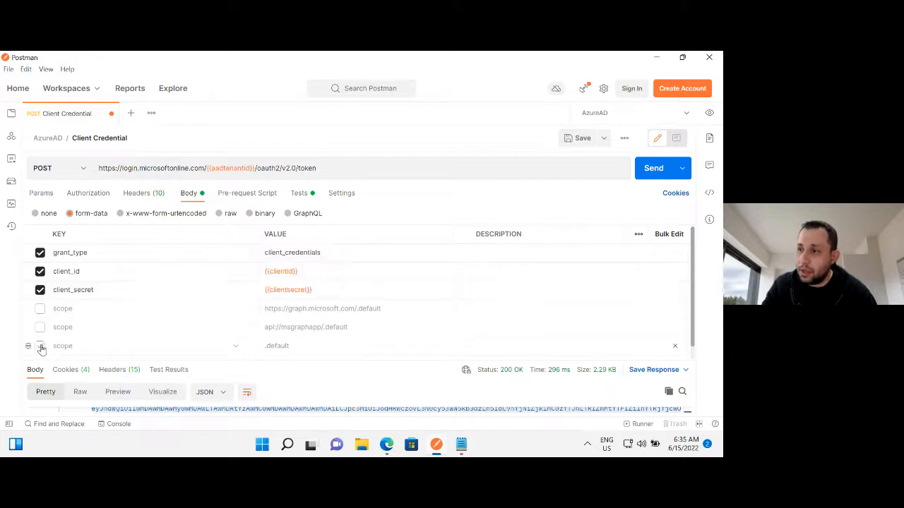
scroll(160, 328, down, 1)
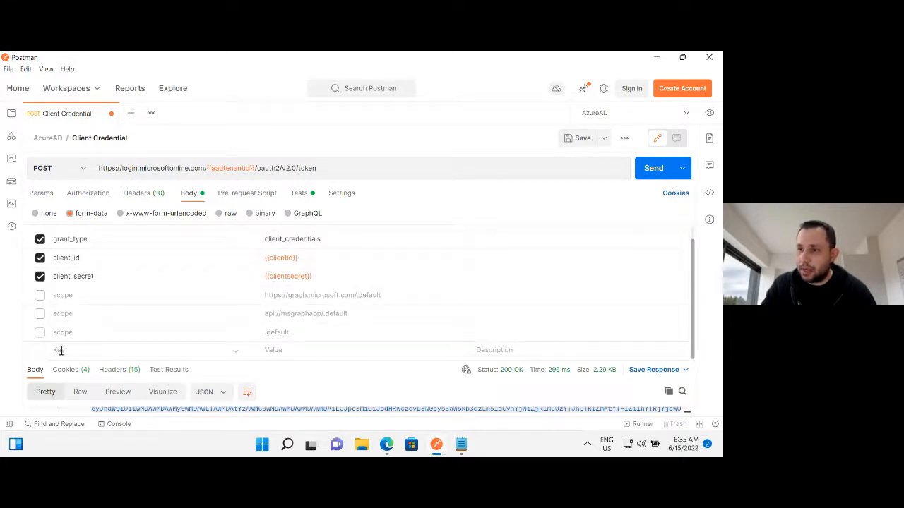
text(scope)
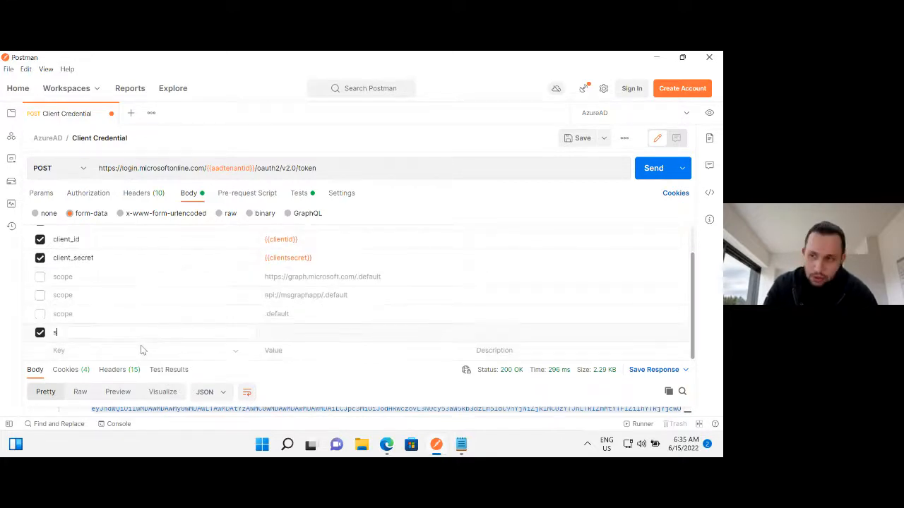
click(311, 331)
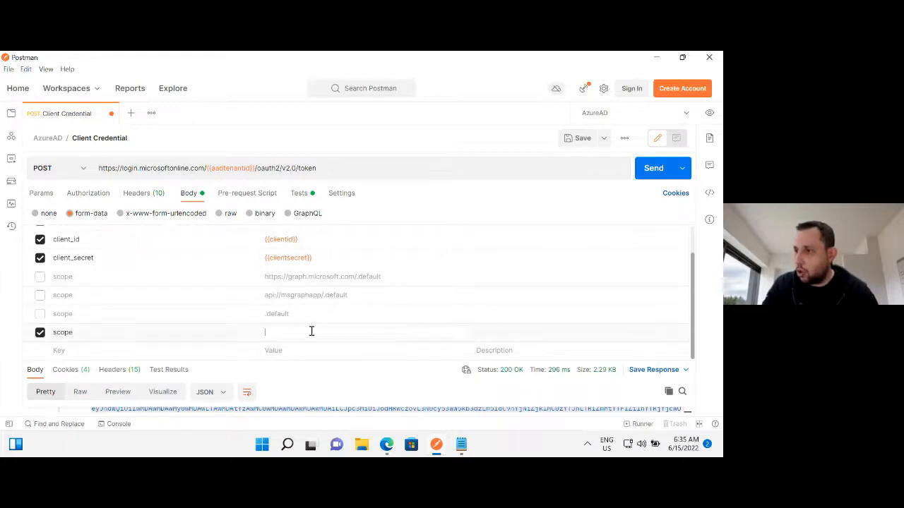
text(api://demoapp/app.data.reader)
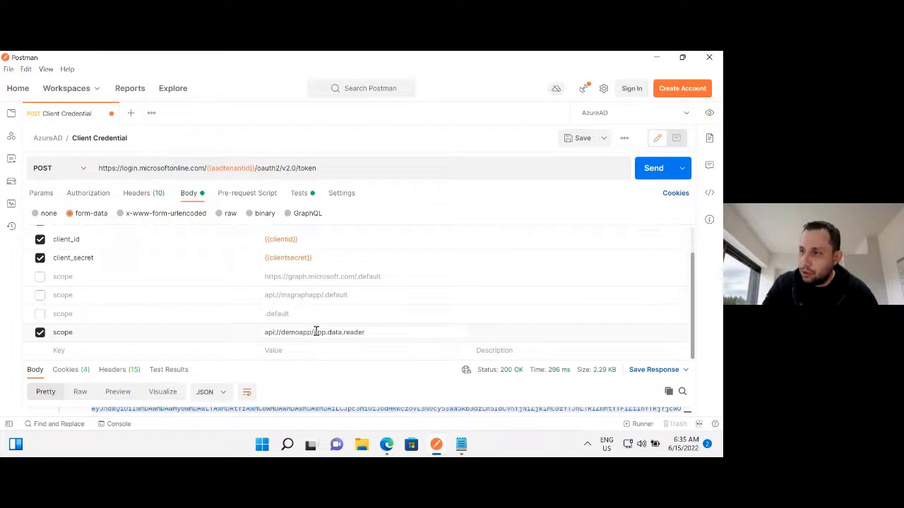
drag(328, 332, 386, 335)
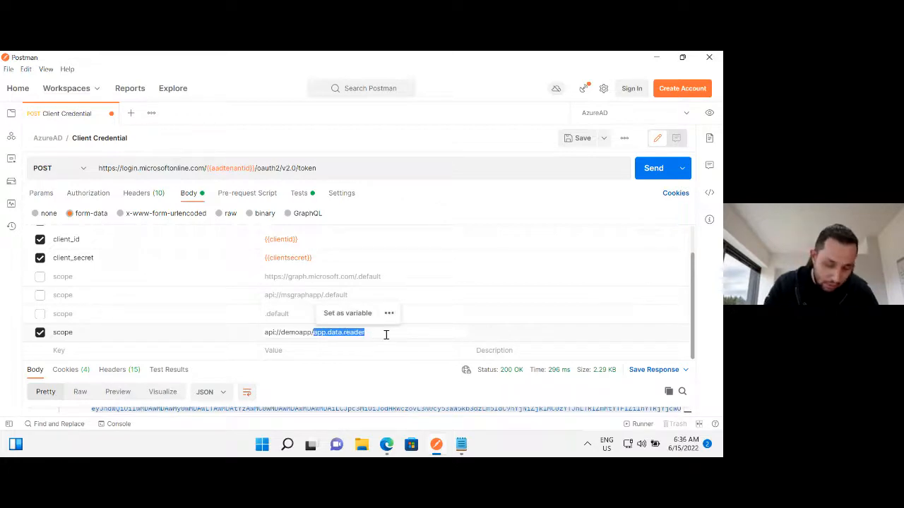
text(.defaul)
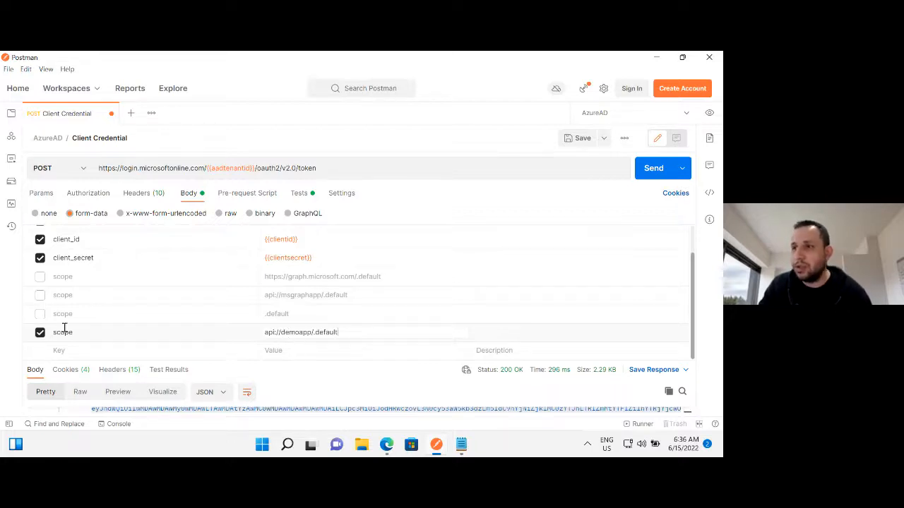
Send the token request, enlarge the response area, and copy the entire access_token value.
click(645, 172)
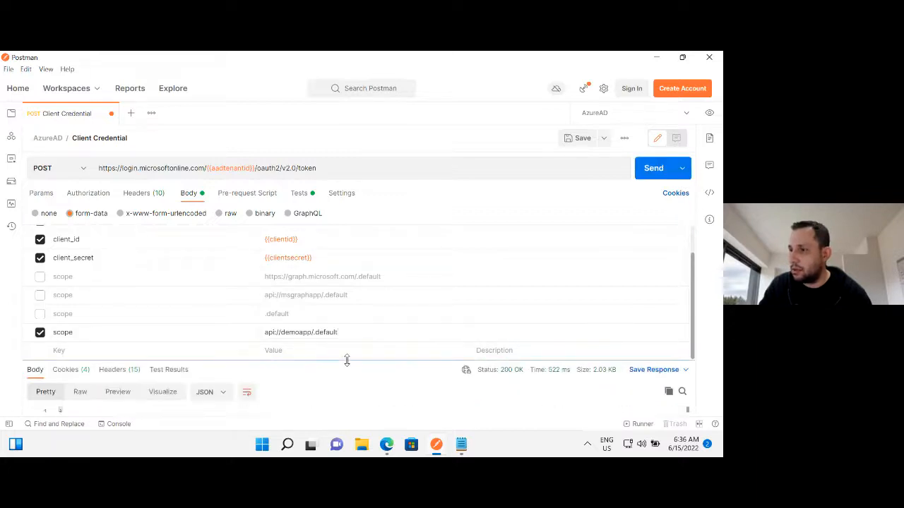
drag(346, 361, 371, 241)
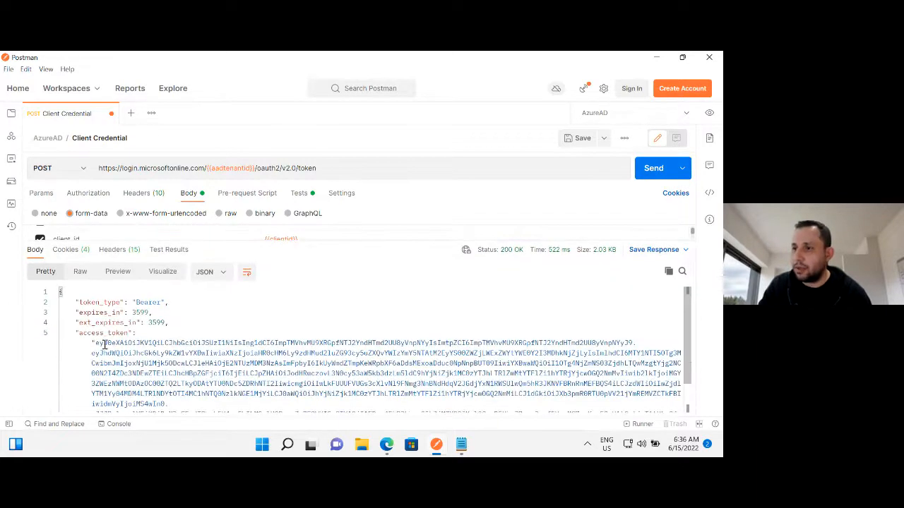
drag(97, 343, 304, 397)
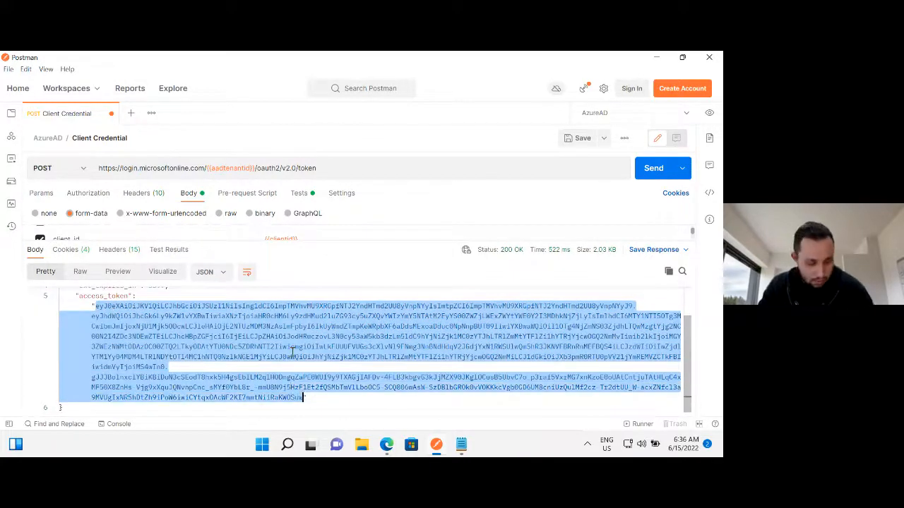
Switch to jwt.ms in the browser and replace the existing content of the token field with the copied access token.
click(386, 444)
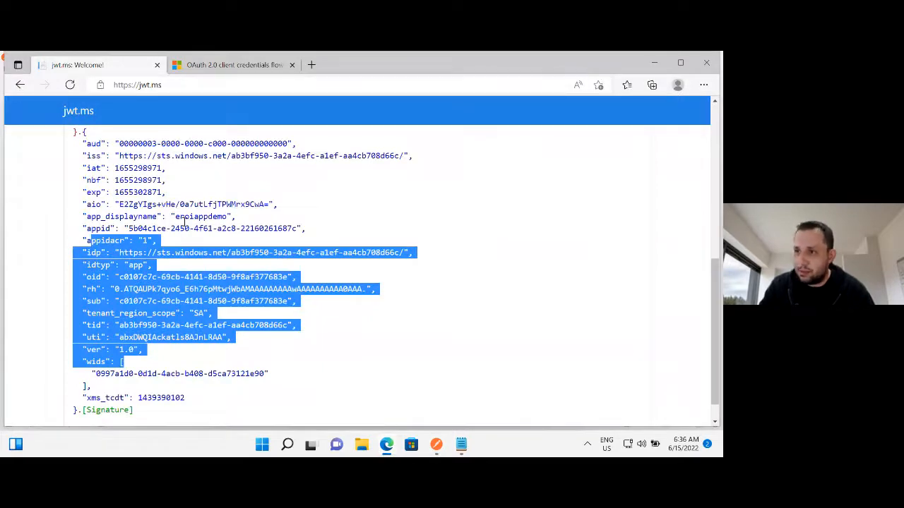
scroll(185, 222, up, 6)
double_click(171, 209)
key(ctrl+a)
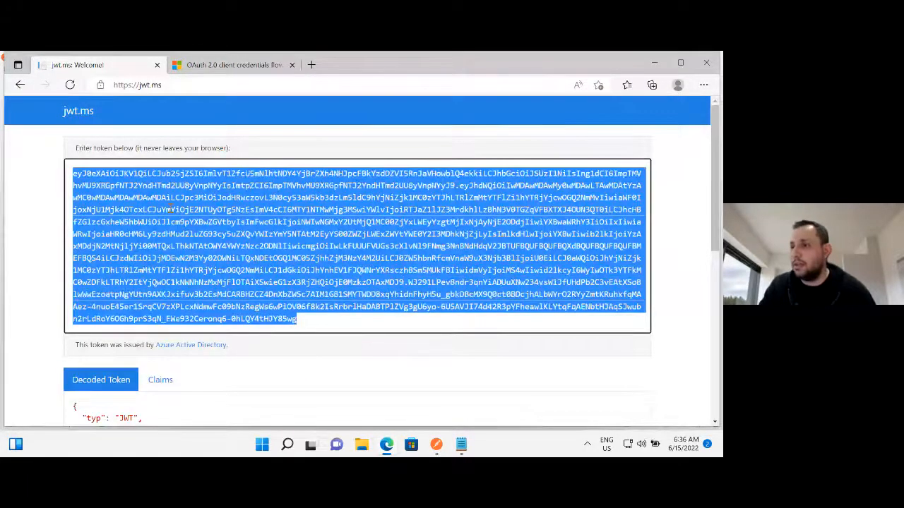
key(ctrl+v)
Examine the new decoded token's aud claim and the rest of its payload for role claims.
scroll(99, 259, down, 3)
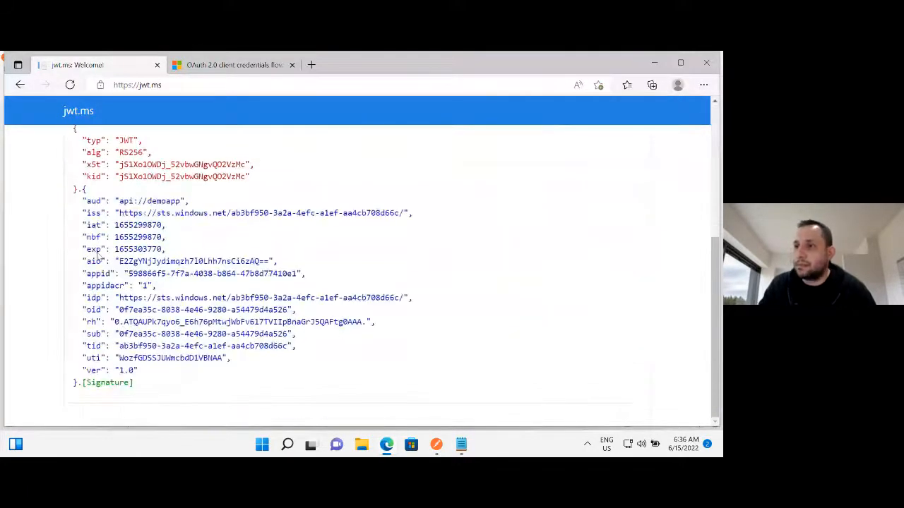
drag(83, 201, 193, 205)
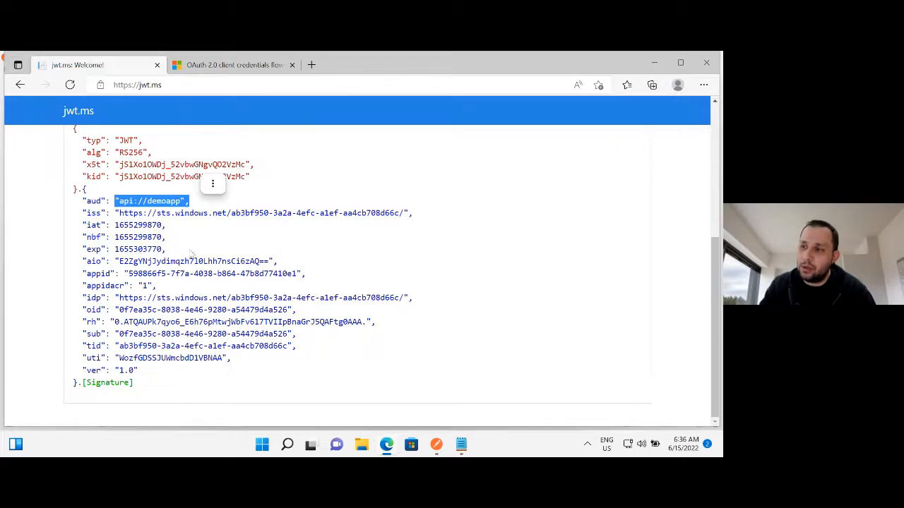
drag(81, 285, 205, 354)
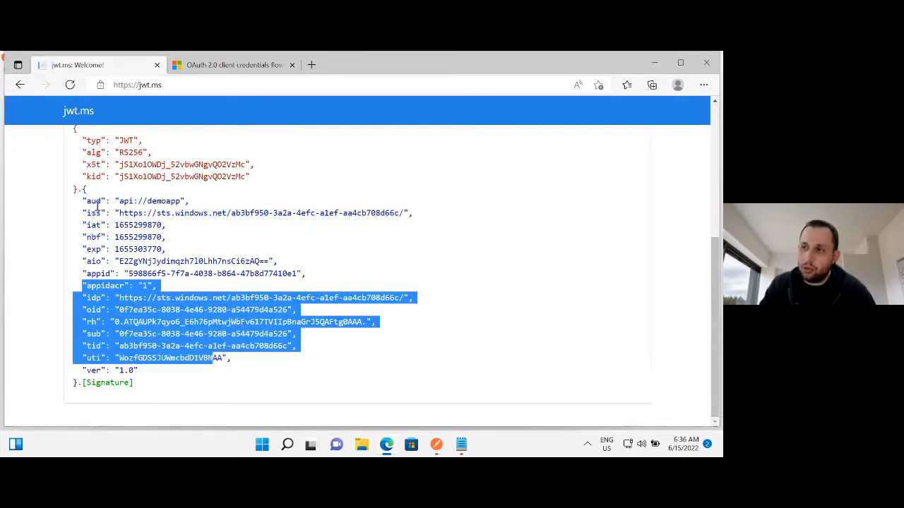
mouse_move(79, 189)
mouse_down()
mouse_move(150, 326)
mouse_move(161, 373)
mouse_move(97, 385)
mouse_up()
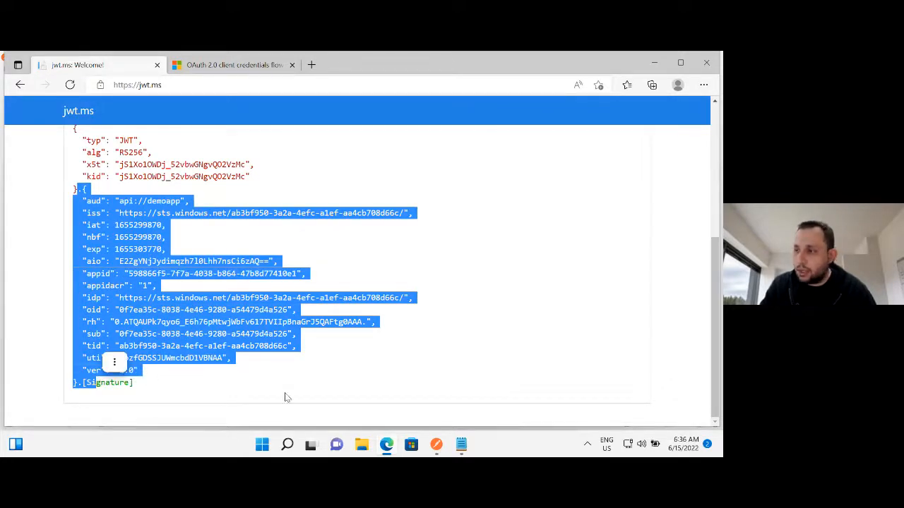
Return to the Azure AD admin center, open MSgraphapp's API permissions, and mark the admin consent requirement of app.data.reader.
click(654, 63)
click(656, 61)
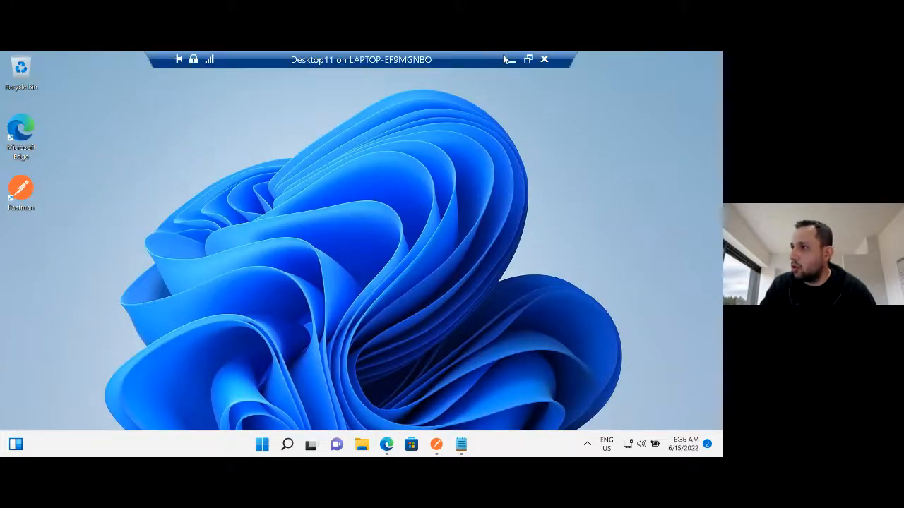
click(507, 60)
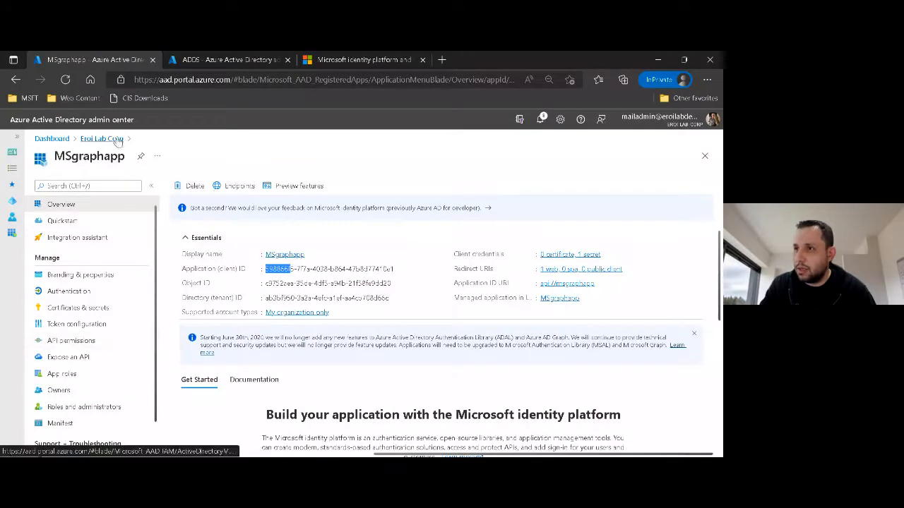
click(113, 341)
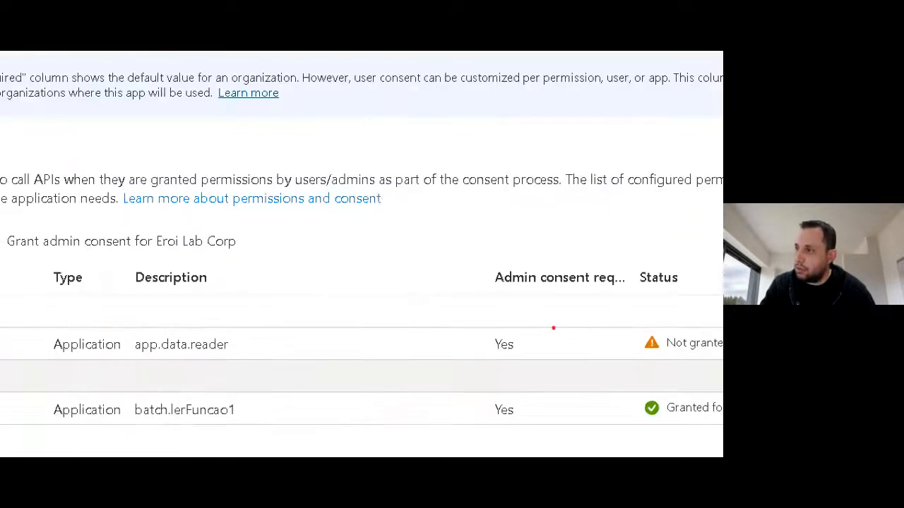
mouse_move(555, 255)
mouse_down()
mouse_move(470, 374)
mouse_move(576, 286)
mouse_move(551, 257)
mouse_up()
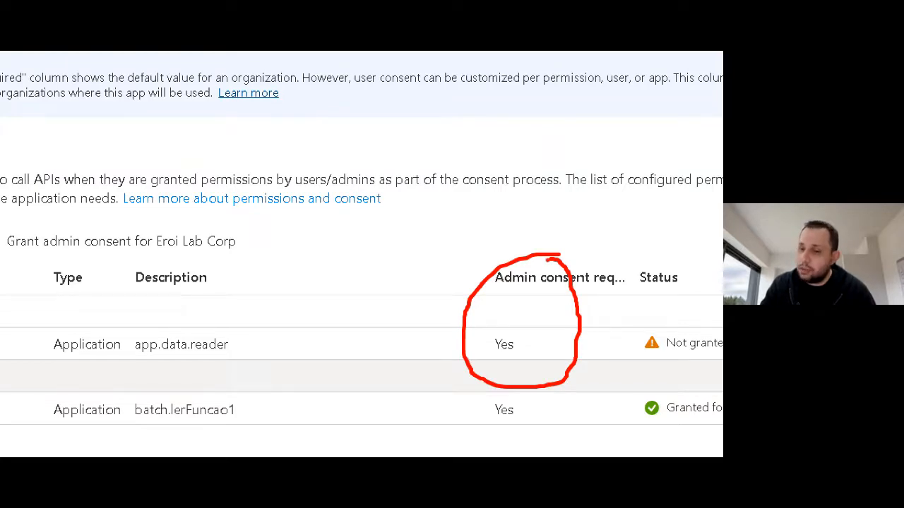
Mark app.data.reader and its consent status, then grant admin consent for Eroi Lab Corp to MSgraphapp's configured permissions.
mouse_move(518, 344)
mouse_down()
mouse_move(642, 334)
mouse_move(650, 346)
mouse_up()
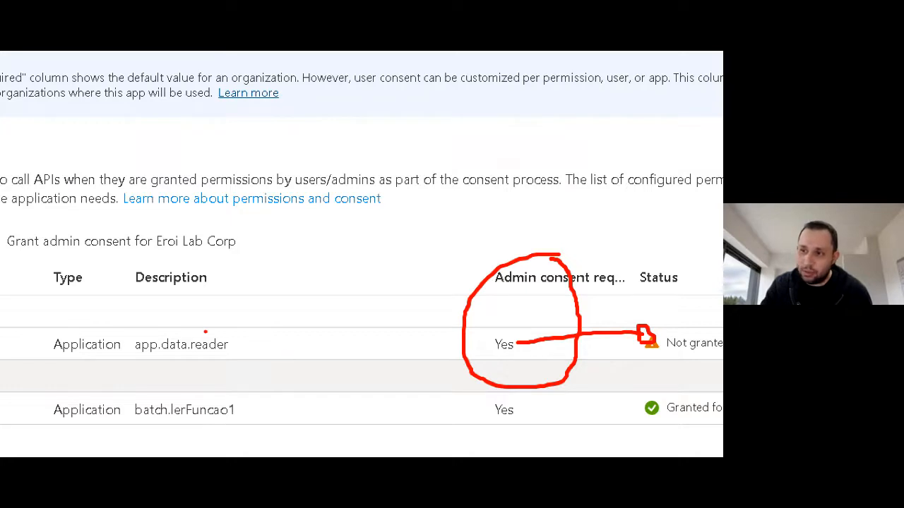
mouse_move(182, 323)
mouse_down()
mouse_move(262, 372)
mouse_move(157, 326)
mouse_up()
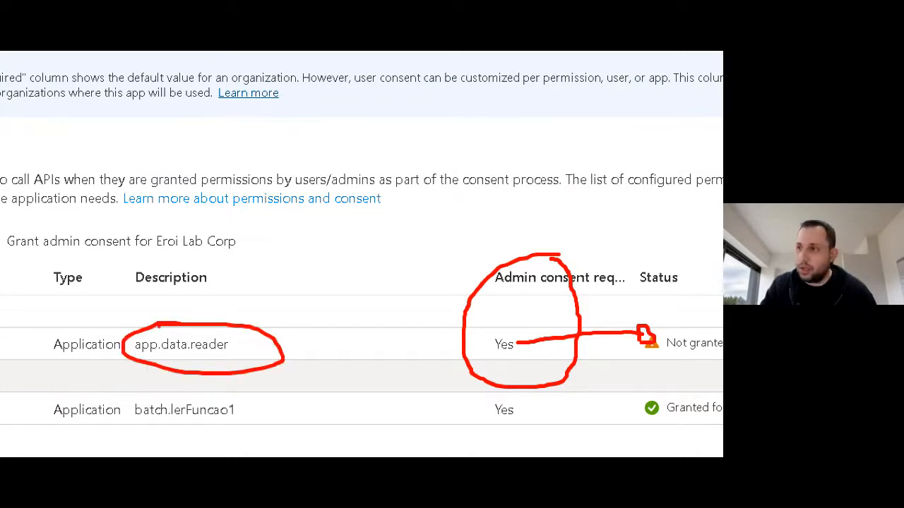
key(Escape)
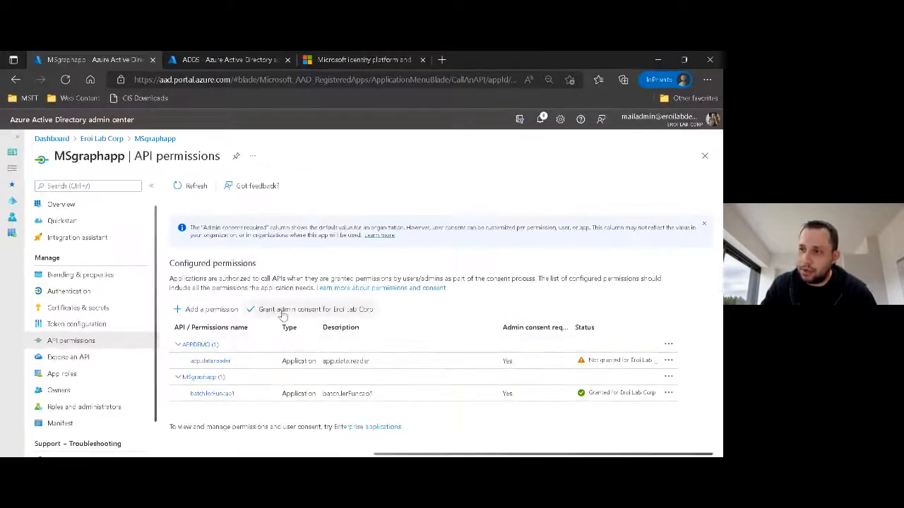
click(281, 316)
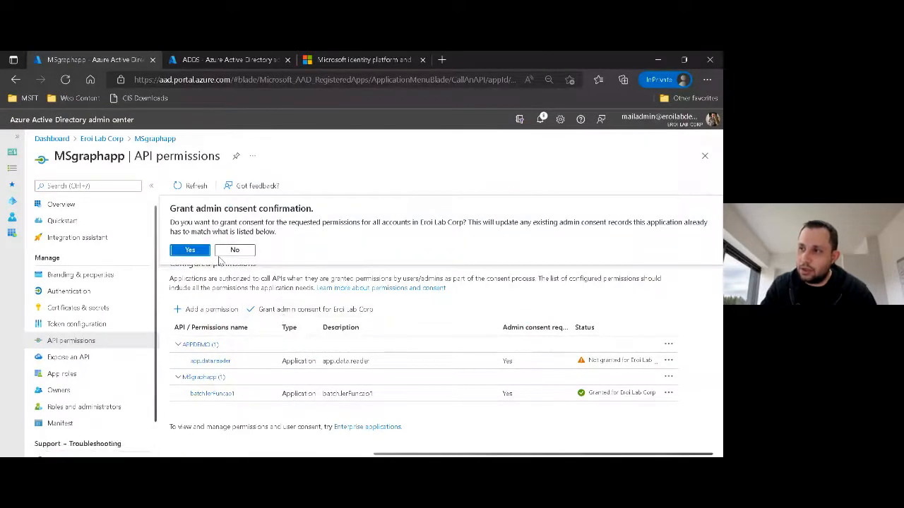
click(196, 251)
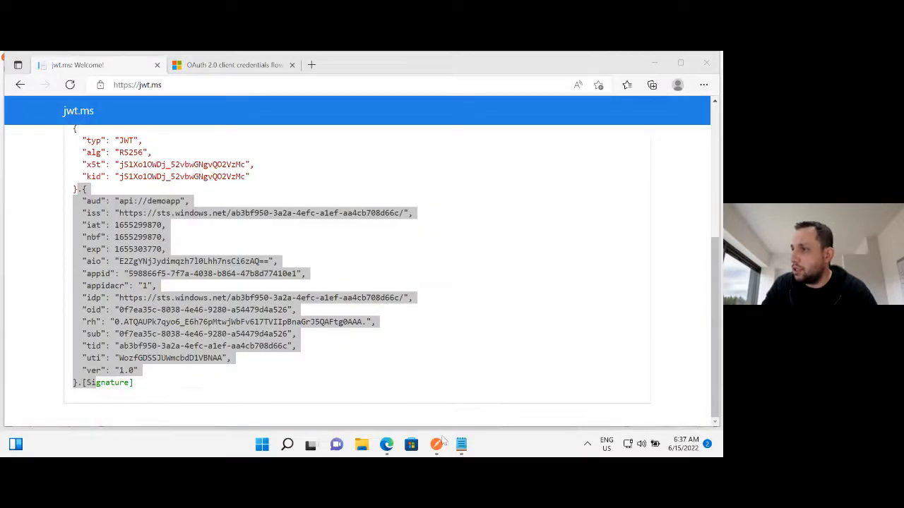
Switch to Postman, resend the Client Credential token request, and copy the new access_token value from the response.
click(437, 445)
click(650, 171)
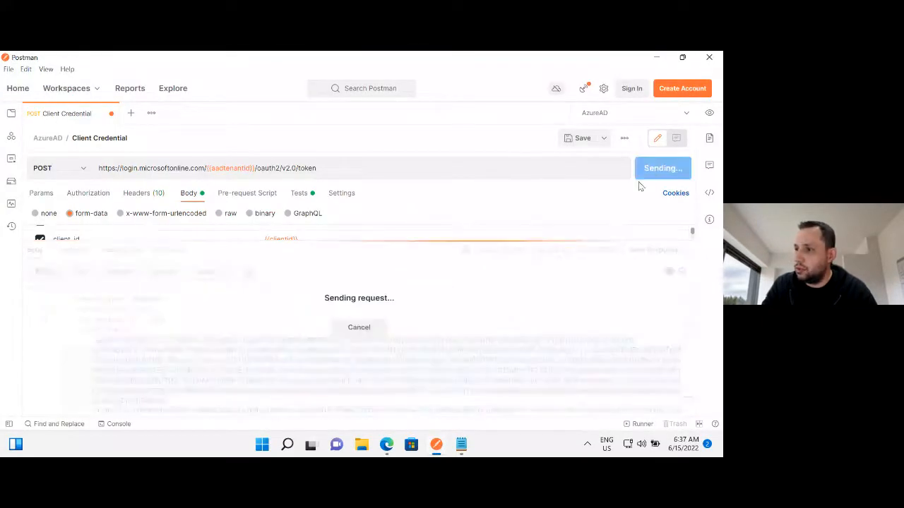
drag(95, 341, 302, 397)
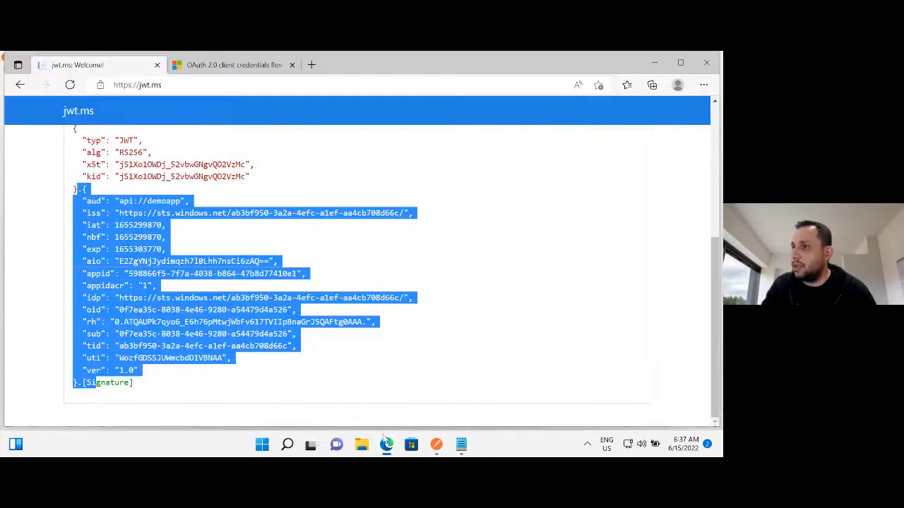
Switch to jwt.ms in the browser and replace the content of the token field with the newly copied access token.
key(alt+Tab)
scroll(220, 132, up, 4)
click(223, 198)
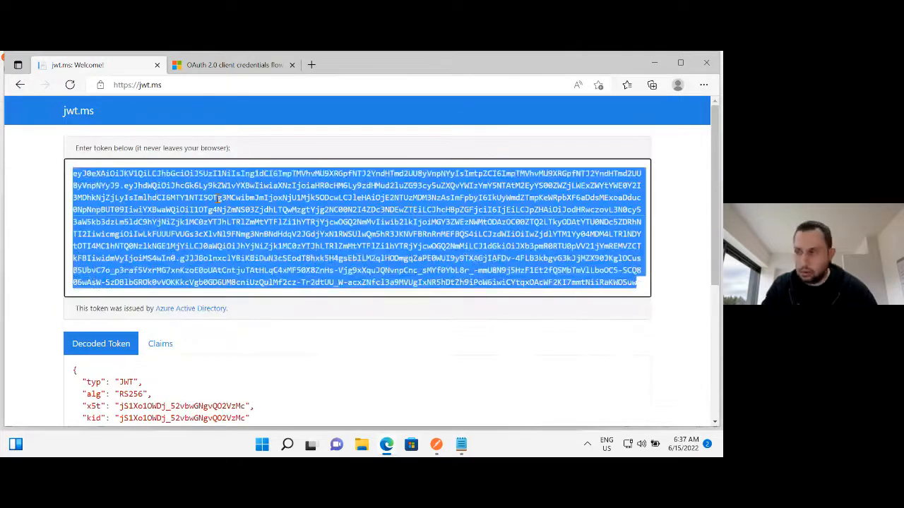
key(ctrl+v)
Examine the decoded token's aud claim, roles claim and signature, highlighting each of them in the payload.
scroll(272, 235, down, 3)
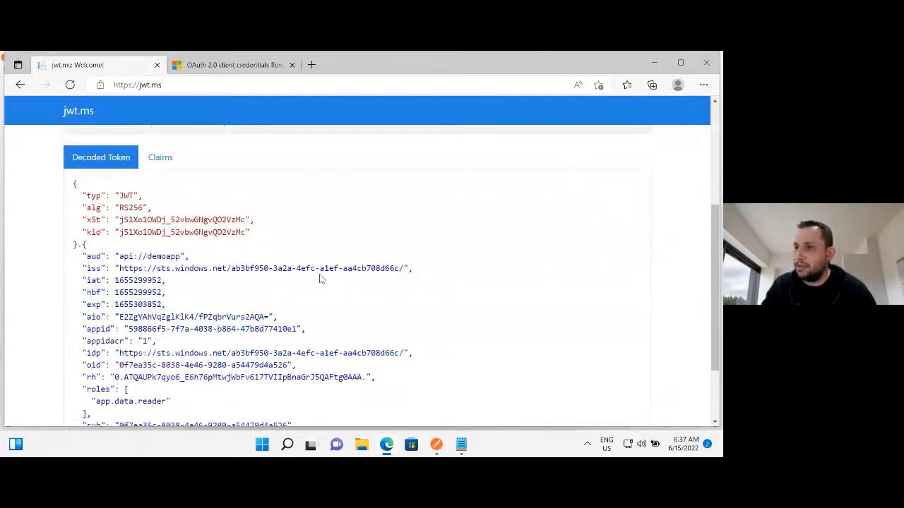
scroll(320, 279, down, 2)
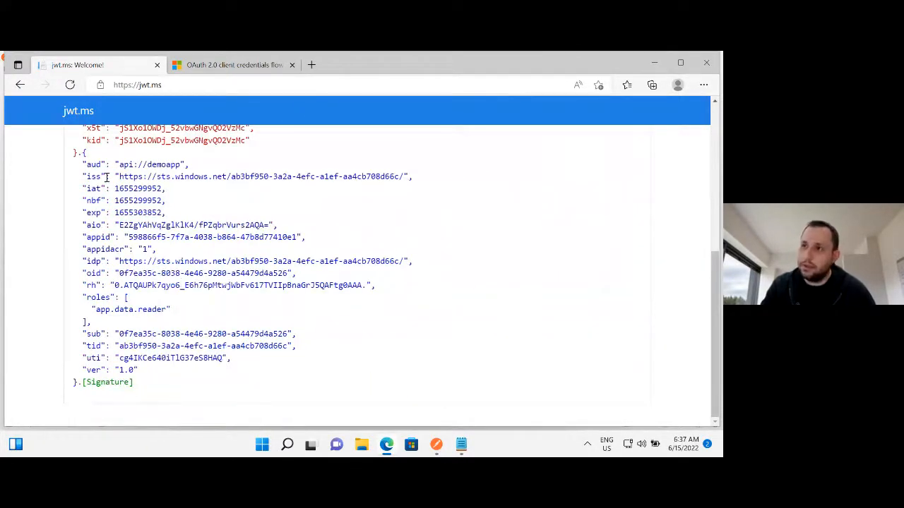
drag(82, 164, 184, 165)
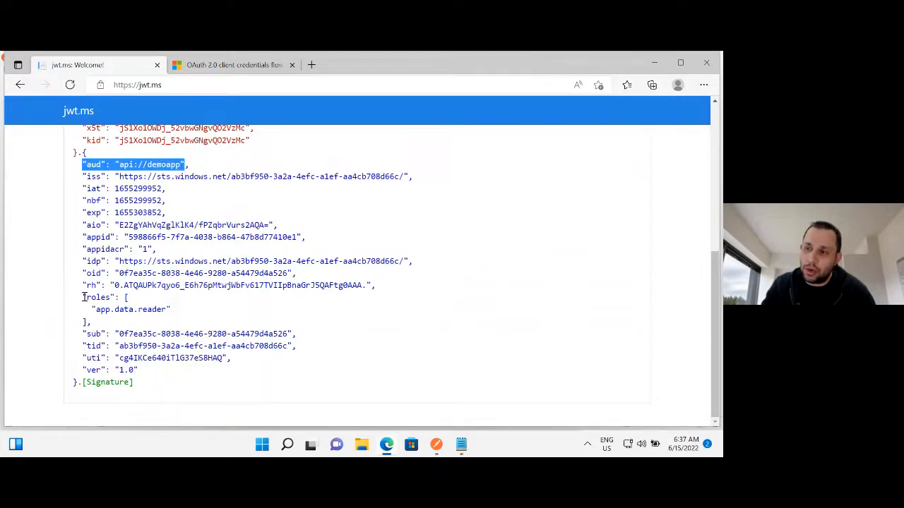
drag(83, 297, 177, 326)
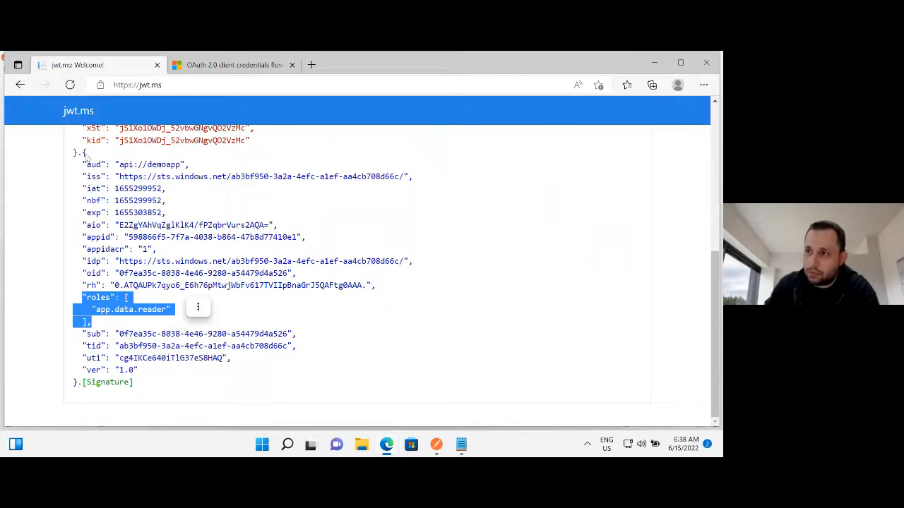
drag(85, 164, 187, 164)
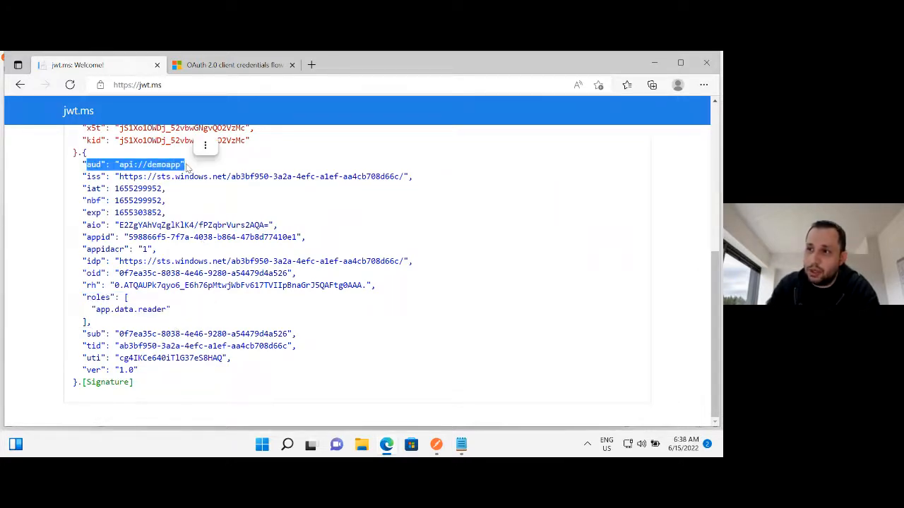
drag(87, 297, 148, 322)
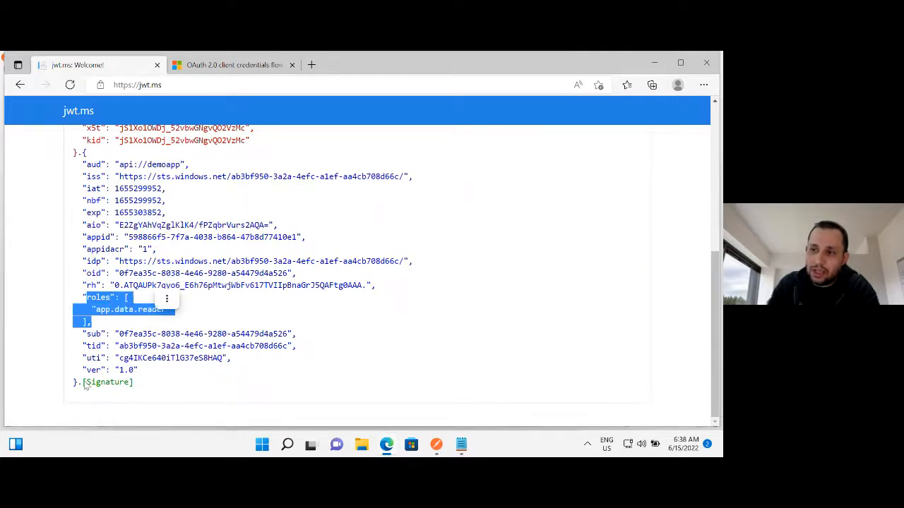
drag(82, 382, 141, 386)
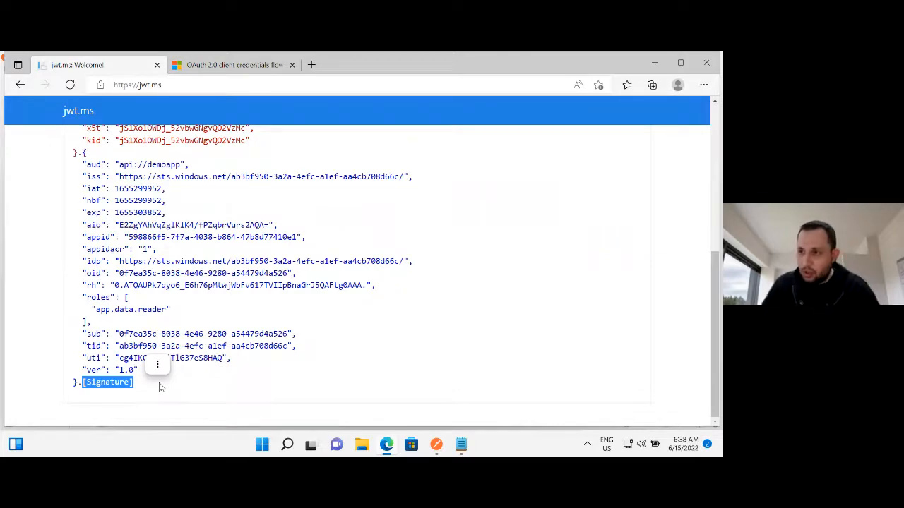
click(91, 295)
drag(91, 296, 152, 310)
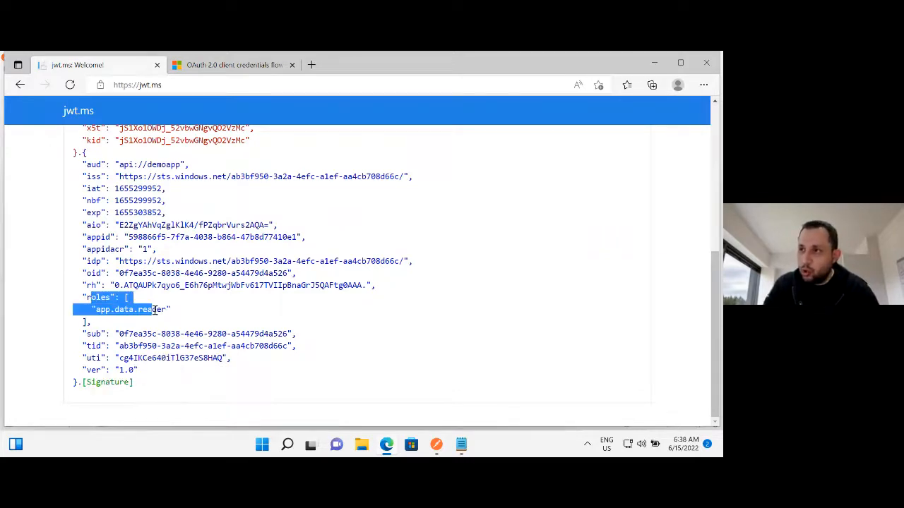
Return to MSgraphapp's API permissions in the Azure AD admin center and add APPDEMO's delegated permission user.data.reader.
mouse_move(623, 54)
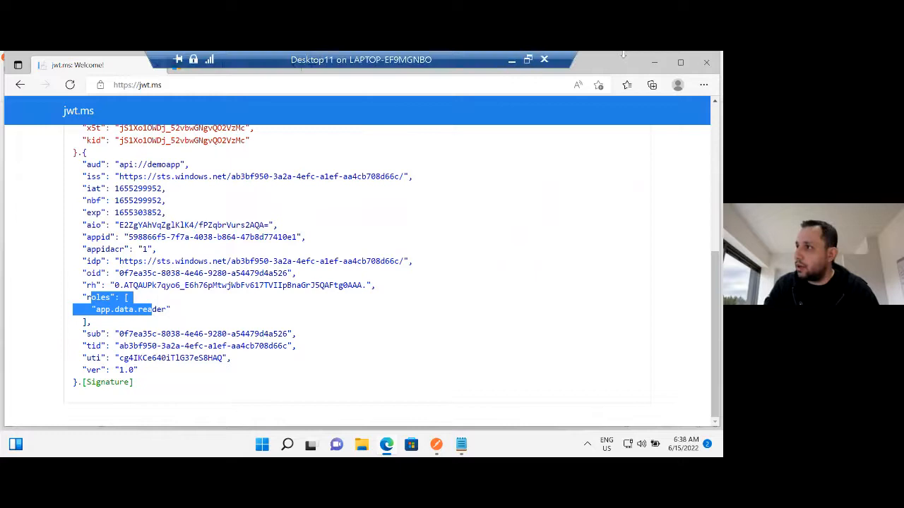
click(511, 61)
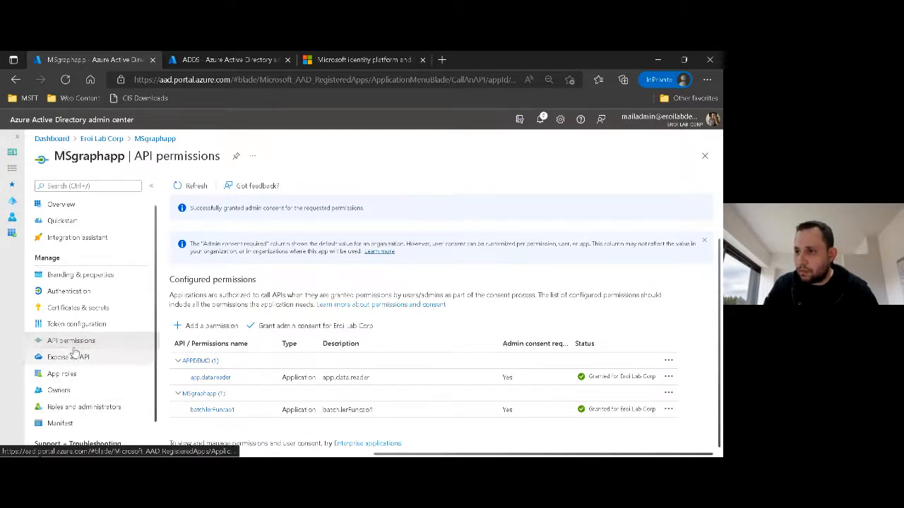
click(209, 325)
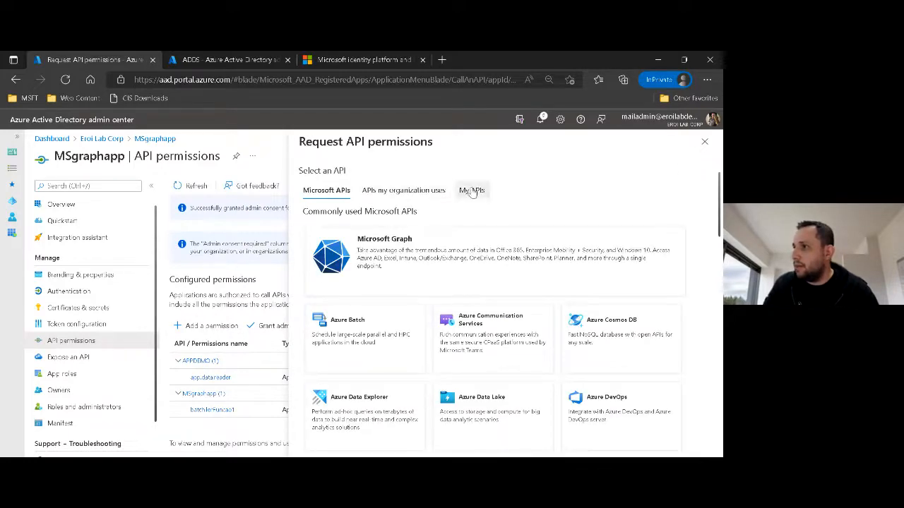
click(470, 190)
click(325, 301)
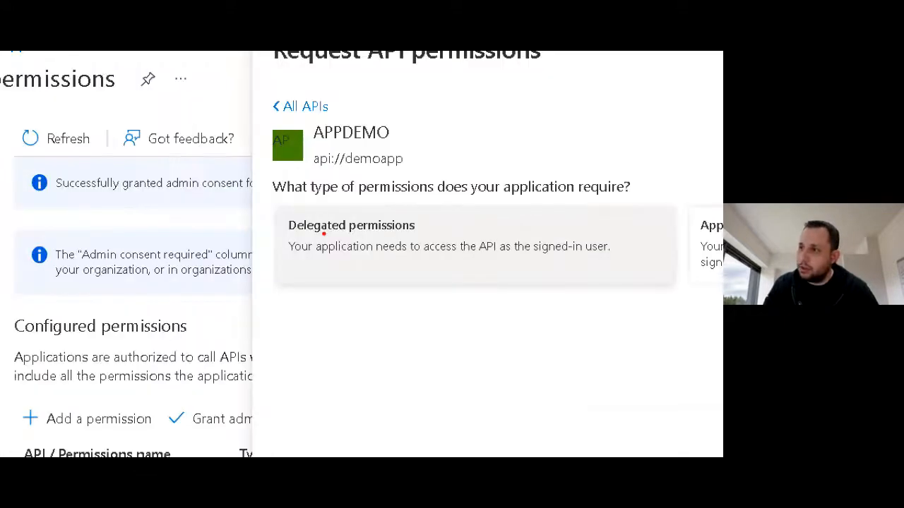
mouse_move(406, 210)
mouse_down()
mouse_move(237, 233)
mouse_move(435, 240)
mouse_move(378, 210)
mouse_up()
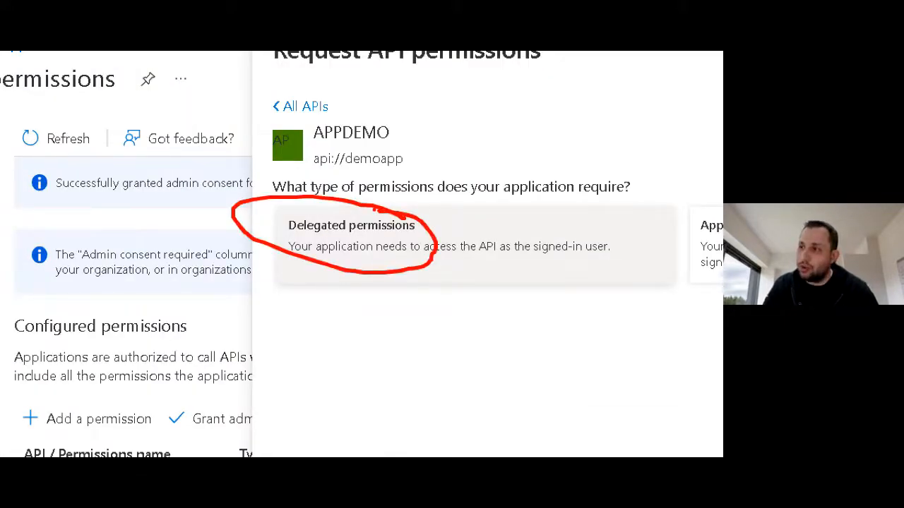
click(362, 247)
scroll(393, 393, down, 1)
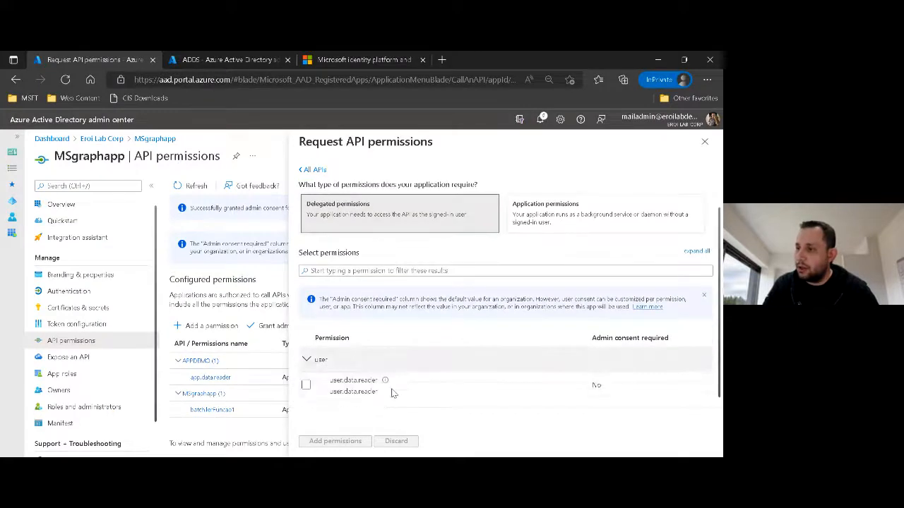
click(307, 386)
click(333, 443)
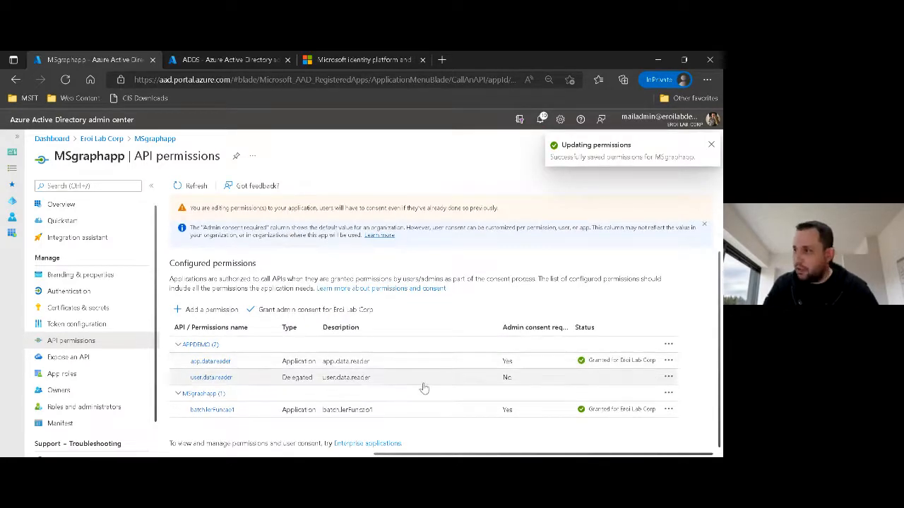
Mark the admin consent requirement of the delegated user.data.reader permission and the column's heading.
mouse_move(485, 368)
mouse_down()
mouse_move(462, 385)
mouse_move(511, 379)
mouse_move(463, 366)
mouse_up()
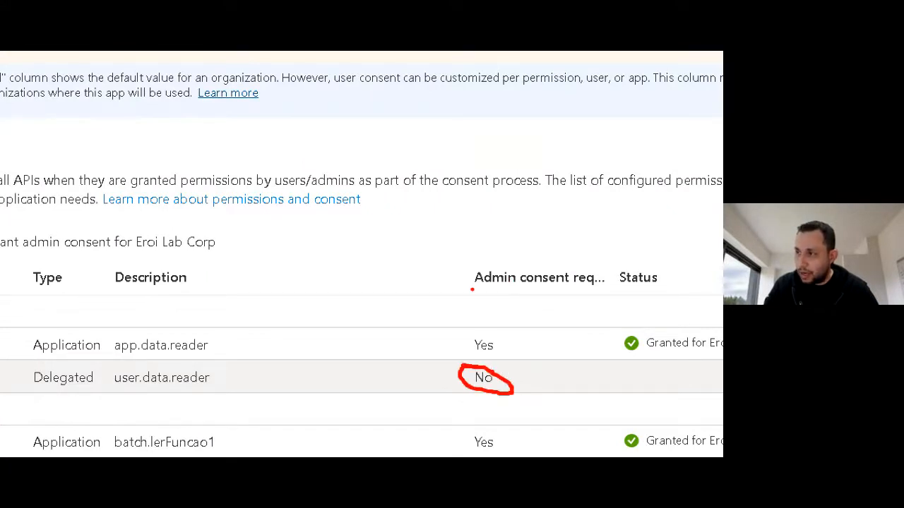
mouse_move(472, 288)
mouse_down()
mouse_move(586, 290)
mouse_move(473, 269)
mouse_move(503, 301)
mouse_up()
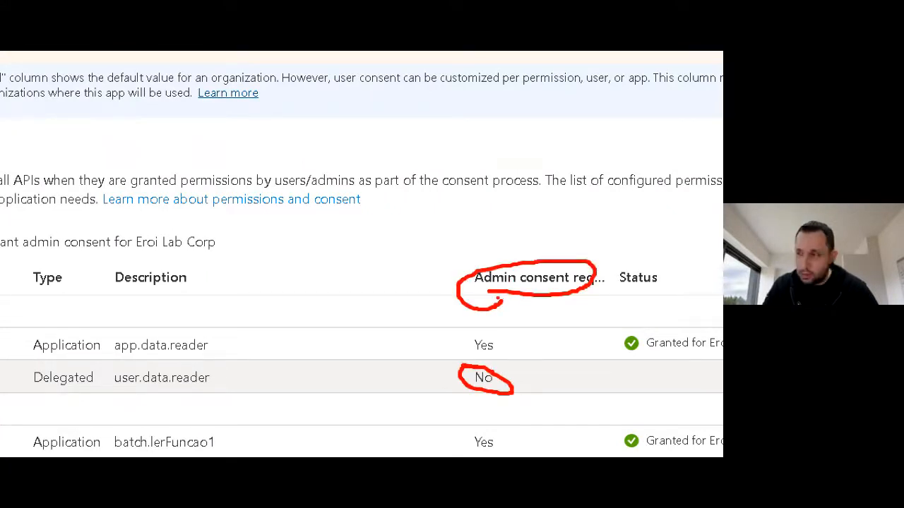
key(Escape)
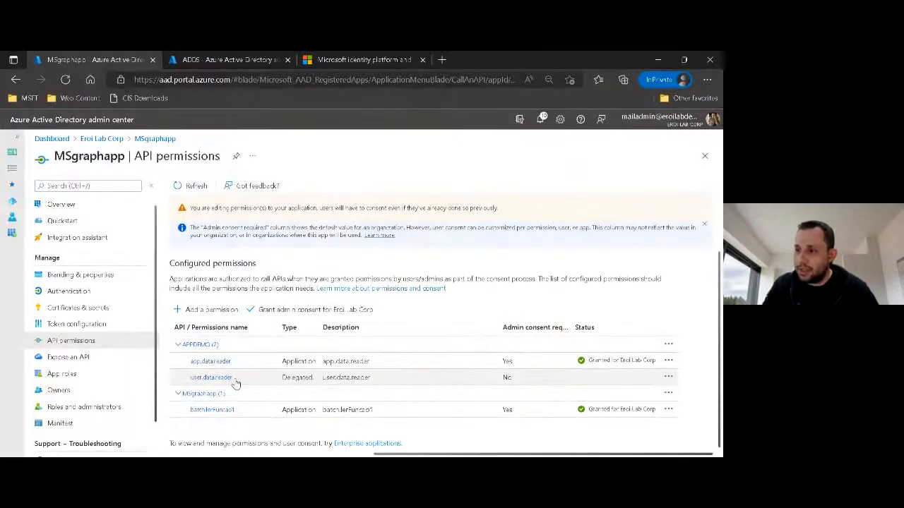
Open the details of user.data.reader, copy its full scope value api://demoapp/user.data.reader, and close the details.
click(223, 378)
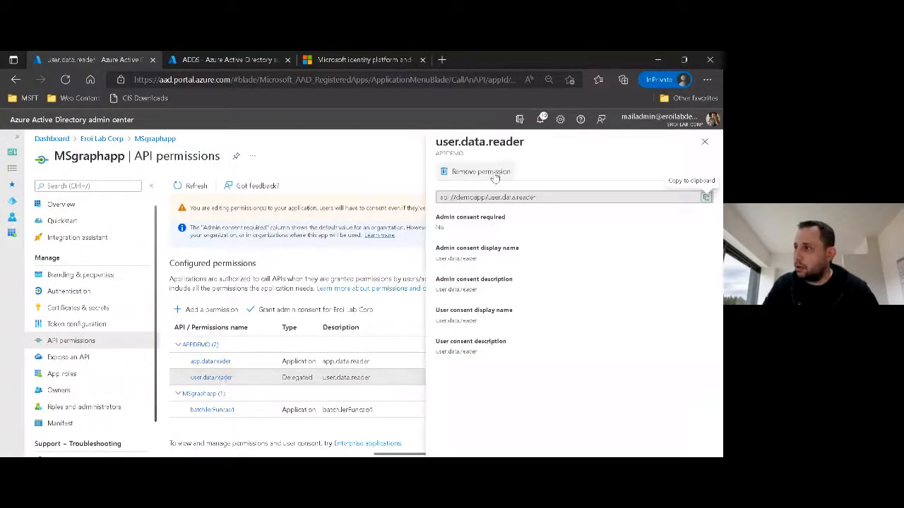
triple_click(489, 199)
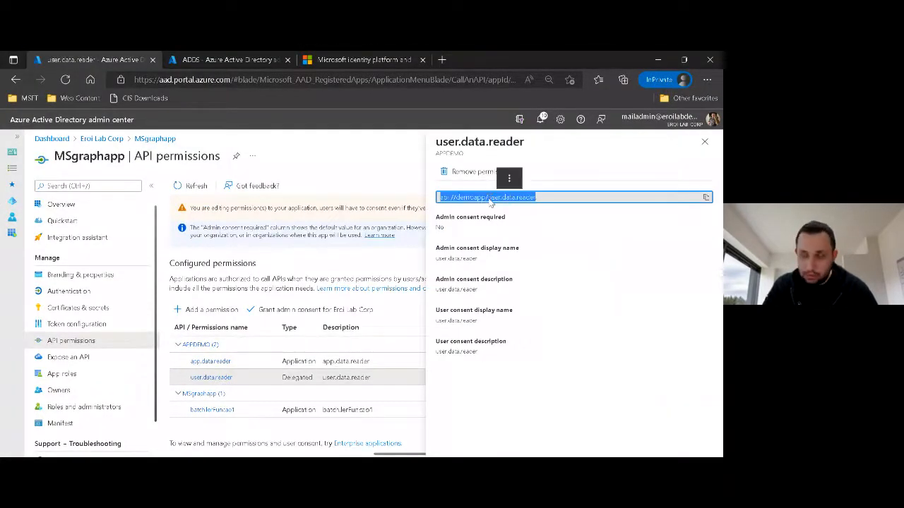
click(705, 143)
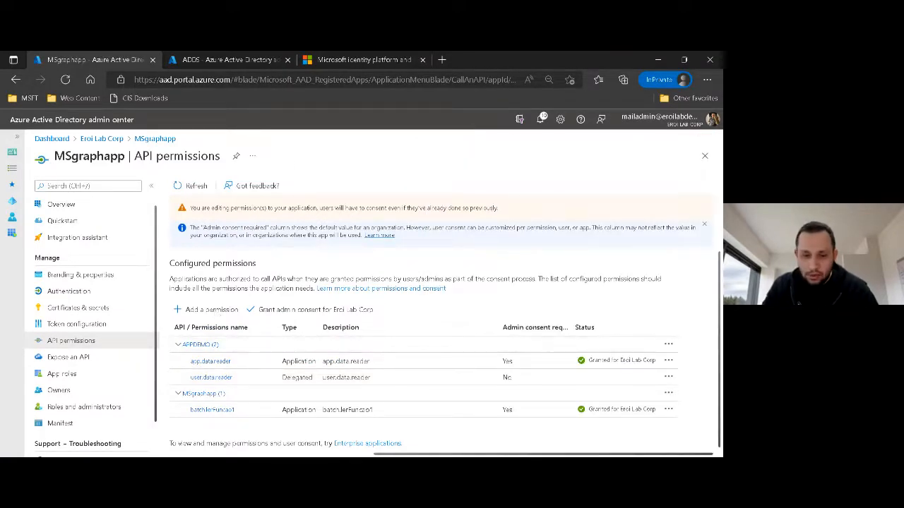
Switch back to Postman and close the Client Credential request, saving its changes.
key(alt+Tab)
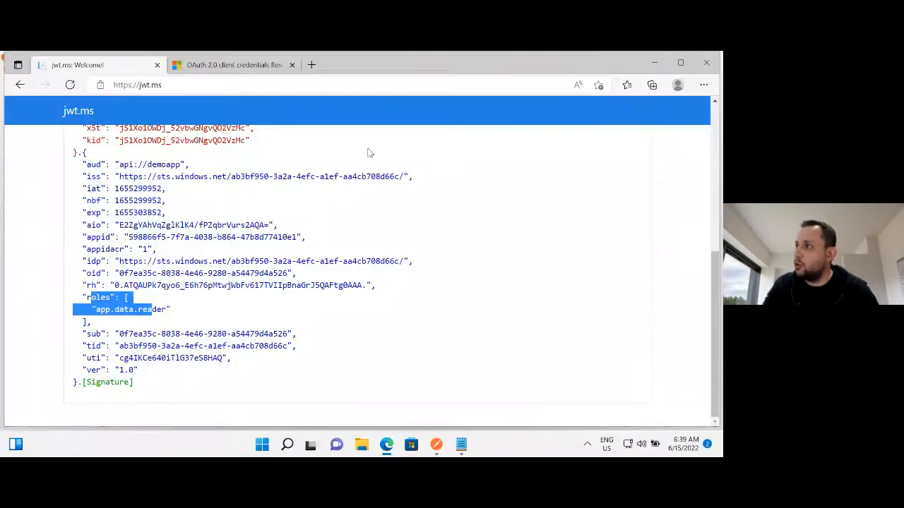
click(654, 65)
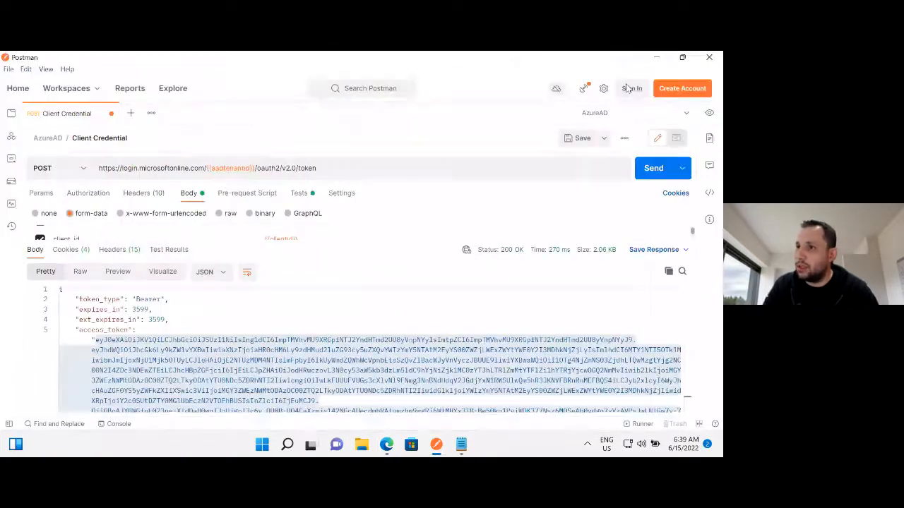
click(110, 114)
click(466, 346)
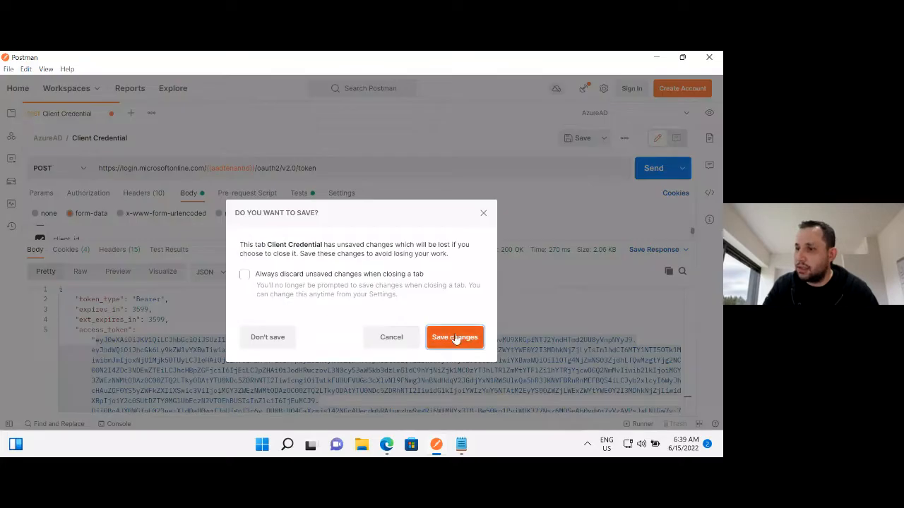
Open the AuthorizationCodeFlow request from the AzureAD collection and hide the collections list for more room.
click(9, 423)
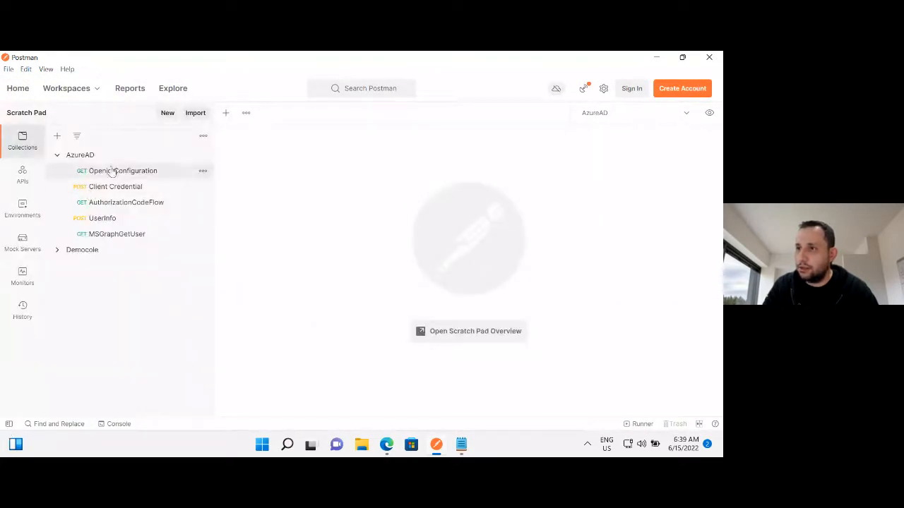
click(126, 203)
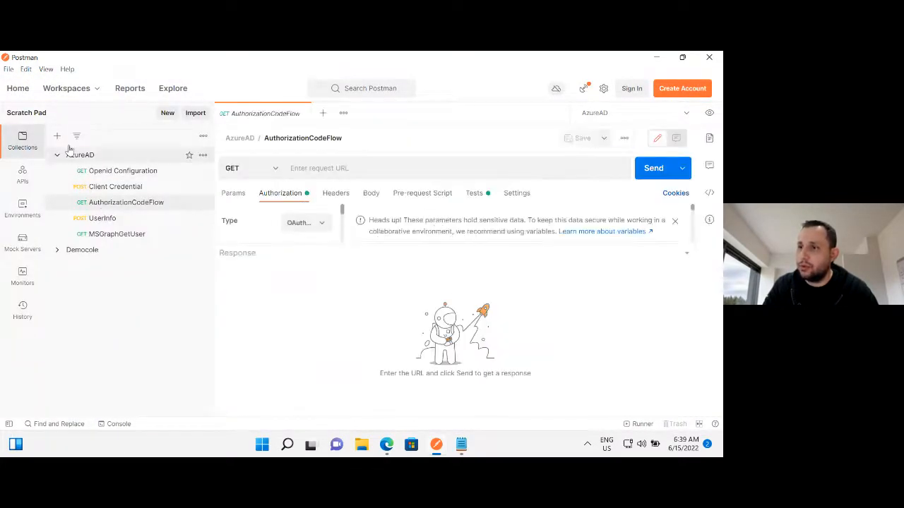
click(11, 425)
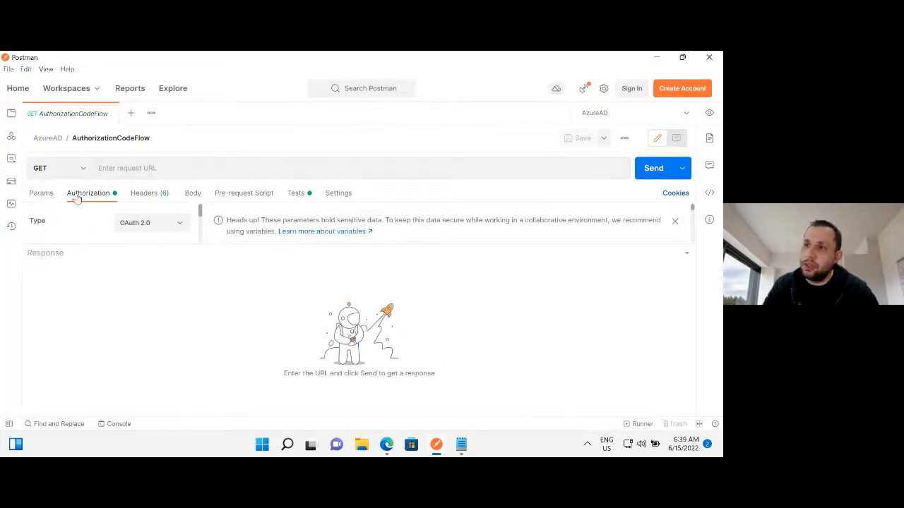
Enlarge the request's OAuth 2.0 authorization settings area and mark the full callback URL.
click(142, 225)
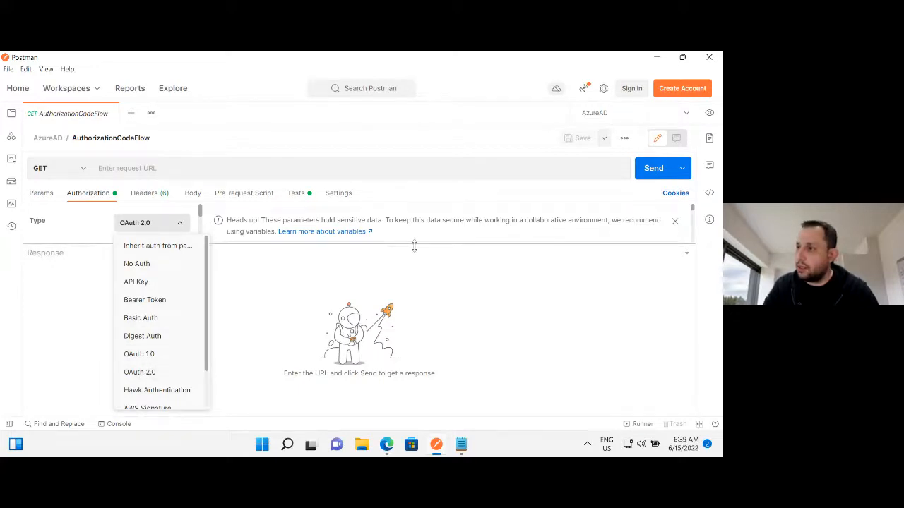
drag(414, 245, 422, 362)
scroll(550, 325, down, 10)
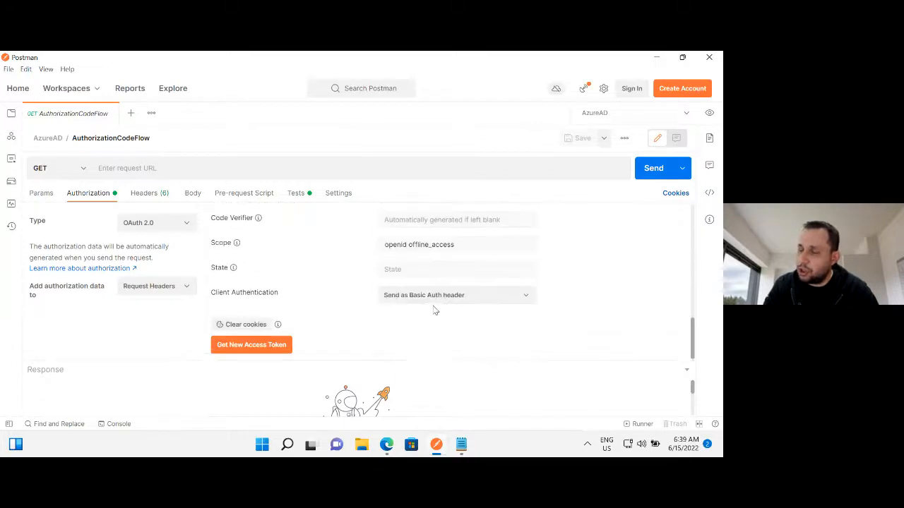
scroll(423, 313, up, 10)
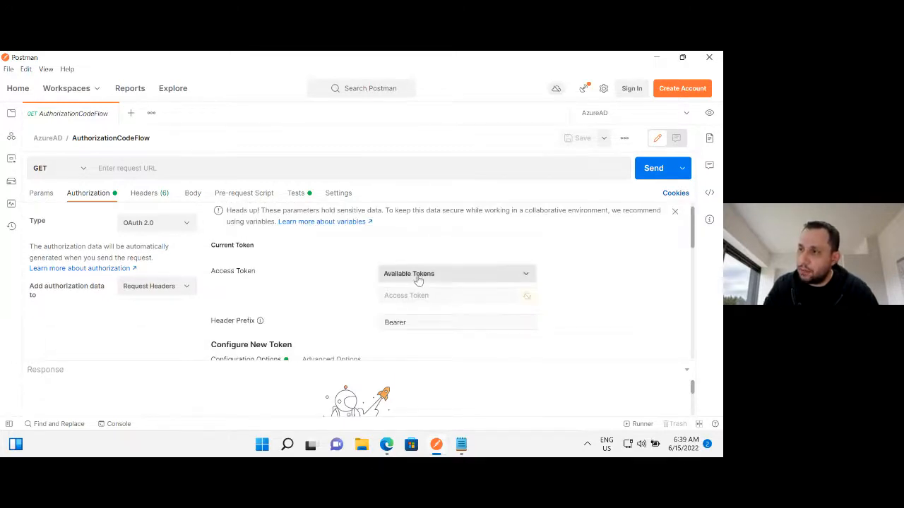
scroll(419, 279, down, 3)
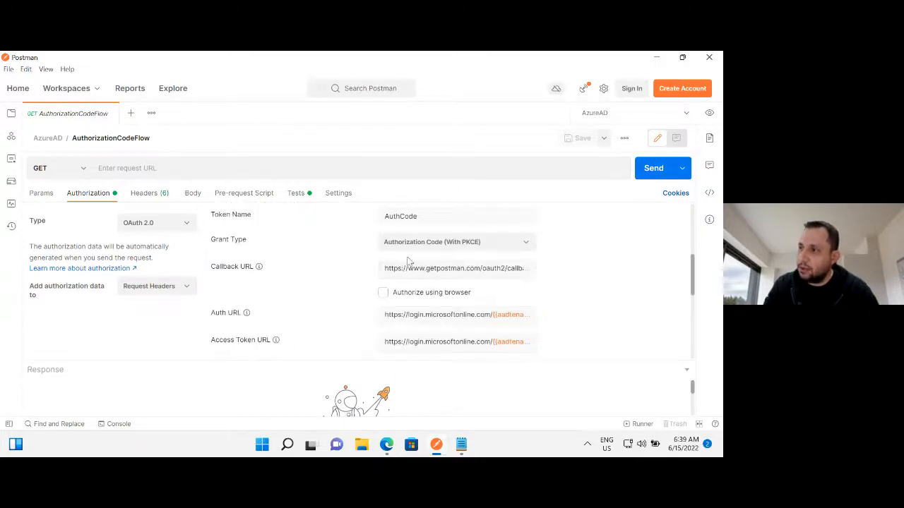
click(469, 269)
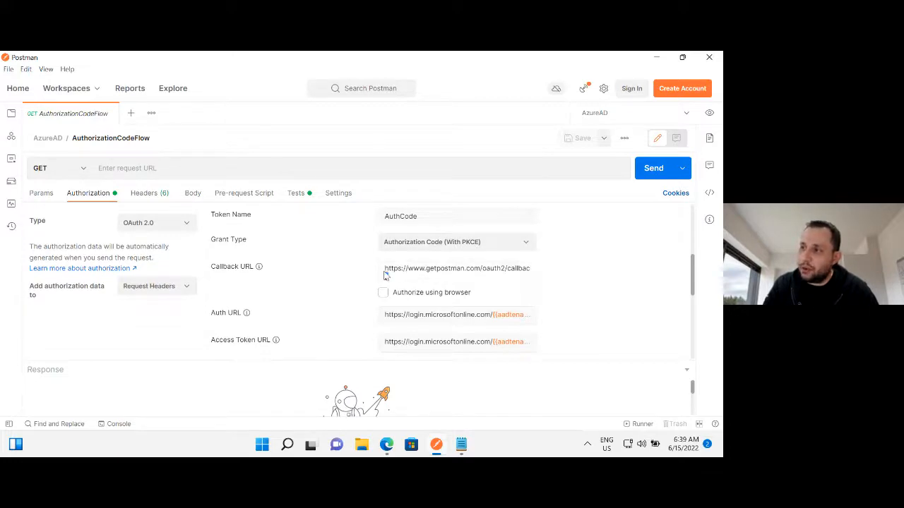
key(ctrl+a)
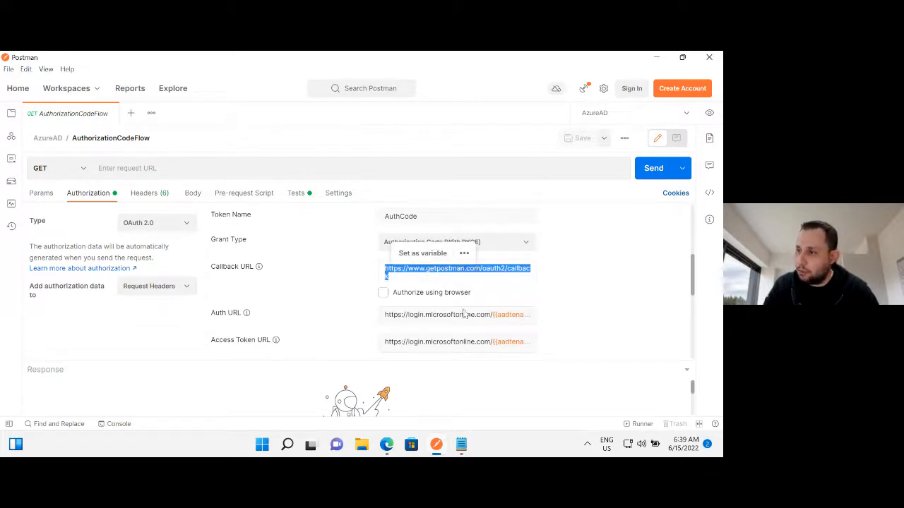
Switch to the browser and load the Azure Active Directory admin center in place of the client credentials documentation page.
click(386, 445)
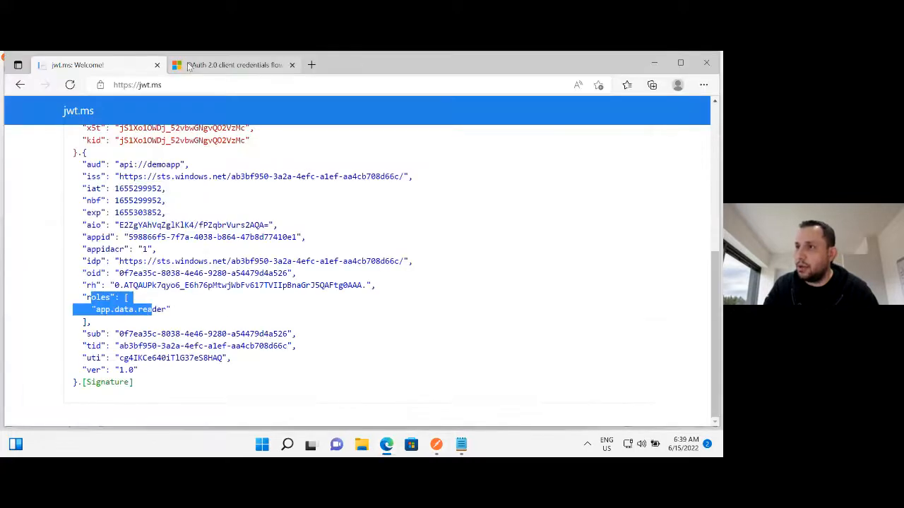
click(250, 67)
mouse_move(572, 55)
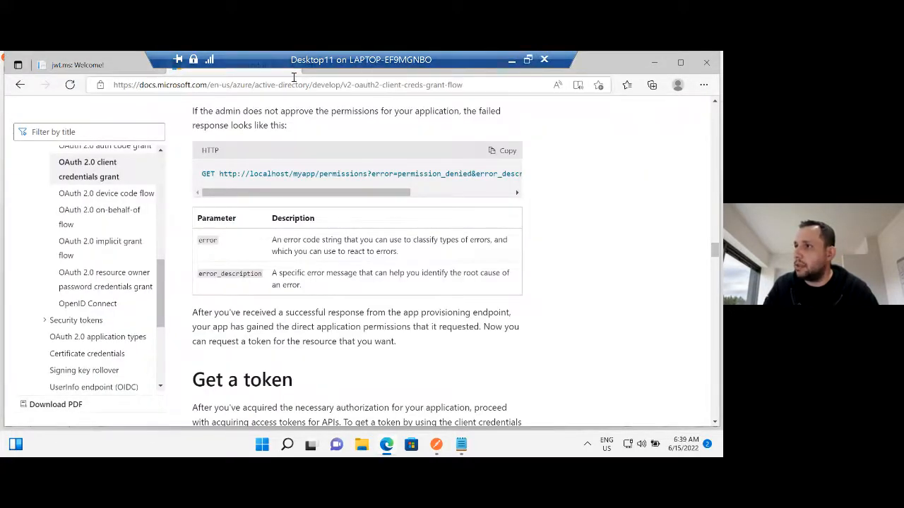
double_click(270, 84)
triple_click(271, 84)
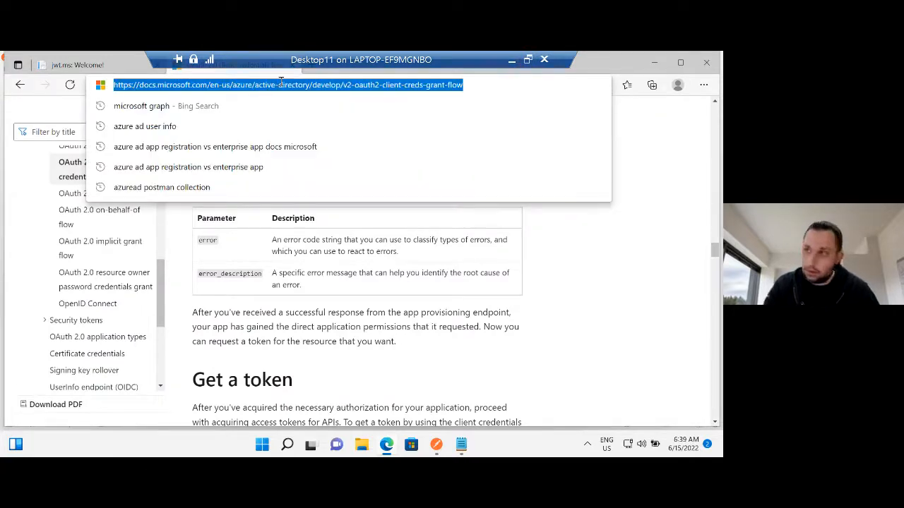
text(aad)
key(Return)
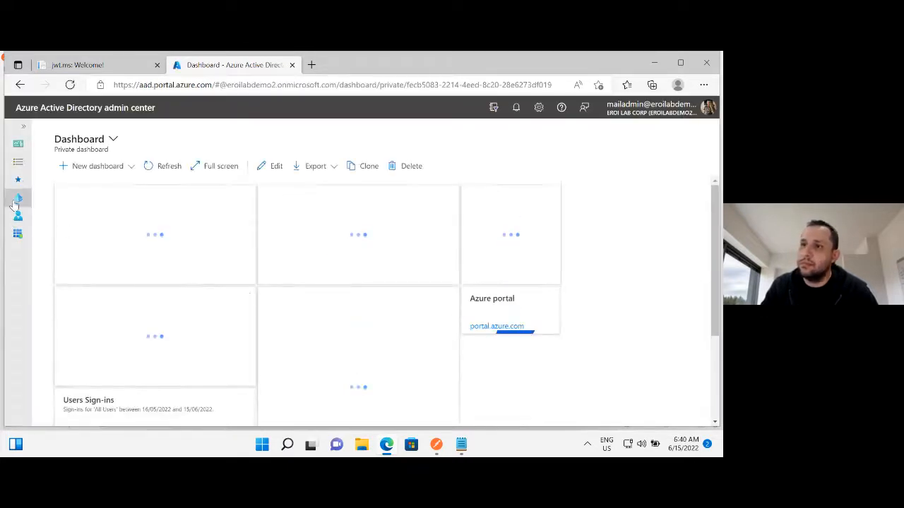
Open the MSgraphapp registration from the owned app registrations in Azure Active Directory.
click(18, 198)
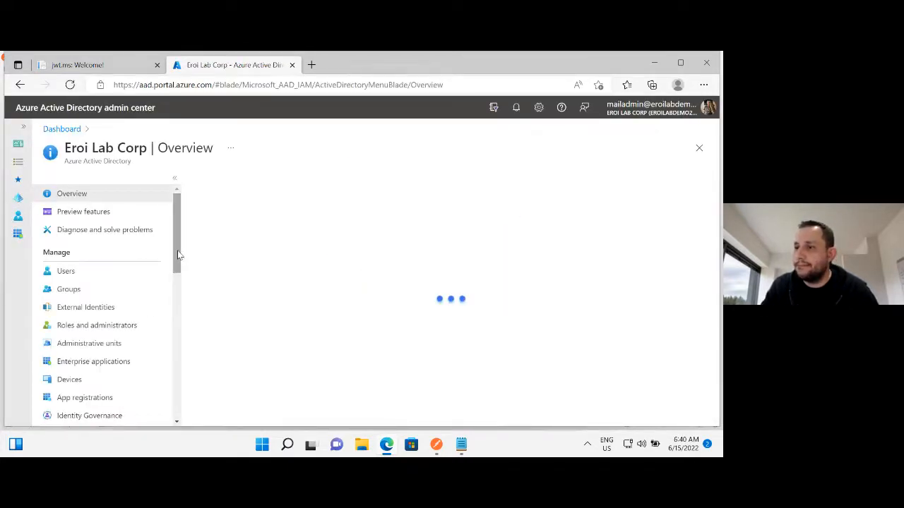
scroll(82, 350, down, 4)
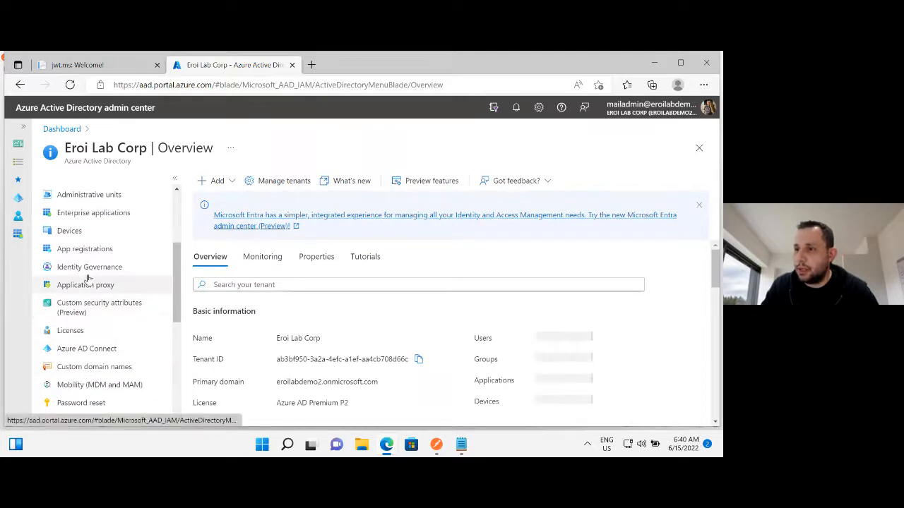
click(85, 250)
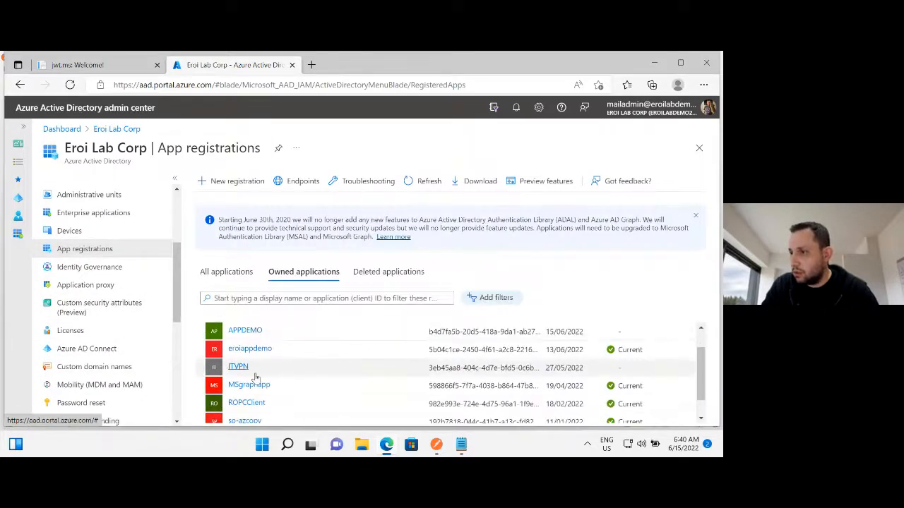
click(248, 386)
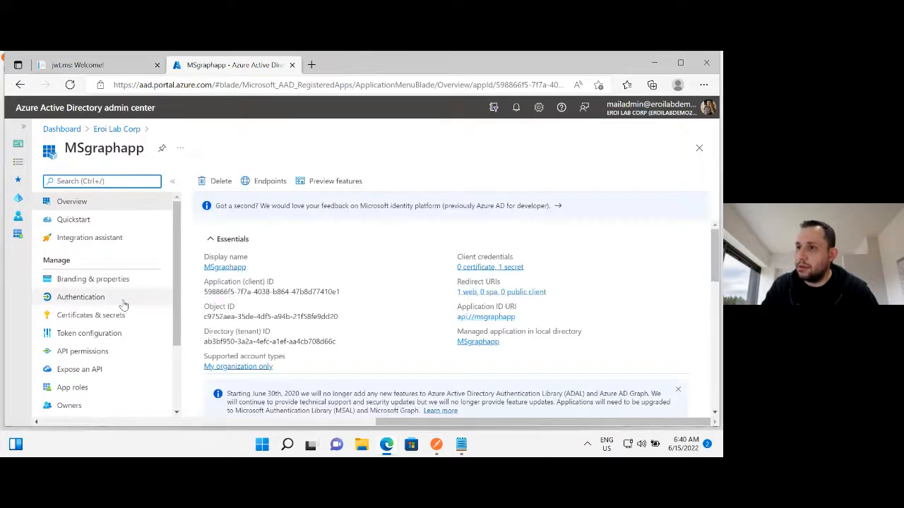
Open MSgraphapp's authentication settings and point out the web Redirect URIs heading and the Postman callback URI.
click(78, 297)
scroll(325, 298, down, 1)
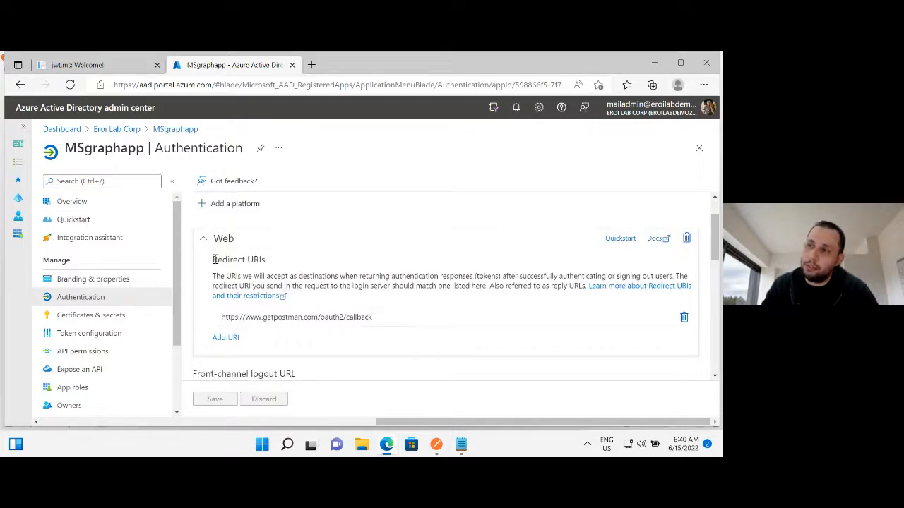
drag(213, 259, 261, 260)
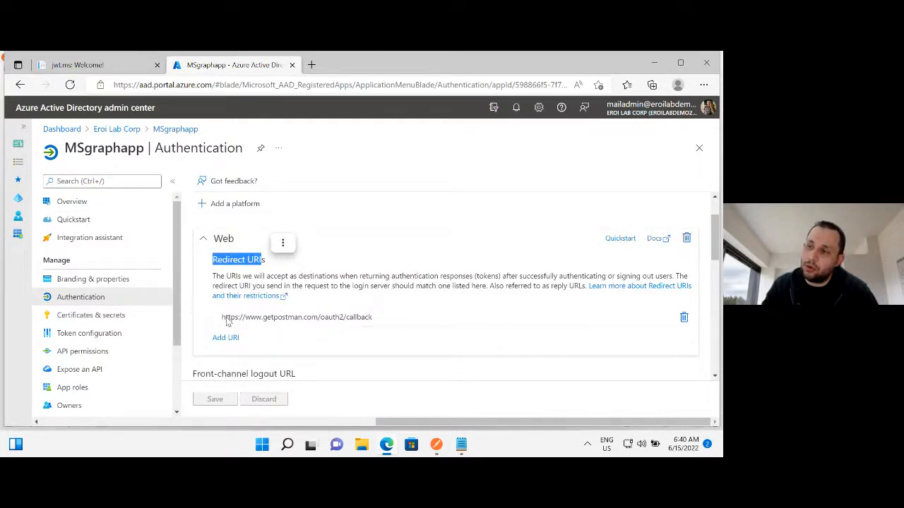
click(255, 319)
click(379, 319)
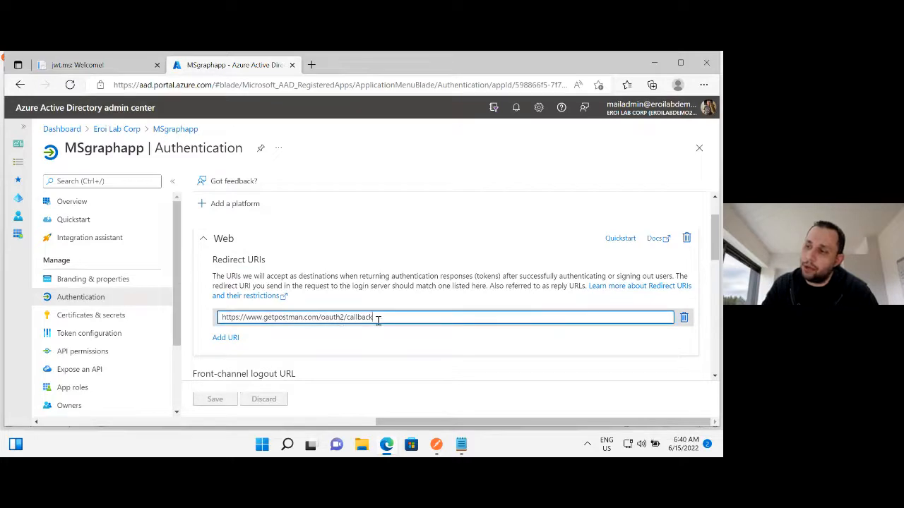
Switch back to Postman and mark the authorize endpoint in the Auth URL and the token endpoint in the Access Token URL.
click(437, 445)
click(581, 291)
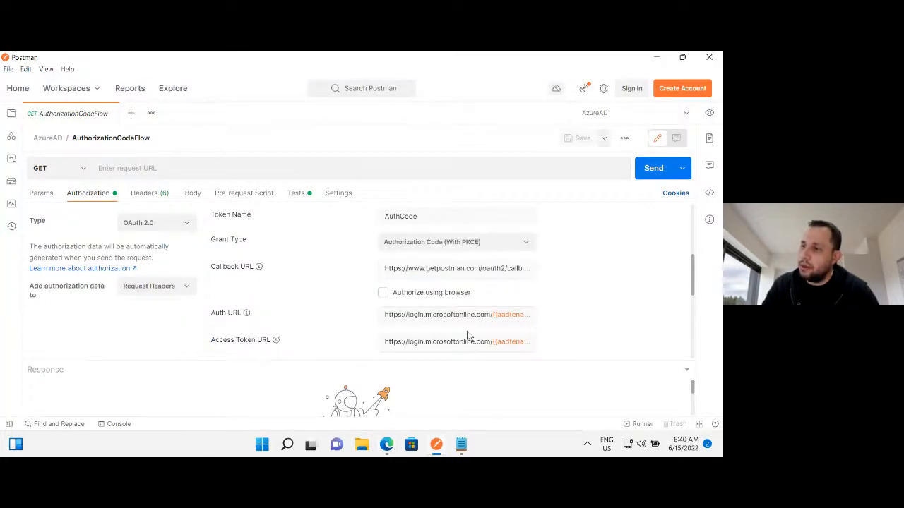
scroll(444, 242, down, 3)
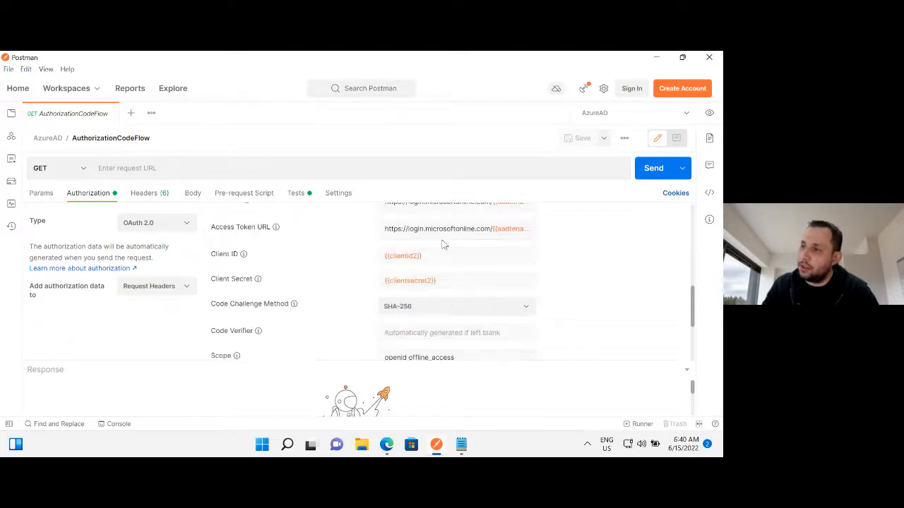
scroll(470, 268, up, 2)
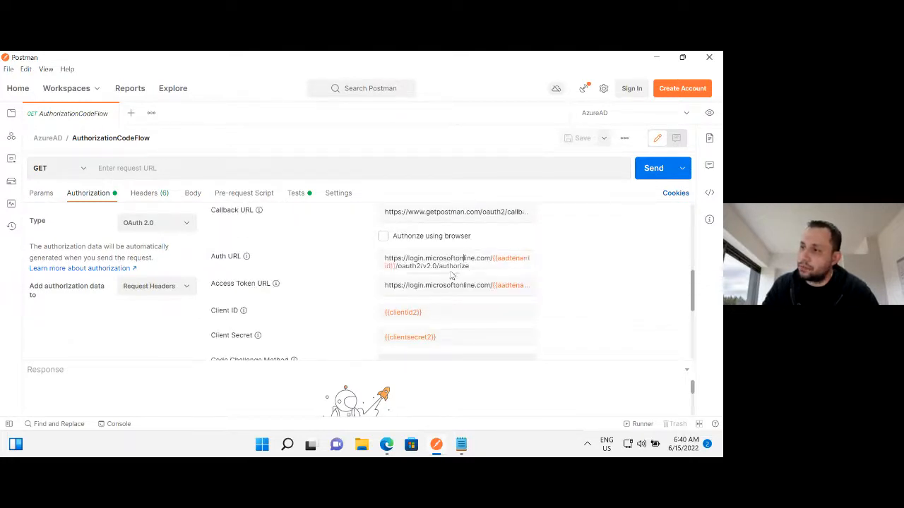
drag(447, 267, 468, 266)
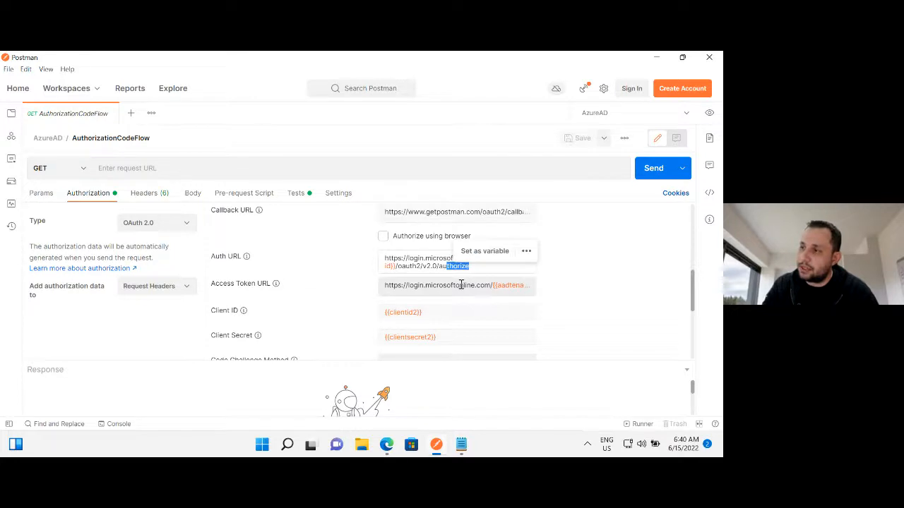
click(461, 285)
drag(441, 293, 457, 293)
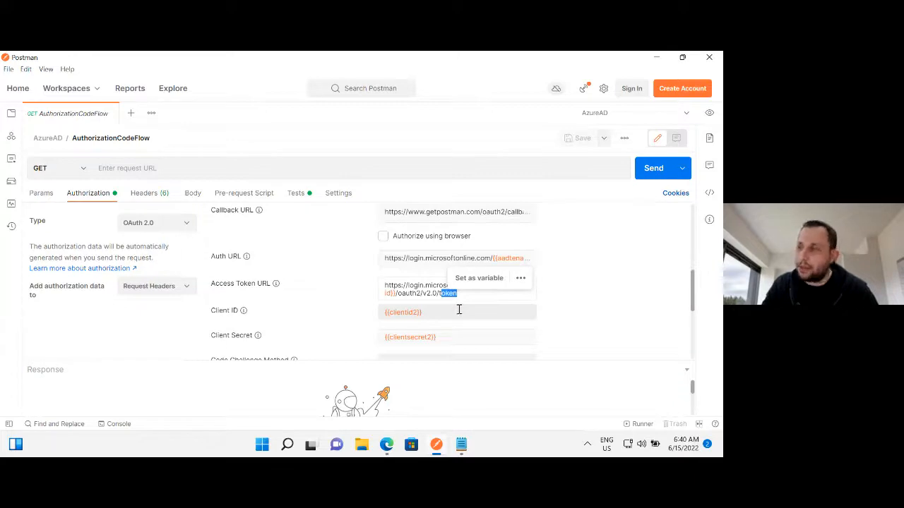
click(469, 258)
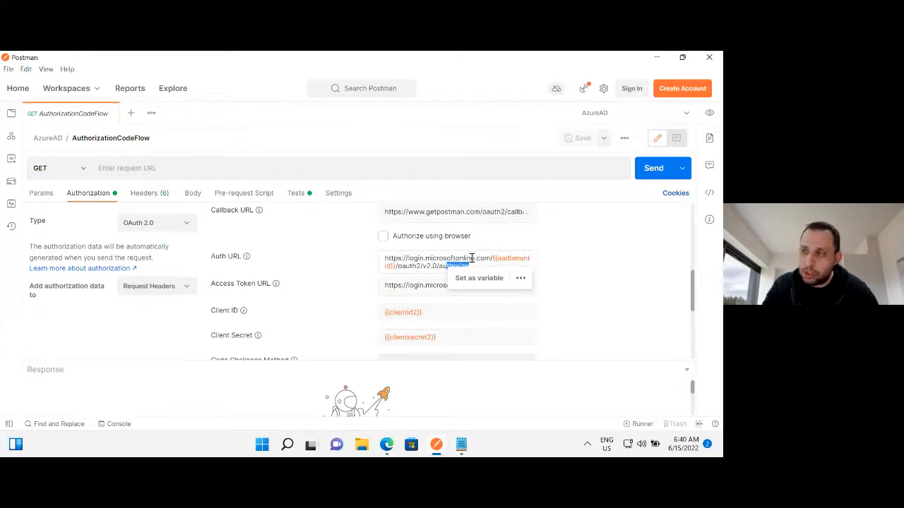
click(434, 285)
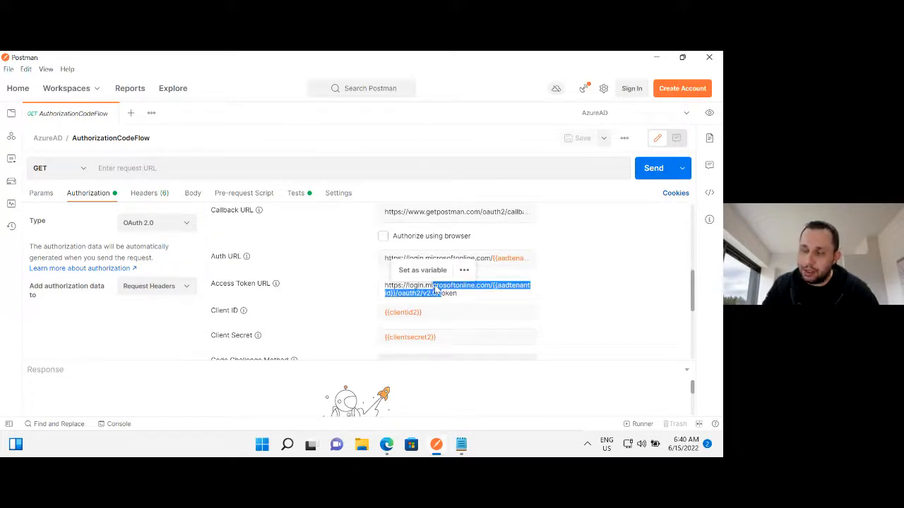
drag(436, 291, 445, 295)
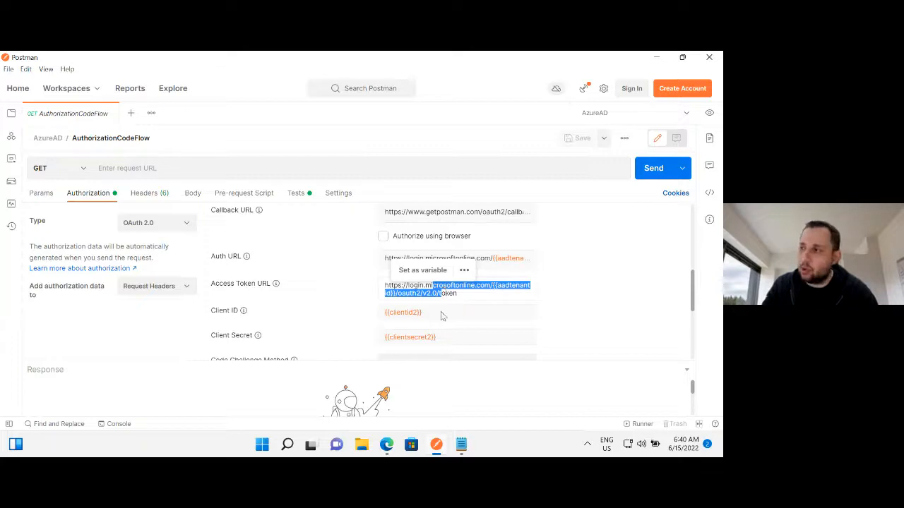
click(452, 313)
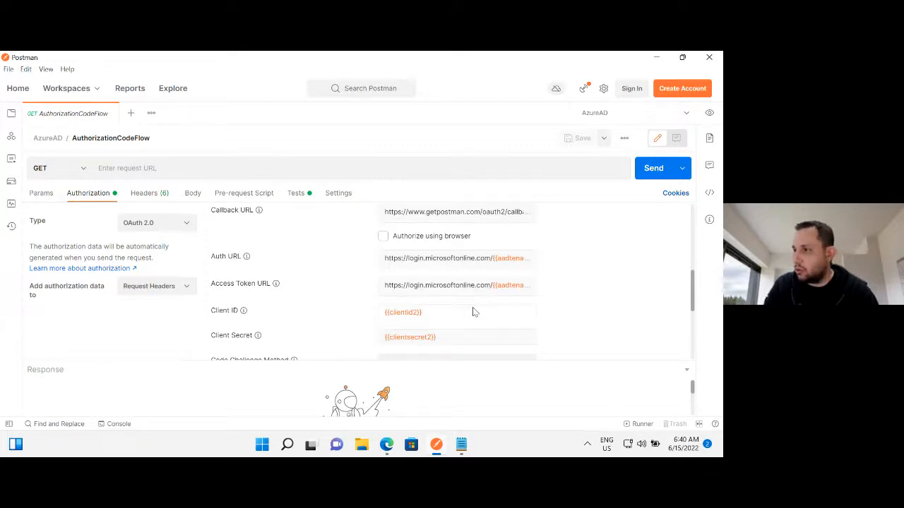
key(BackSpace)
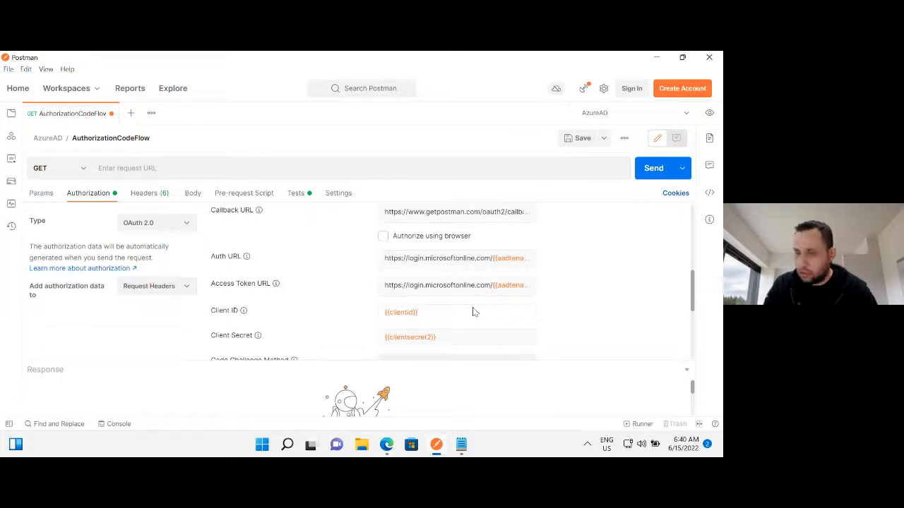
text(2)
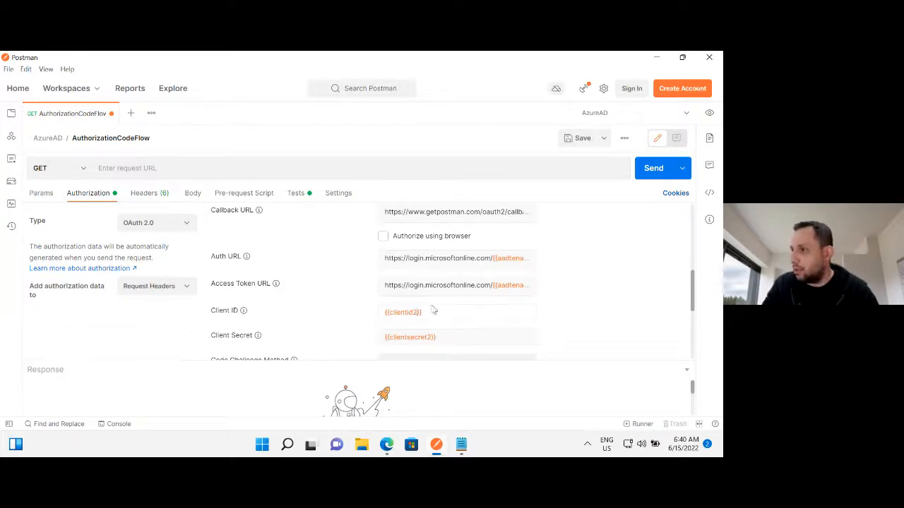
Switch to the browser and mark the start of the application (client) ID in MSgraphapp's overview.
click(390, 448)
click(74, 205)
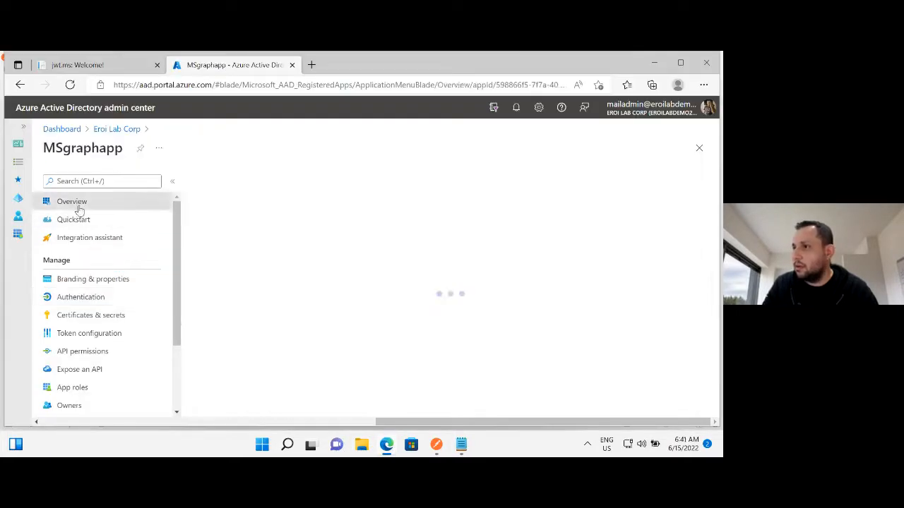
double_click(220, 293)
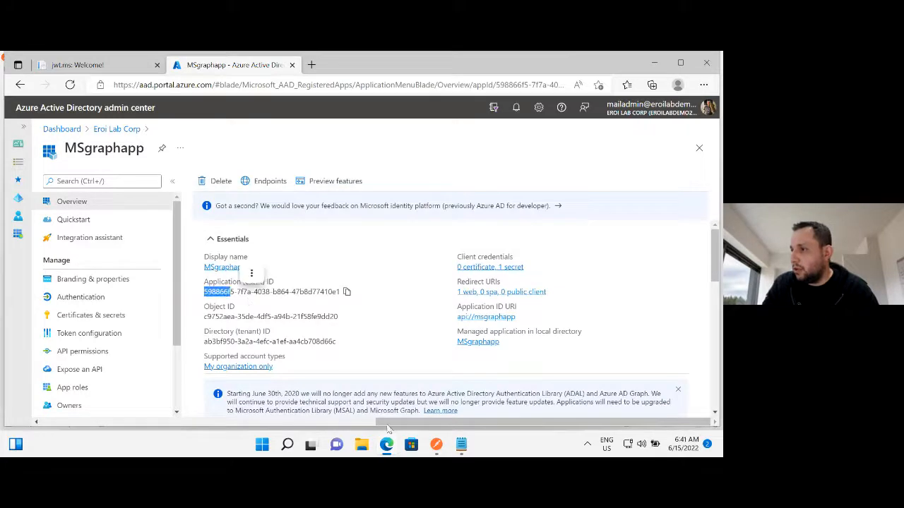
Switch back to Postman and set the Client ID to {{clientid}} and the Client Secret to {{clientsecret}}.
click(437, 444)
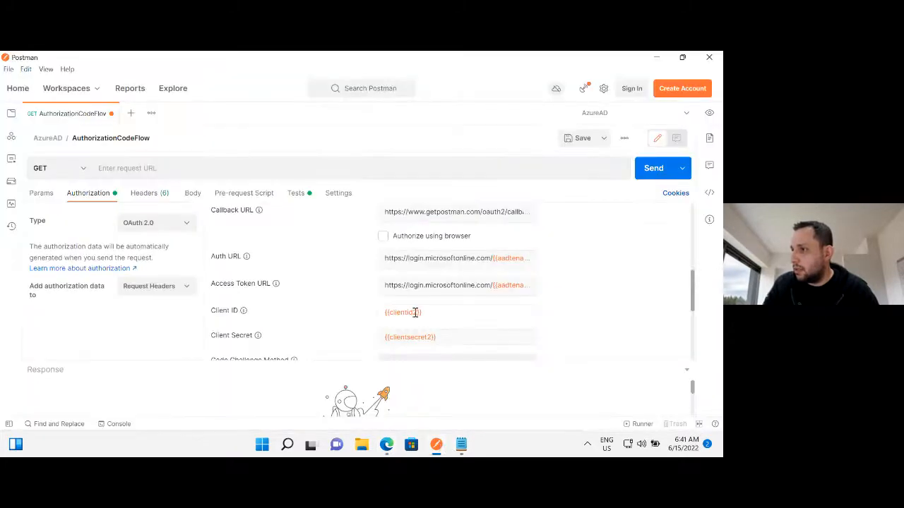
mouse_move(410, 312)
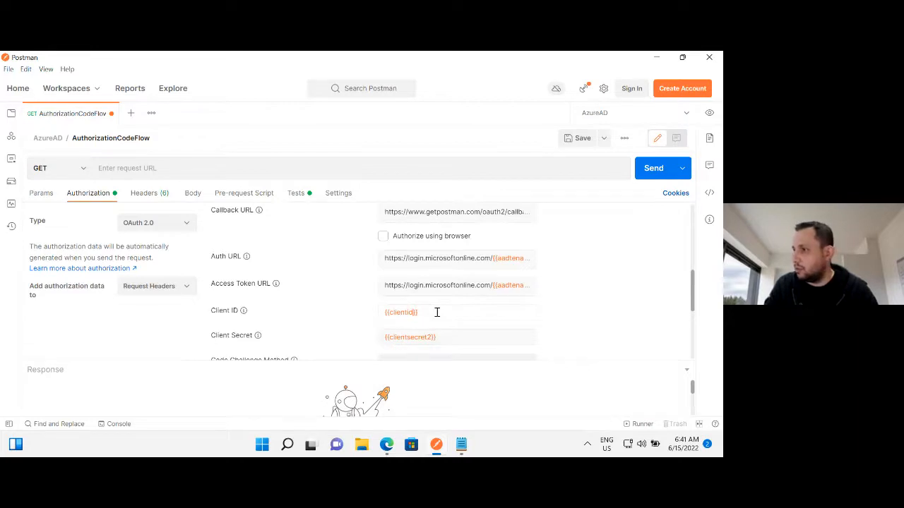
click(437, 312)
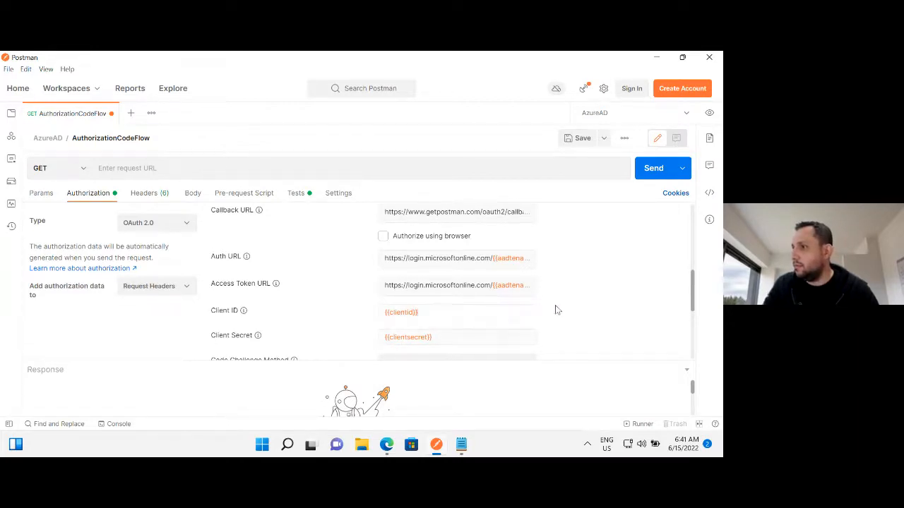
Append api://demoapp/user.data.reader to the request's OAuth scope, following openid and offline_access.
scroll(526, 310, down, 5)
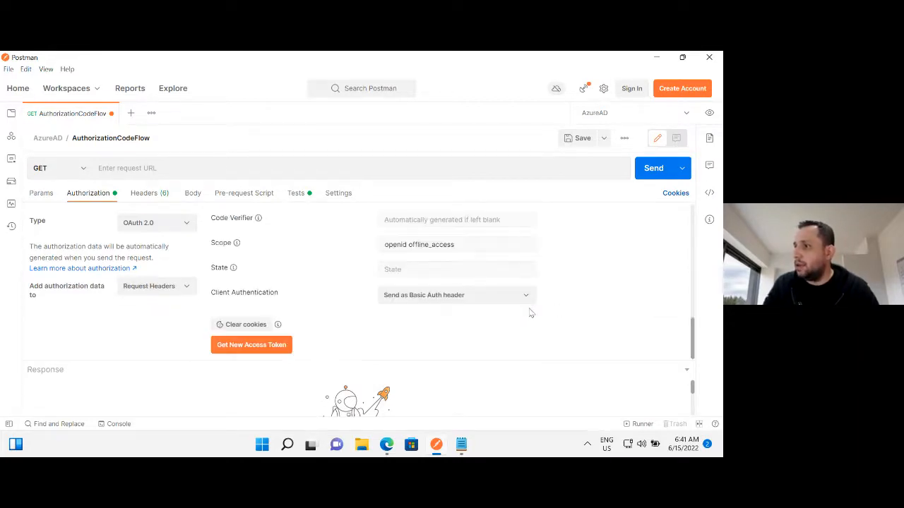
click(409, 244)
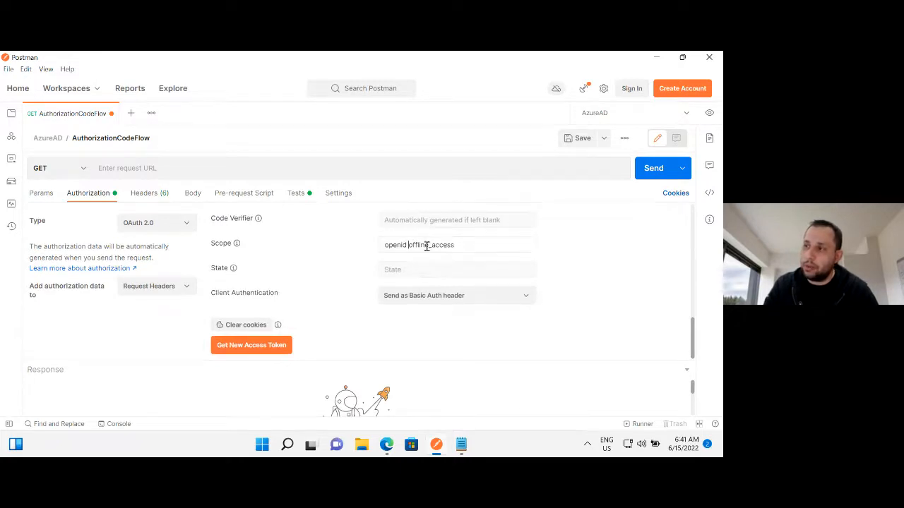
key(ctrl+shift+Left)
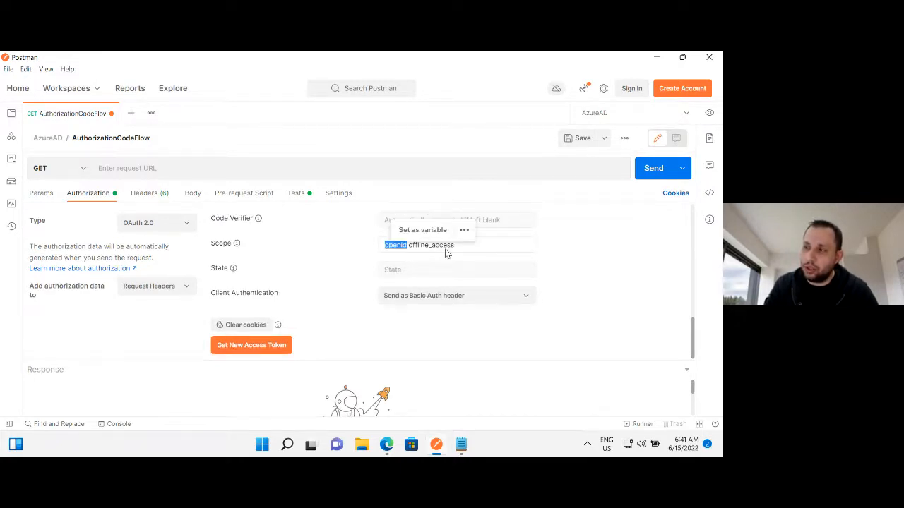
key(Right)
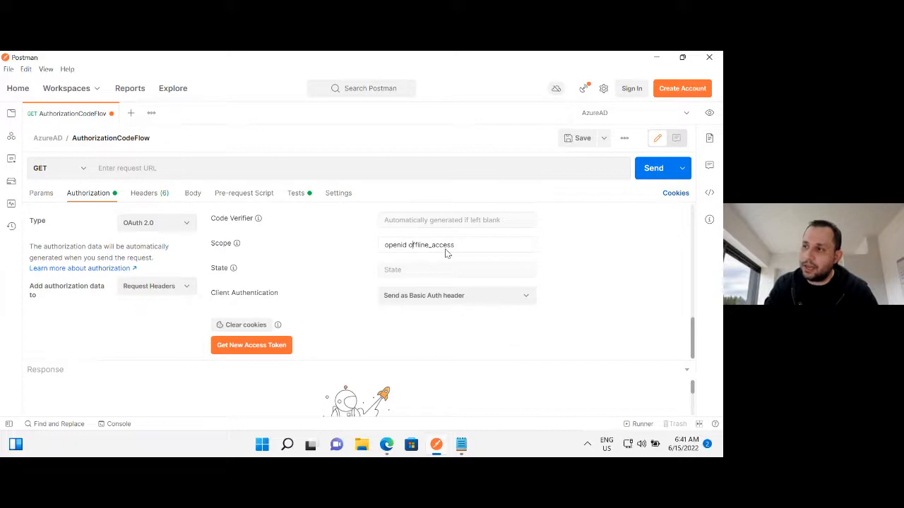
key(ctrl+shift+Right)
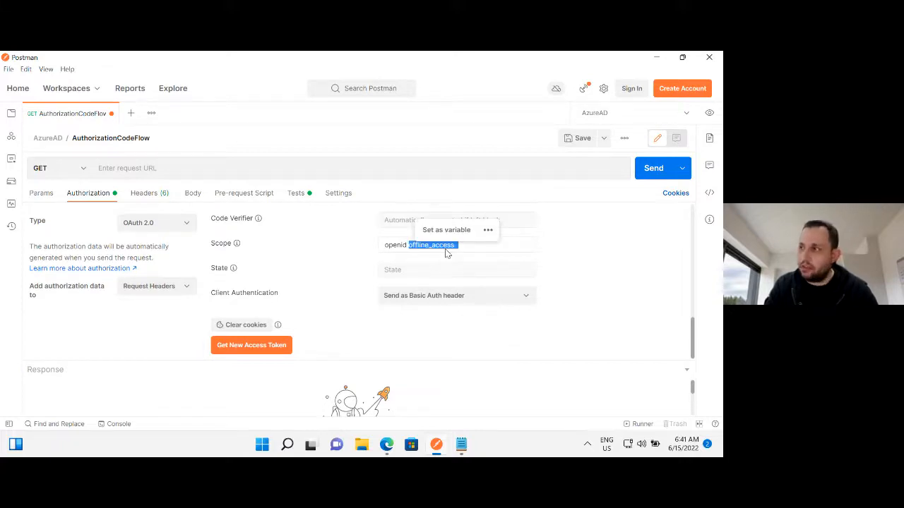
key(Right)
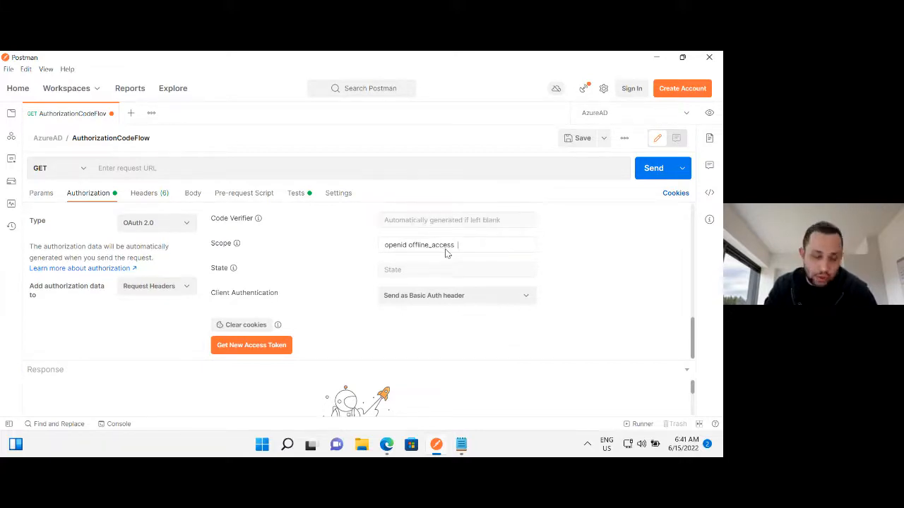
text(api://demoapp/user.data.reader)
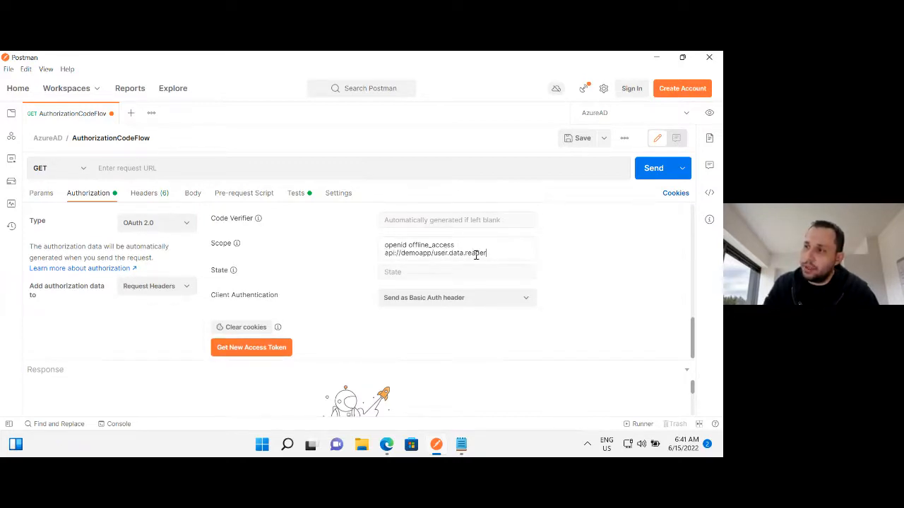
Clear the authorization cookies and delete all stored cookies for the login.microsoftonline.com domain.
click(240, 328)
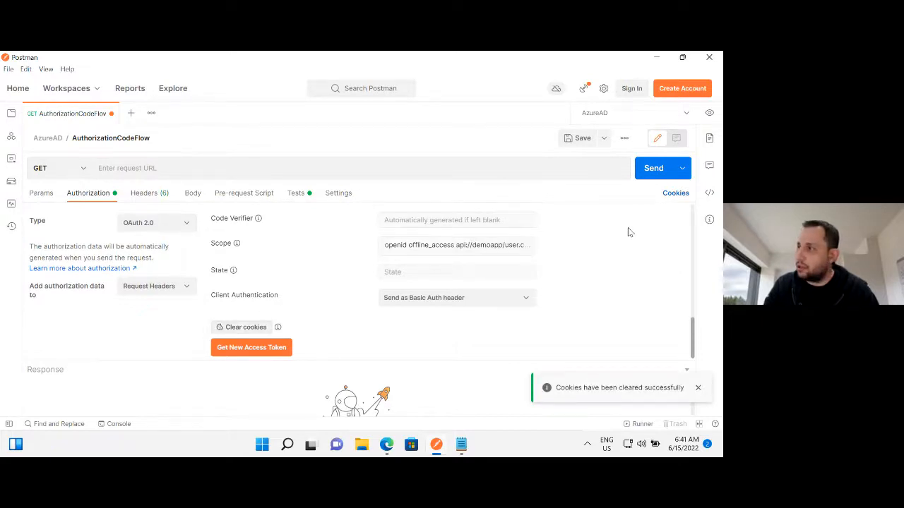
click(670, 195)
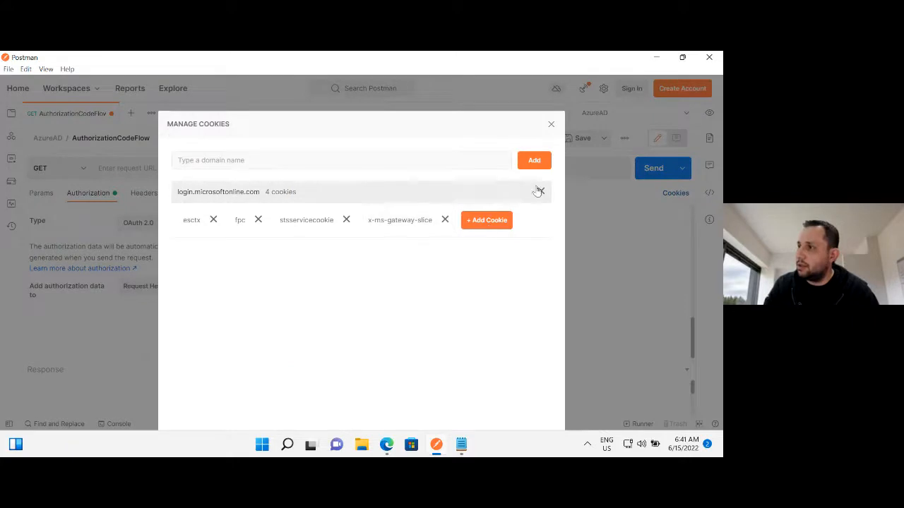
click(539, 191)
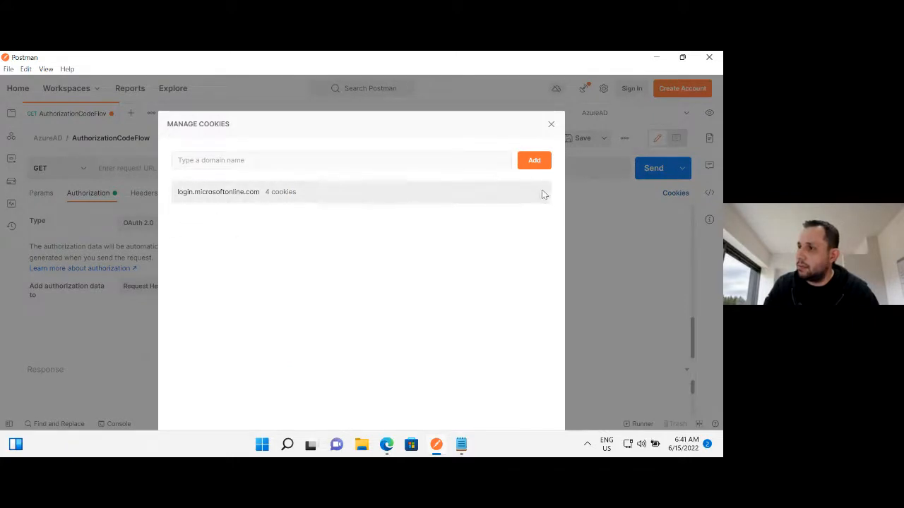
click(552, 125)
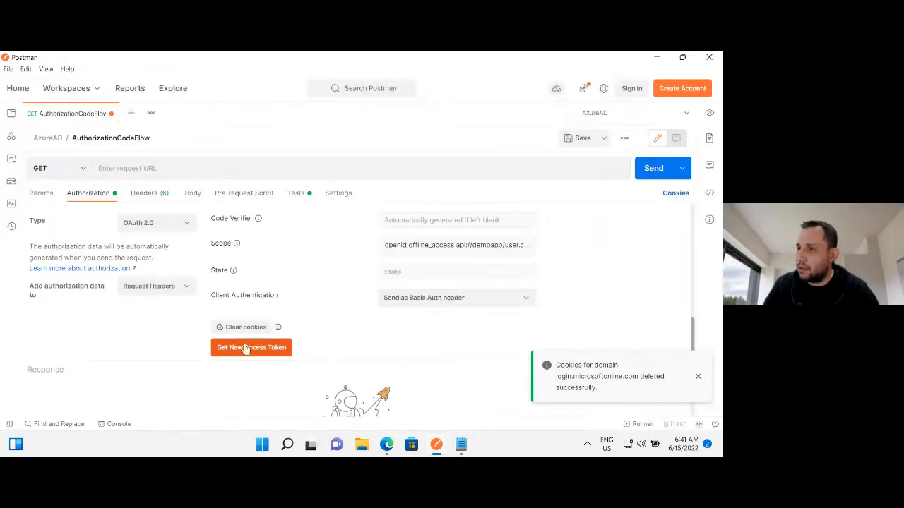
Request a new access token and try to sign in with the administrator account's email and password.
click(238, 349)
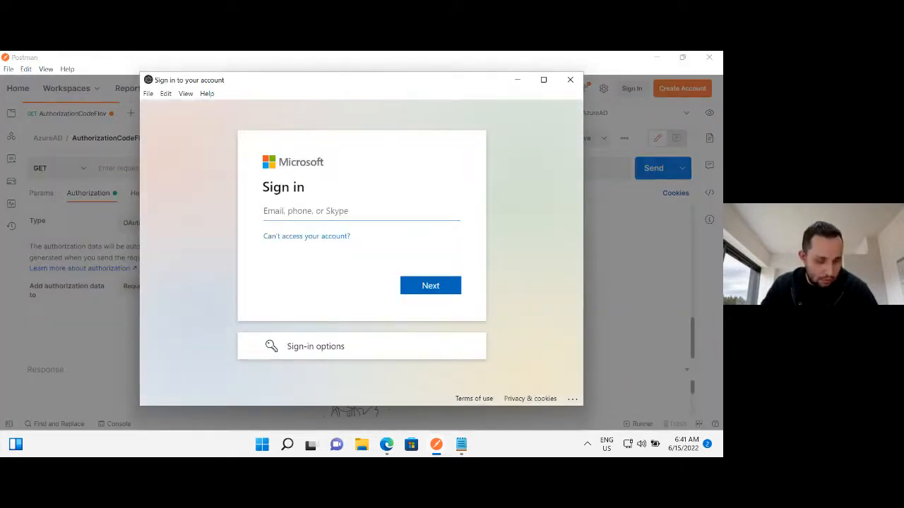
click(292, 218)
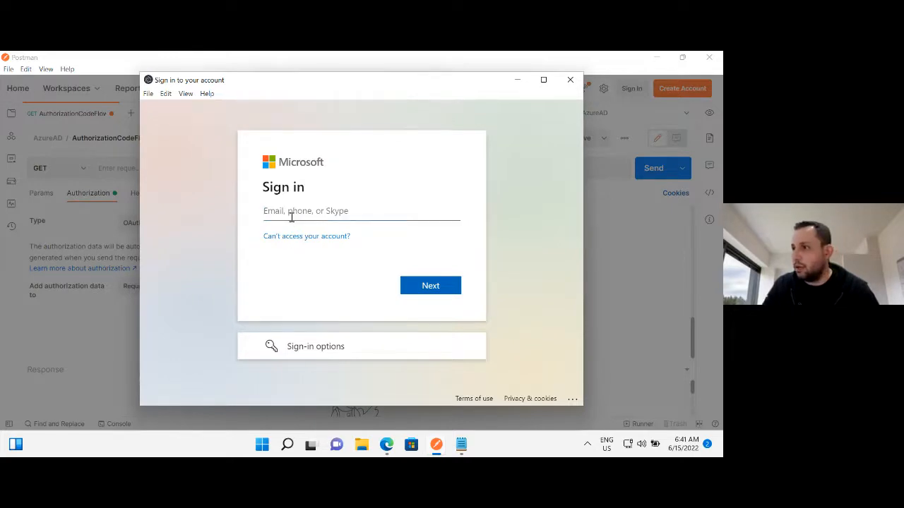
key(ctrl+v)
click(433, 290)
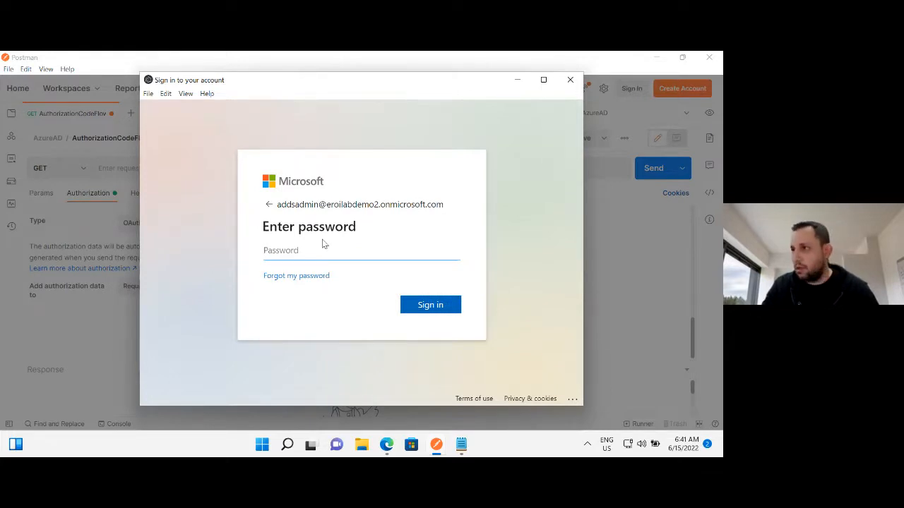
click(293, 254)
key(ctrl+v)
click(432, 306)
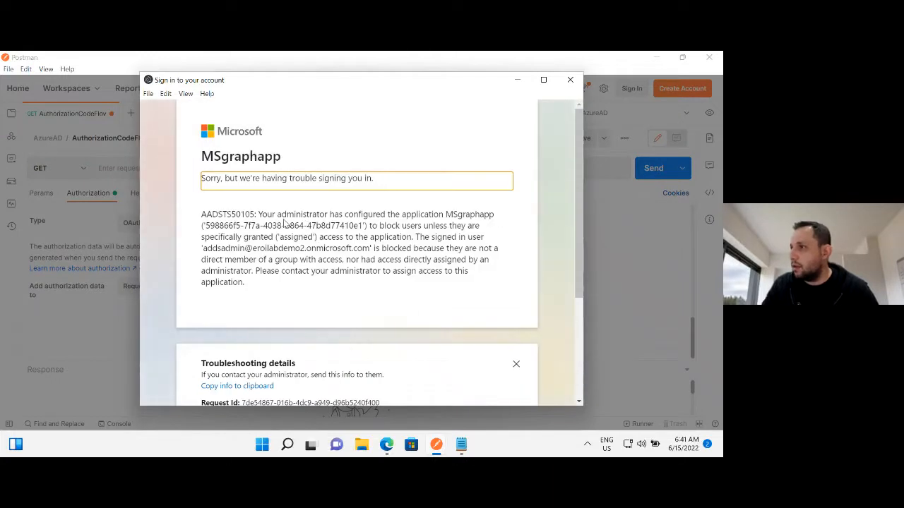
Examine the sign-in error for MSgraphapp and its troubleshooting details, highlighting the AADSTS50105 message text.
drag(392, 224, 462, 263)
click(348, 281)
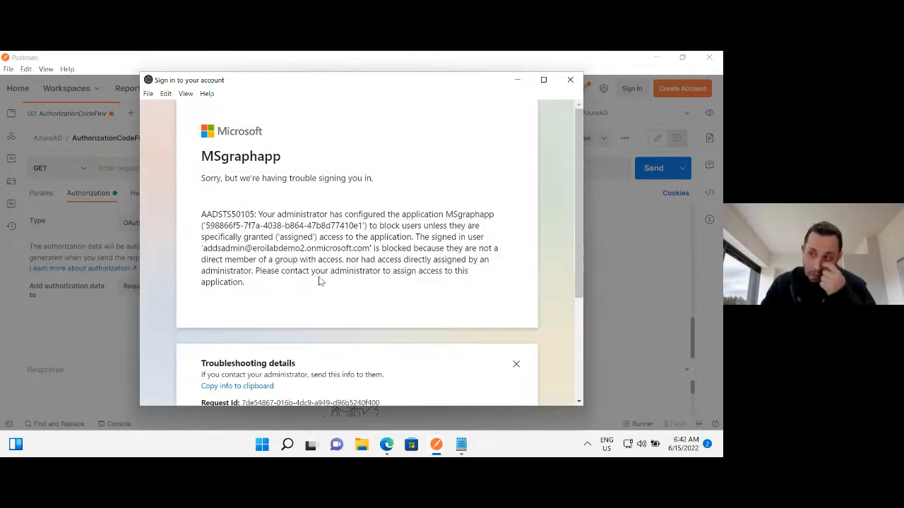
scroll(311, 272, down, 2)
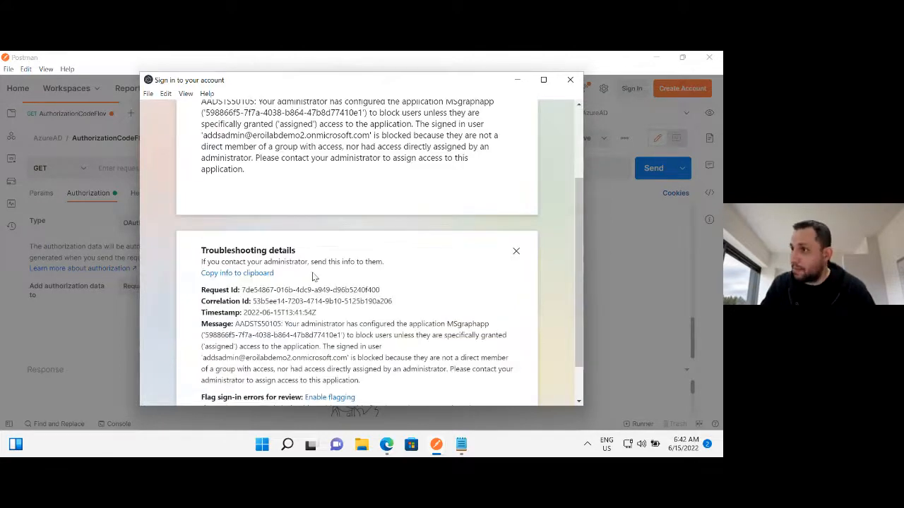
scroll(308, 262, up, 2)
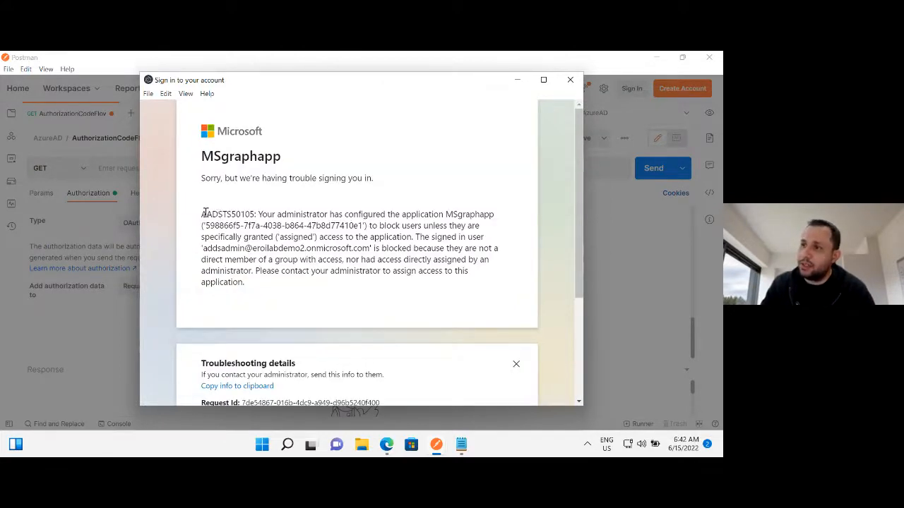
drag(206, 215, 449, 215)
drag(618, 204, 602, 302)
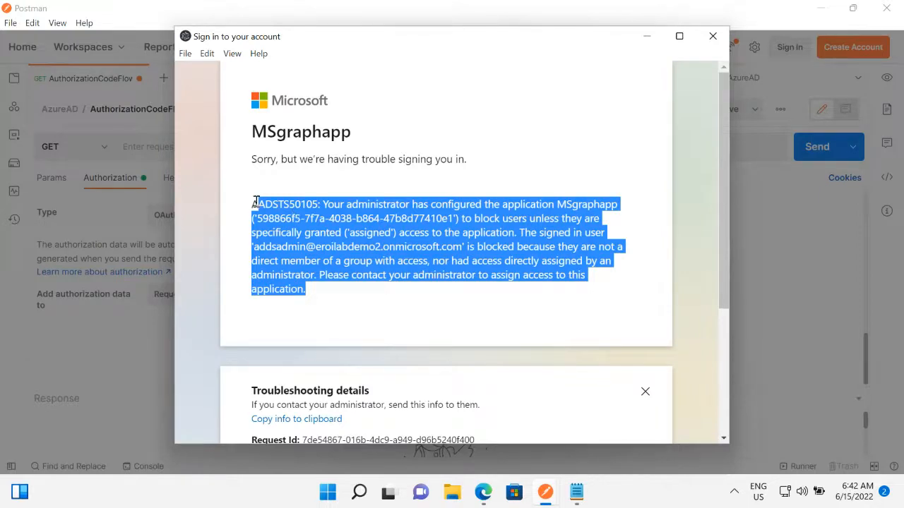
drag(253, 204, 417, 241)
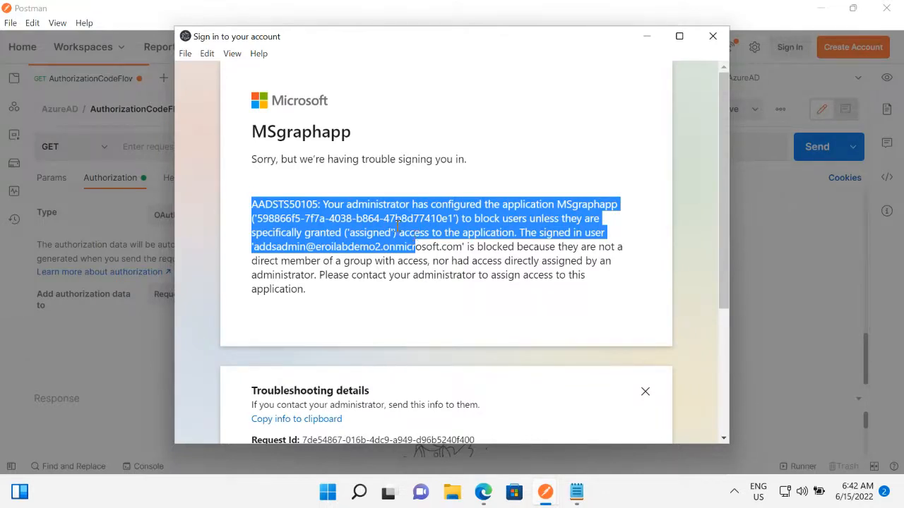
Switch to the browser and open MSgraphapp's properties from the directory's enterprise applications.
click(484, 493)
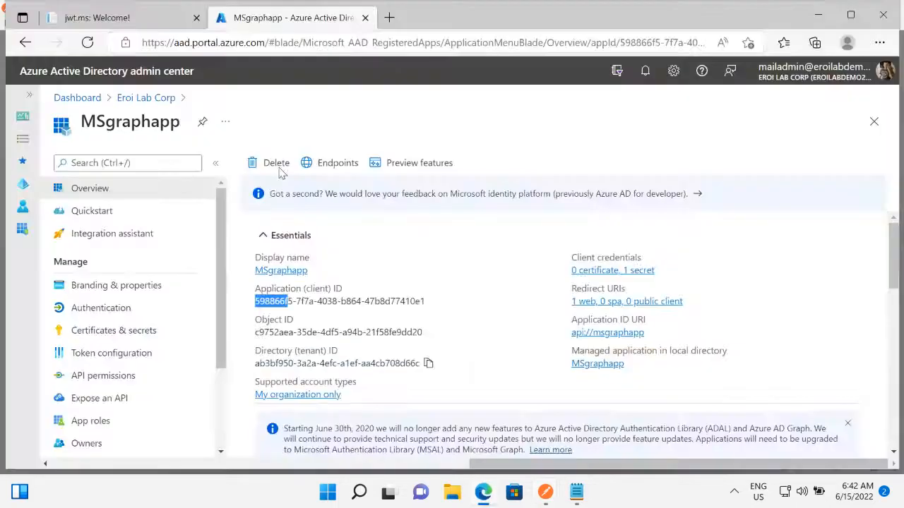
click(123, 99)
click(113, 205)
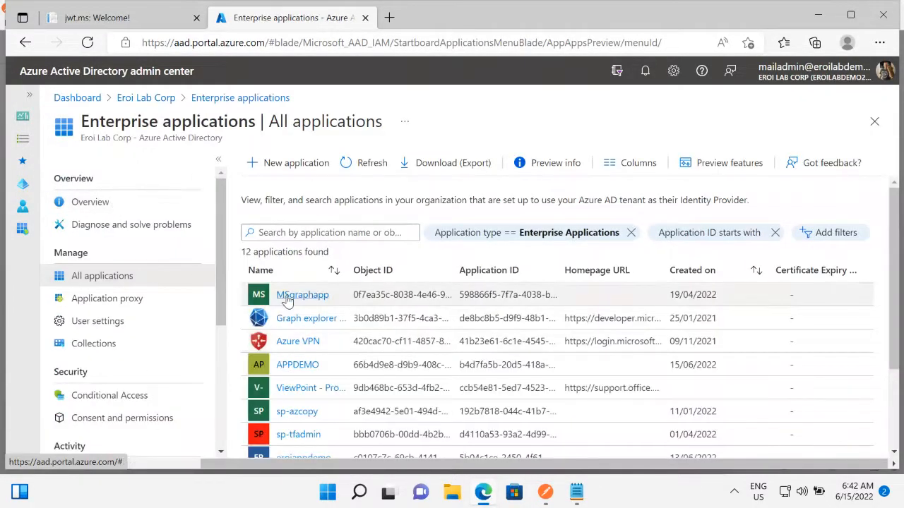
click(290, 297)
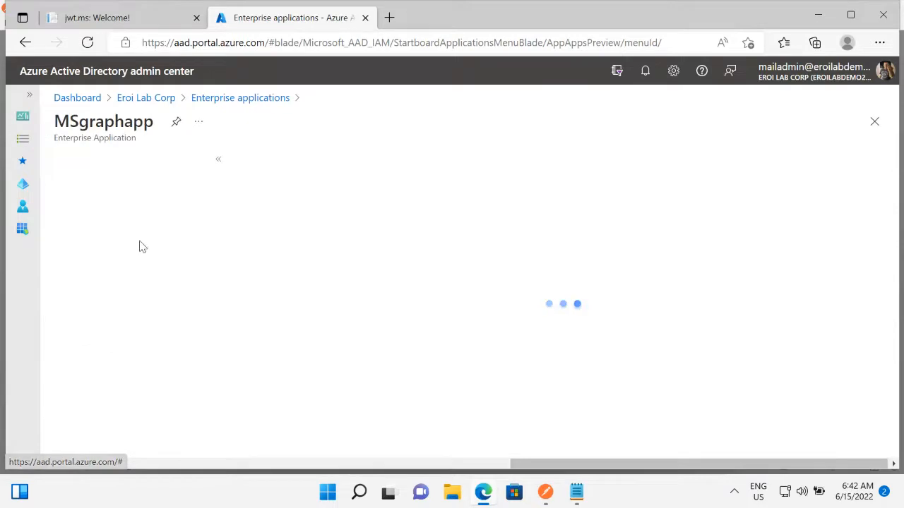
scroll(219, 244, down, 2)
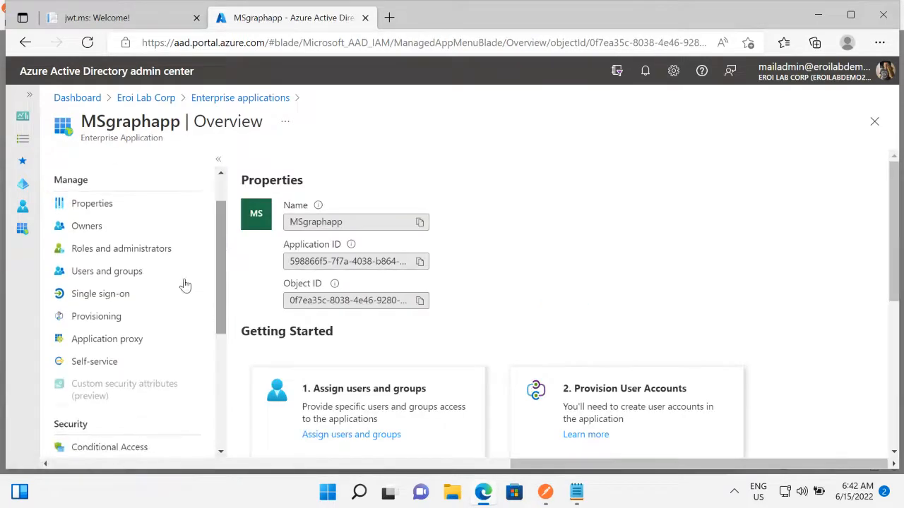
scroll(225, 255, up, 2)
click(86, 258)
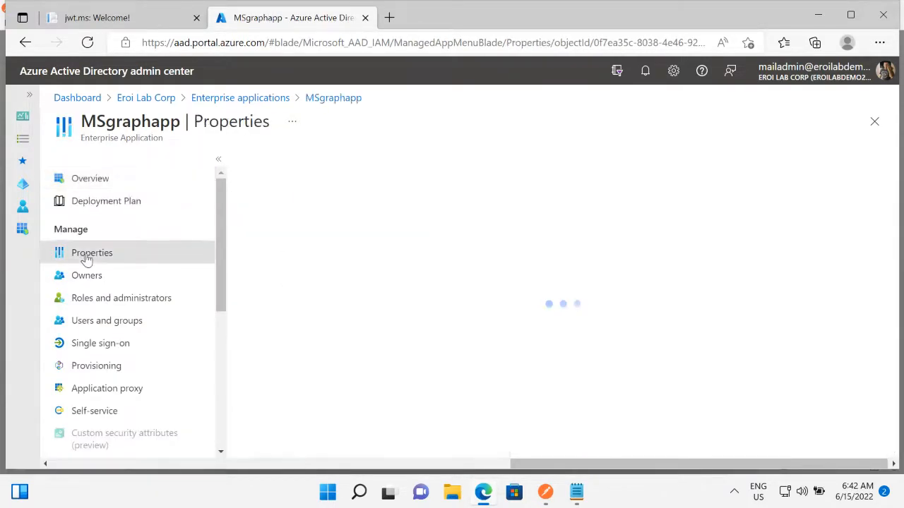
Find the "Assignment required?" setting in MSgraphapp's properties and highlight its label.
scroll(397, 364, down, 2)
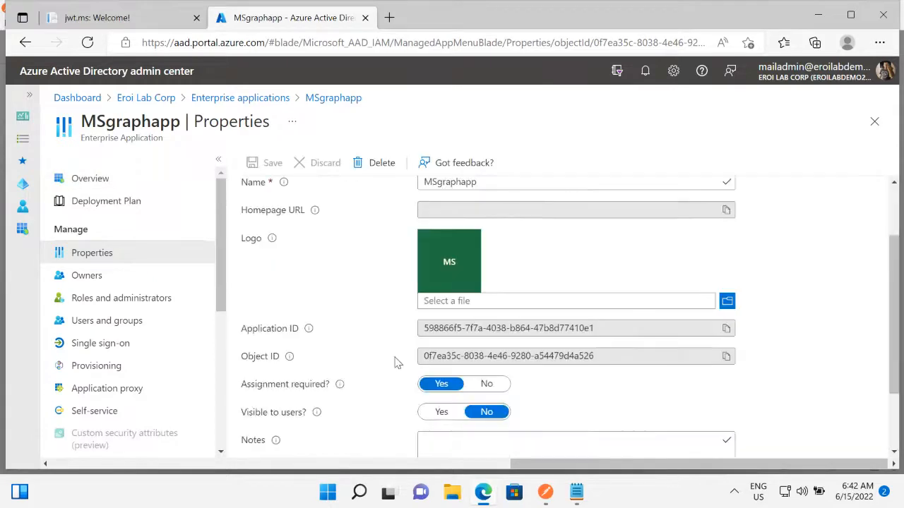
scroll(396, 367, down, 1)
key(ctrl+Tab)
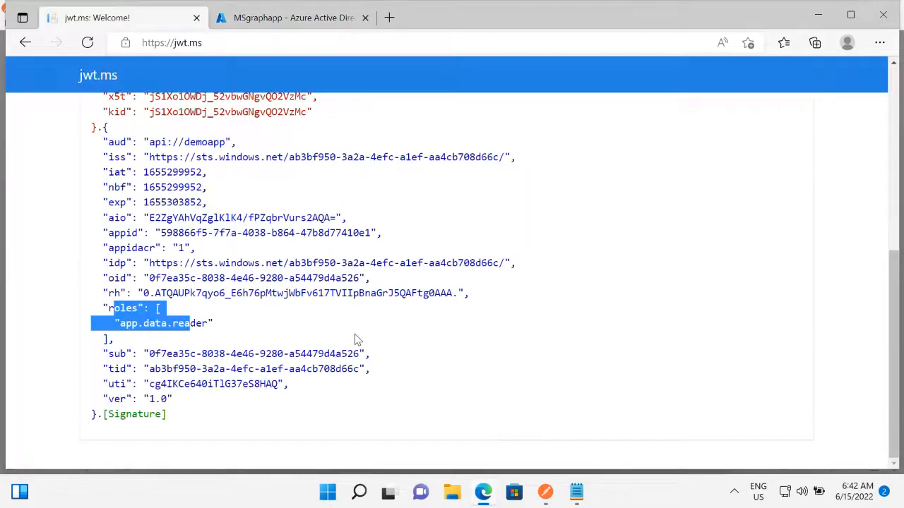
click(263, 21)
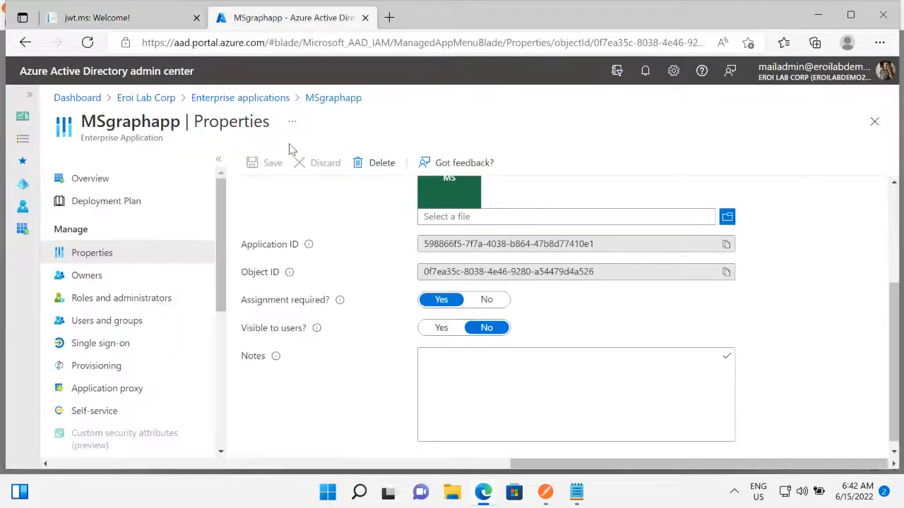
key(ctrl+Tab)
click(265, 11)
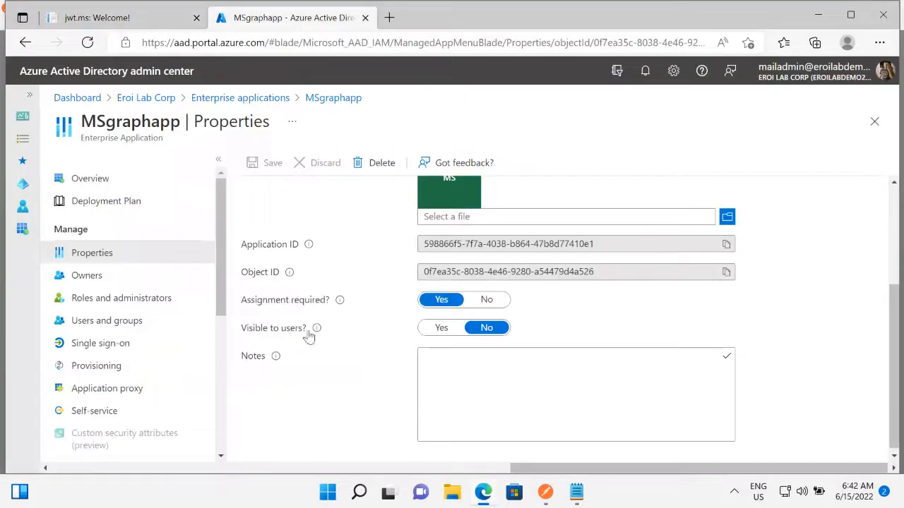
drag(241, 301, 338, 309)
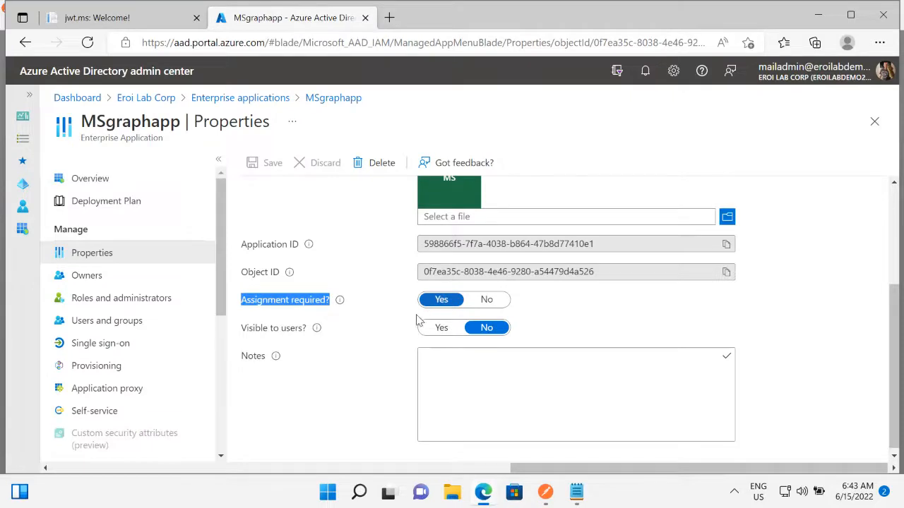
Start a new user/group assignment for MSgraphapp and open the selection of users and groups.
click(97, 323)
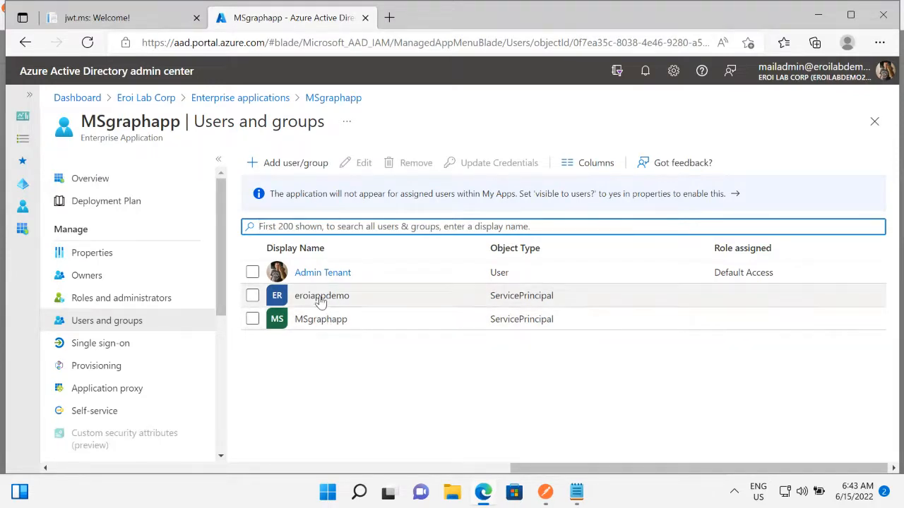
click(289, 163)
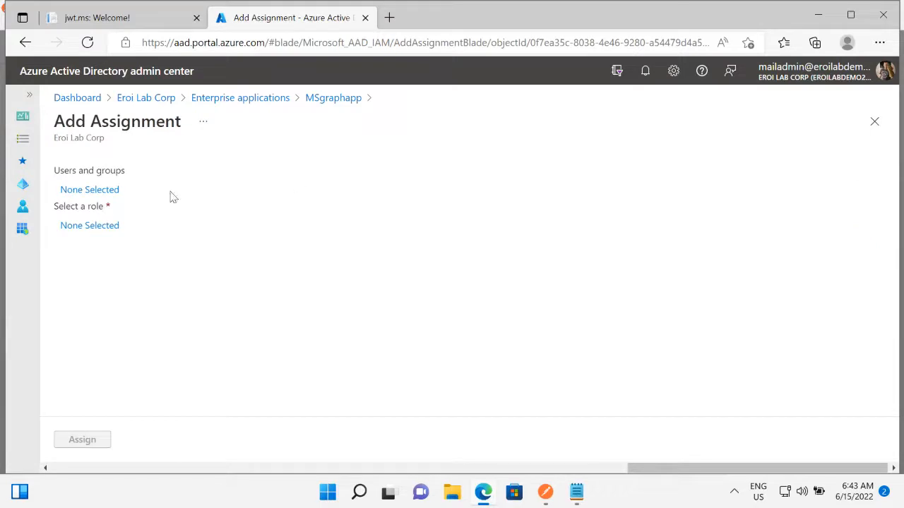
click(89, 190)
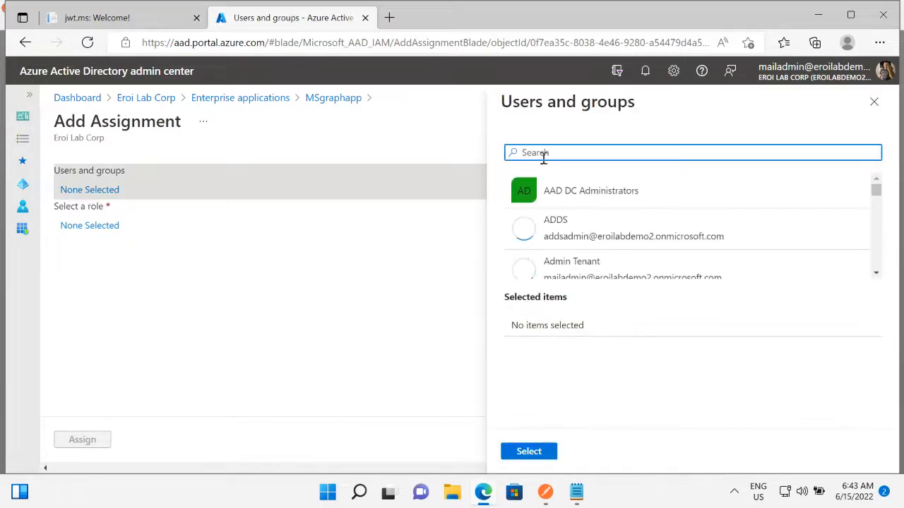
double_click(562, 153)
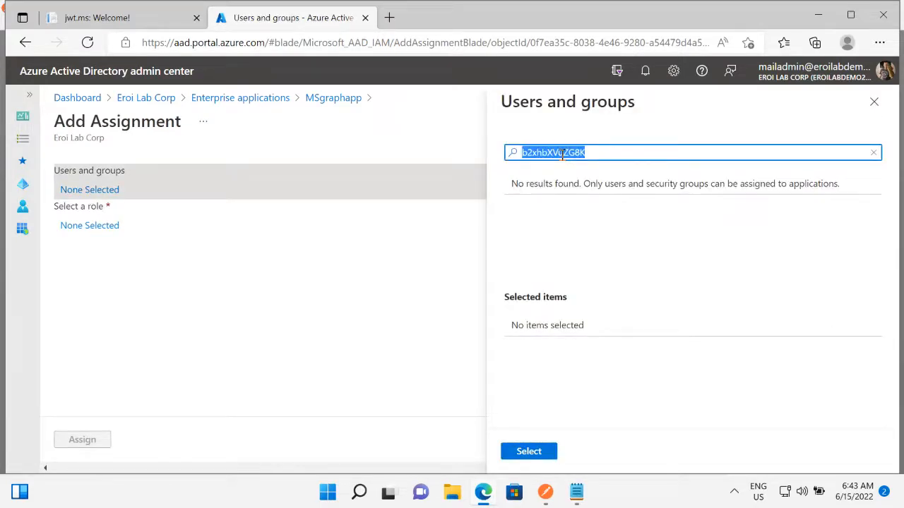
key(BackSpace)
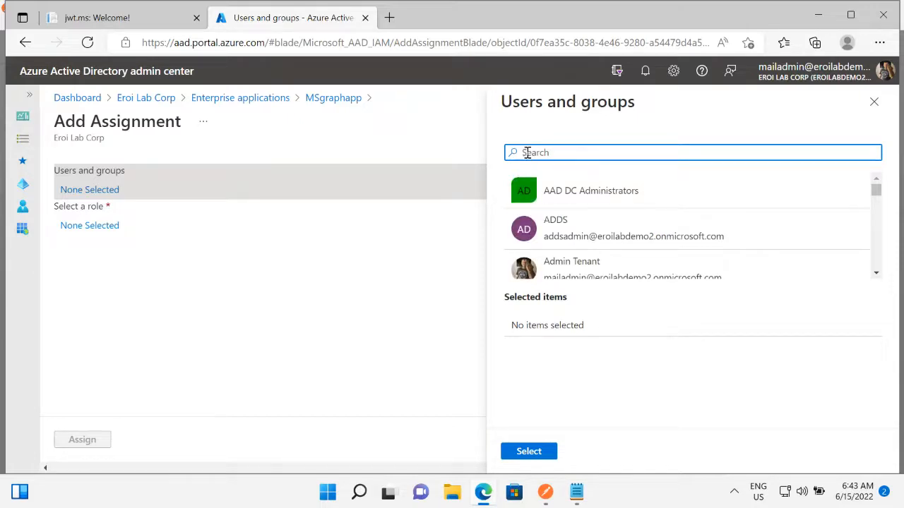
Select the ADDS user by its account e-mail, choose the App.Operador role, and assign it to MSgraphapp.
key(ctrl+v)
click(549, 199)
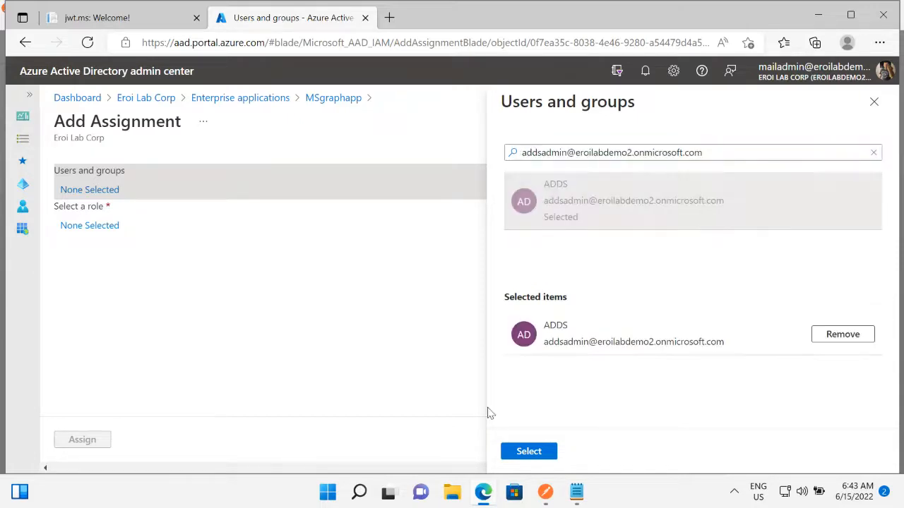
click(529, 452)
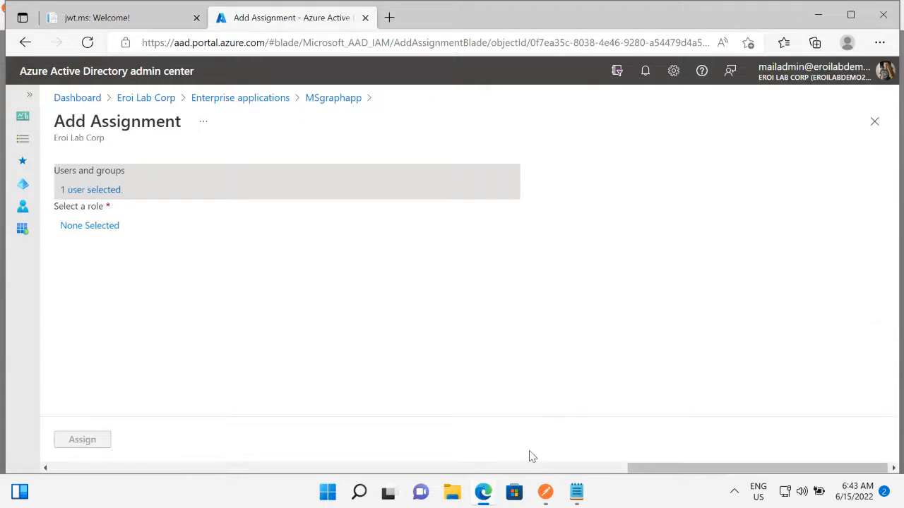
click(83, 227)
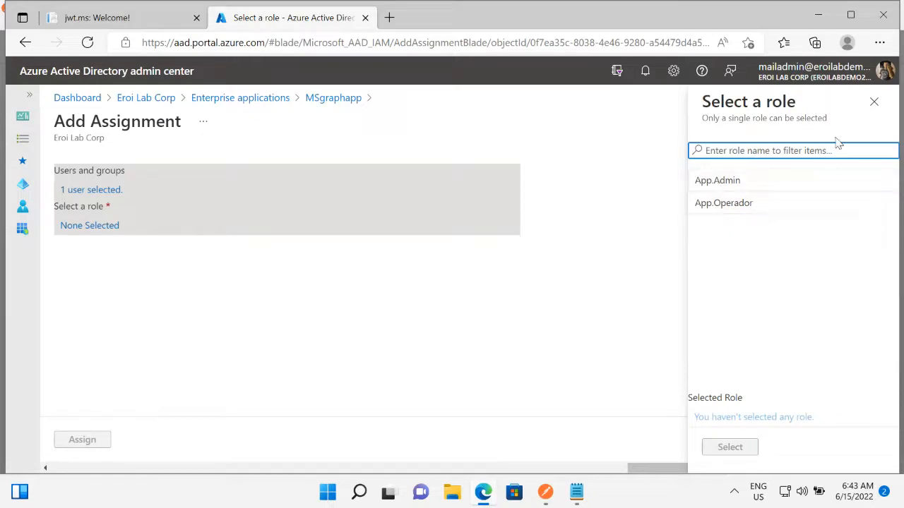
click(722, 205)
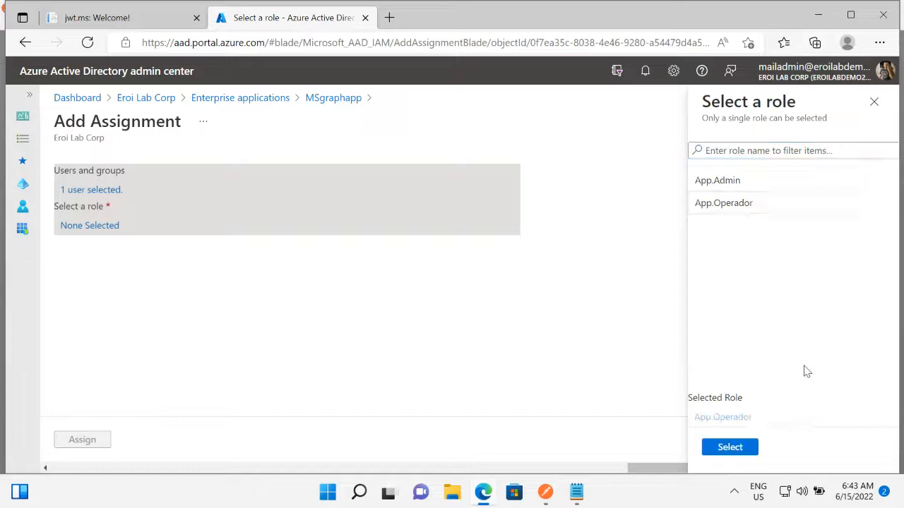
click(736, 448)
click(86, 446)
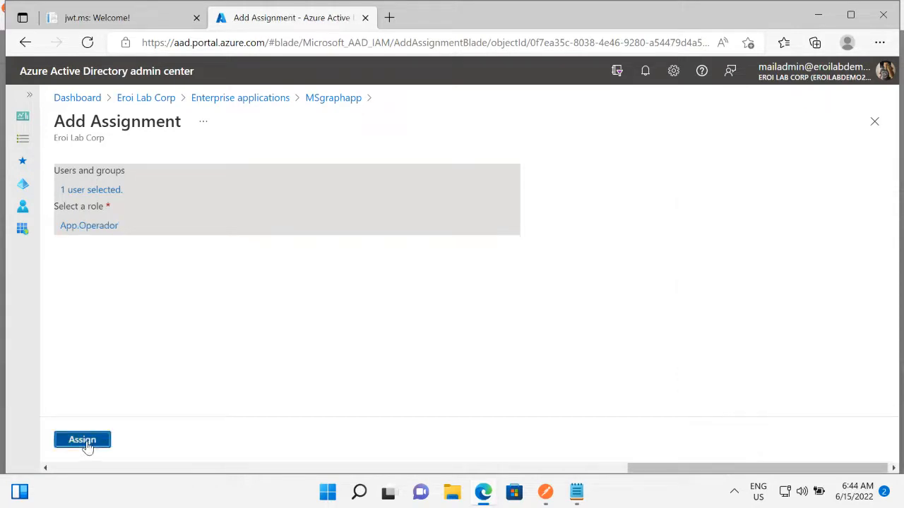
Open the app roles of the MSgraphapp registration from the Eroi Lab Corp directory's owned applications.
click(142, 98)
click(103, 250)
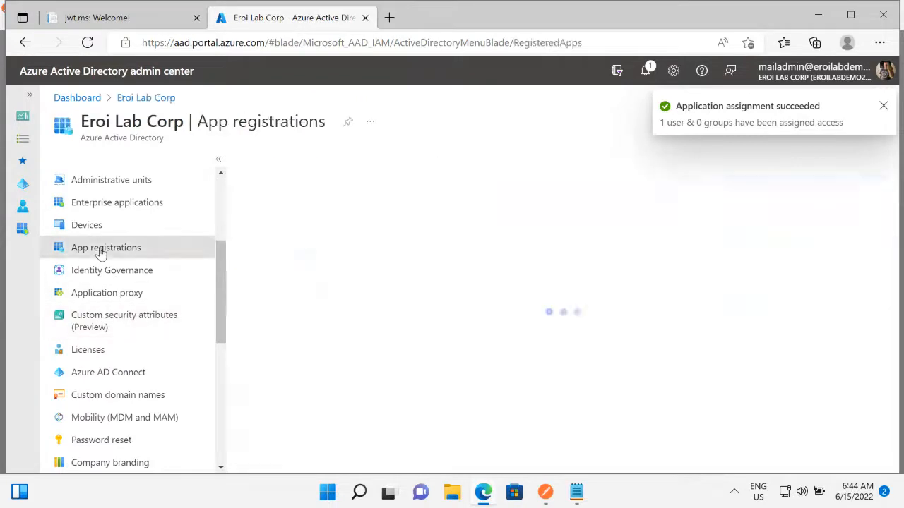
scroll(321, 422, down, 2)
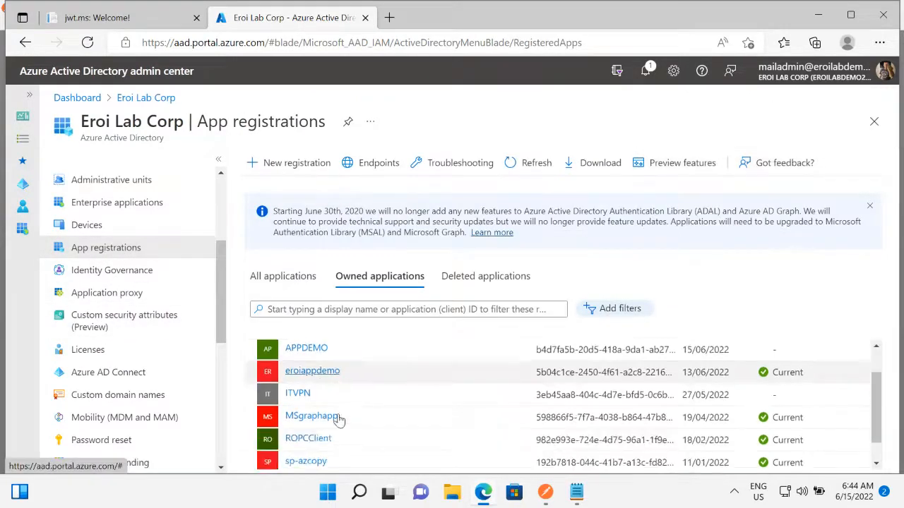
click(316, 394)
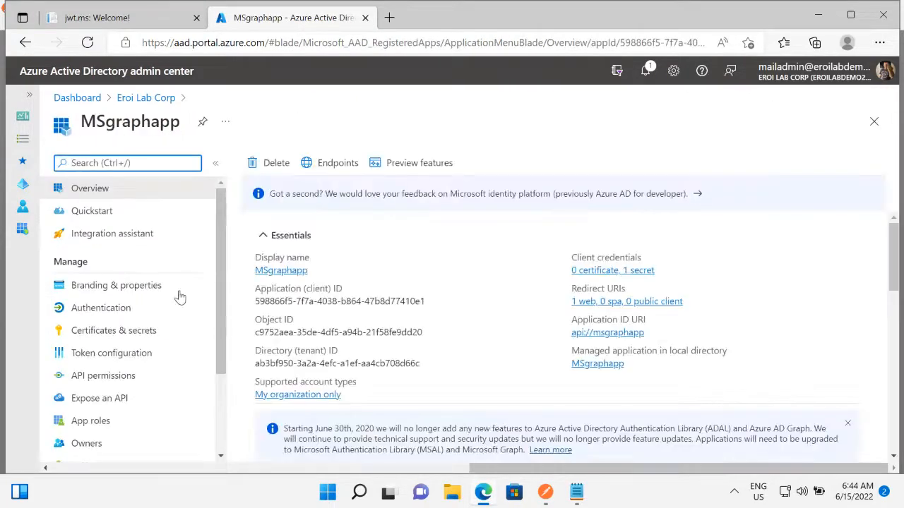
click(90, 425)
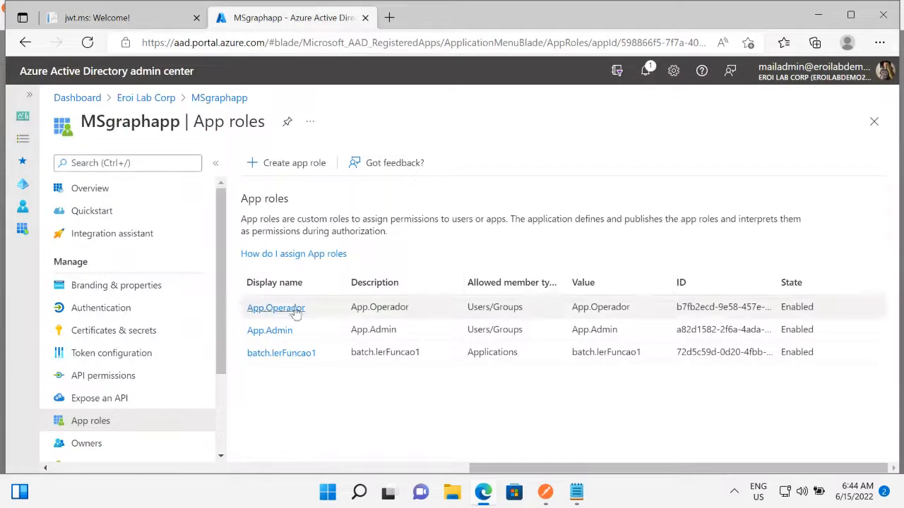
Highlight the allowed member types of the App.Operador, App.Admin and batch.lerFuncao1 roles one after another.
drag(477, 308, 526, 309)
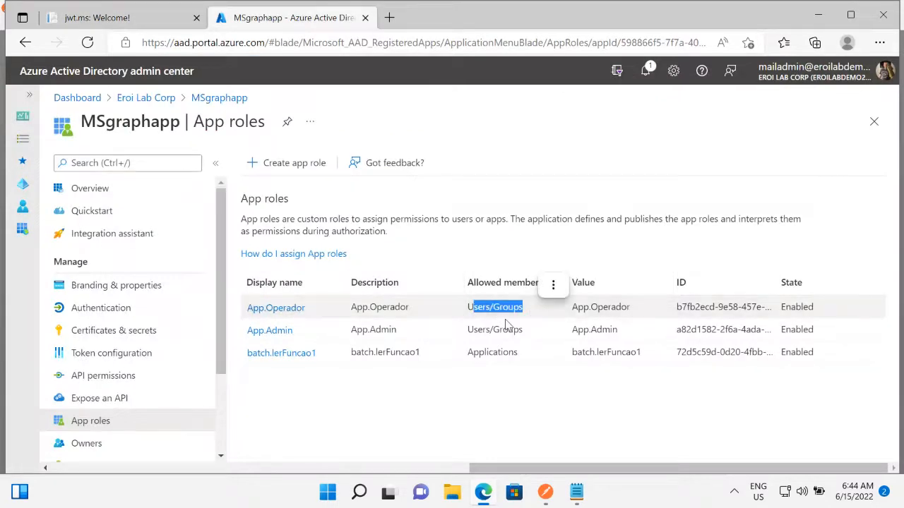
drag(473, 330, 550, 326)
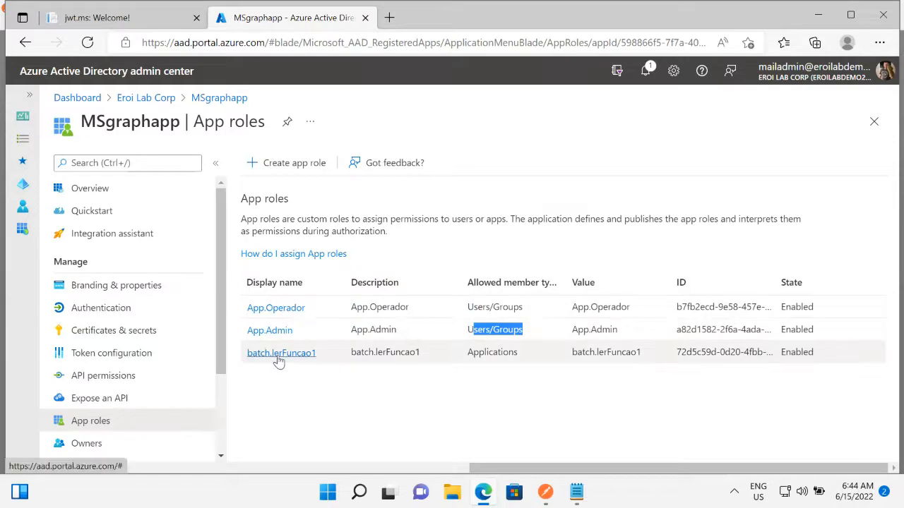
drag(466, 353, 519, 352)
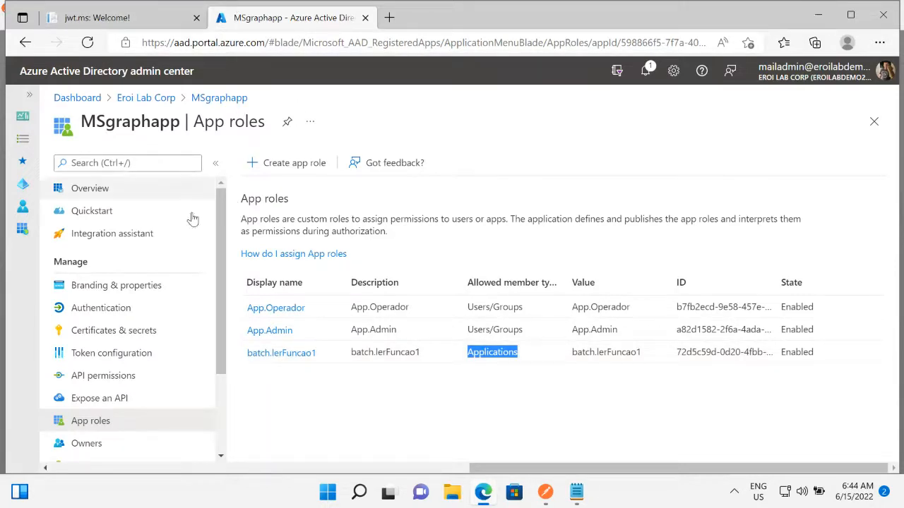
Return to the MSgraphapp enterprise application, check its "Assignment required?" property, and view its assigned users and groups.
click(145, 98)
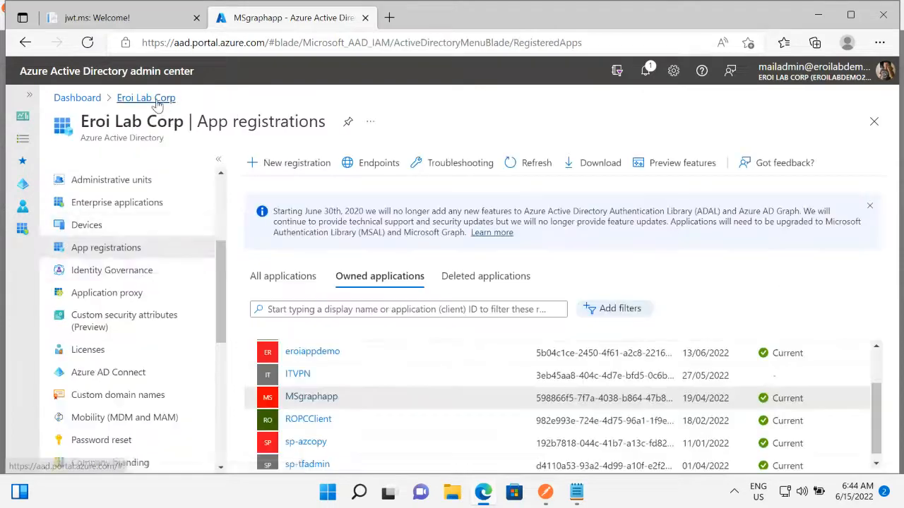
click(108, 205)
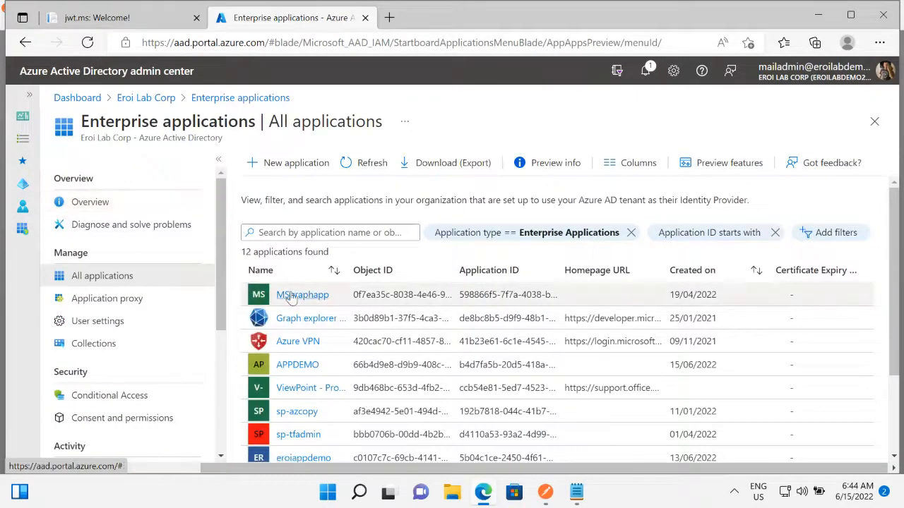
click(294, 296)
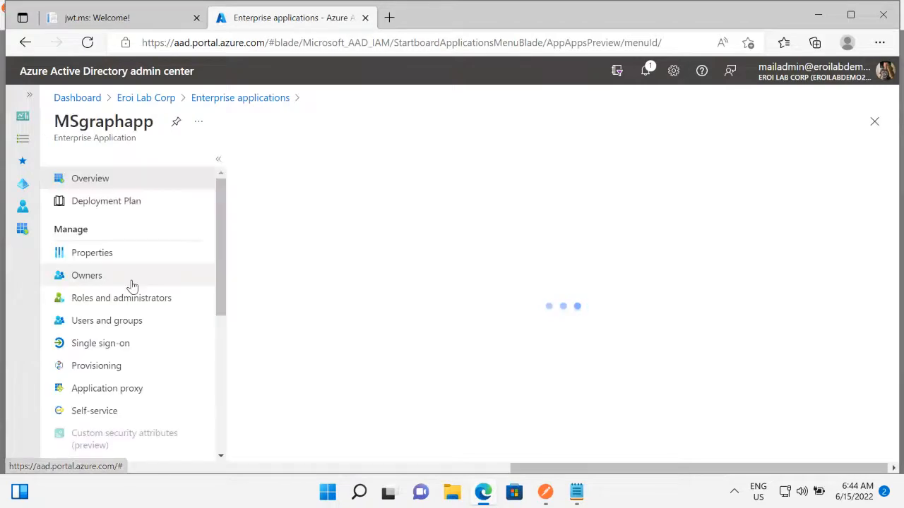
click(101, 253)
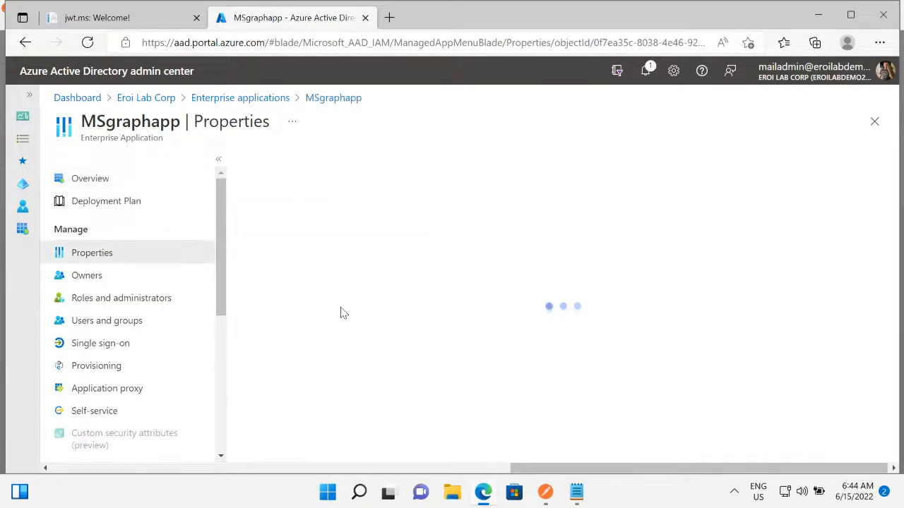
scroll(316, 300, down, 1)
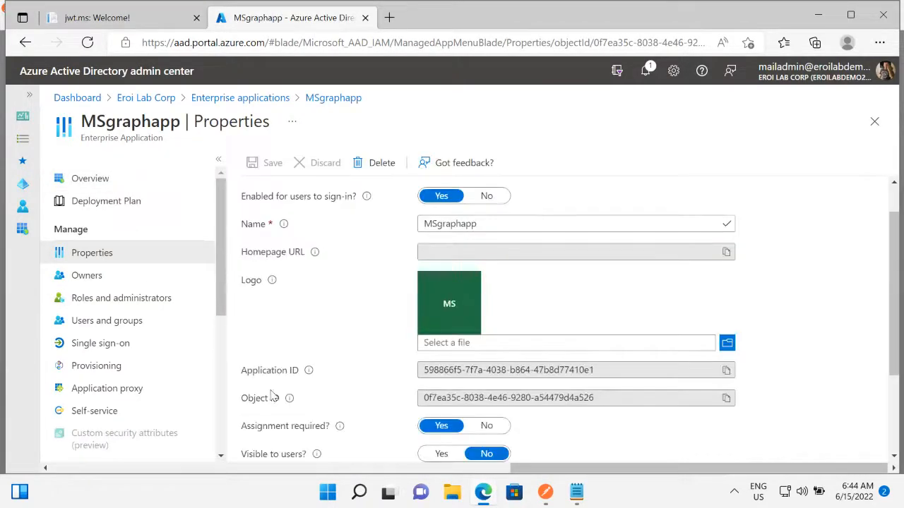
click(98, 324)
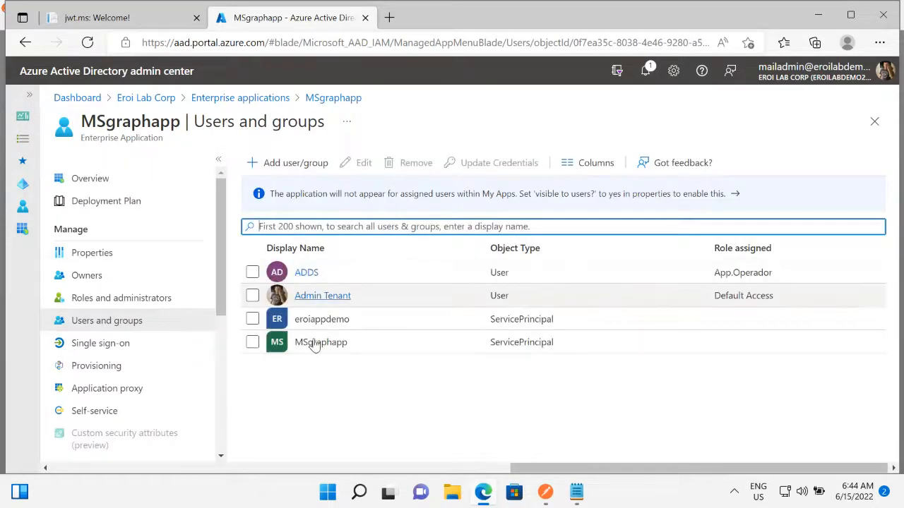
Switch back to Postman, dismiss the failed sign-in and pending authentication, and request a new access token.
click(817, 15)
click(713, 36)
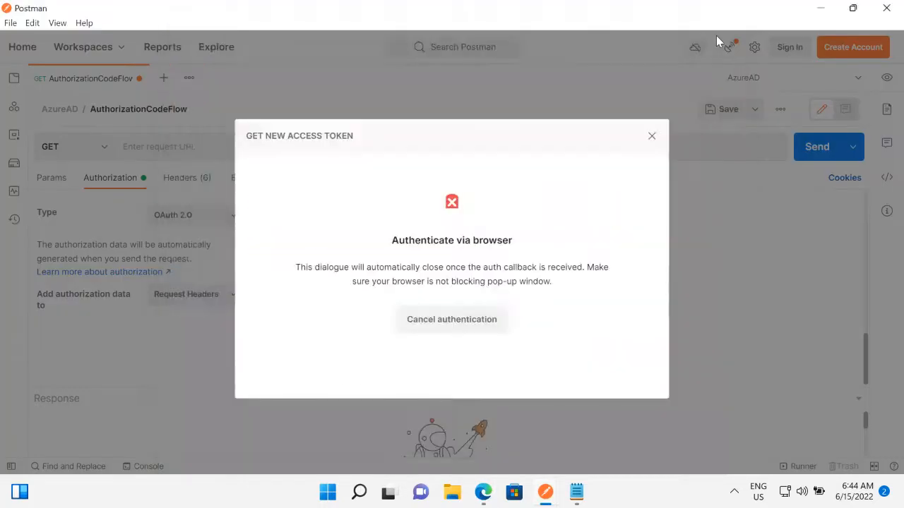
click(652, 137)
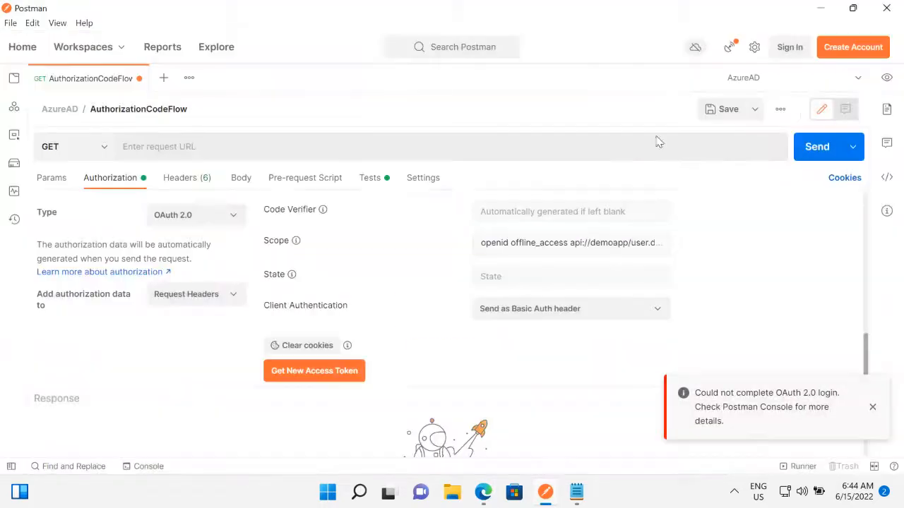
click(318, 370)
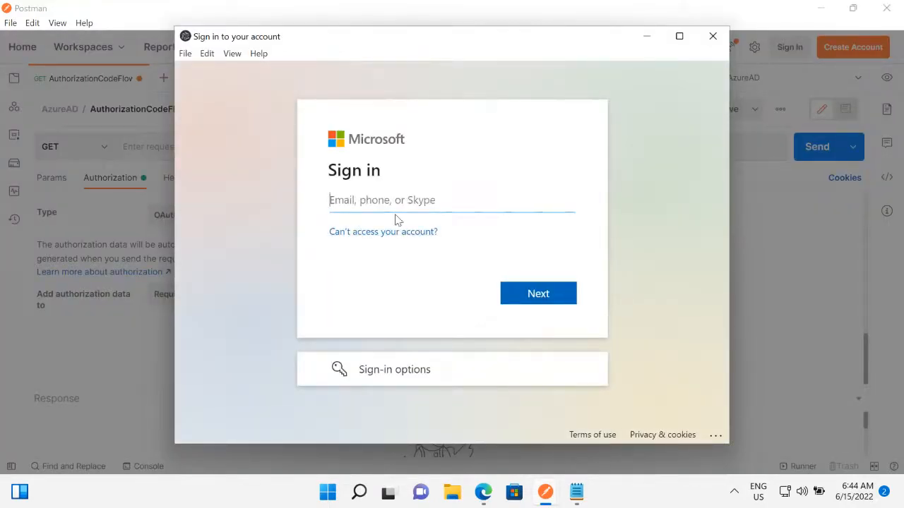
Sign in to the Microsoft account by entering the assigned user's e-mail and the account password.
key(ctrl+v)
click(534, 302)
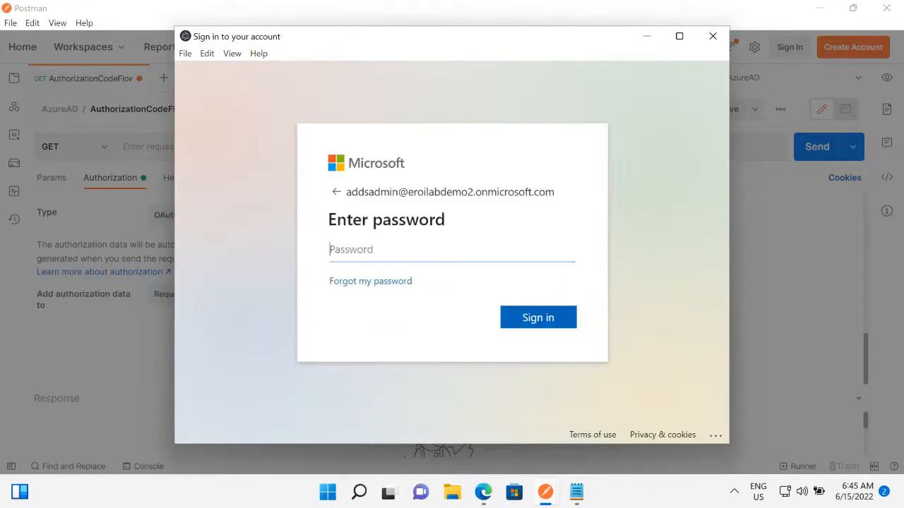
click(349, 260)
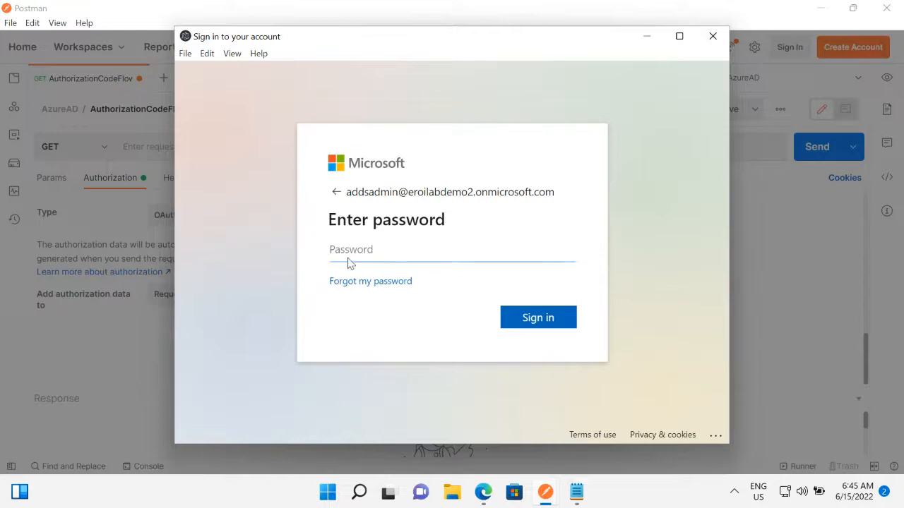
key(ctrl+v)
click(550, 319)
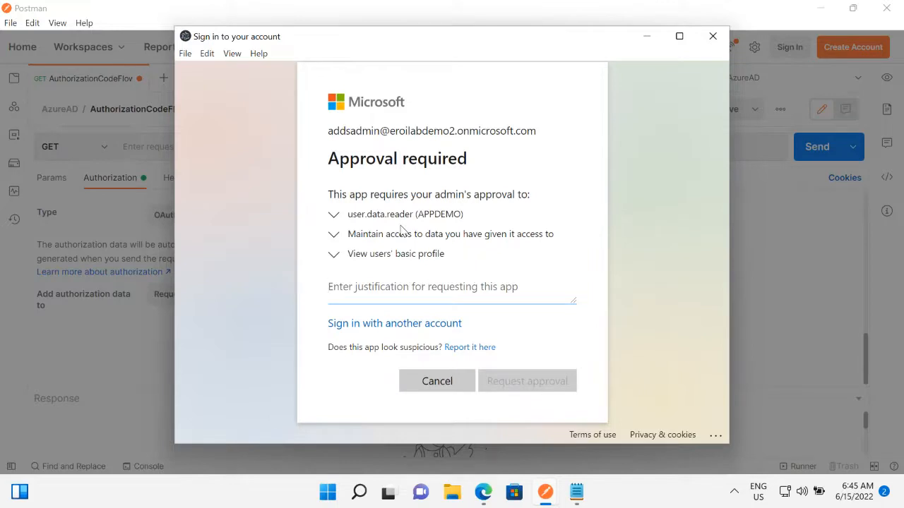
Expand and collapse the user.data.reader (APPDEMO) permission details in the approval request, then place the cursor in the justification field.
click(334, 217)
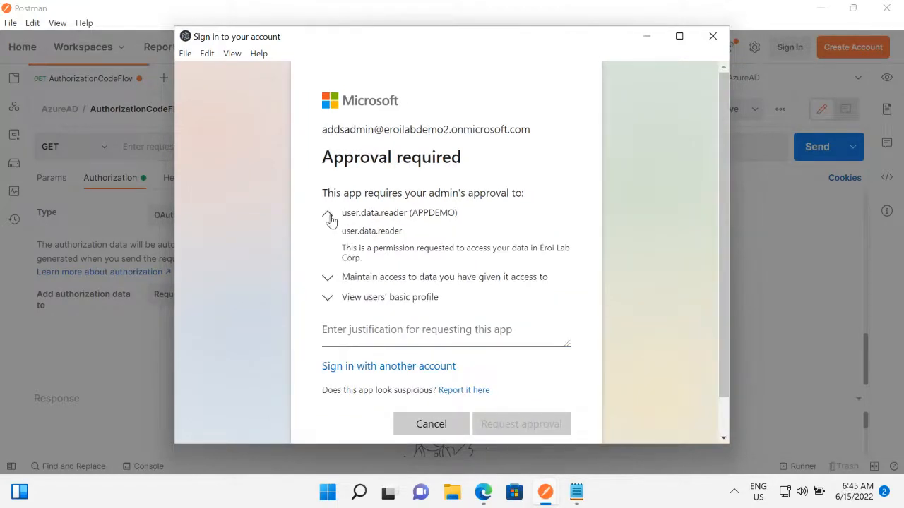
click(327, 219)
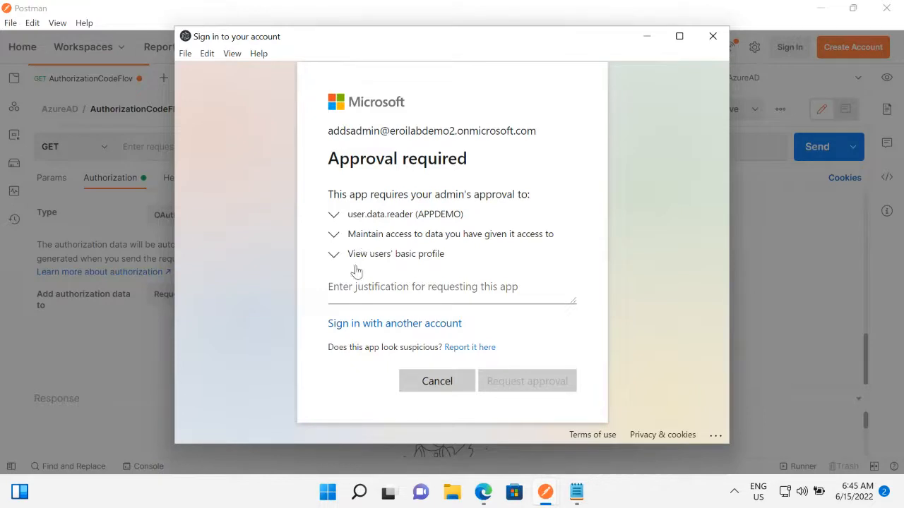
click(364, 293)
Switch to the browser and find the admin consent requests section in the user settings of the directory's enterprise applications.
click(484, 492)
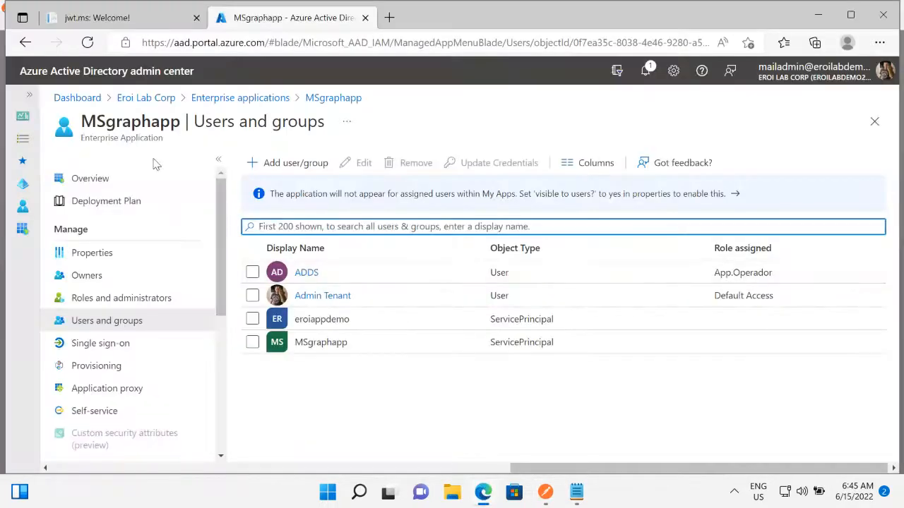
click(159, 100)
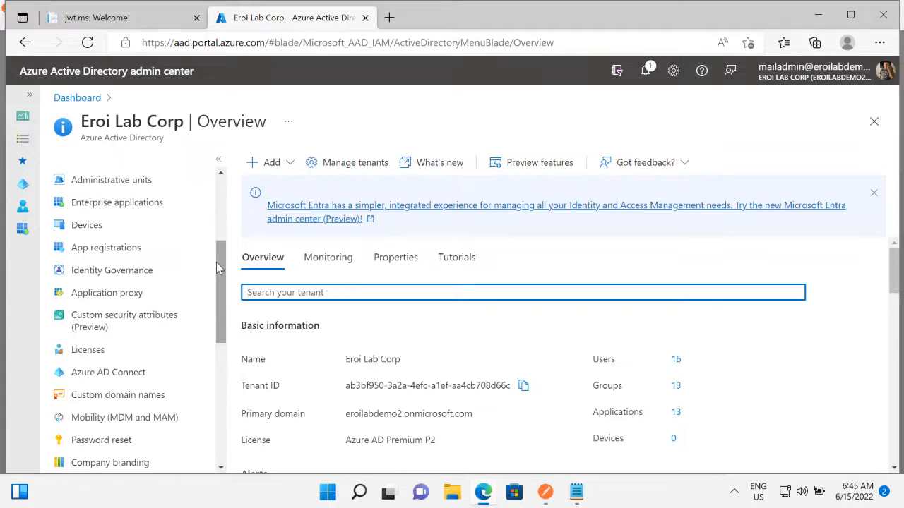
scroll(113, 254, up, 1)
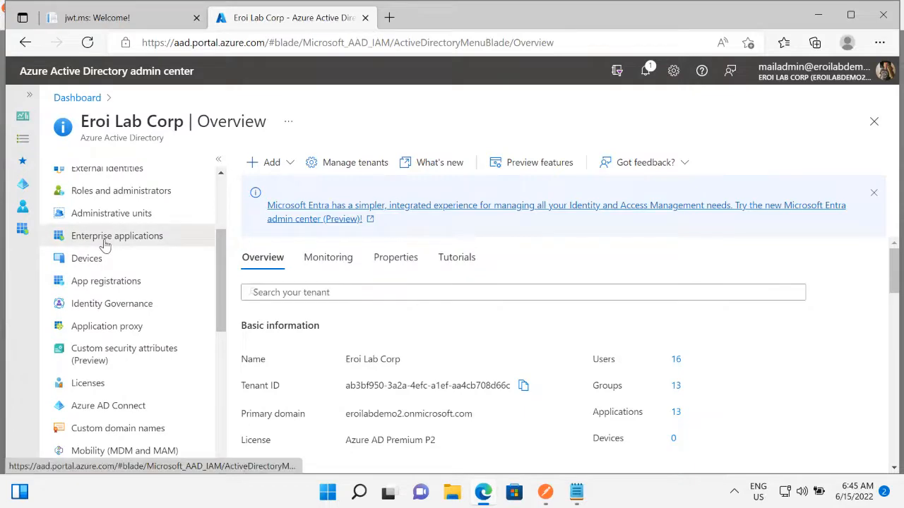
click(105, 240)
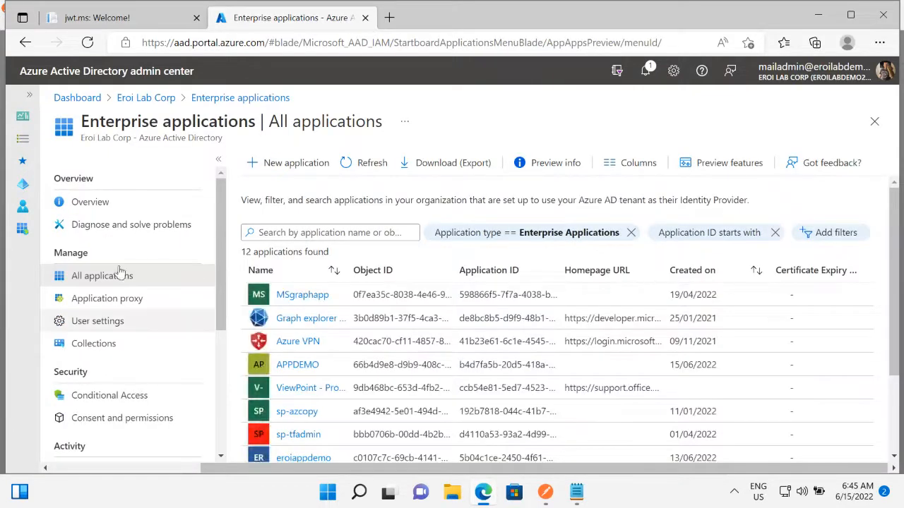
click(81, 324)
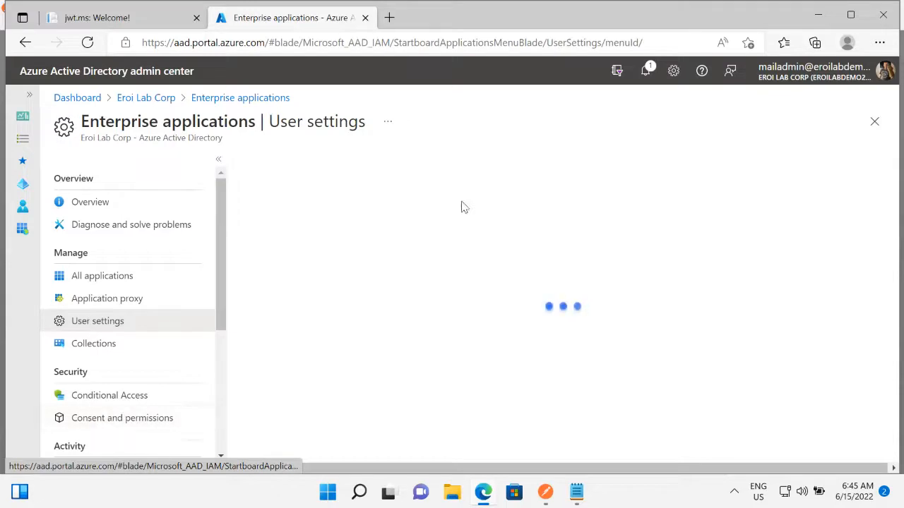
scroll(363, 322, down, 1)
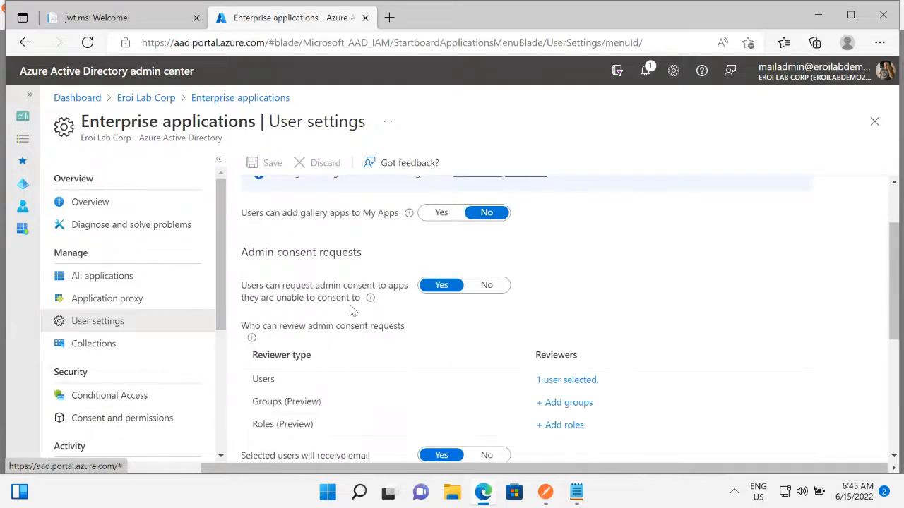
Highlight the "Admin consent requests" heading and the setting letting users request admin consent, then open the consent and permissions settings.
drag(247, 252, 353, 252)
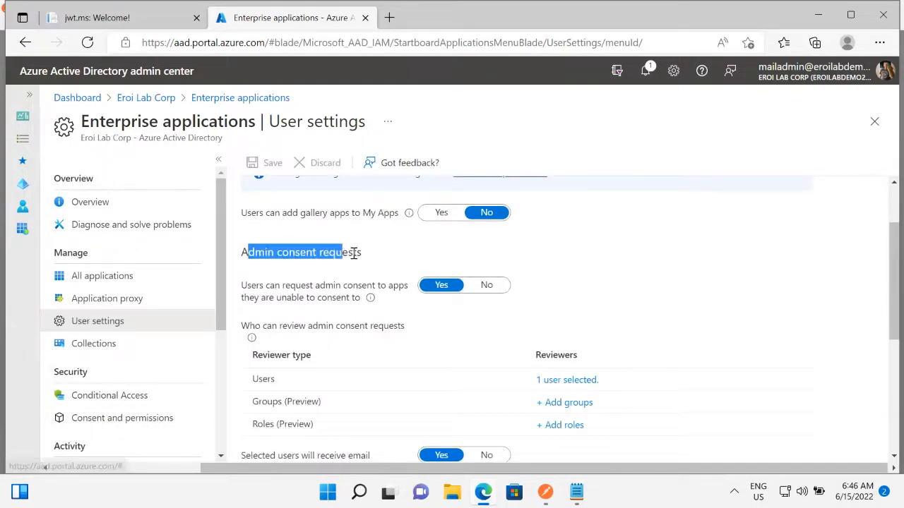
drag(252, 285, 439, 289)
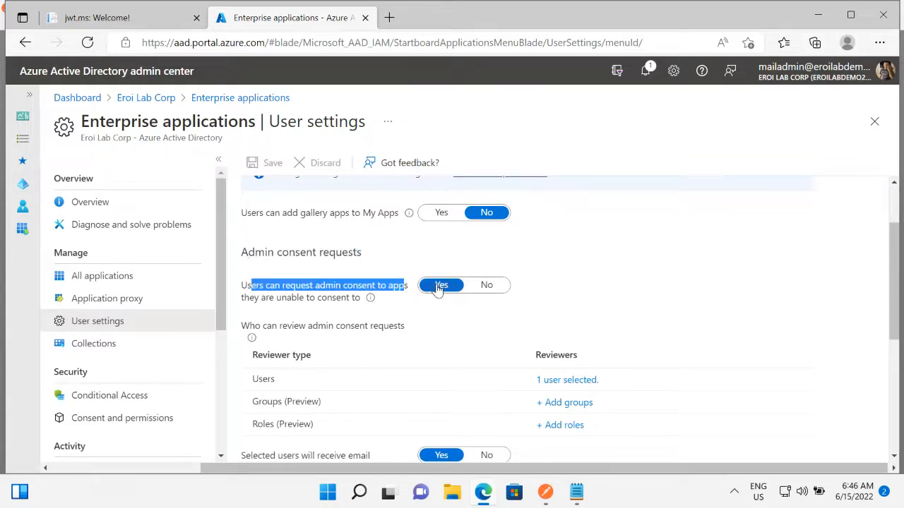
click(111, 421)
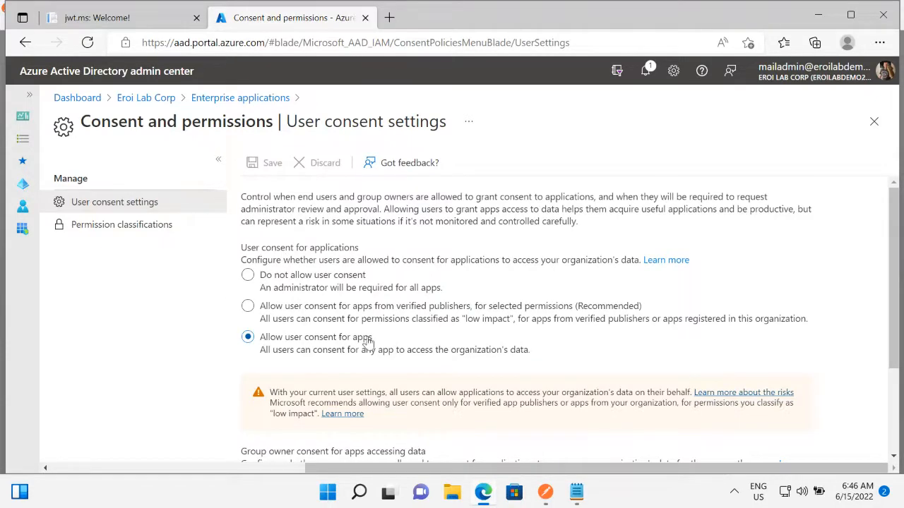
Select user consent for verified publishers, discard the edit to examine the low-impact permission classifications, and return to the user consent settings.
click(329, 313)
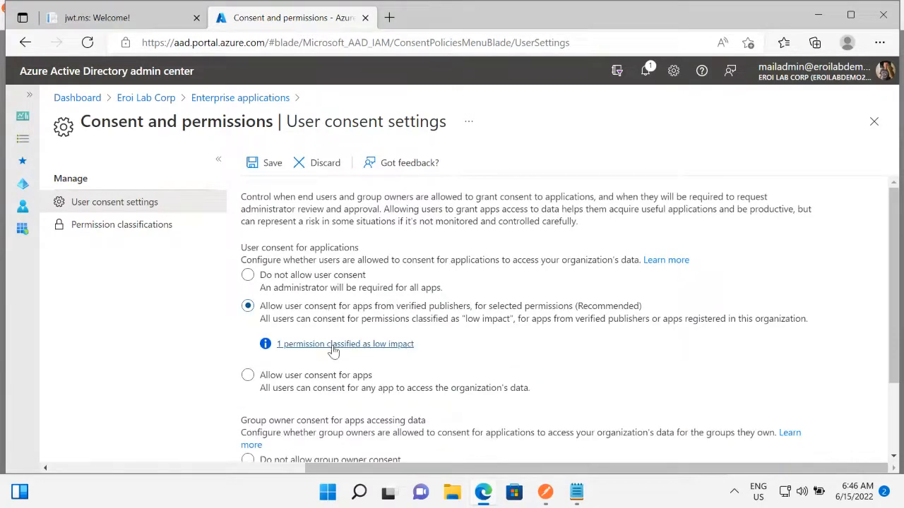
click(132, 226)
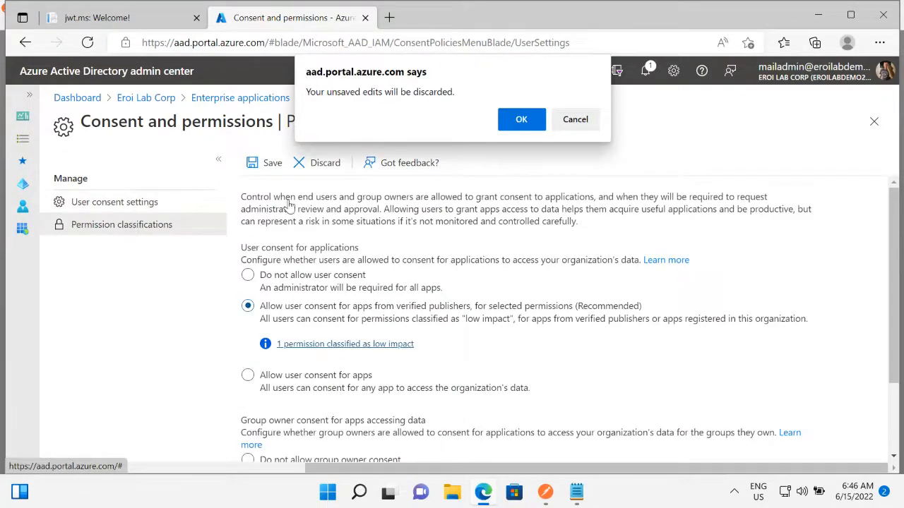
click(523, 119)
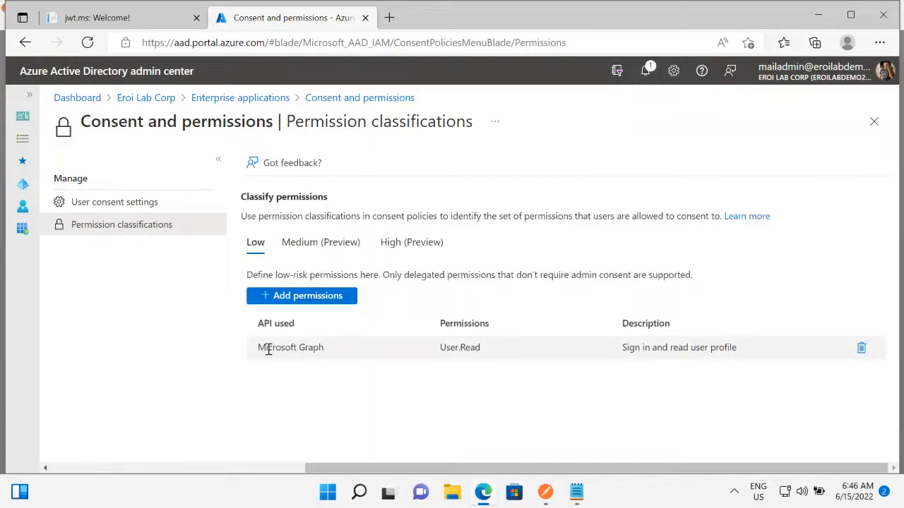
drag(268, 346, 481, 349)
drag(623, 347, 704, 375)
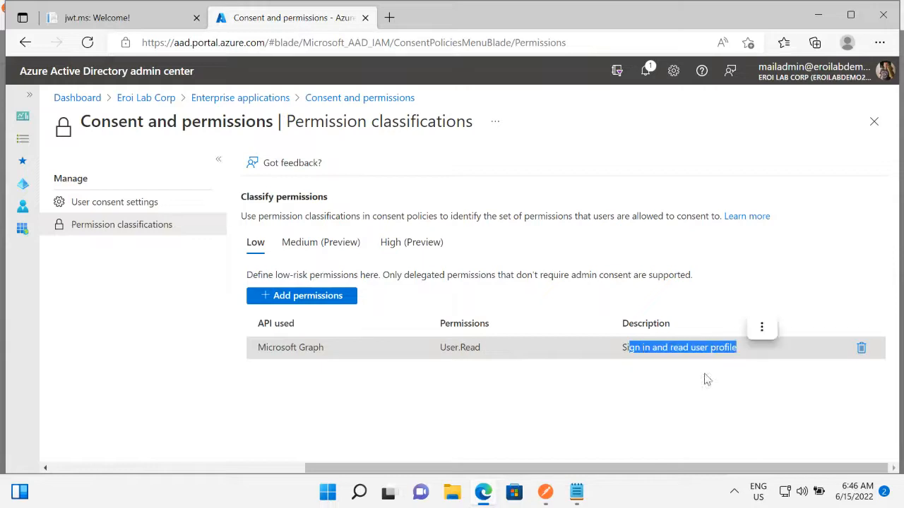
click(117, 206)
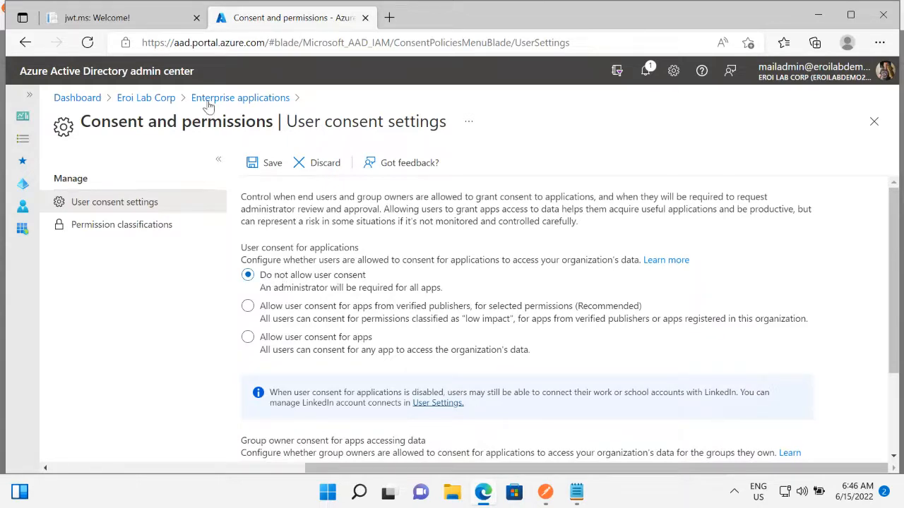
Leave the consent settings without saving and open the API permissions of the MSgraphapp app registration.
click(156, 101)
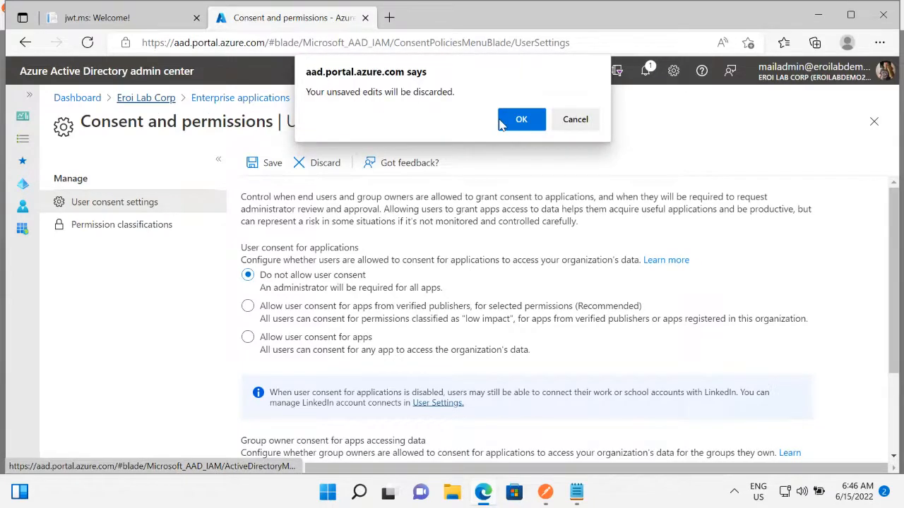
click(501, 123)
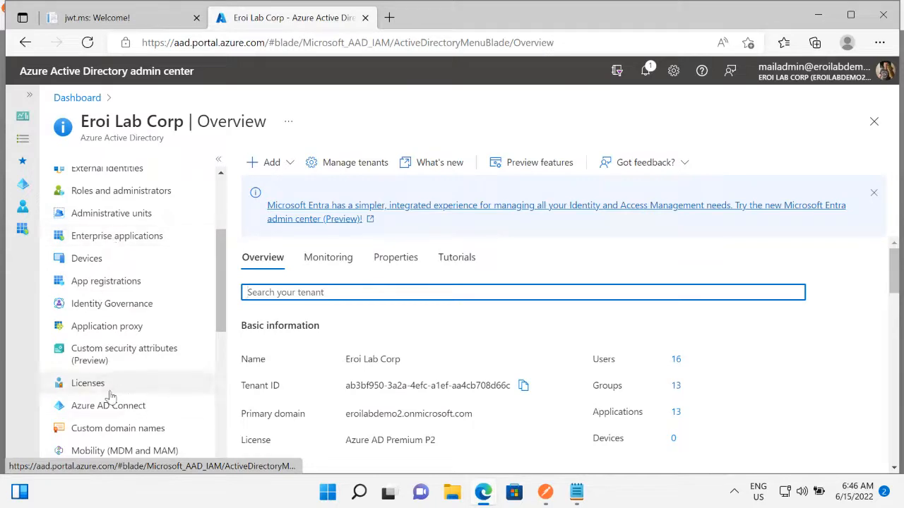
click(104, 286)
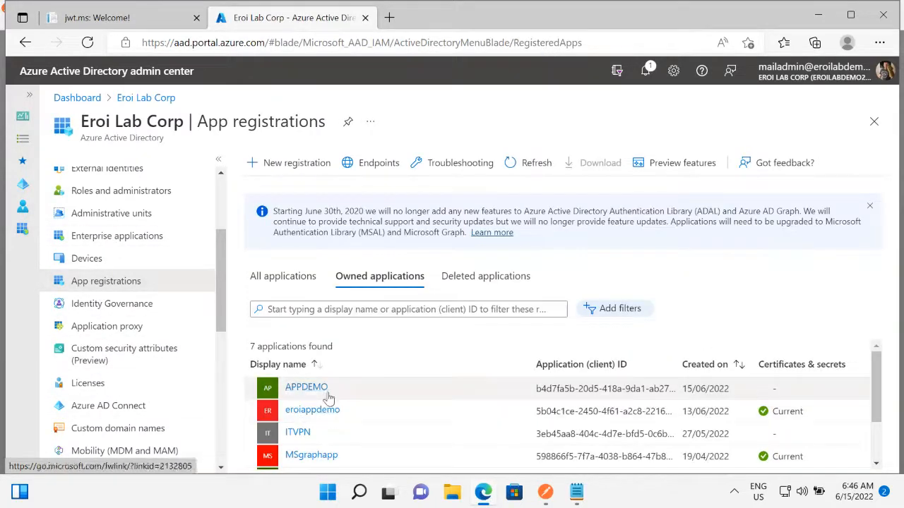
scroll(314, 438, down, 1)
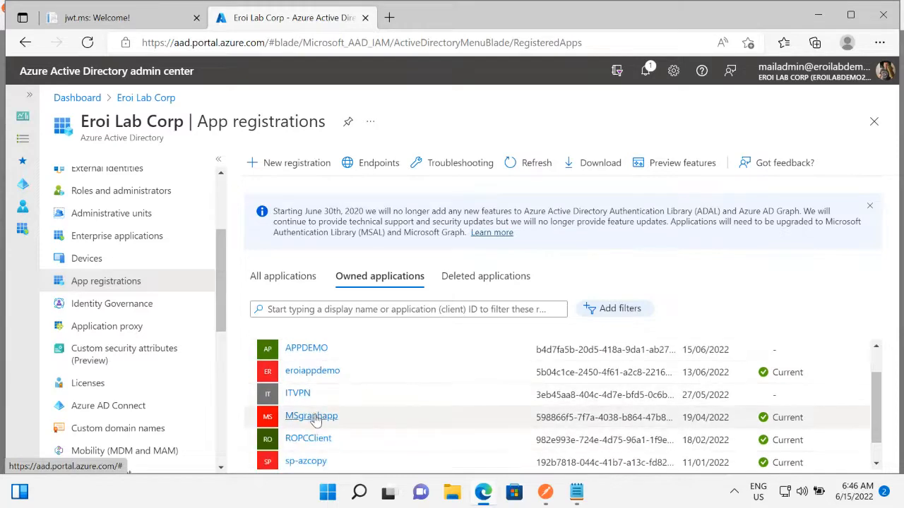
click(318, 420)
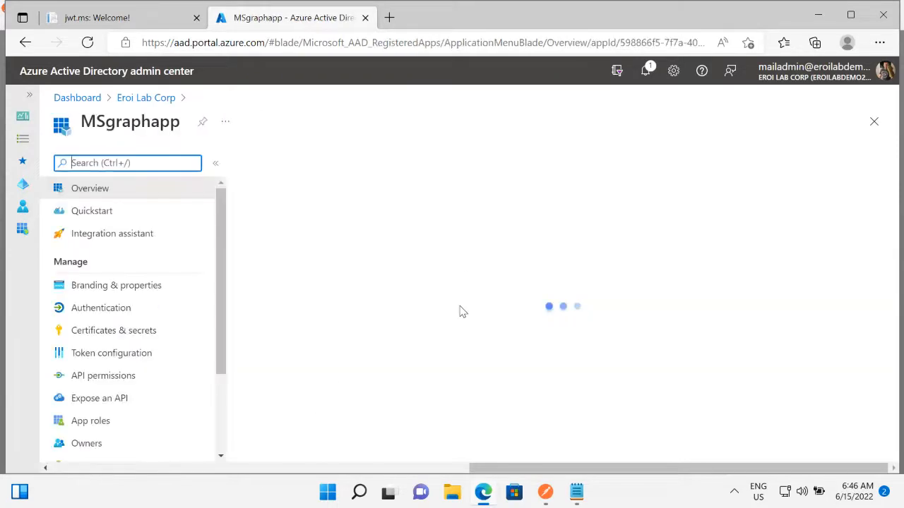
scroll(406, 363, down, 3)
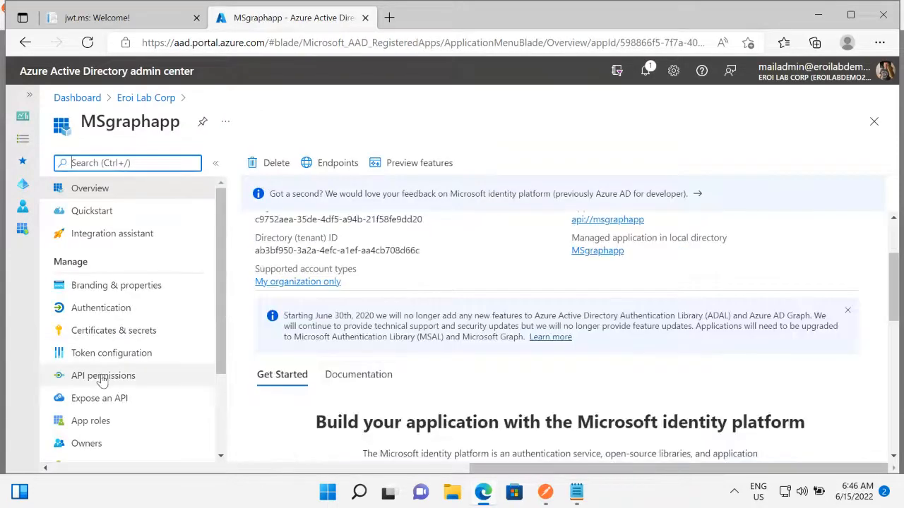
click(76, 378)
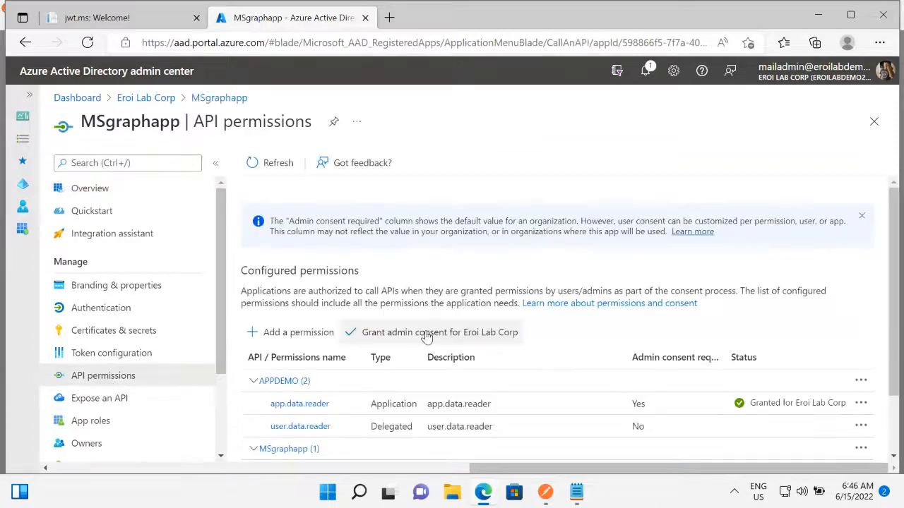
Open and close the delegated user.data.reader permission, then grant admin consent for Eroi Lab Corp to MSgraphapp's configured permissions.
click(504, 427)
click(874, 101)
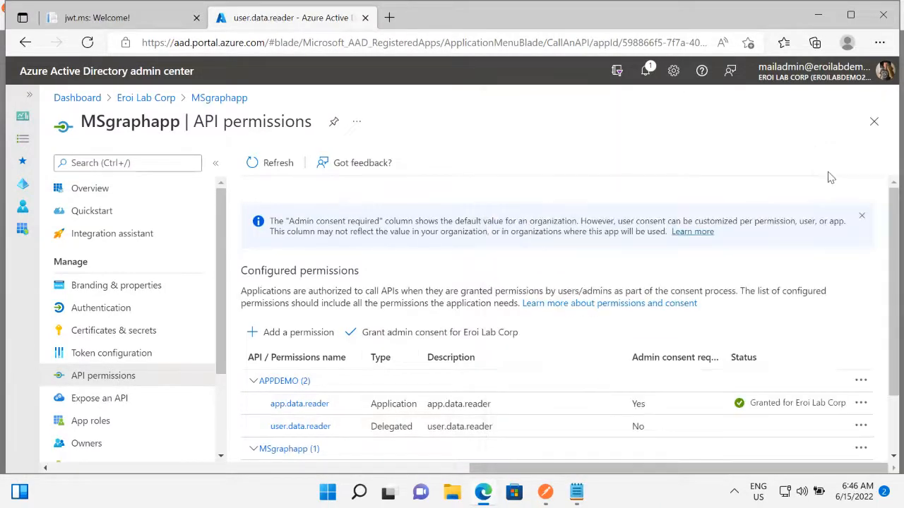
click(413, 335)
click(269, 256)
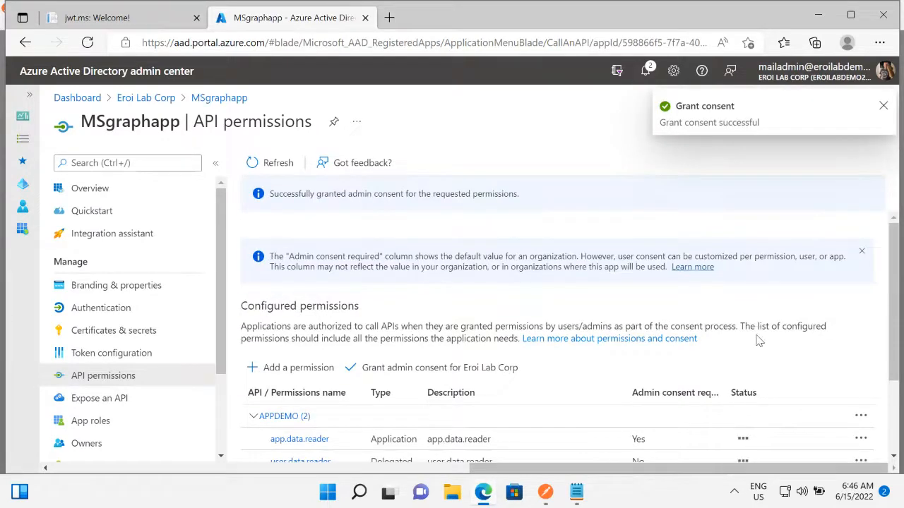
scroll(758, 338, down, 2)
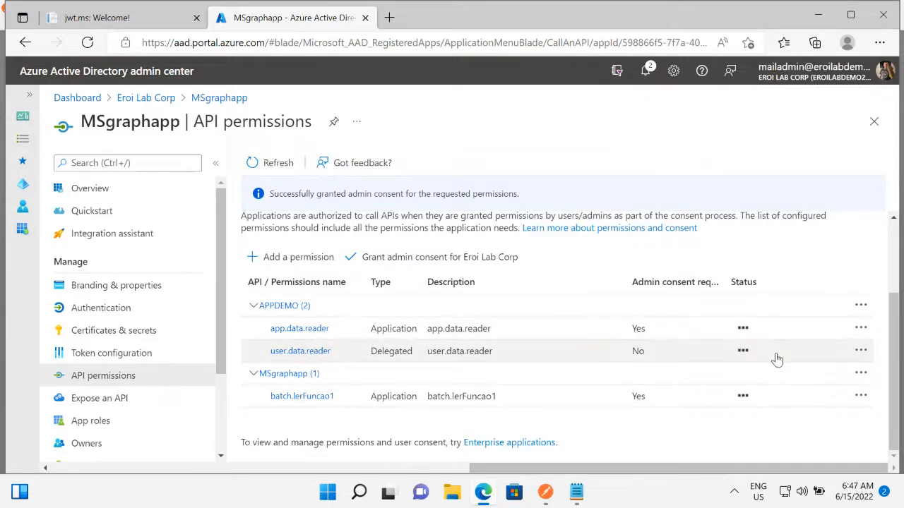
Switch to Postman, cancel the pending approval request and dismiss the token request dialog.
click(546, 495)
click(607, 428)
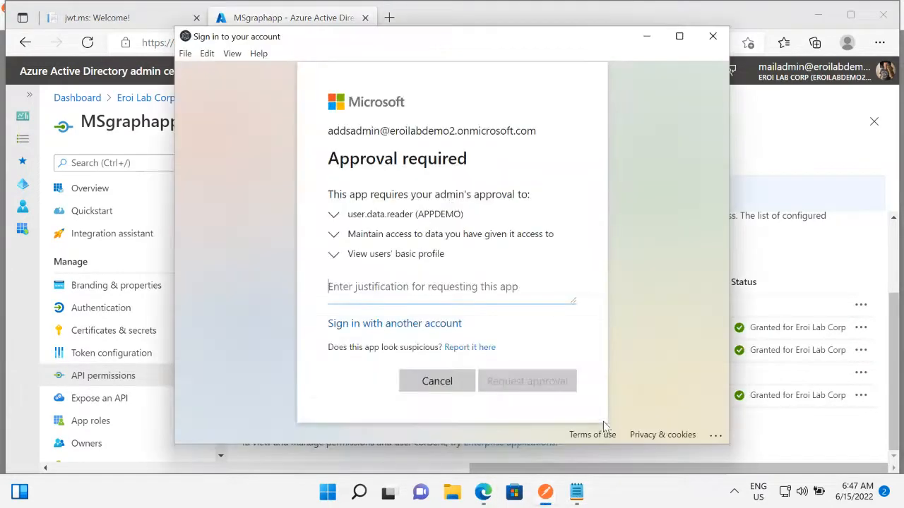
click(434, 378)
click(546, 499)
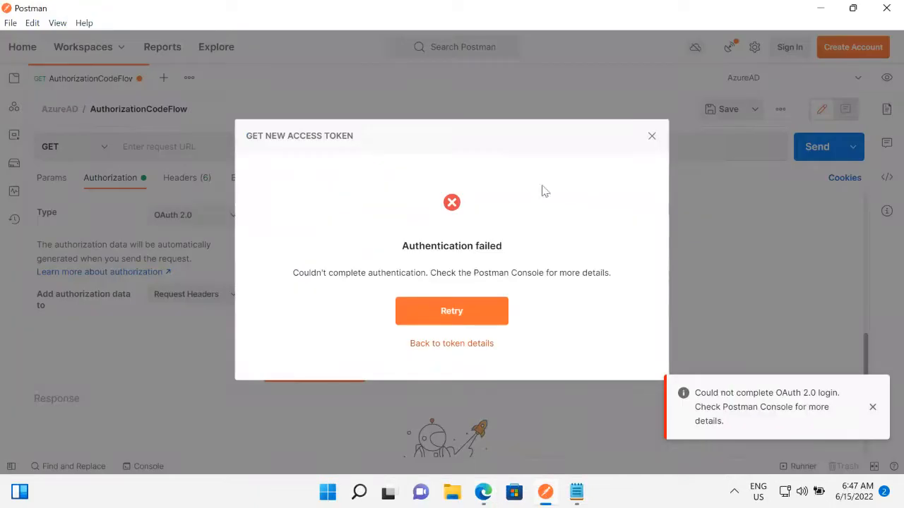
click(650, 138)
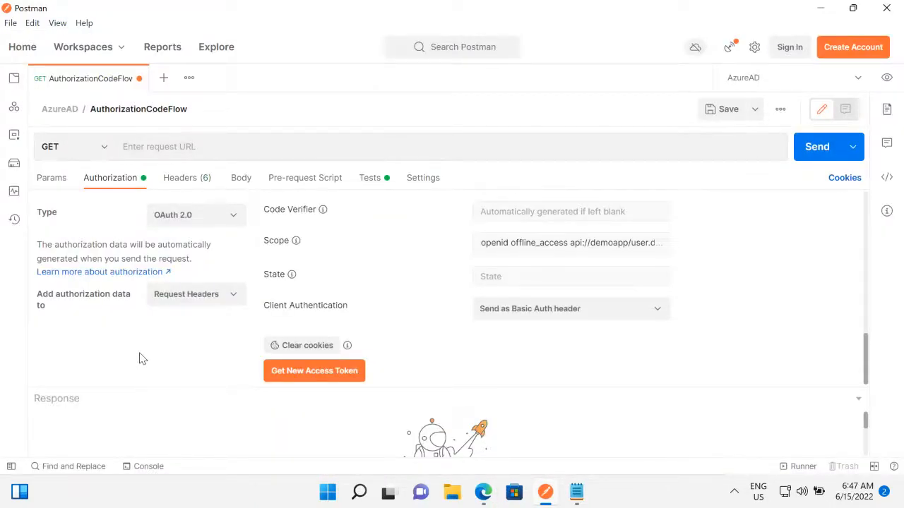
Request a new access token, signing in with the assigned user's e-mail and account password, decline staying signed in, and proceed to the token details.
click(300, 373)
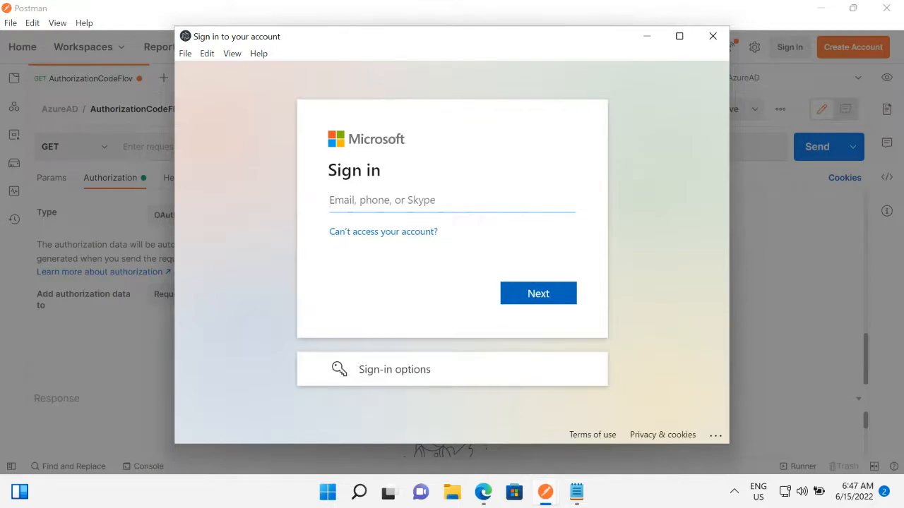
click(375, 206)
key(ctrl+v)
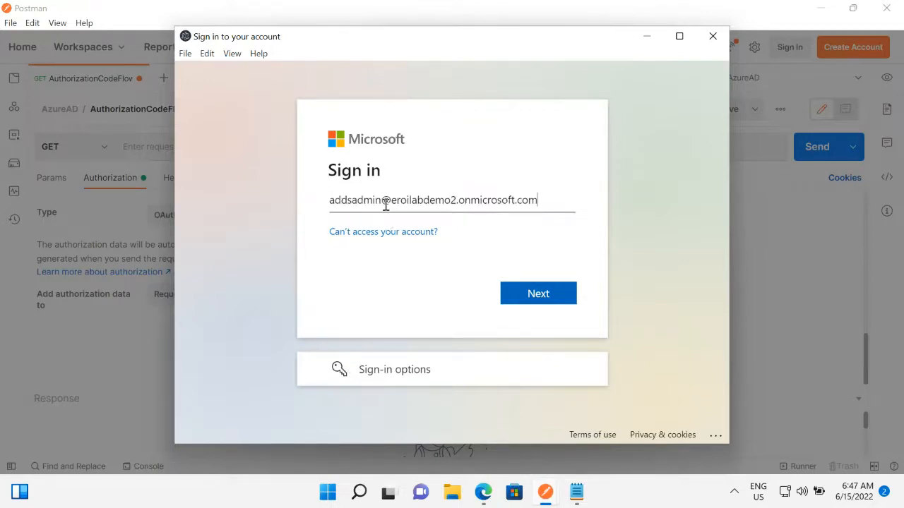
click(525, 299)
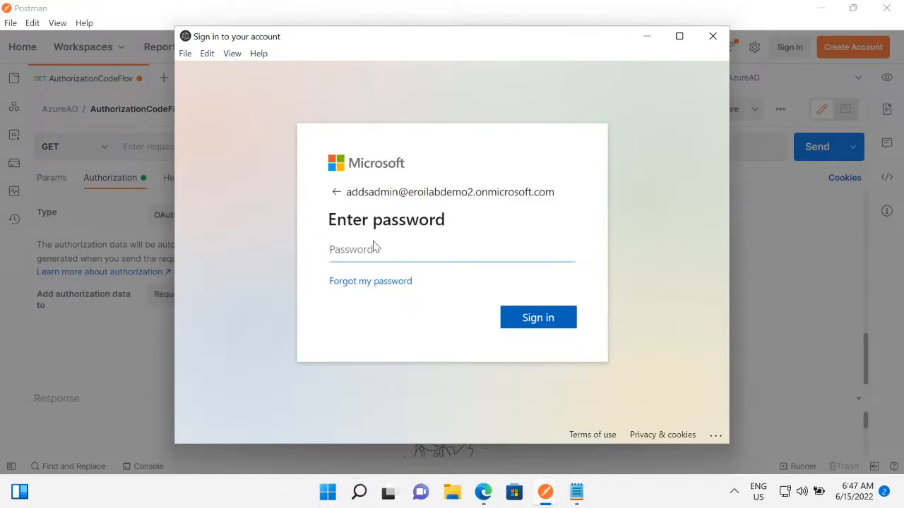
key(ctrl+v)
click(513, 319)
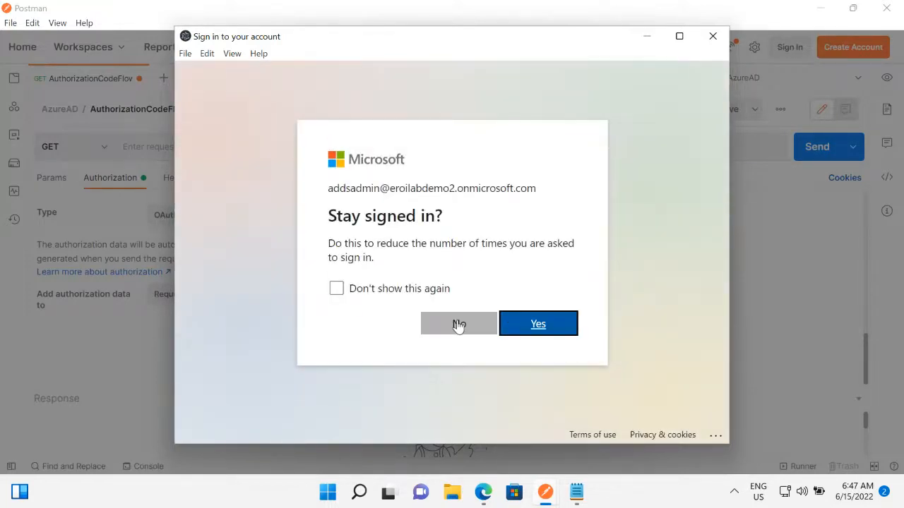
click(459, 325)
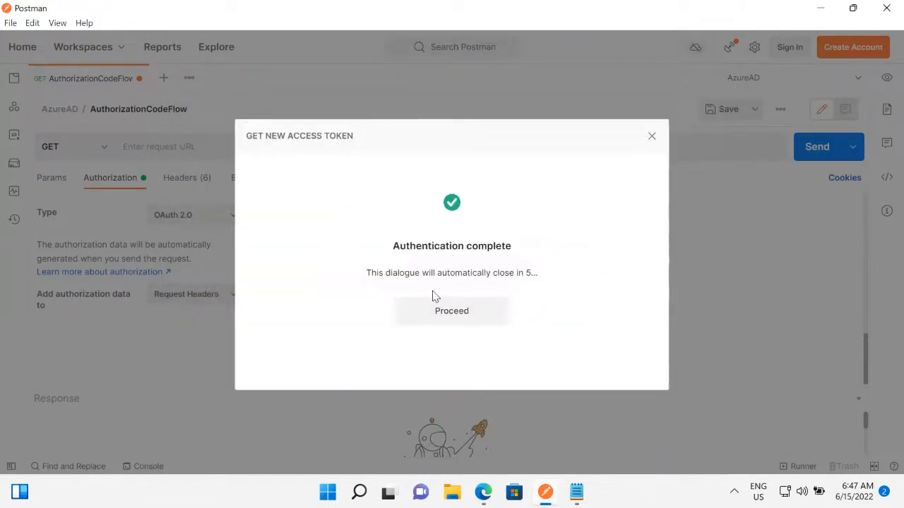
click(448, 317)
Select and copy the complete access token of the newest AuthCode entry, then look through its scope, refresh token and ID token.
drag(326, 247, 360, 248)
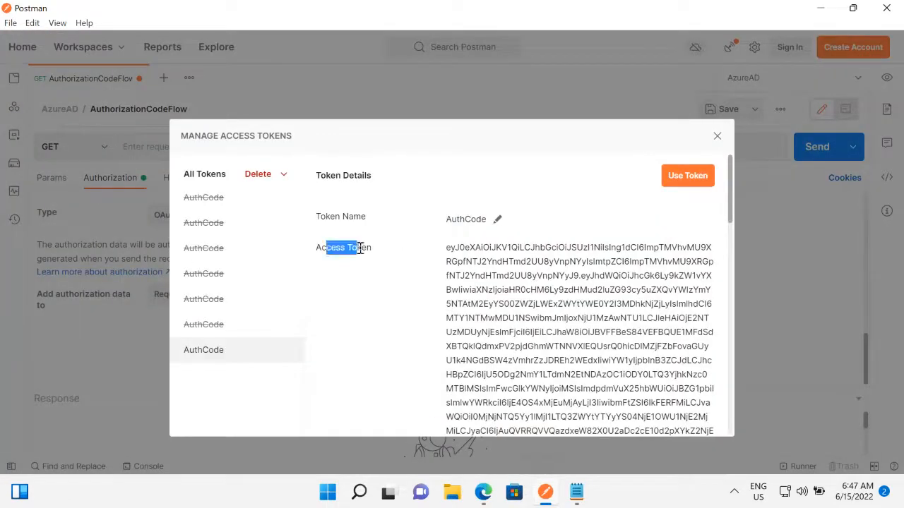
drag(452, 247, 485, 275)
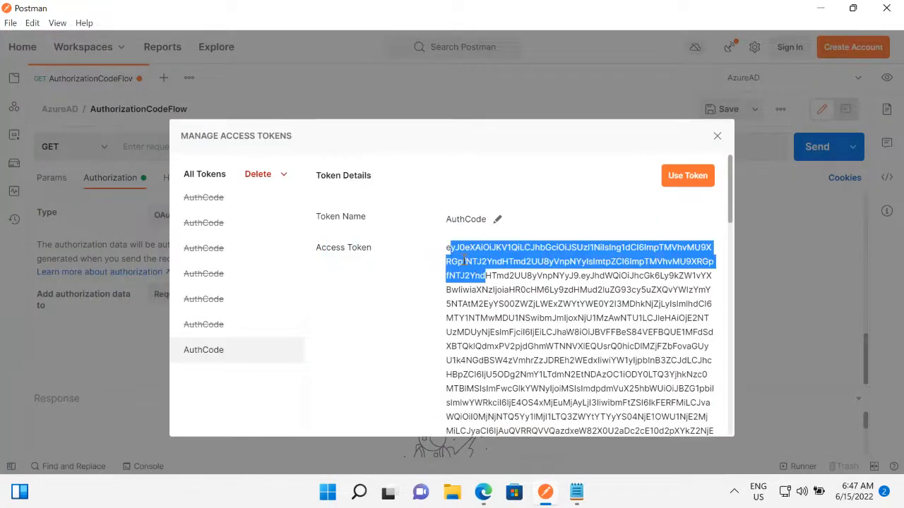
double_click(461, 262)
click(460, 293)
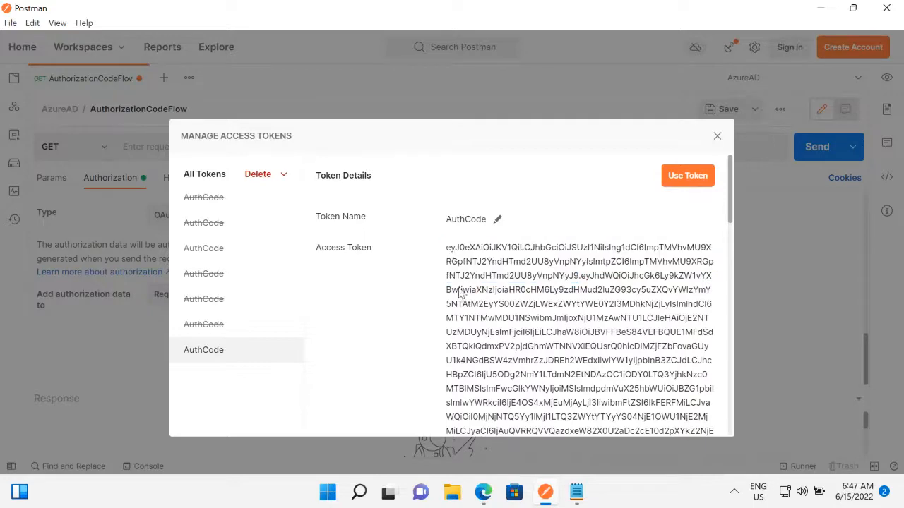
drag(446, 247, 521, 223)
scroll(495, 272, down, 7)
scroll(520, 225, up, 3)
drag(535, 262, 628, 347)
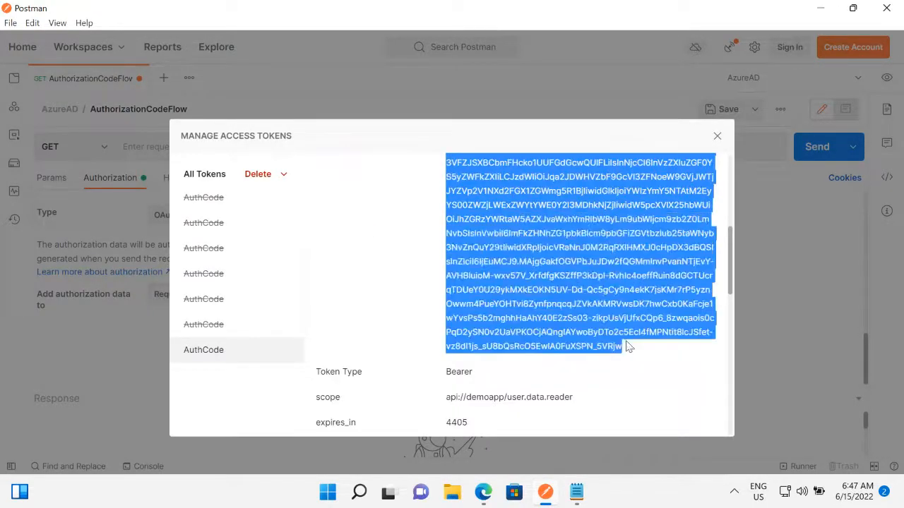
scroll(544, 325, down, 3)
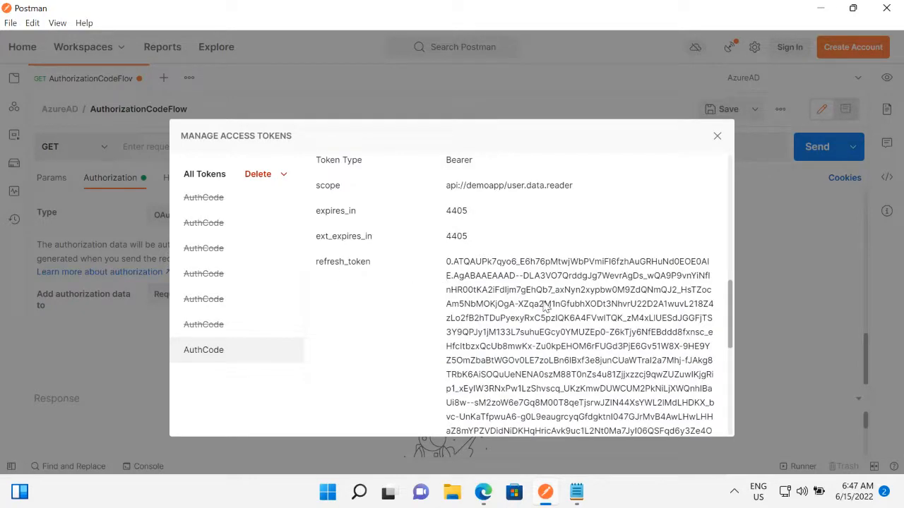
scroll(540, 302, down, 6)
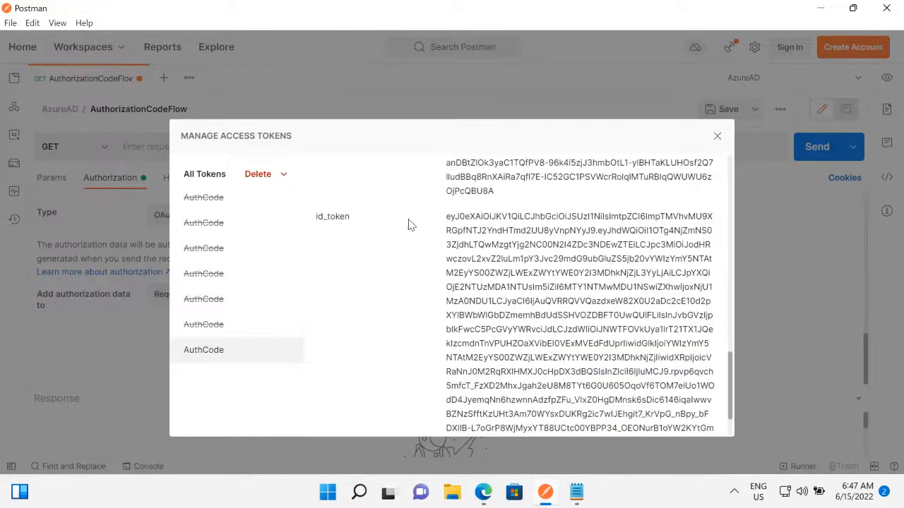
Switch to the browser's jwt.ms page and replace the existing token with the copied access token to decode it.
click(496, 497)
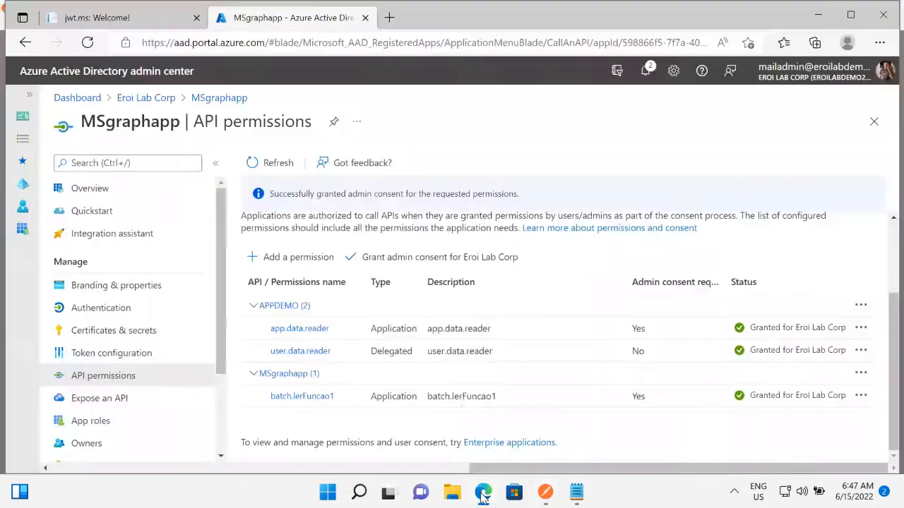
click(142, 18)
double_click(230, 223)
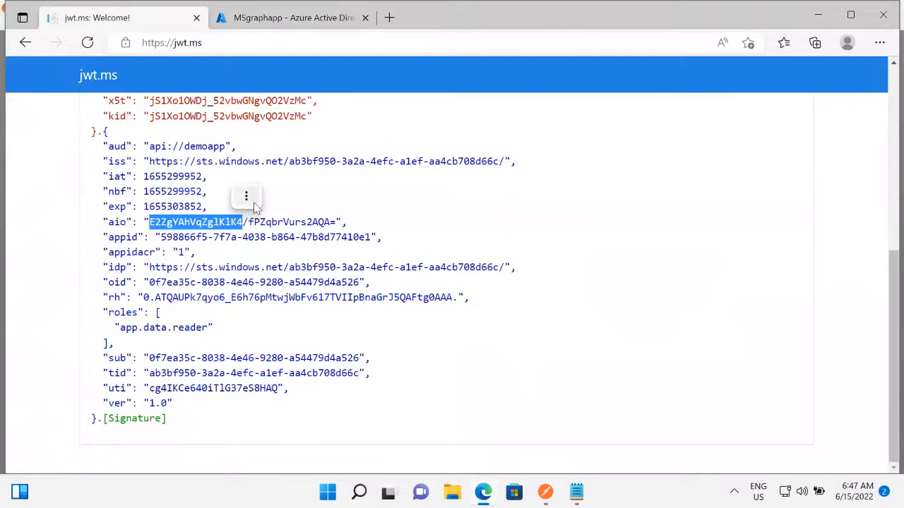
scroll(258, 205, up, 4)
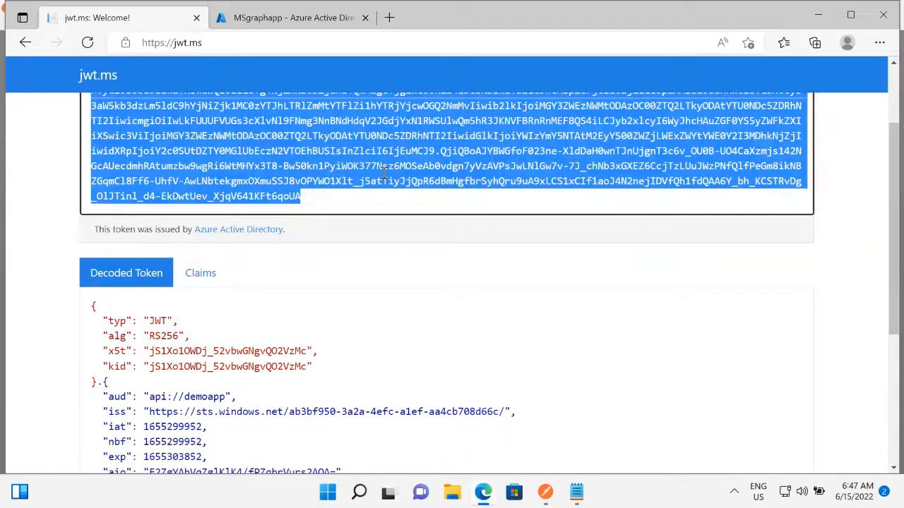
scroll(366, 248, up, 1)
scroll(365, 318, down, 3)
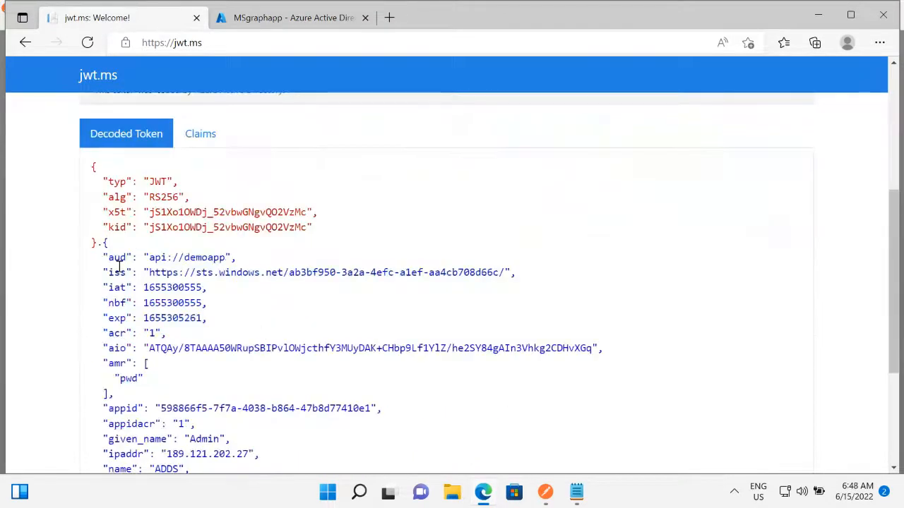
Highlight the aud, amr and scp claims in the decoded token, then return to MSgraphapp's API permissions.
drag(107, 257, 137, 257)
scroll(113, 182, down, 3)
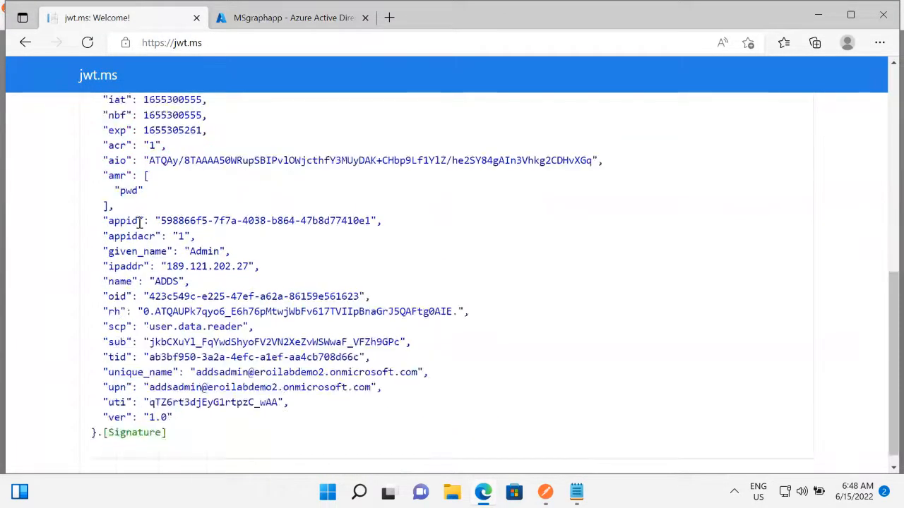
drag(113, 183, 141, 209)
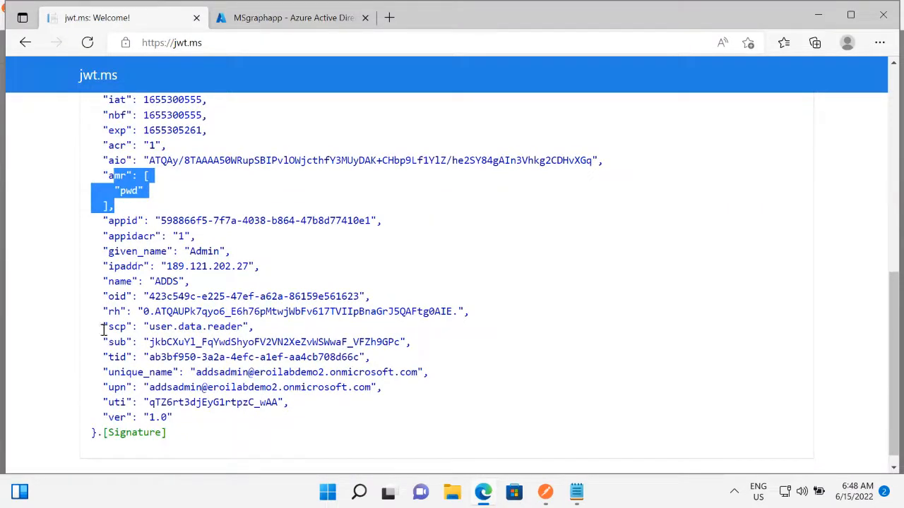
drag(103, 328, 254, 327)
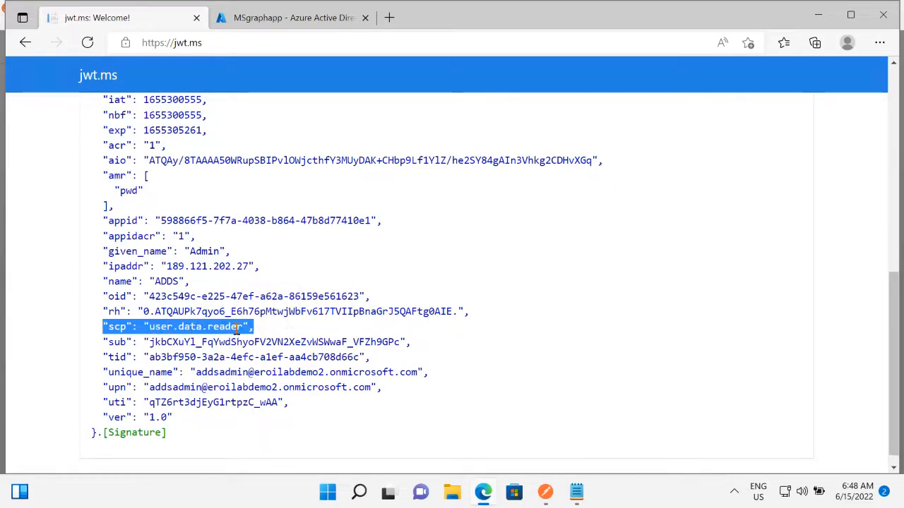
scroll(238, 327, up, 5)
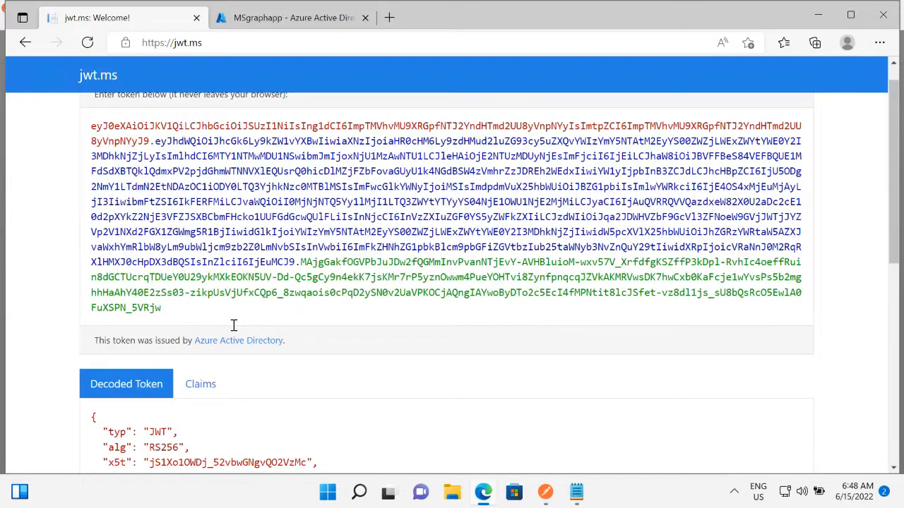
click(289, 18)
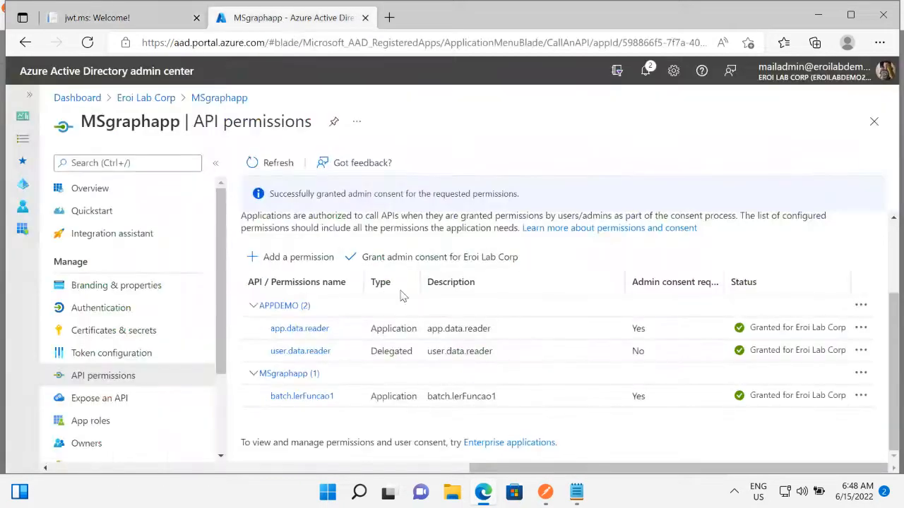
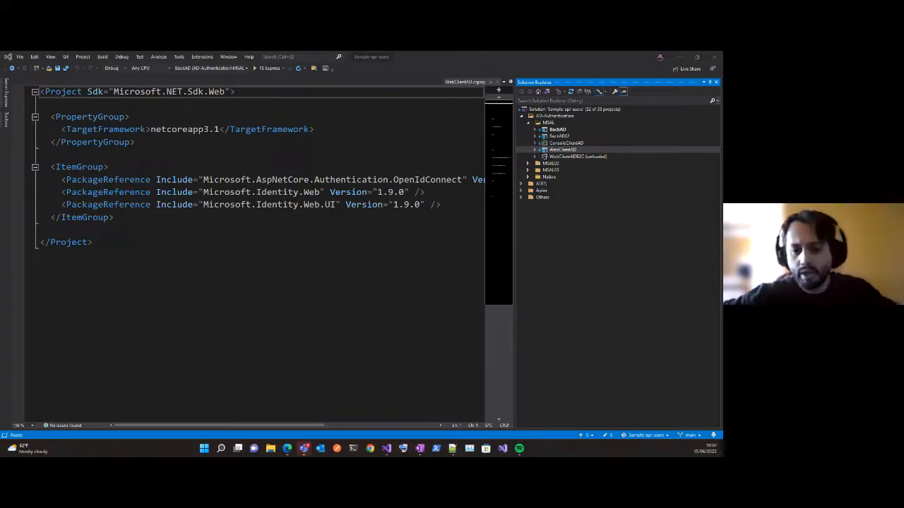
Close the WebClientAD project file and open HomeController.cs from the WebClientAD project's Controllers folder.
click(179, 153)
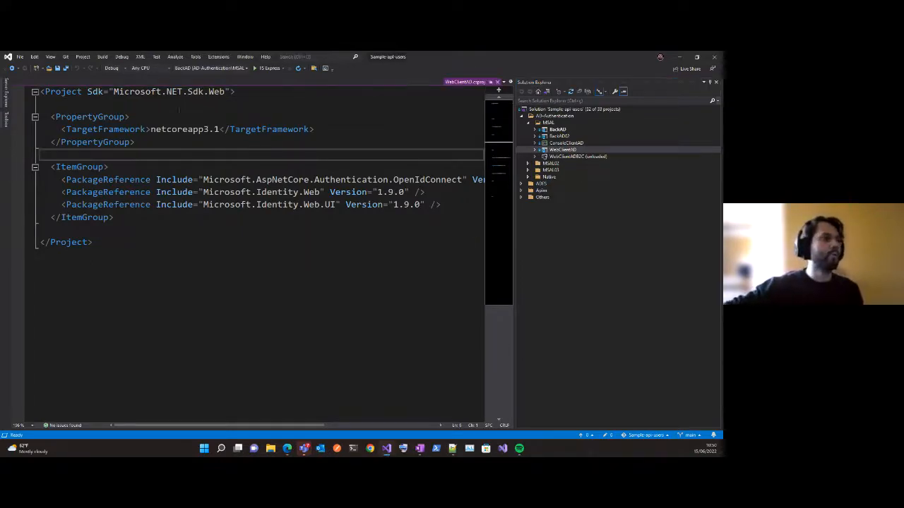
click(497, 82)
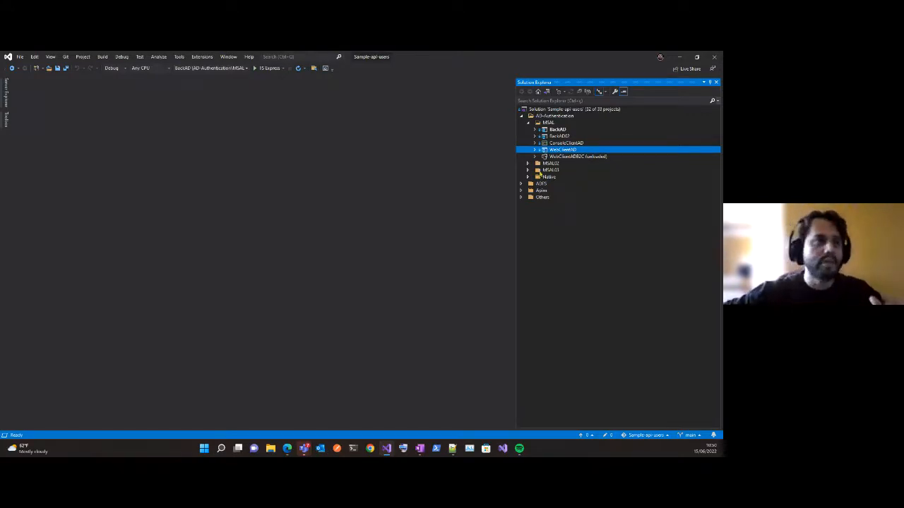
double_click(563, 151)
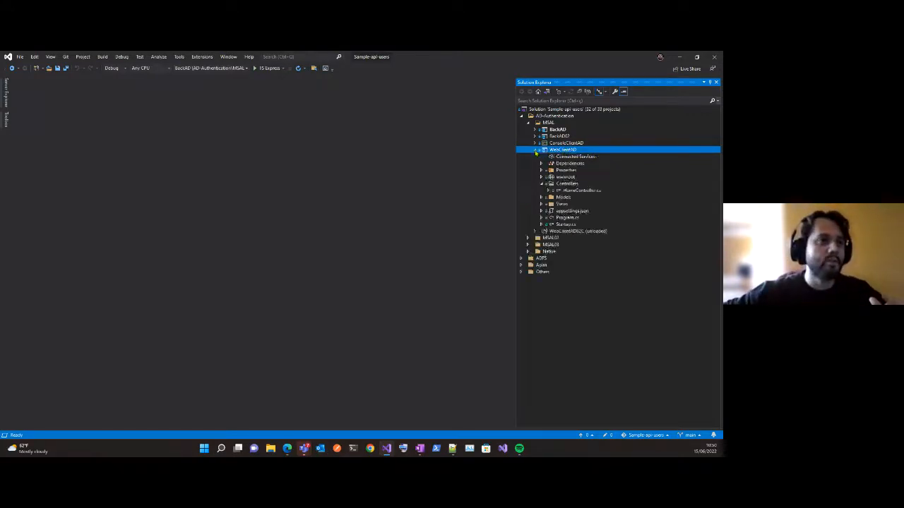
double_click(577, 191)
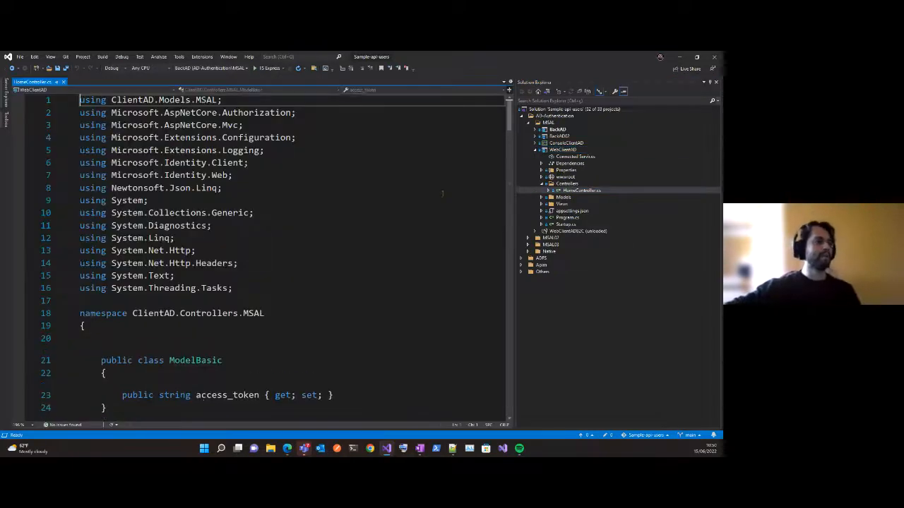
Locate the HomeController class declaration and mark its name and the Authorize attribute above it.
click(219, 188)
scroll(359, 297, down, 5)
scroll(282, 254, down, 6)
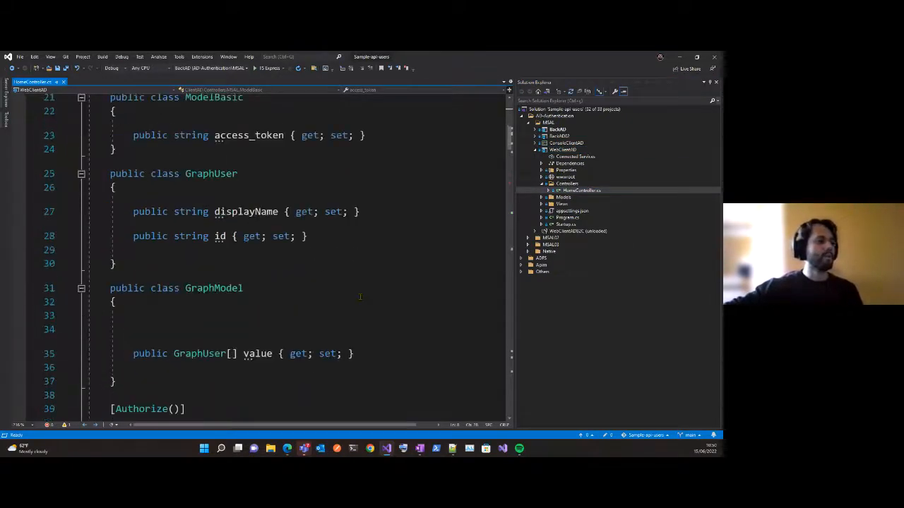
double_click(231, 186)
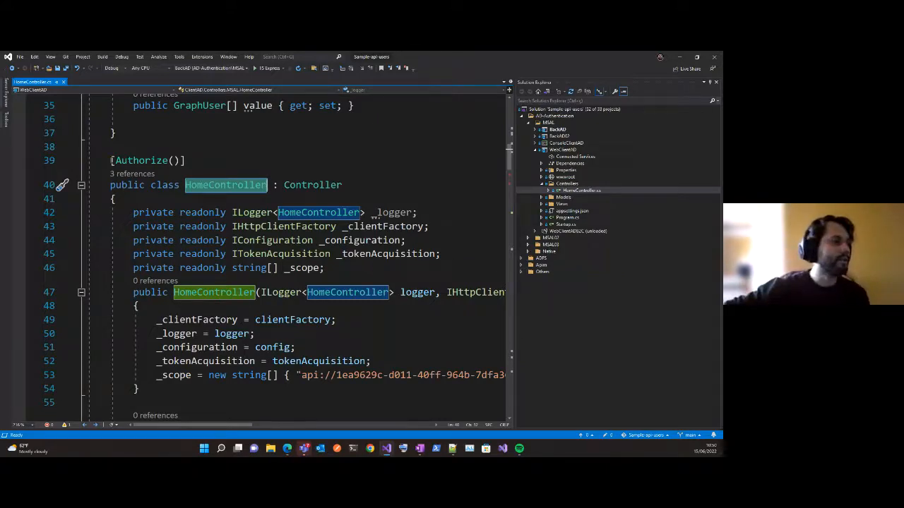
click(207, 157)
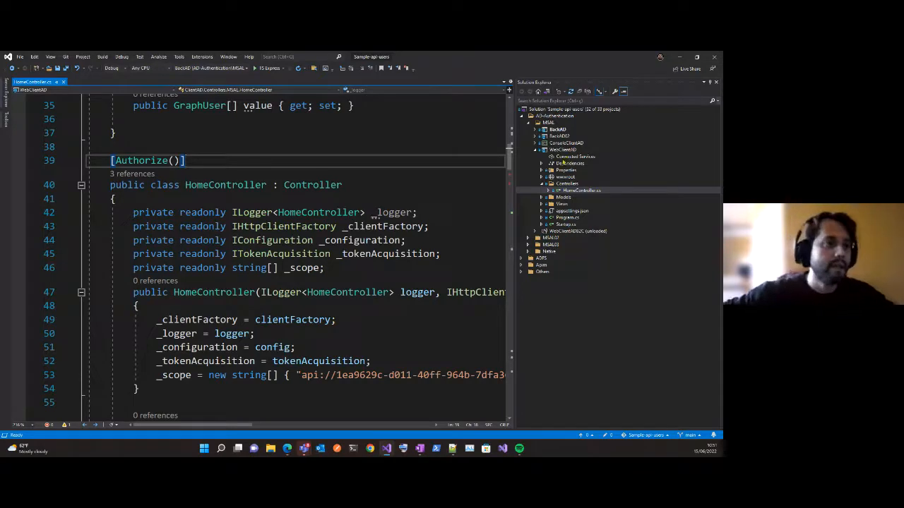
Open the WebClientAD project file and highlight the Microsoft.Identity.Web package reference.
double_click(564, 149)
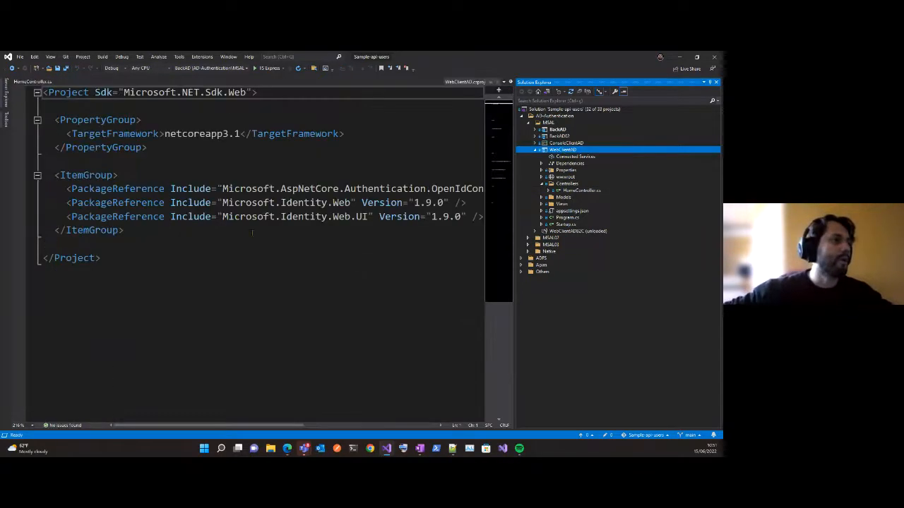
click(224, 203)
drag(223, 203, 294, 203)
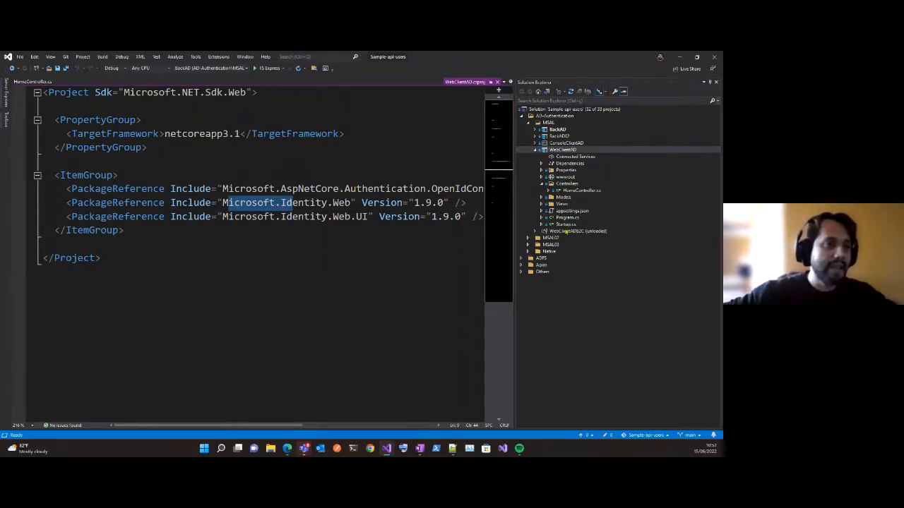
Open WebClientAD's appsettings.json and highlight the whole AzureAd configuration section.
double_click(571, 210)
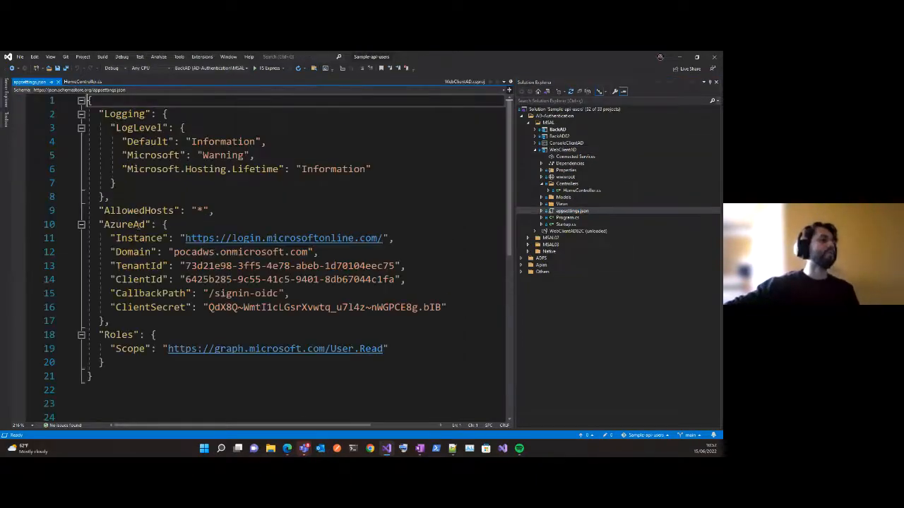
drag(104, 224, 158, 290)
click(149, 307)
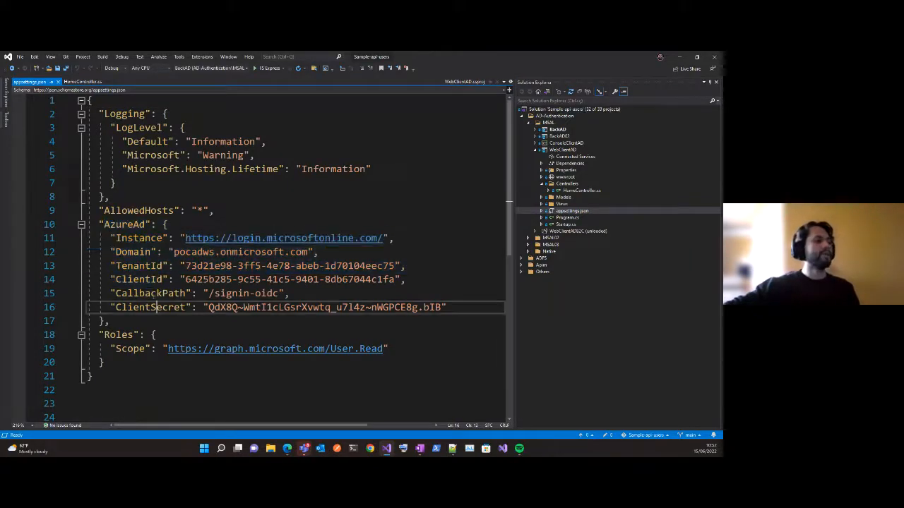
drag(94, 224, 109, 321)
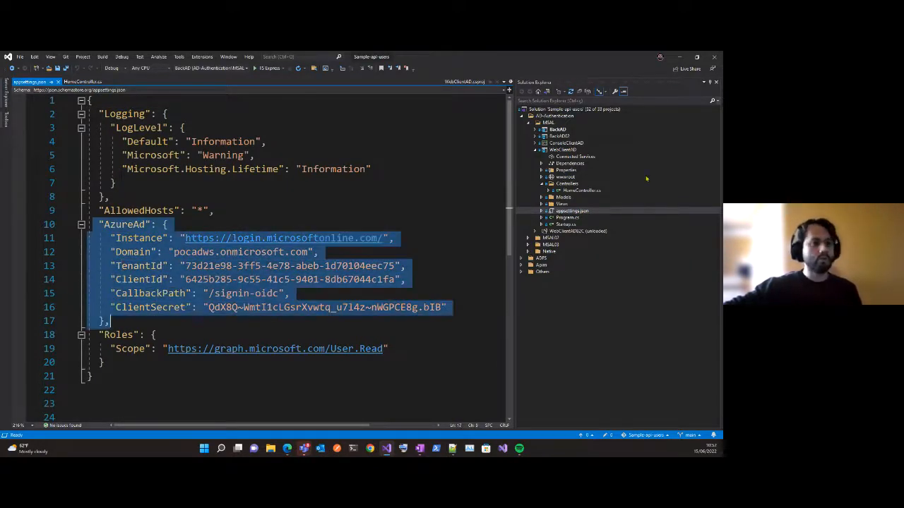
click(586, 211)
click(254, 226)
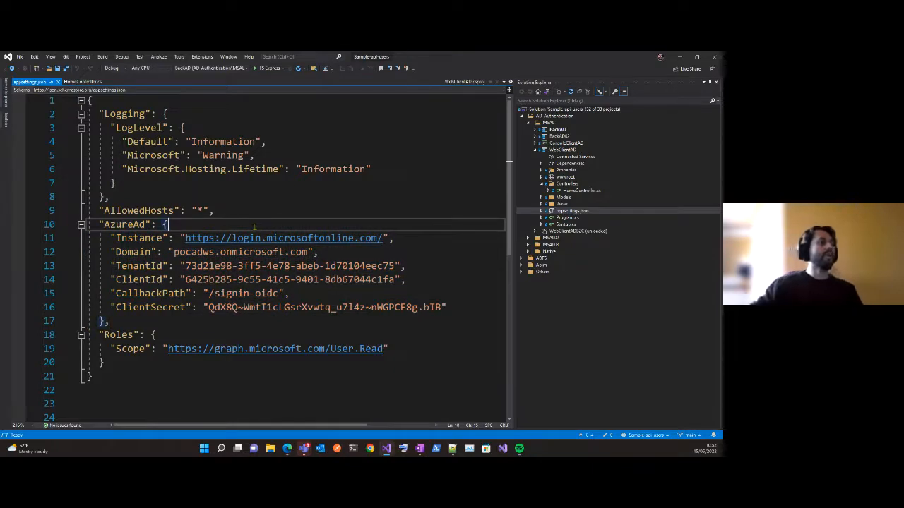
Highlight the Instance line inside the AzureAd section.
key(Down)
key(Down)
key(Up)
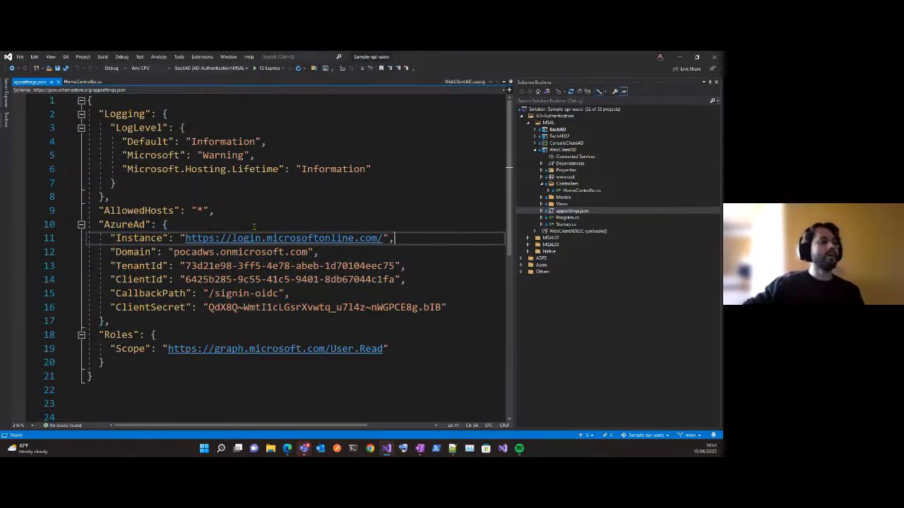
key(shift+Home)
key(shift+Home)
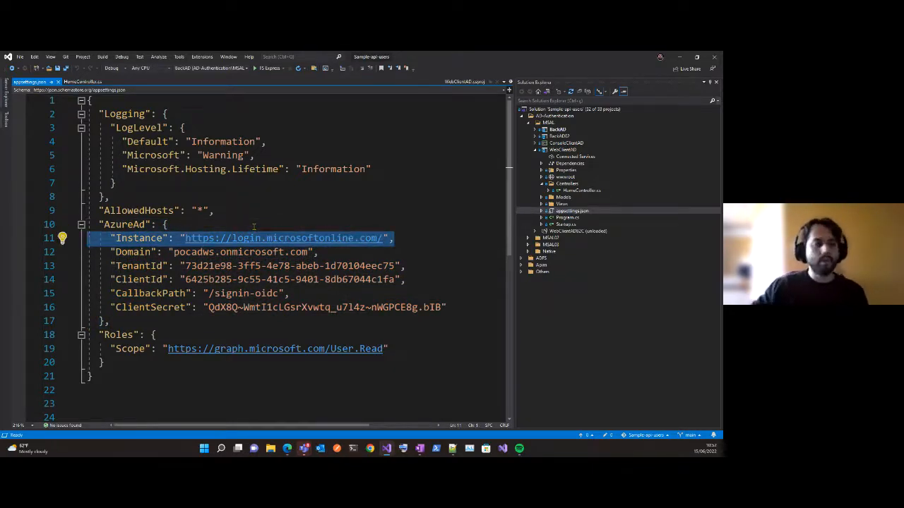
key(End)
key(shift+Home)
key(shift+Home)
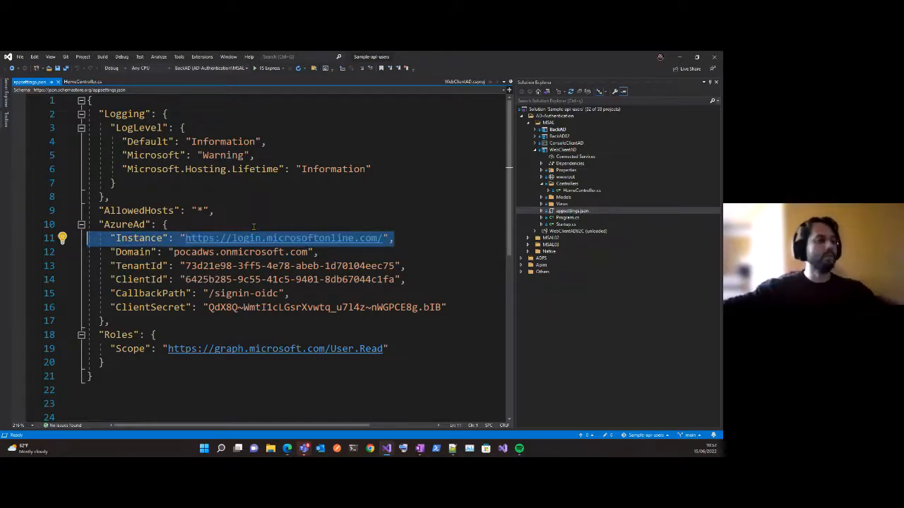
Highlight the Domain line of the AzureAd section and move through its property name and value.
key(Down)
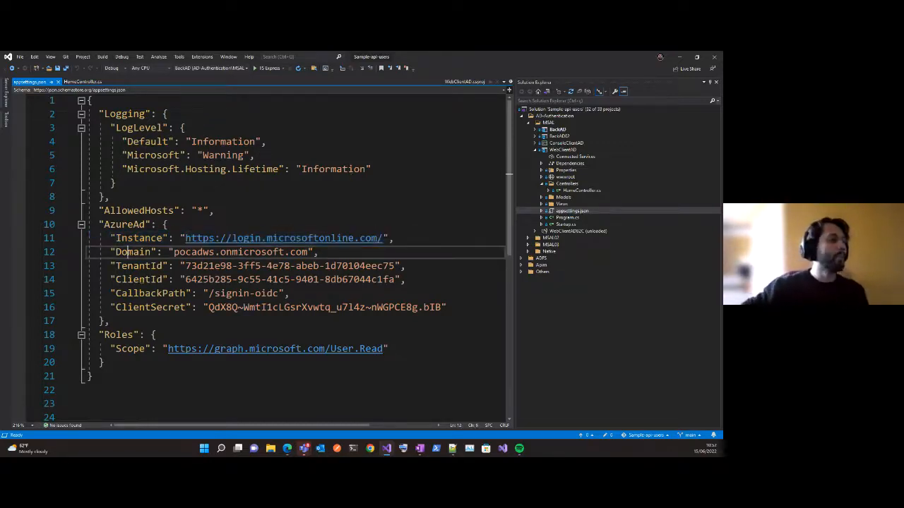
key(End)
key(shift+Home)
key(shift+Home)
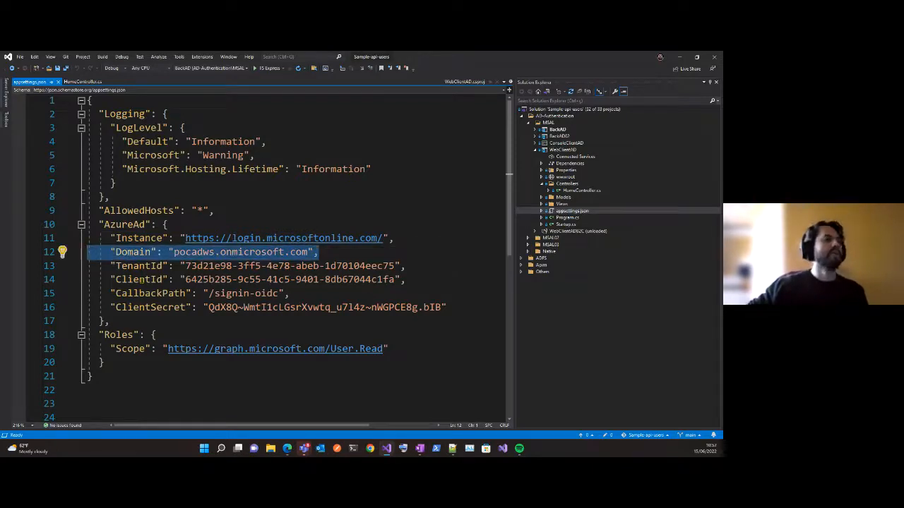
key(Left)
key(shift+End)
key(Left)
key(Right)
key(Right)
key(Right)
key(Right)
key(Right)
key(Right)
key(Right)
key(Right)
key(Right)
key(Right)
key(Right)
key(Right)
key(Right)
key(Right)
key(Right)
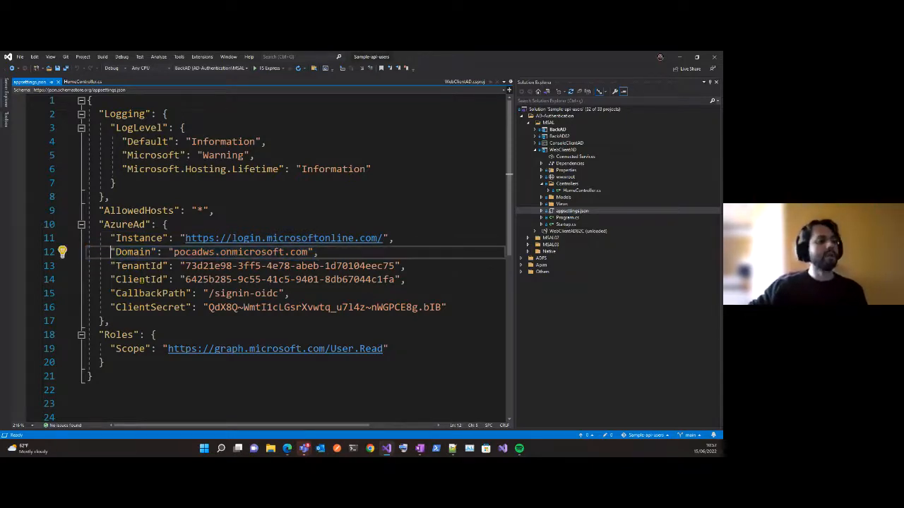
key(shift+Right)
key(shift+Right)
key(shift+Right)
key(Right)
key(Right)
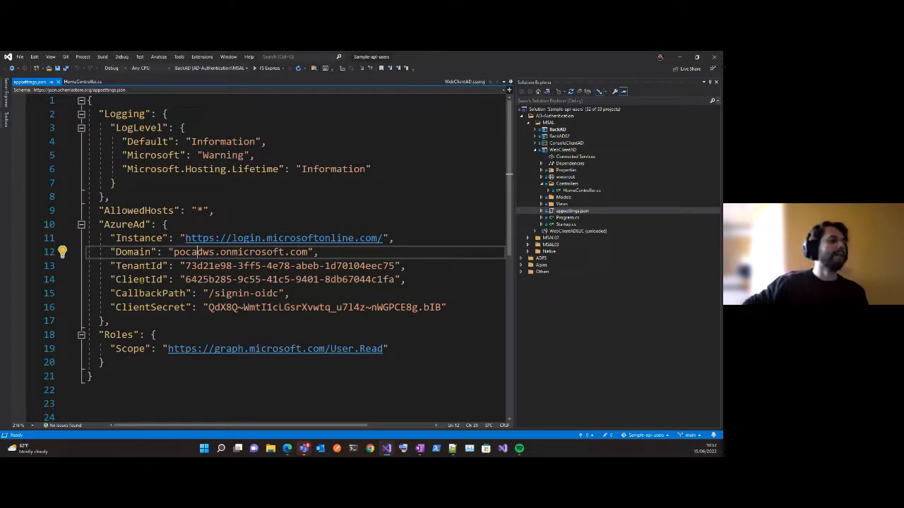
key(Home)
Highlight the TenantId line of the AzureAd section.
key(Down)
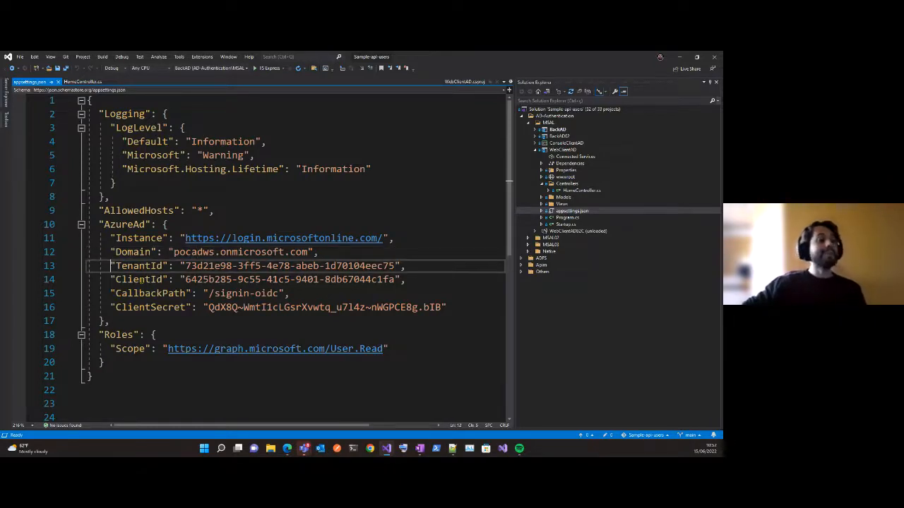
key(End)
key(shift+Home)
key(shift+Home)
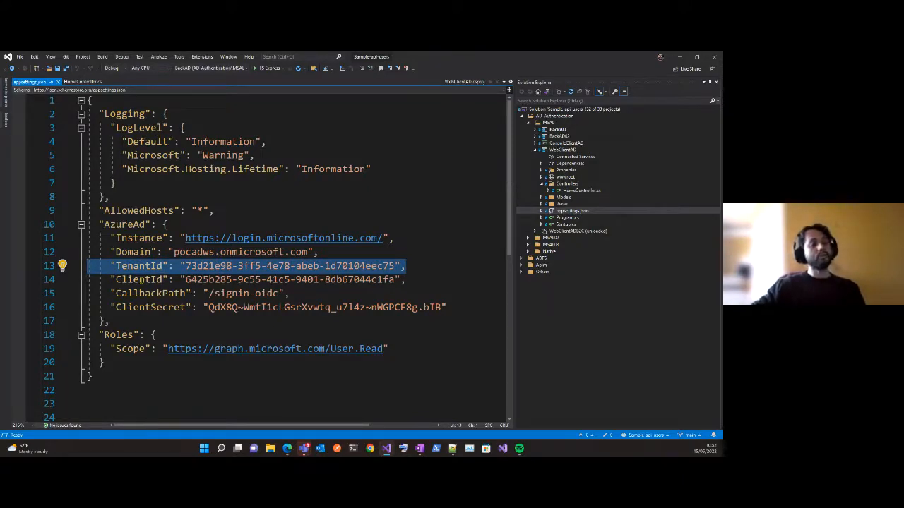
Highlight the ClientId line of the AzureAd section, then select only its value.
key(Down)
key(End)
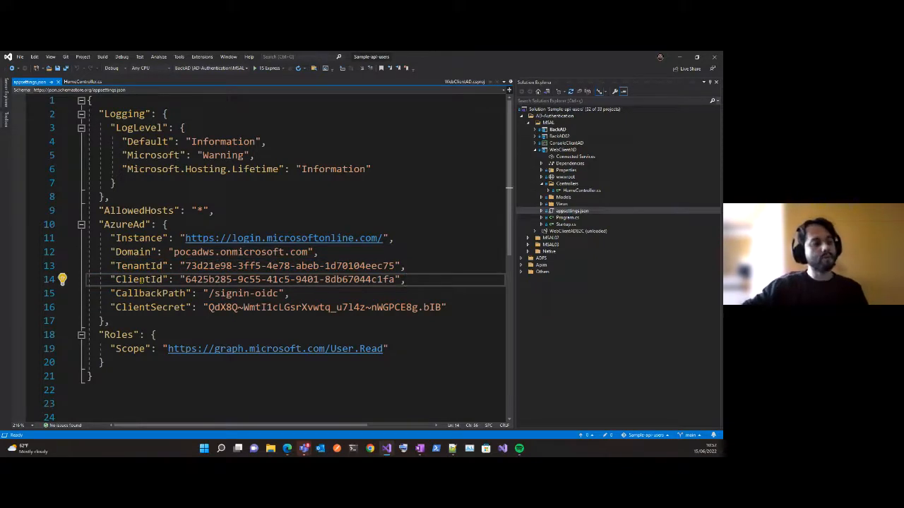
key(shift+Home)
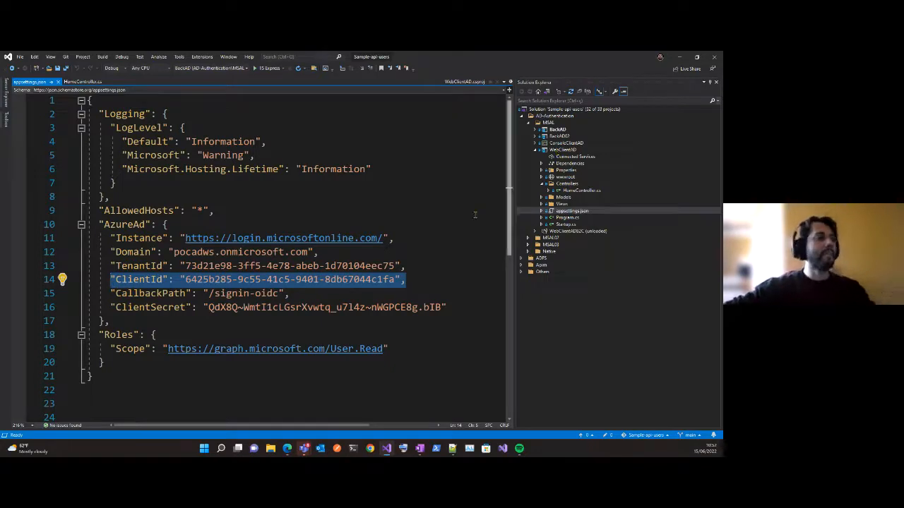
click(188, 281)
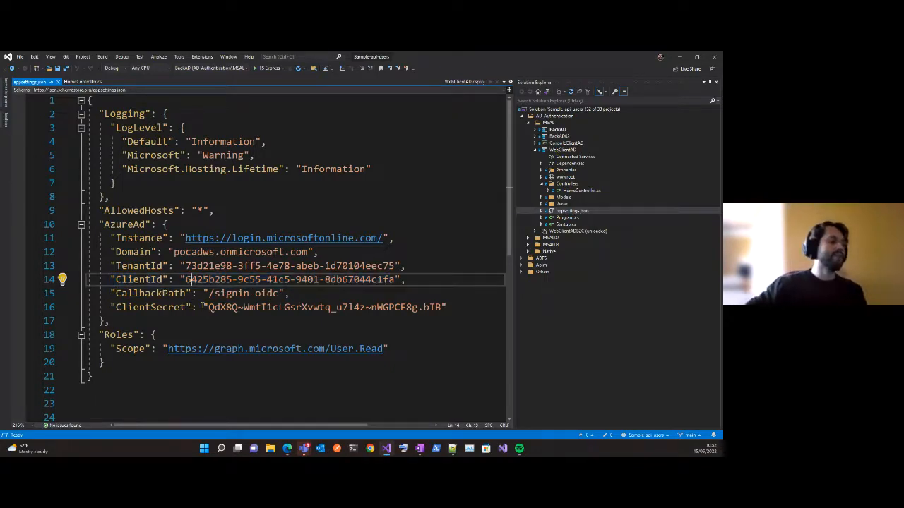
key(shift+End)
key(shift+Left)
key(shift+Left)
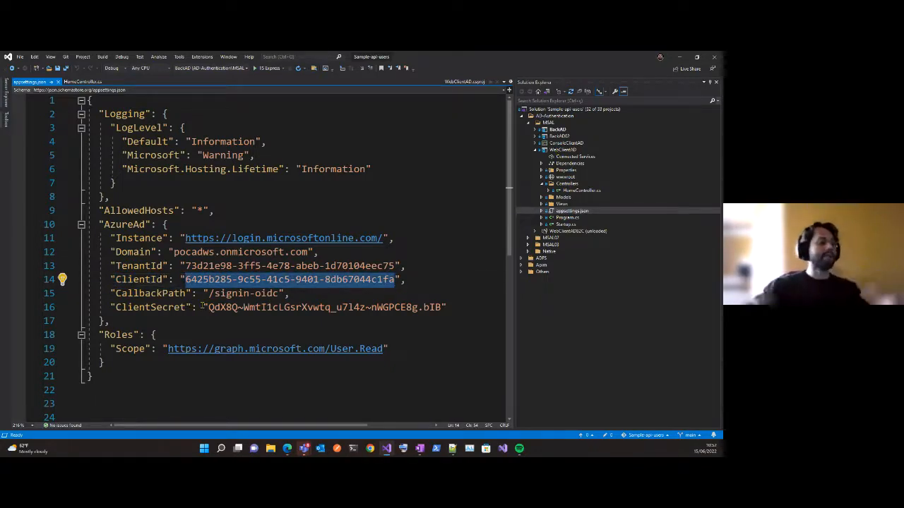
Highlight signin-oidc in the CallbackPath value of the AzureAd section.
key(Home)
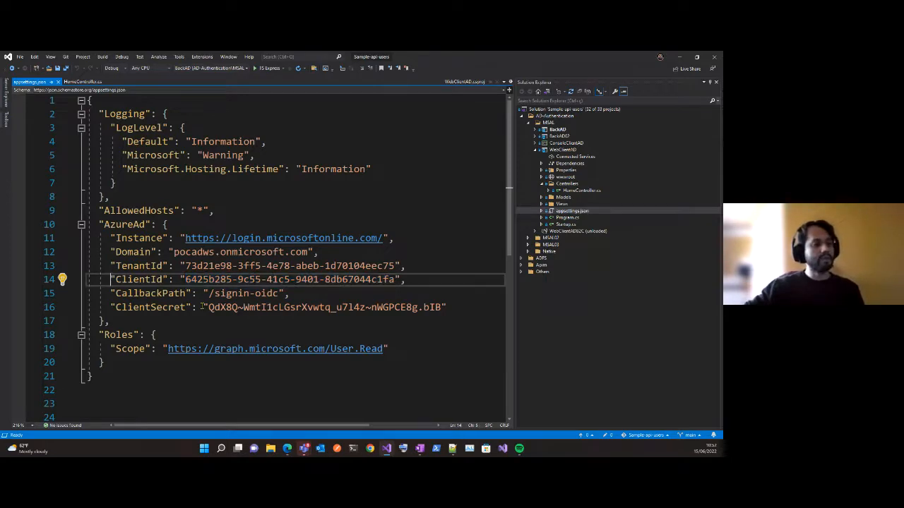
key(Down)
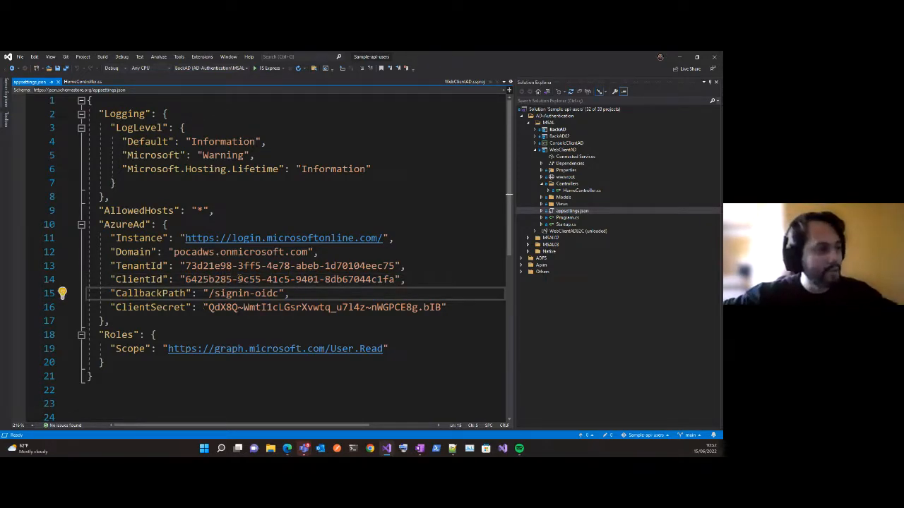
drag(215, 293, 279, 293)
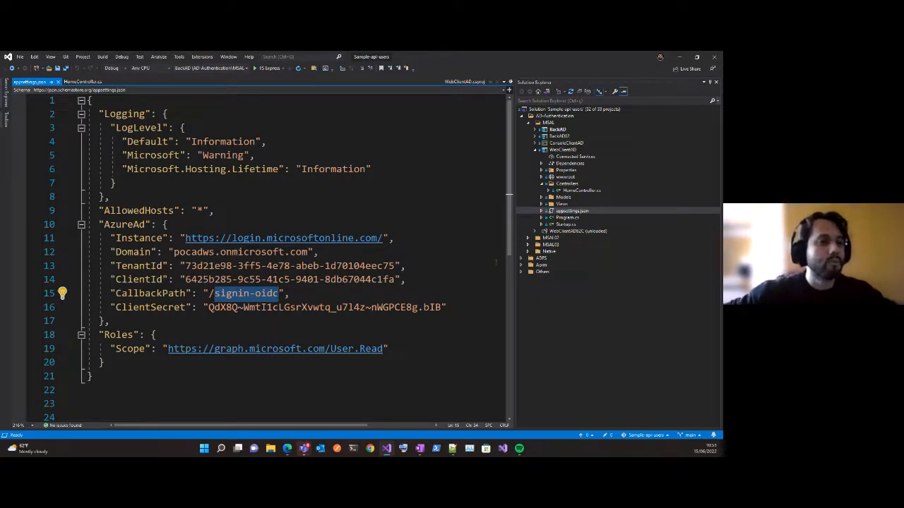
Open WebClientAD's Startup.cs at the ConfigureServices method and hide the Solution Explorer to widen the code view.
double_click(565, 223)
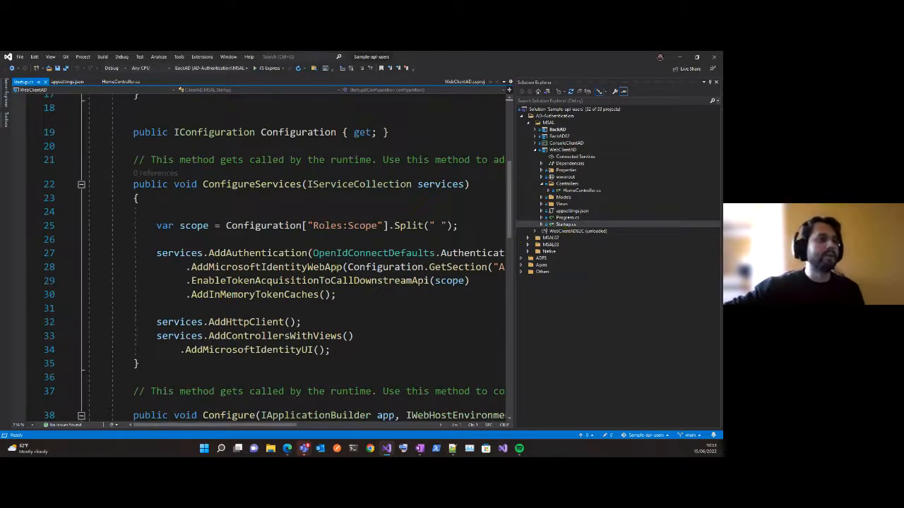
click(715, 84)
scroll(353, 255, down, 1)
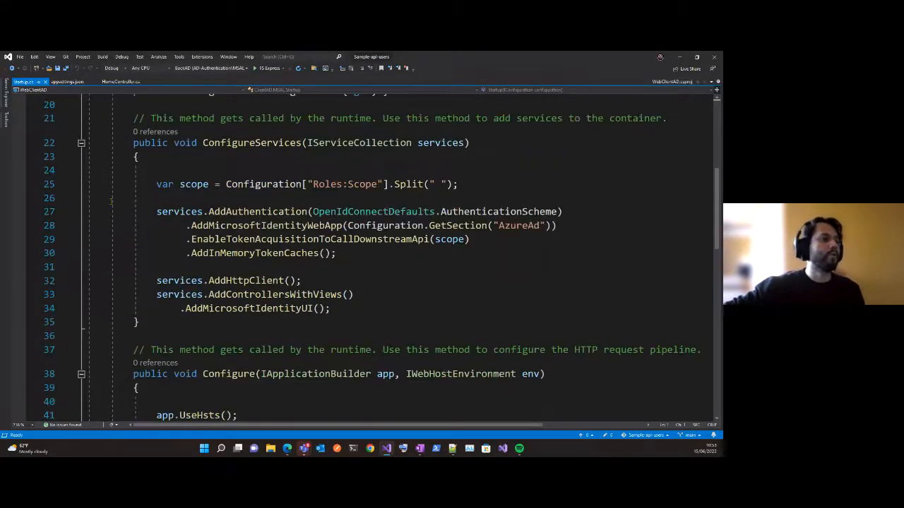
Highlight the AddAuthentication call in ConfigureServices and the AddMicrosoftIdentityWebApp line that reads the AzureAd section.
drag(88, 212, 596, 229)
click(586, 229)
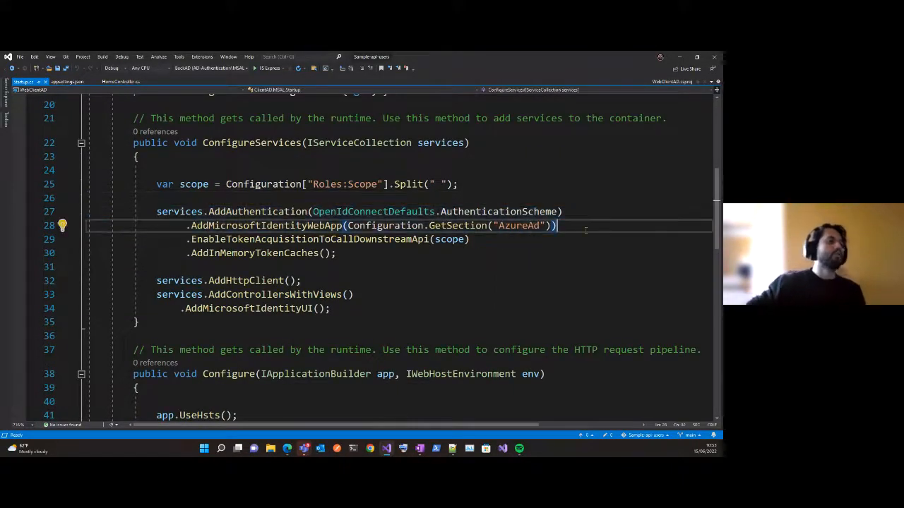
key(Up)
key(Home)
key(Home)
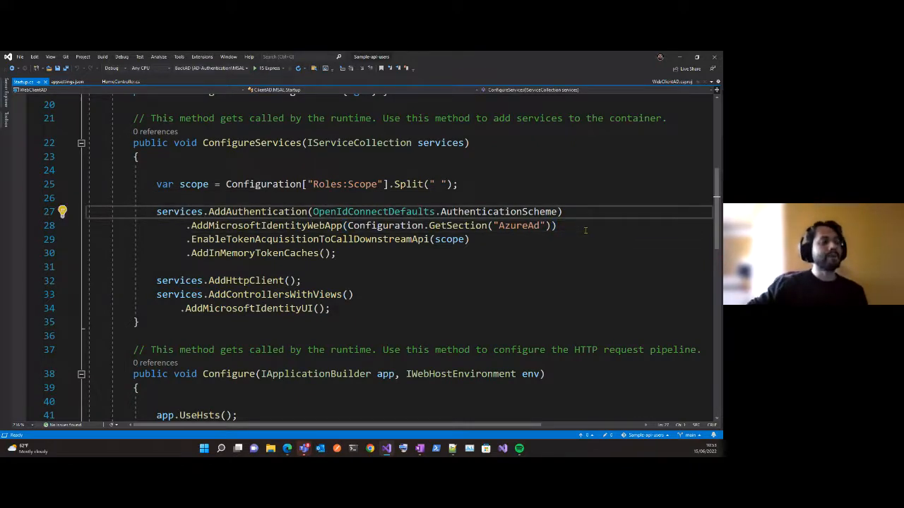
double_click(255, 212)
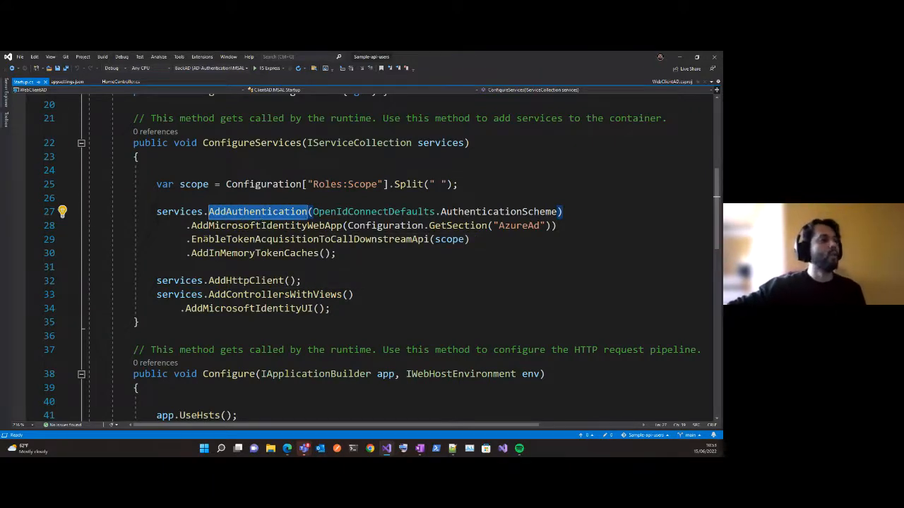
drag(178, 228, 558, 226)
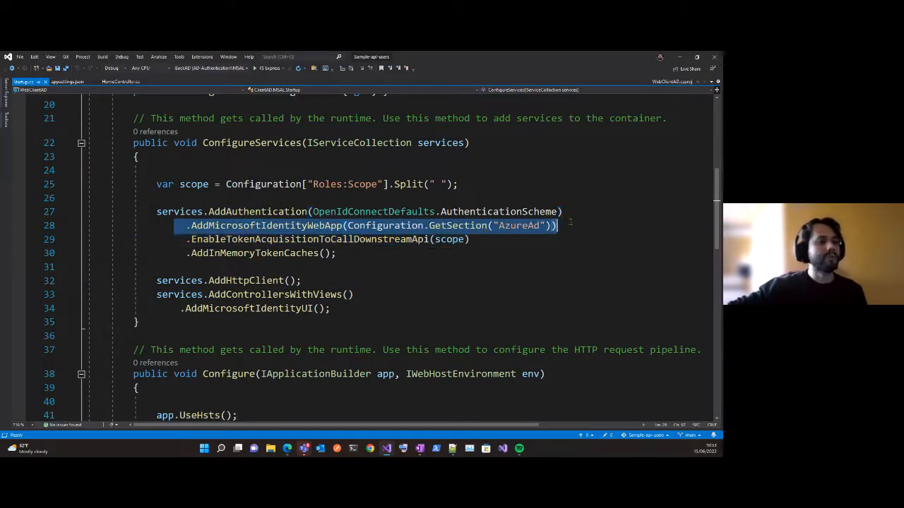
Highlight AzureAd, the token acquisition call and AddInMemoryTokenCaches in ConfigureServices, then select the whole AddAuthentication statement.
double_click(539, 226)
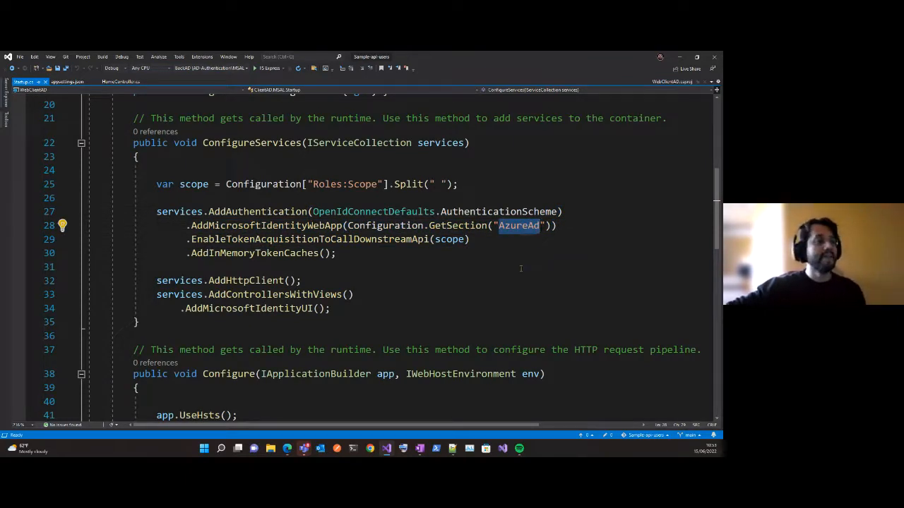
drag(232, 240, 261, 241)
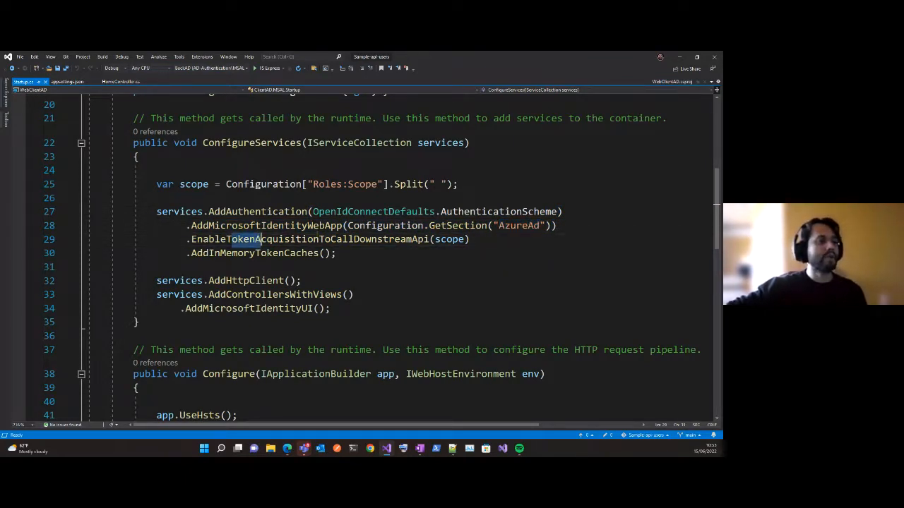
double_click(255, 256)
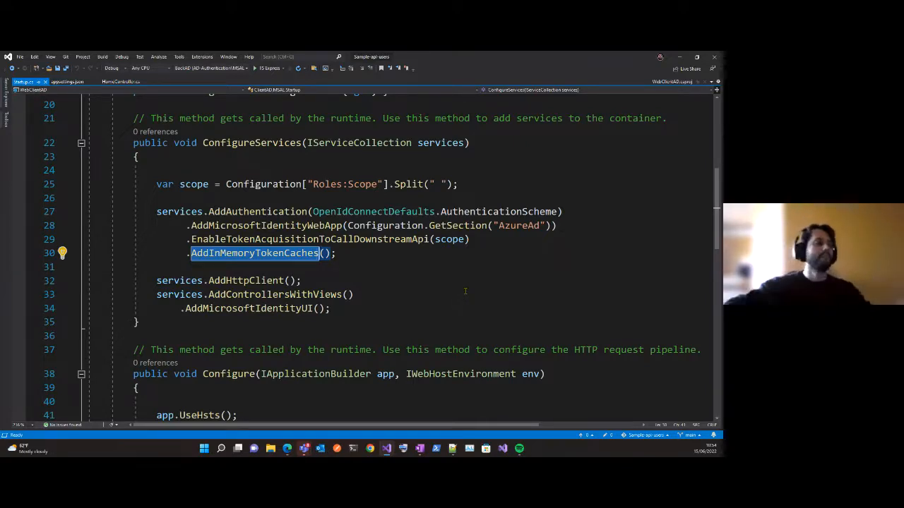
drag(154, 212, 337, 253)
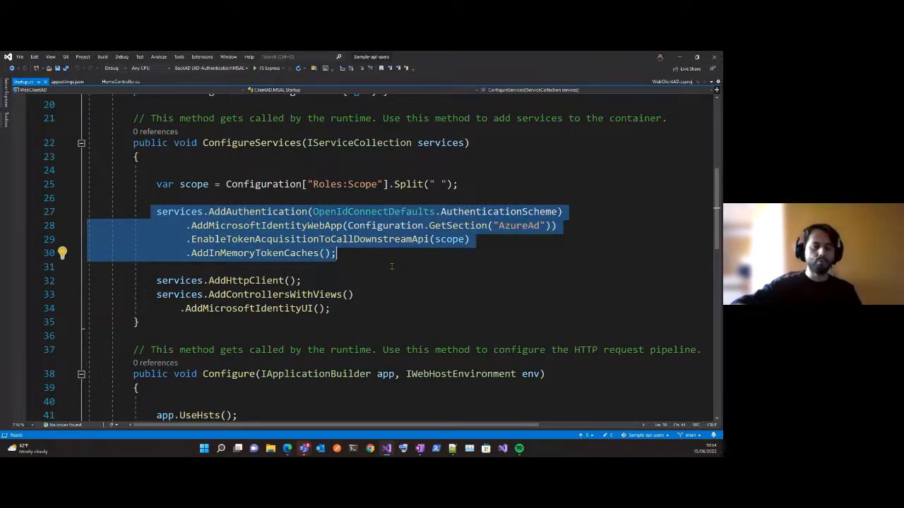
Open WebClientAD's appsettings.json and highlight part of the ClientId value, then the Graph User.Read Scope value under Roles.
key(ctrl+alt+l)
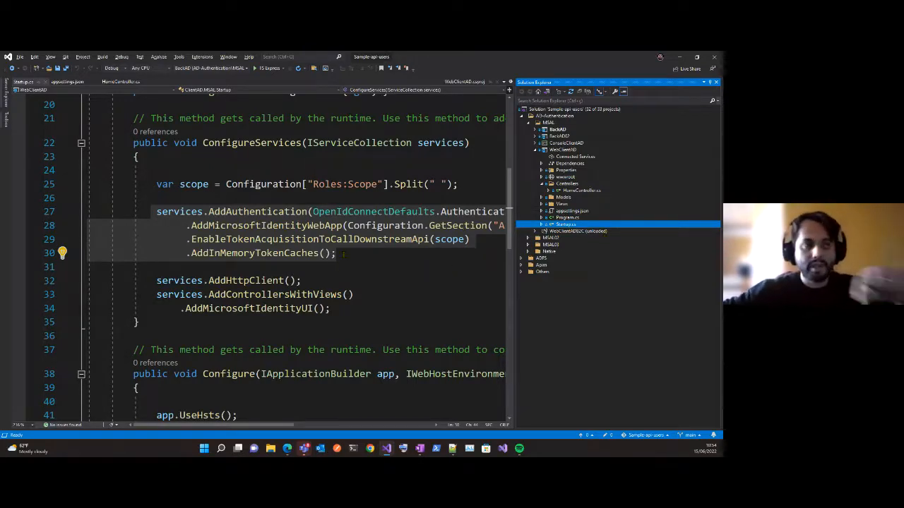
double_click(574, 211)
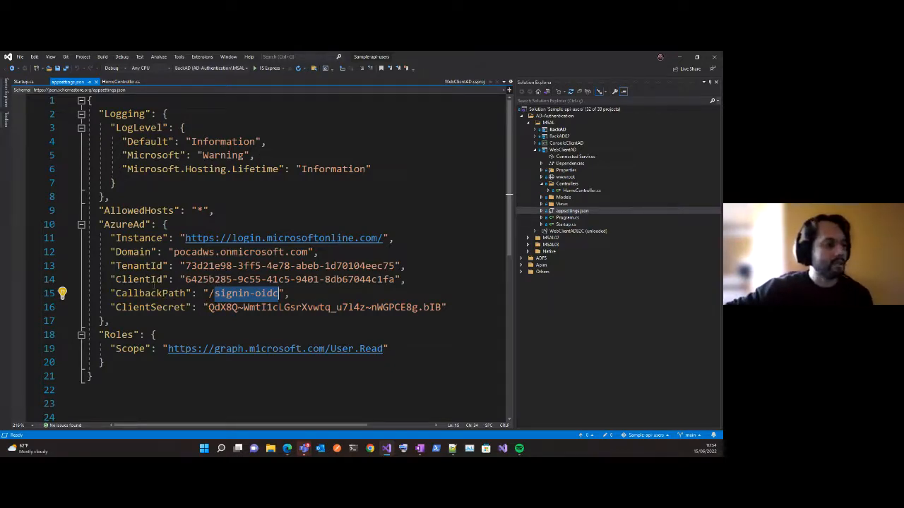
drag(186, 279, 273, 280)
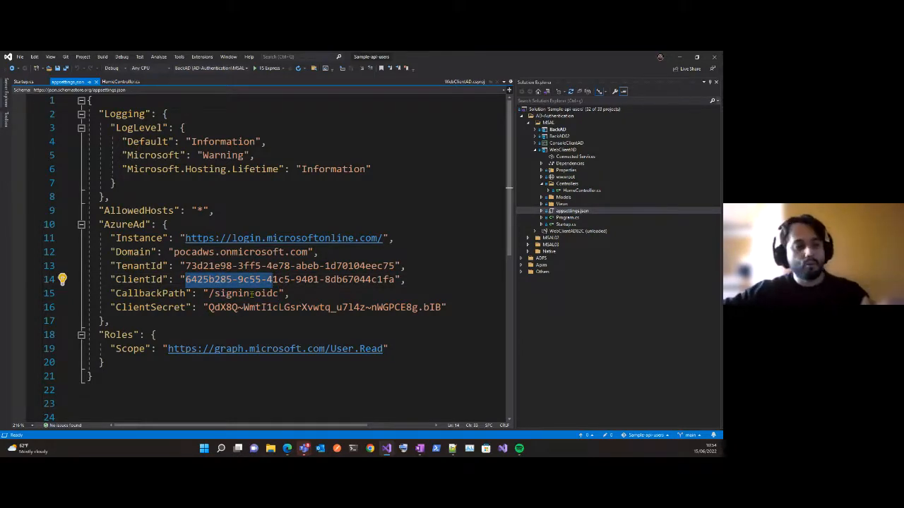
click(165, 349)
key(shift+End)
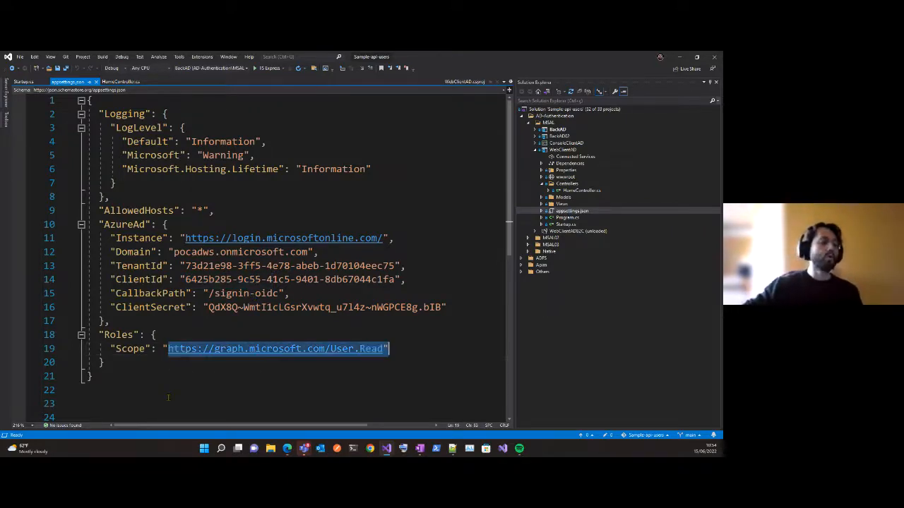
key(shift+Left)
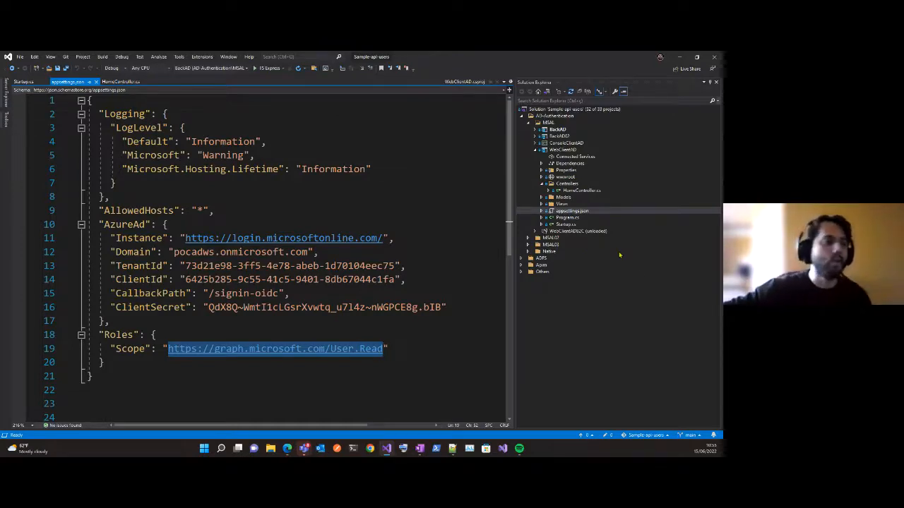
Collapse the WebClientAD project and expand the BackAD project in the solution tree.
double_click(568, 150)
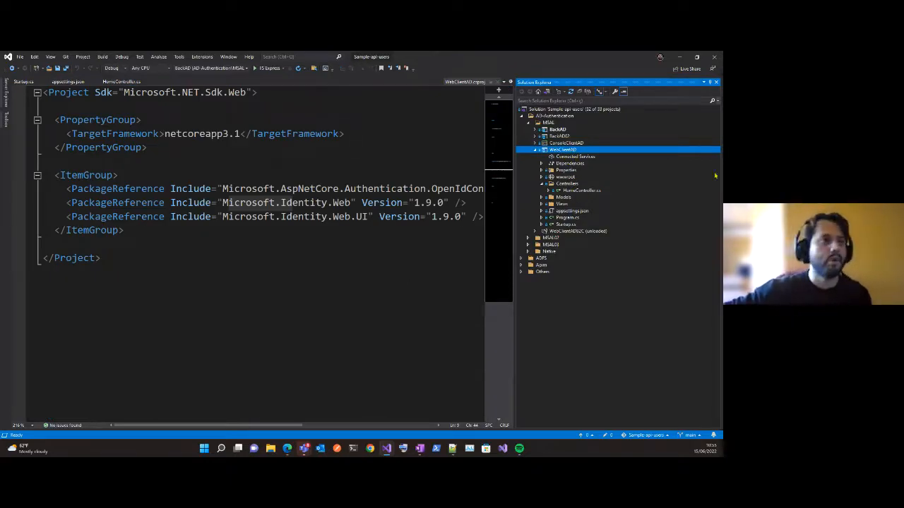
click(539, 151)
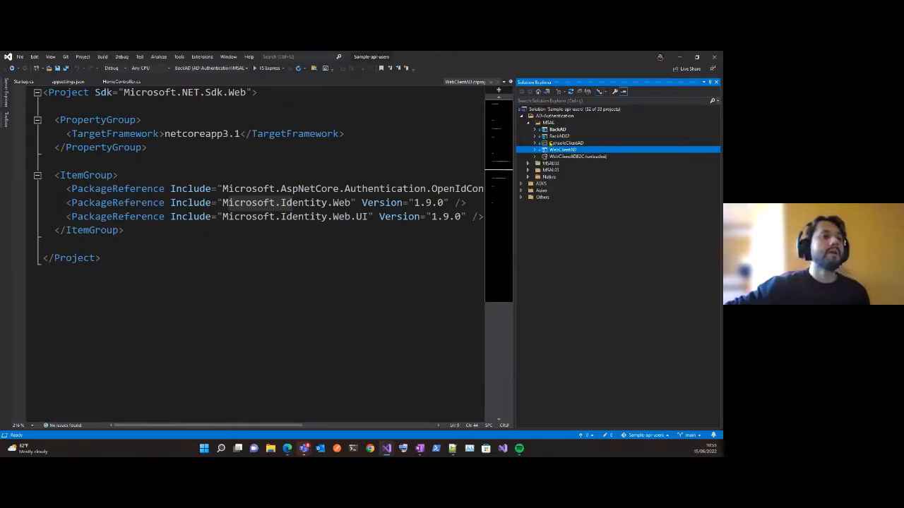
click(559, 130)
click(539, 130)
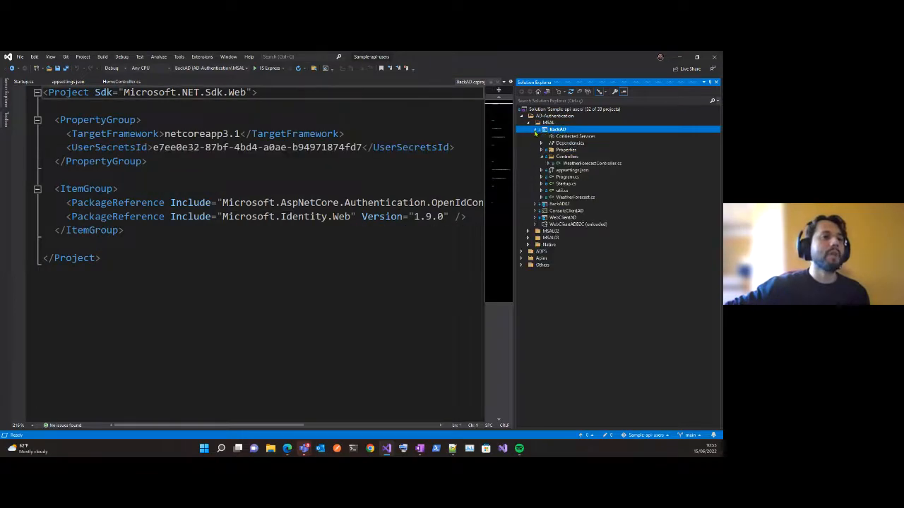
Open BackAD's Startup.cs and highlight the JwtBearer authentication registration in ConfigureServices, then its AddAuthentication call and AzureAd section name.
double_click(565, 183)
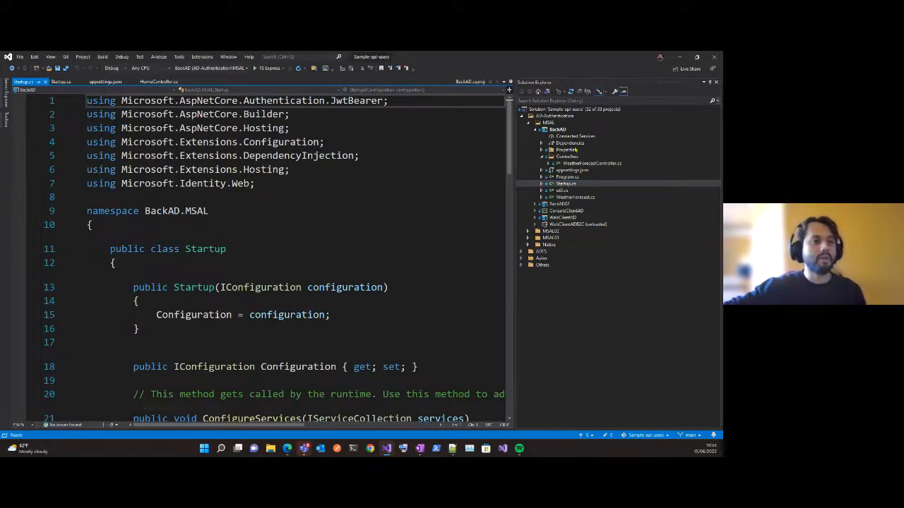
scroll(422, 221, down, 6)
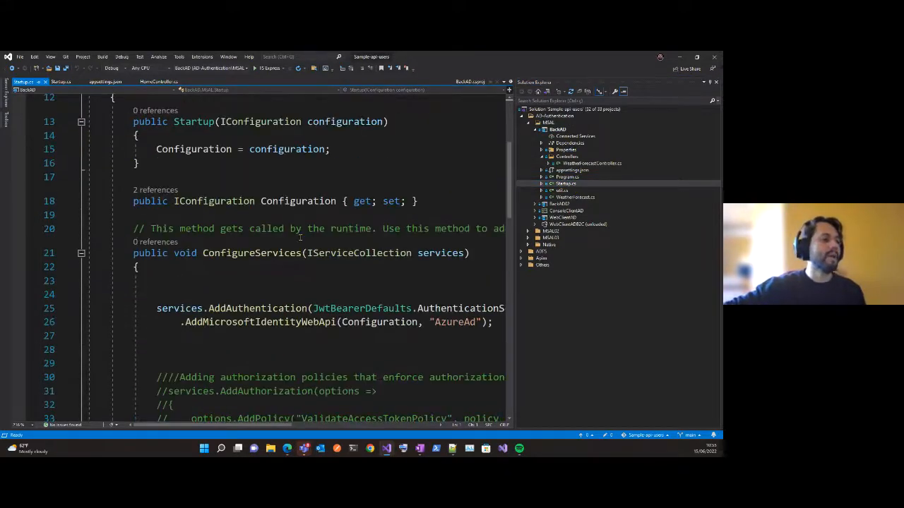
ctrl+scroll(421, 221, down, 1)
drag(143, 214, 449, 228)
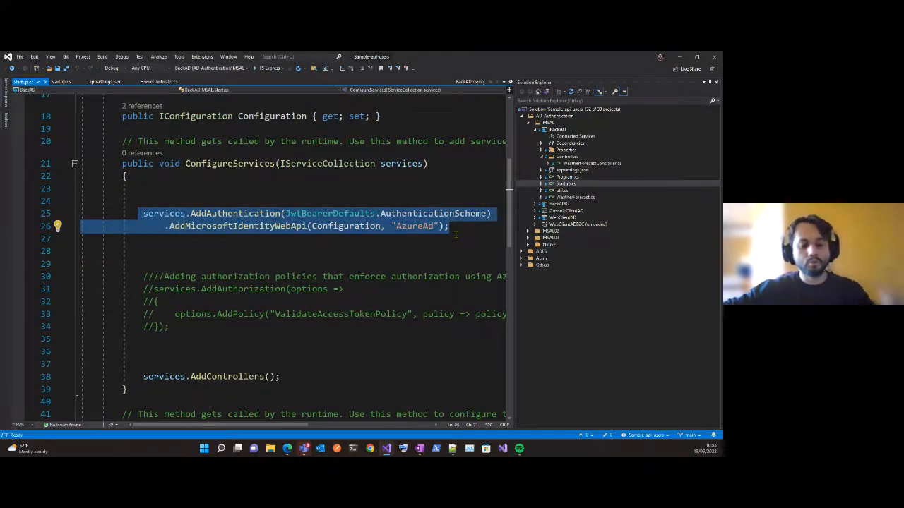
click(282, 279)
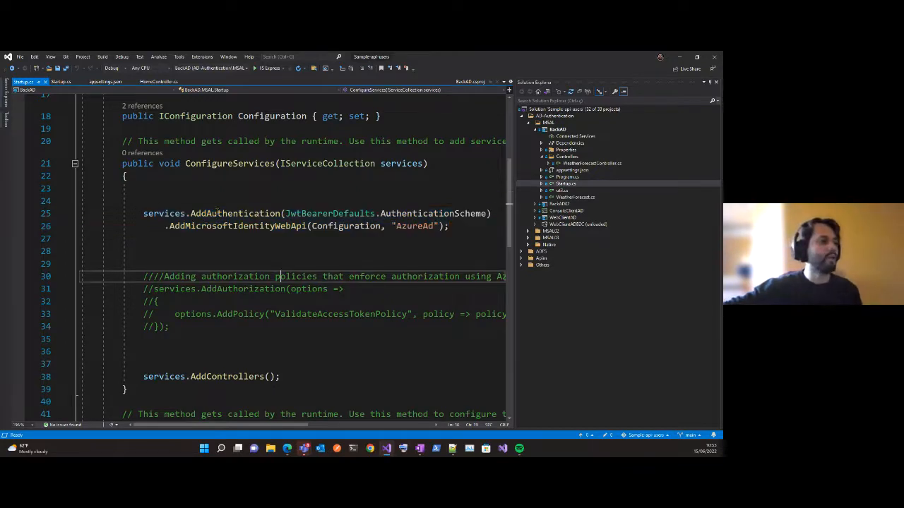
double_click(235, 214)
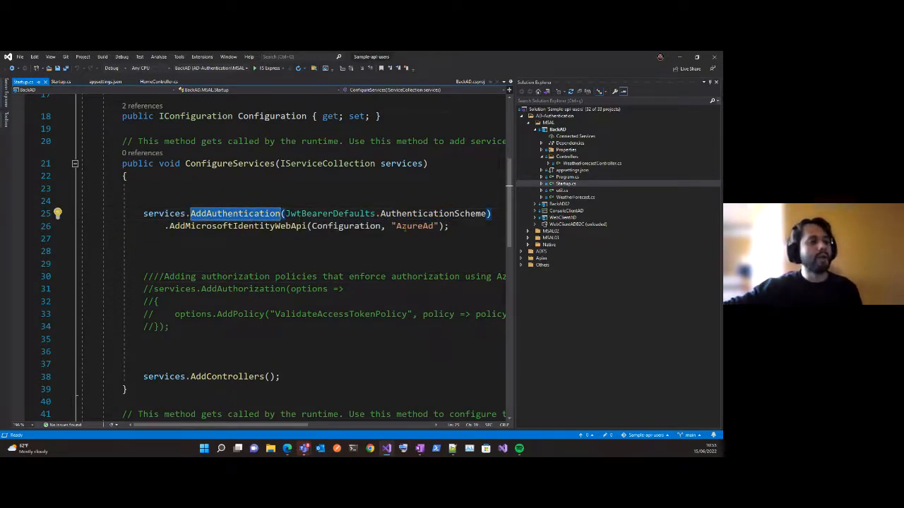
double_click(414, 226)
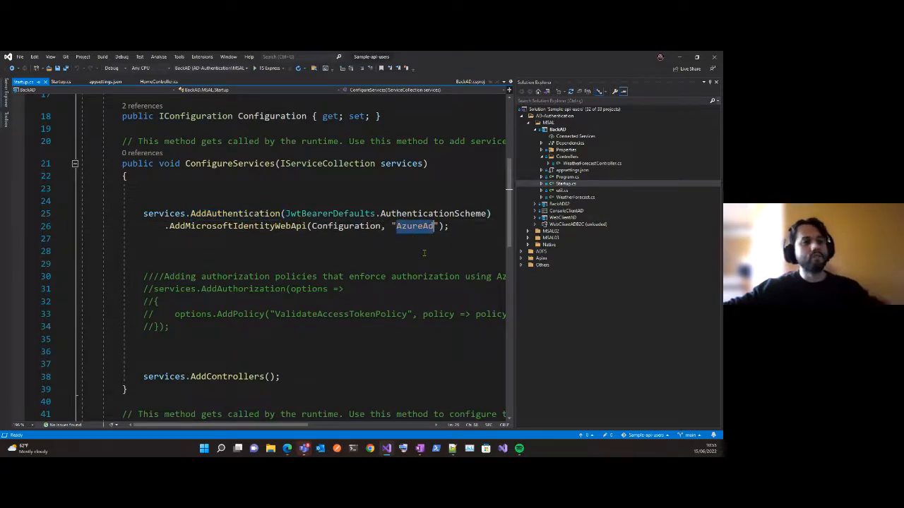
Open BackAD's appsettings.json and point out the ResourceId and TenantId values in the AzureAd section.
click(572, 172)
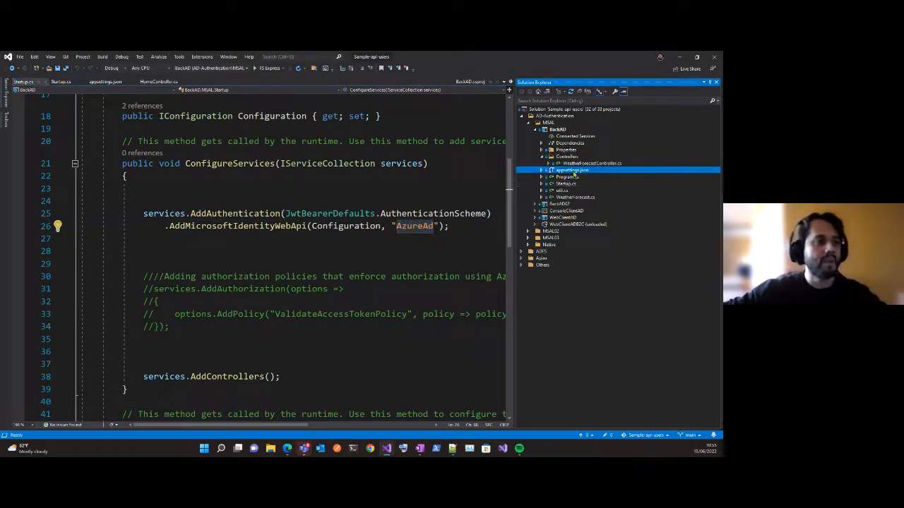
double_click(572, 172)
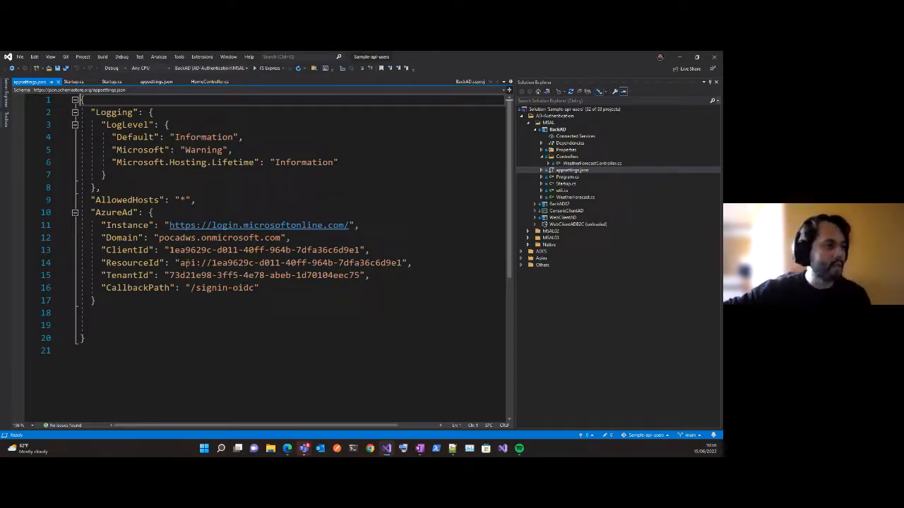
drag(179, 262, 403, 263)
click(419, 312)
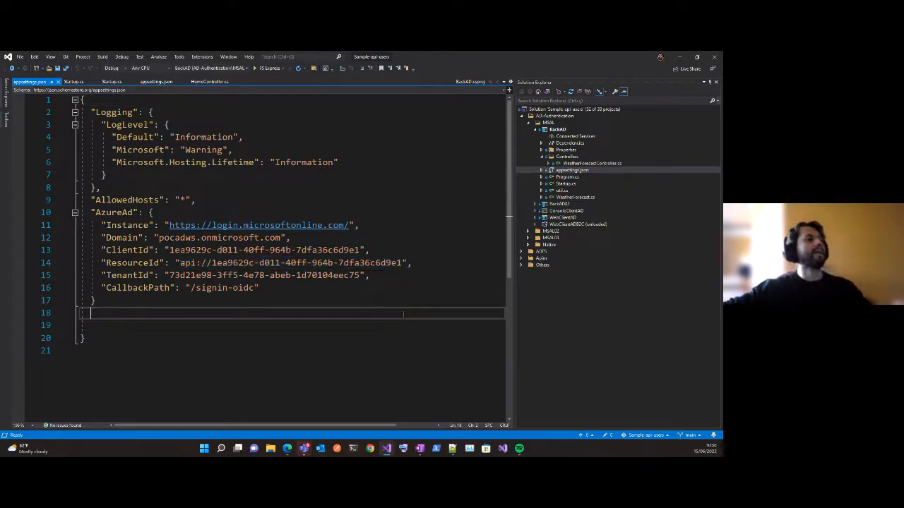
click(185, 275)
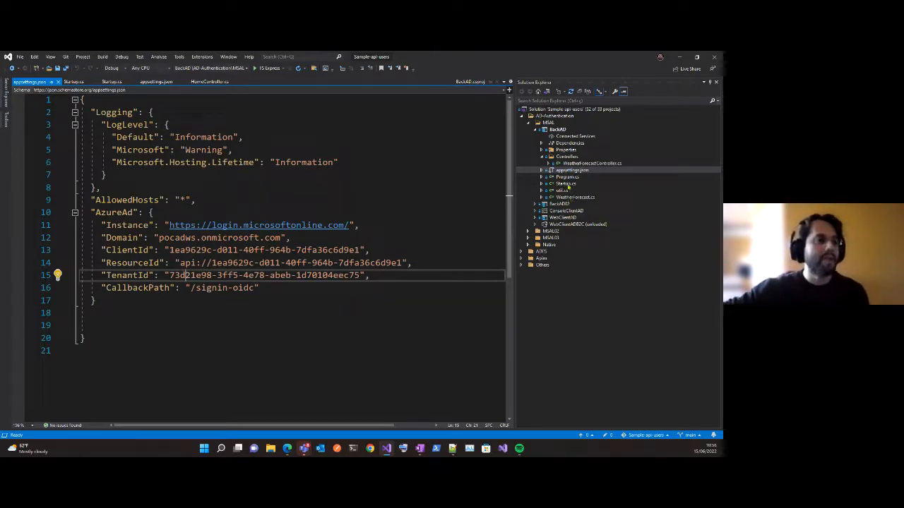
Highlight the authentication registration in BackAD's Startup.cs again, then the Authorize attribute with the Contributor role in WeatherForecastController.cs.
double_click(566, 184)
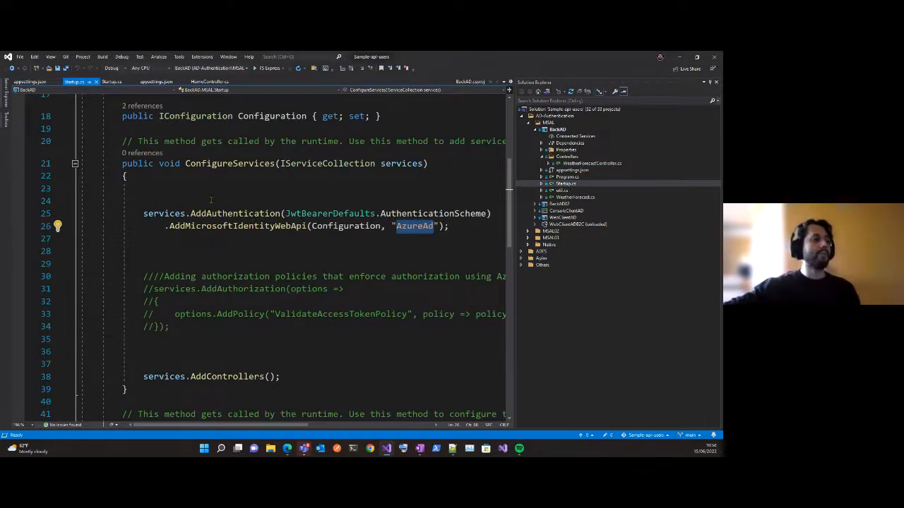
drag(128, 214, 464, 237)
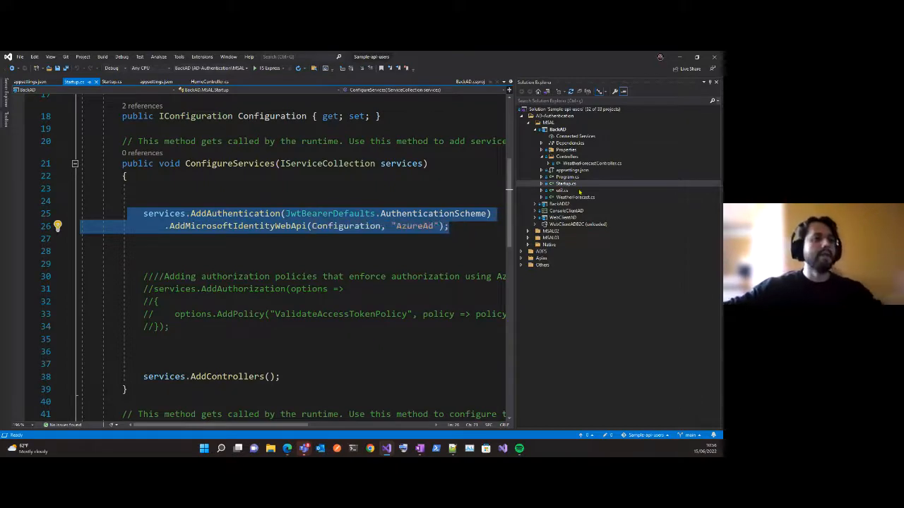
double_click(591, 164)
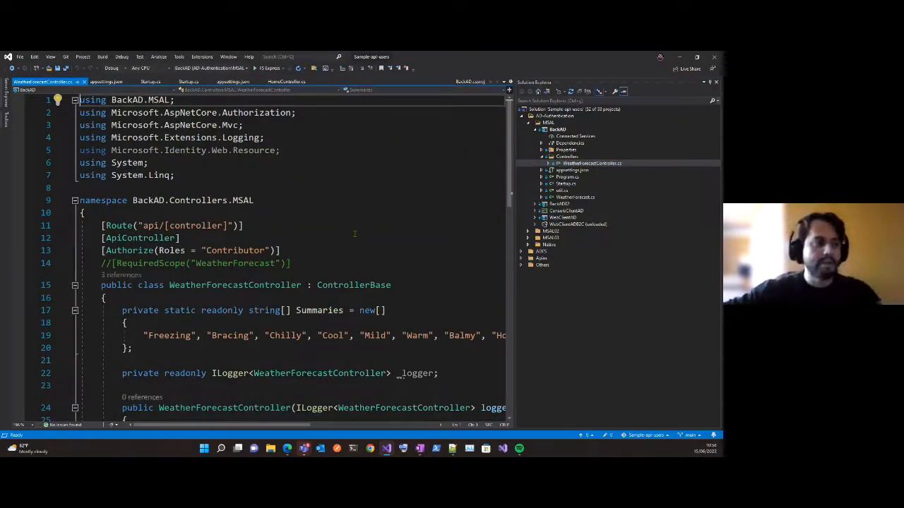
drag(101, 251, 290, 250)
click(396, 238)
double_click(129, 251)
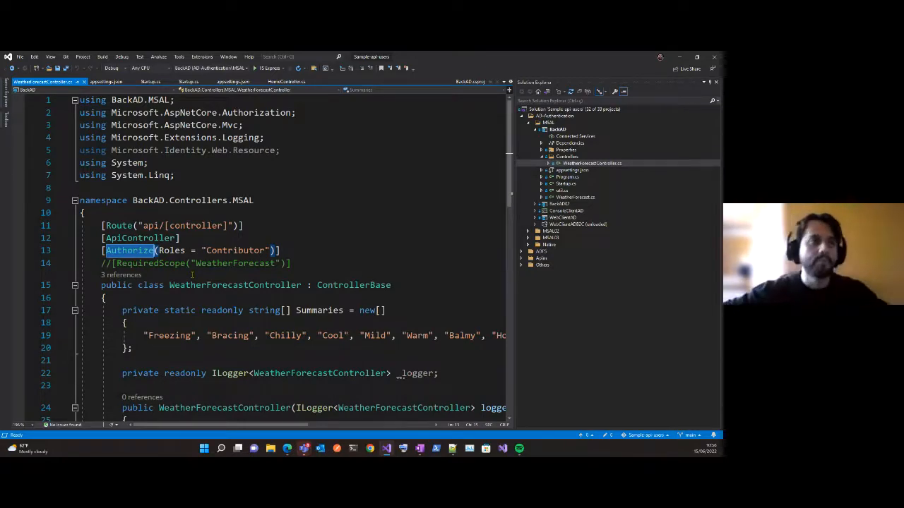
Collapse the BackAD project, then switch to Edge and close the old localhost tabs.
click(535, 130)
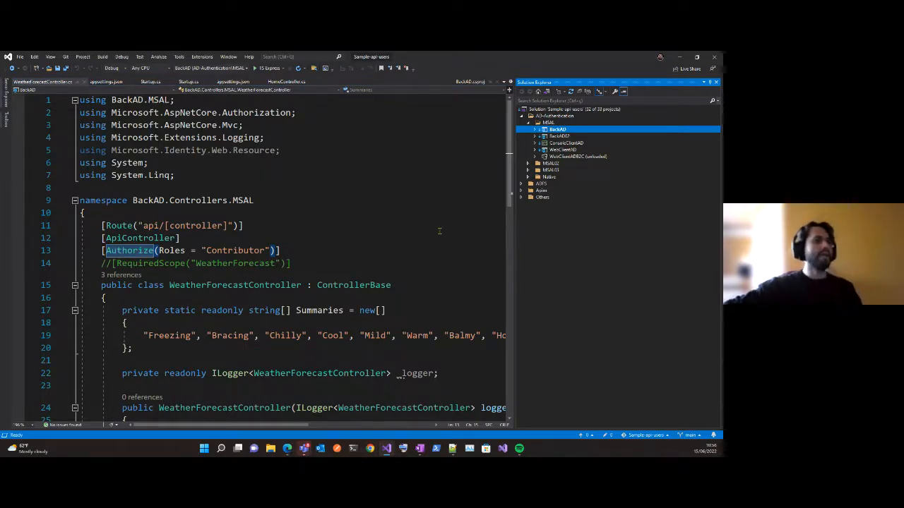
click(426, 201)
key(alt+Tab)
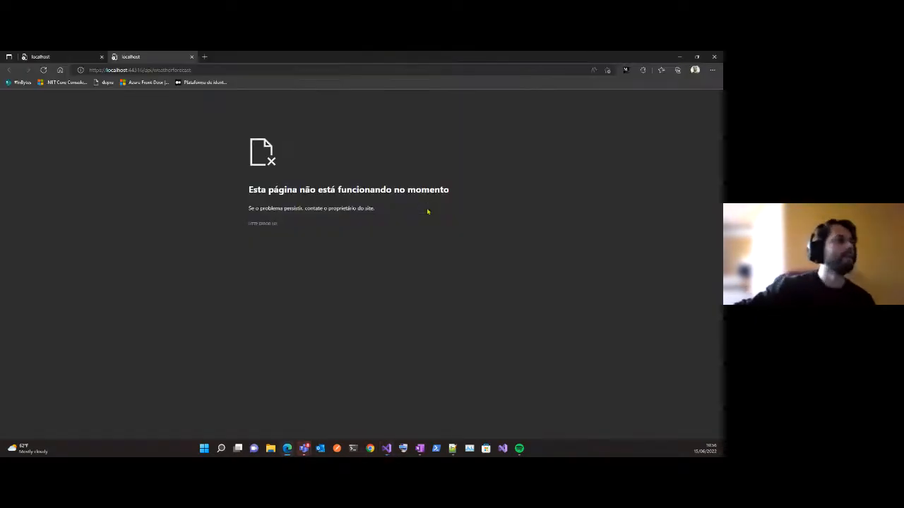
middle_click(78, 59)
middle_click(77, 59)
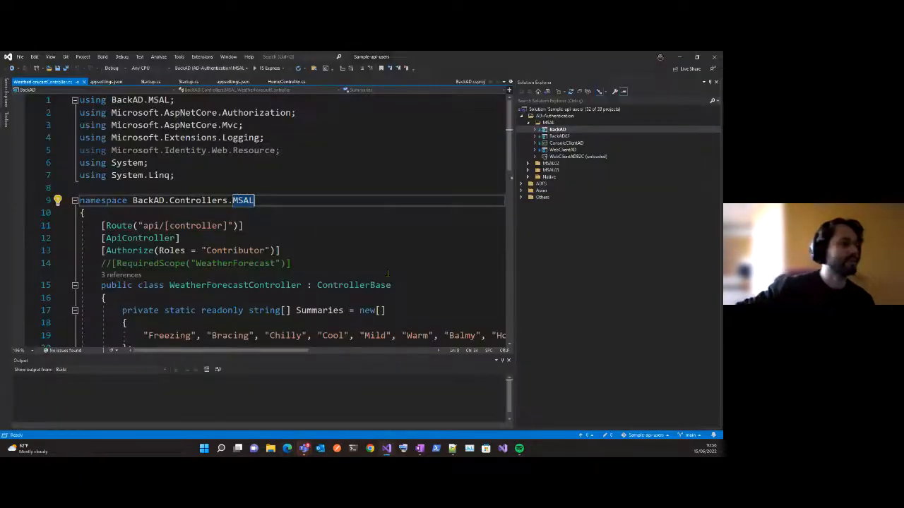
Highlight the commented RequiredScope line in WeatherForecastController.cs, then run the BackAD API without debugging.
drag(388, 266, 384, 253)
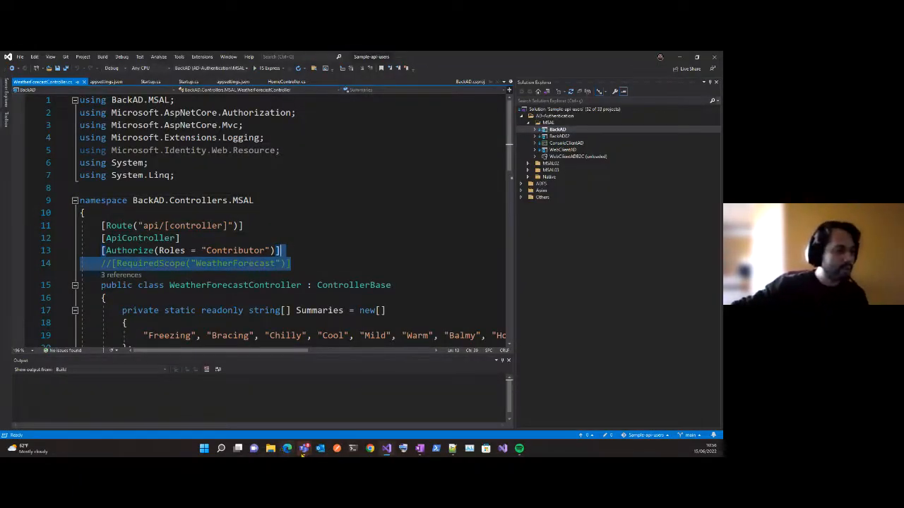
click(408, 265)
key(ctrl+F5)
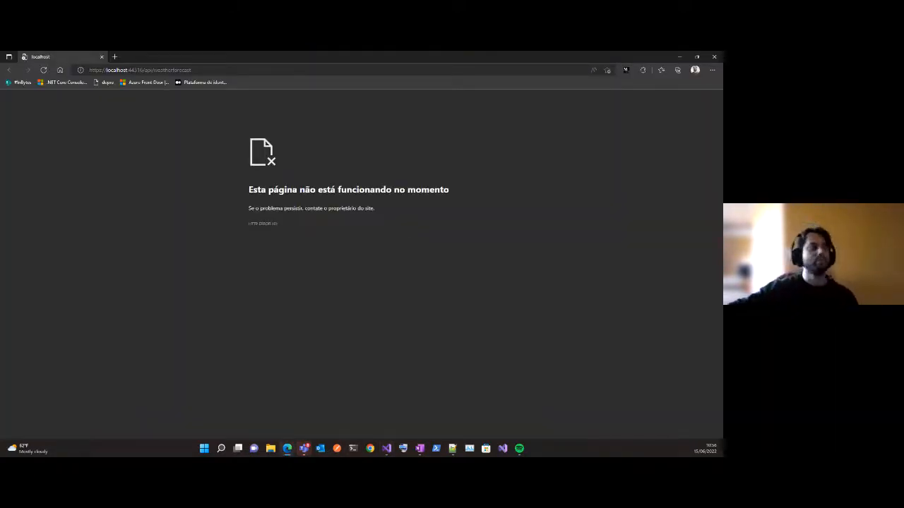
Enlarge the localhost weatherforecast page to 200% and highlight its HTTP error code.
key(ctrl+plus)
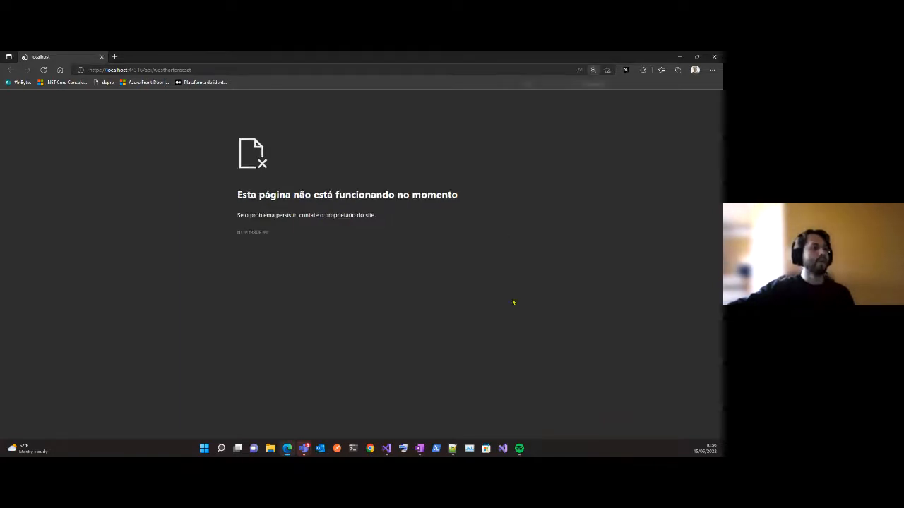
key(ctrl+plus)
key(ctrl+plus)
key(ctrl+plus)
key(ctrl+plus)
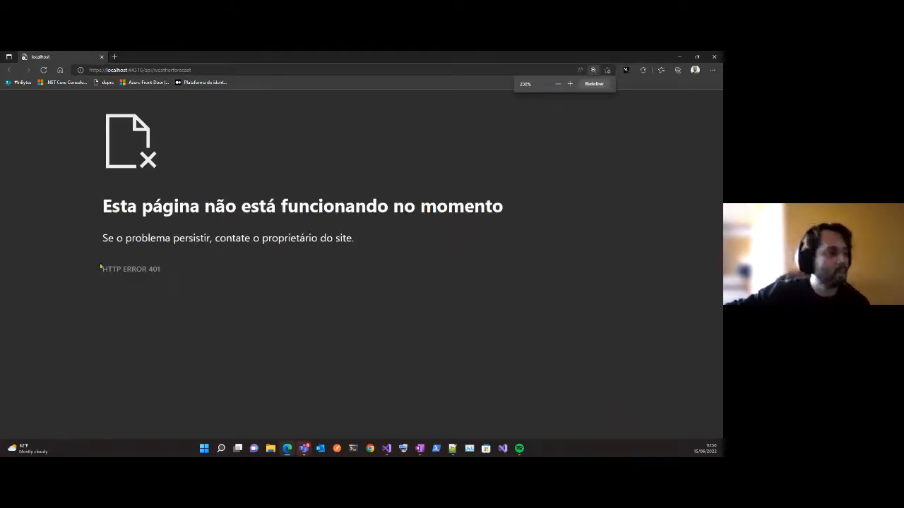
drag(102, 269, 187, 288)
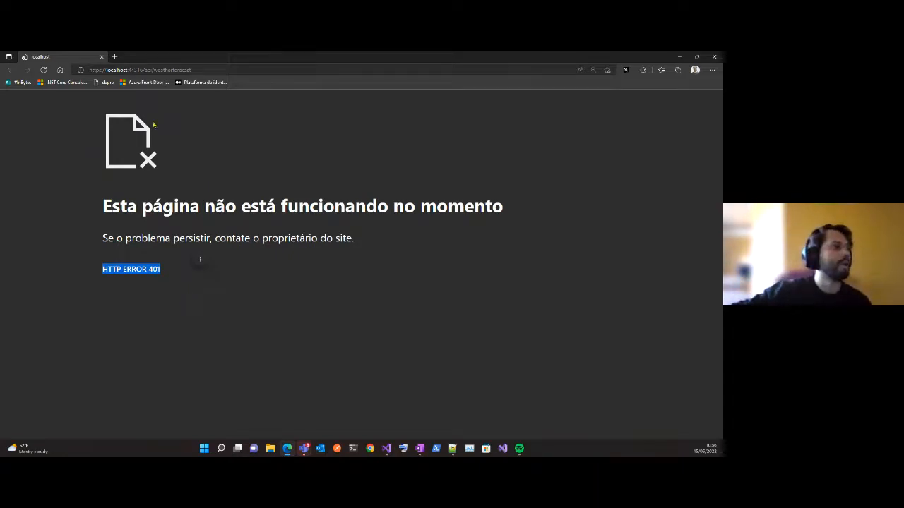
click(253, 139)
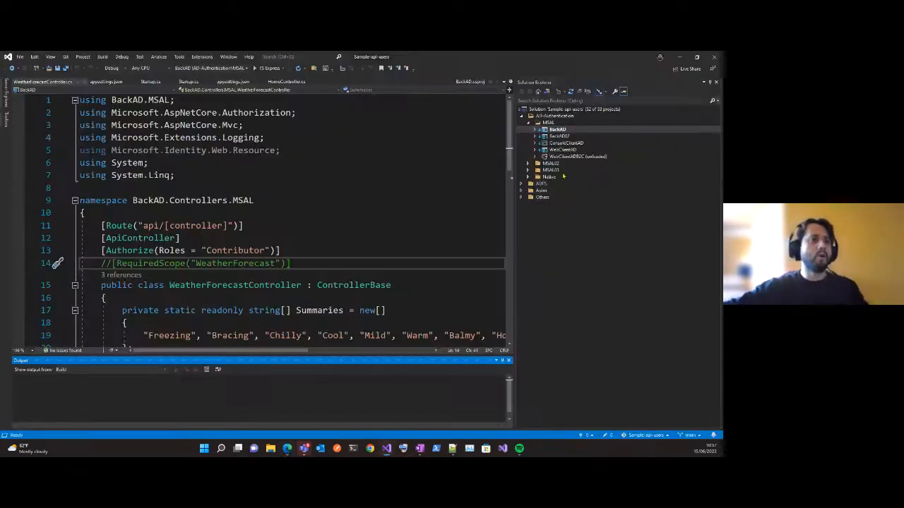
Switch to Visual Studio, open WebClientAD's HomeController.cs, and show the GetAccessTokenForUserAsync call in Index with Solution Explorer and the Output window out of the way.
click(679, 56)
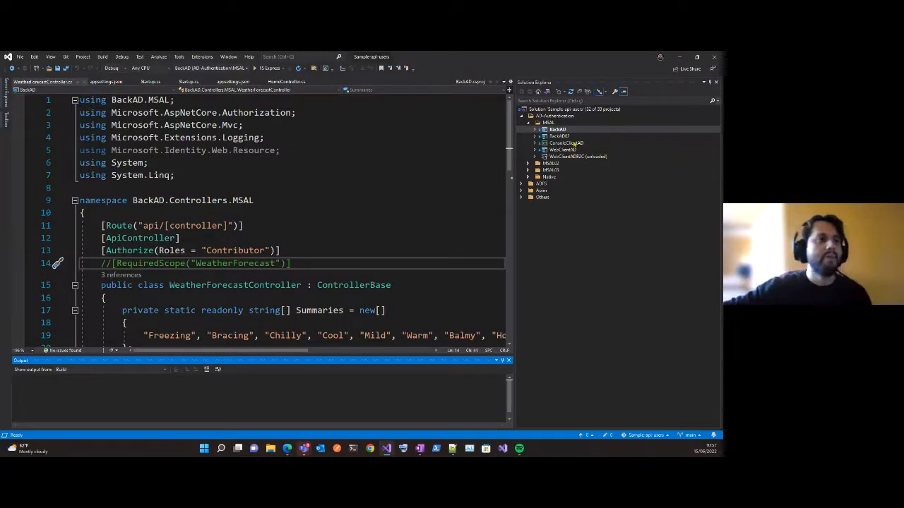
click(535, 150)
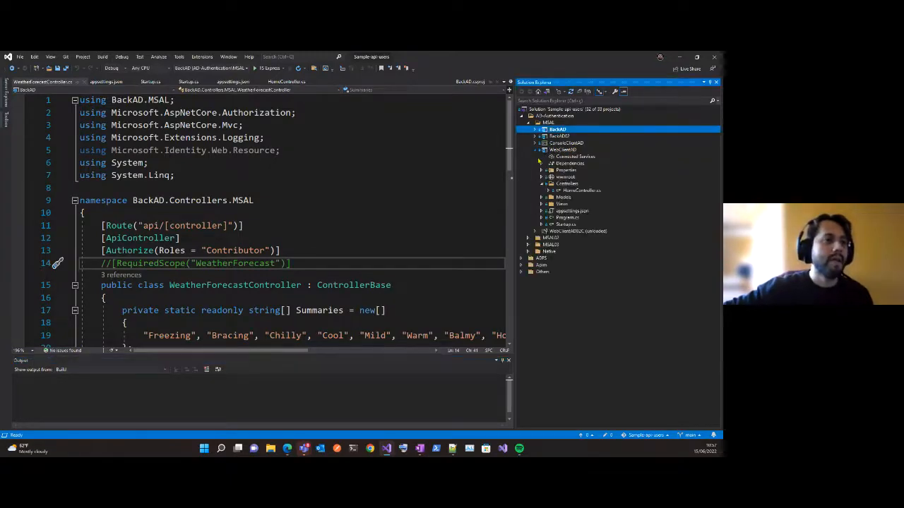
click(542, 184)
click(572, 191)
double_click(572, 193)
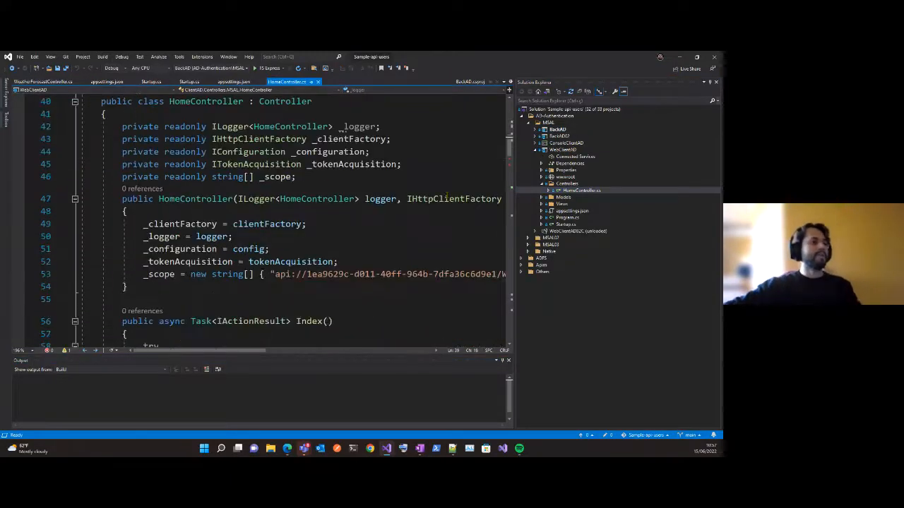
scroll(434, 200, down, 3)
click(716, 83)
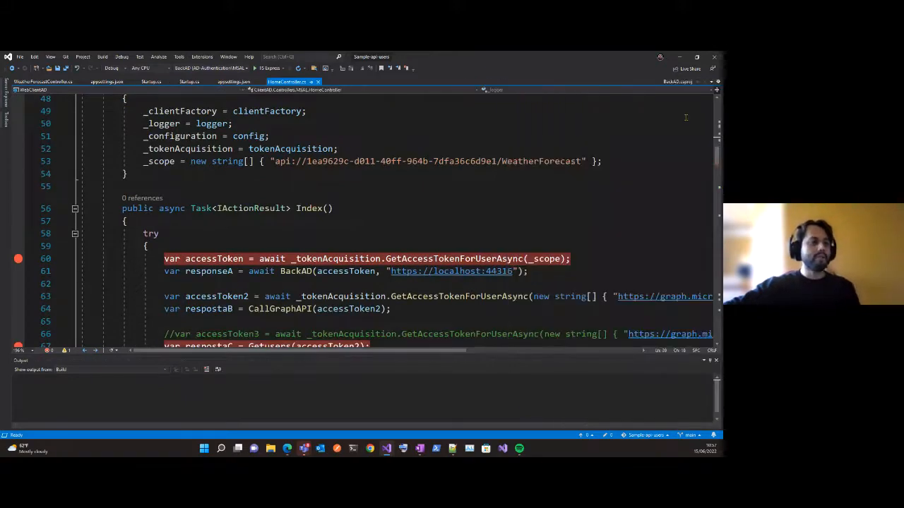
click(716, 360)
click(599, 258)
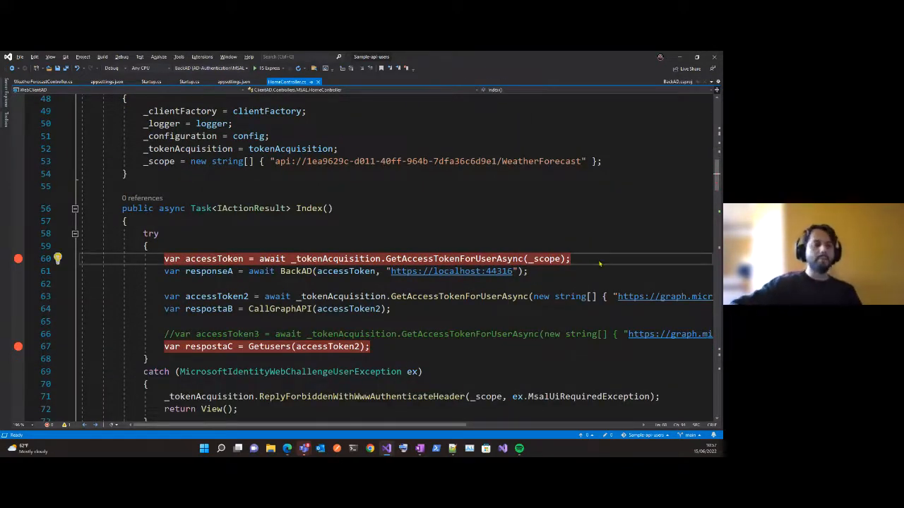
Start a new debug instance of WebClientAD and sign in with the first listed account in the maximized browser.
key(ctrl+alt+l)
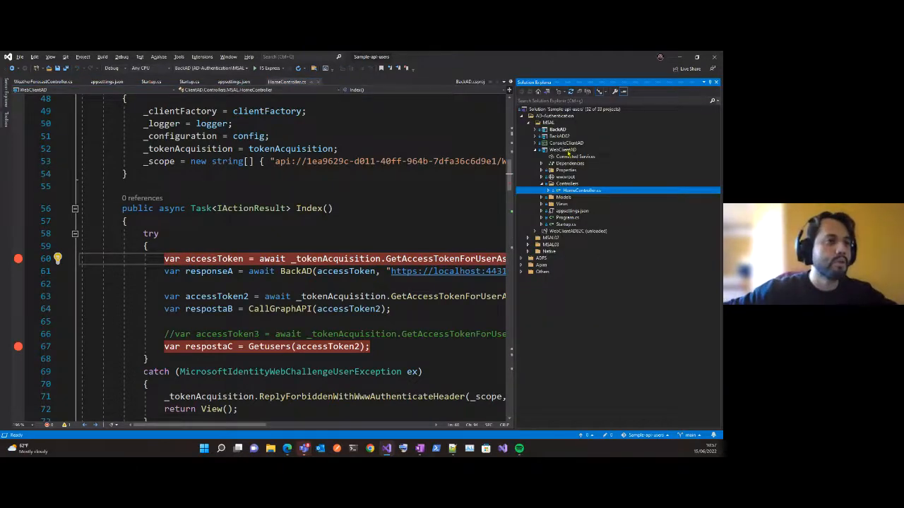
right_click(568, 150)
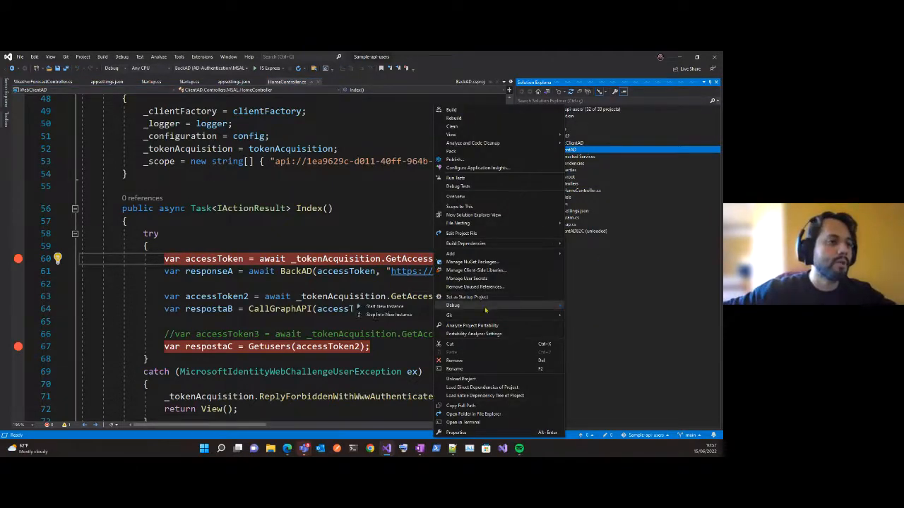
key(Escape)
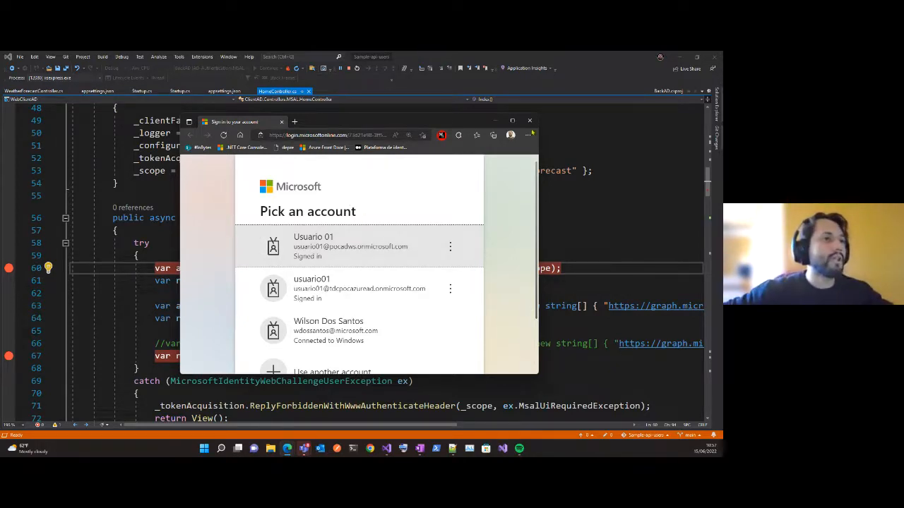
click(512, 121)
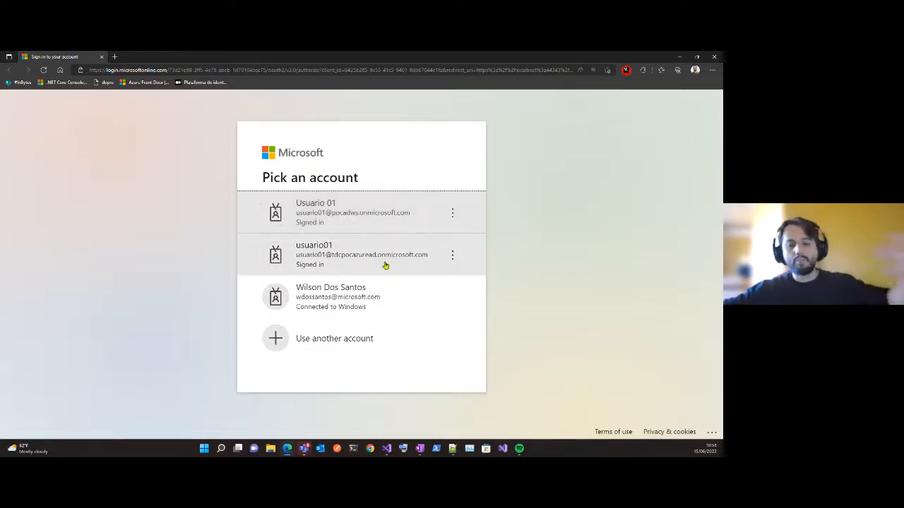
click(347, 216)
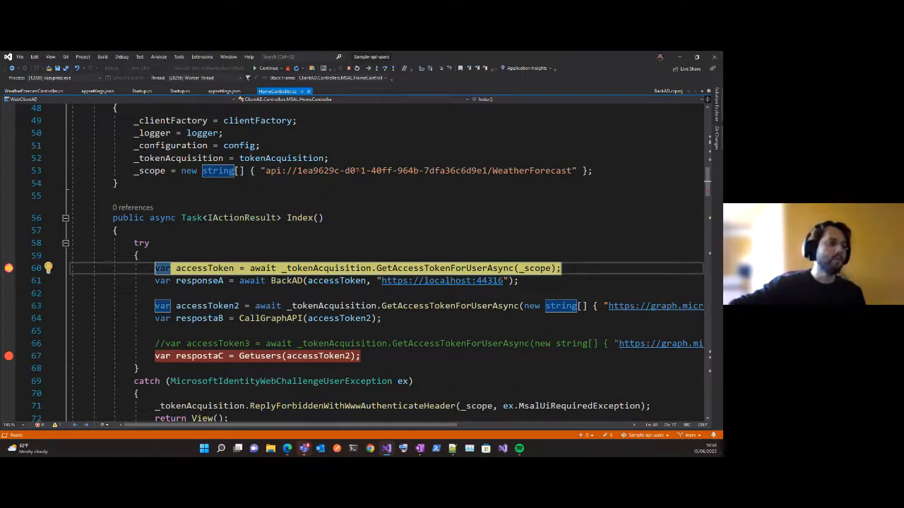
Open BackAD's WeatherForecastController.cs and point out the Authorize attribute with the Contributor role.
click(482, 192)
key(ctrl+alt+l)
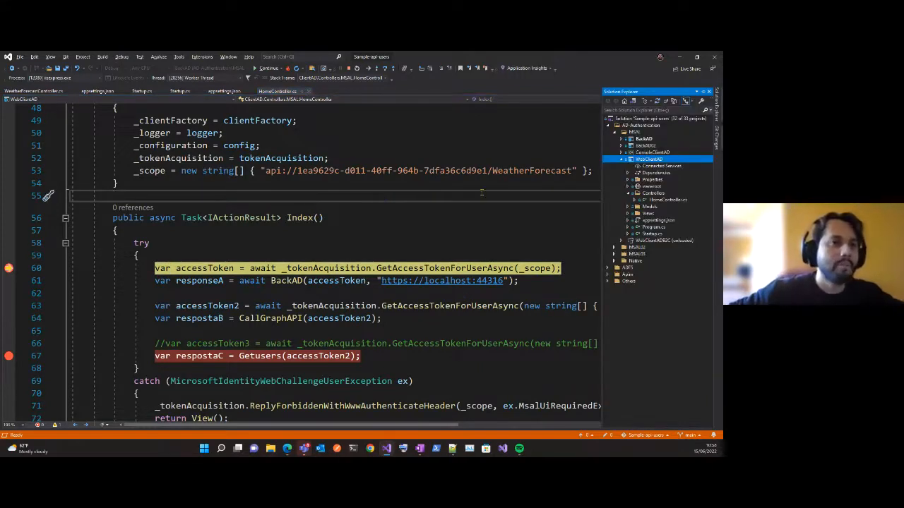
double_click(644, 138)
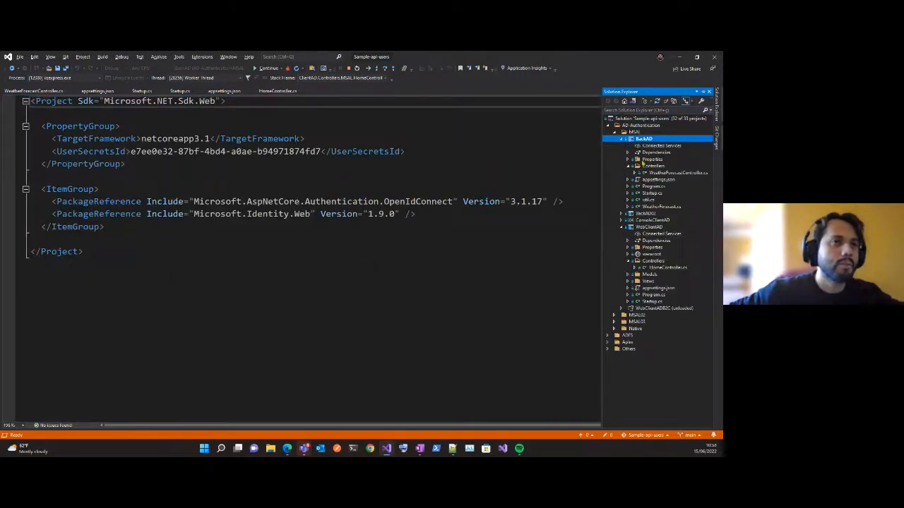
double_click(666, 172)
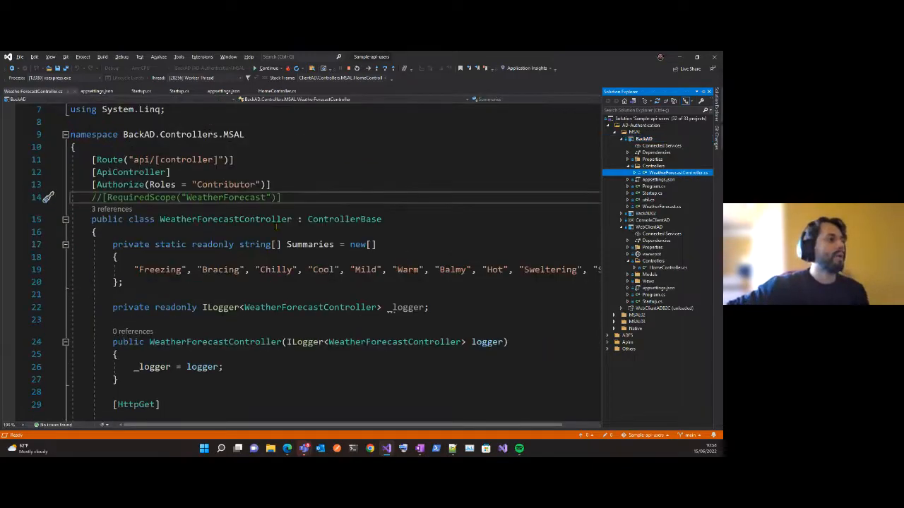
click(127, 147)
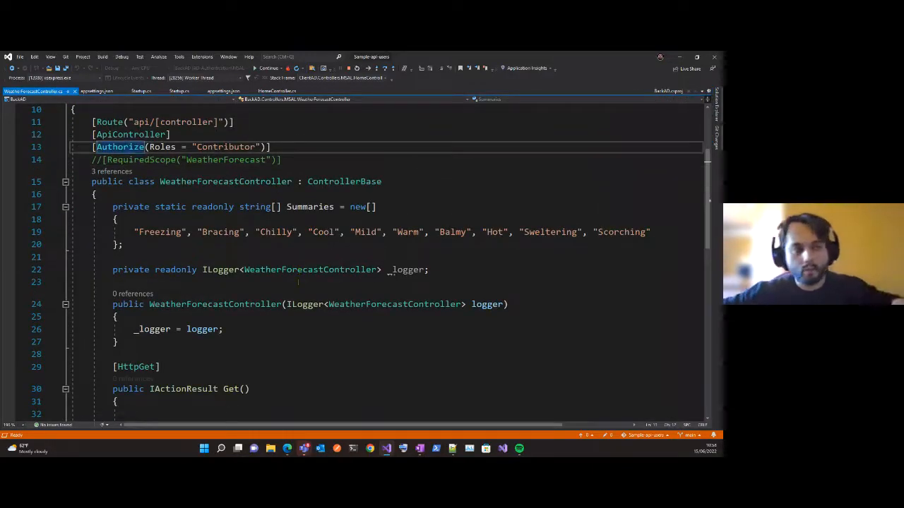
Highlight the Summaries array values in WeatherForecastController.cs and review the HttpGet Get action.
scroll(288, 272, down, 1)
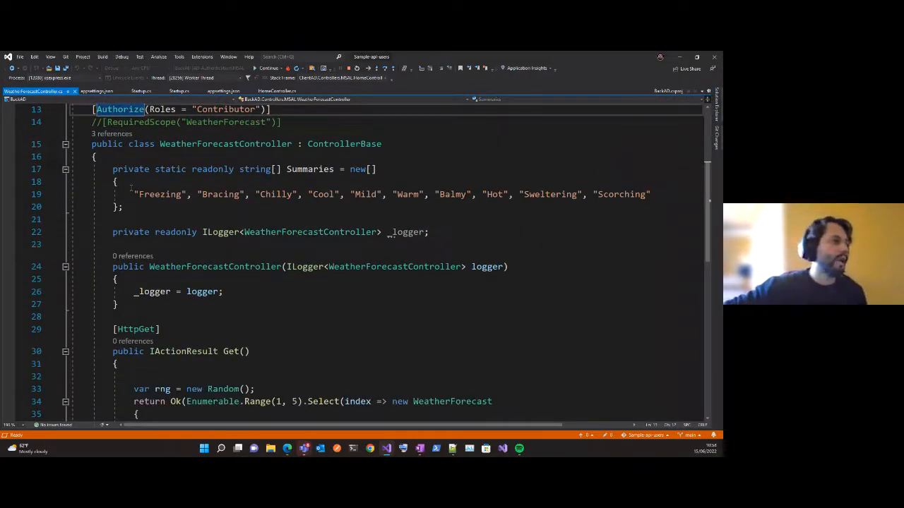
click(298, 168)
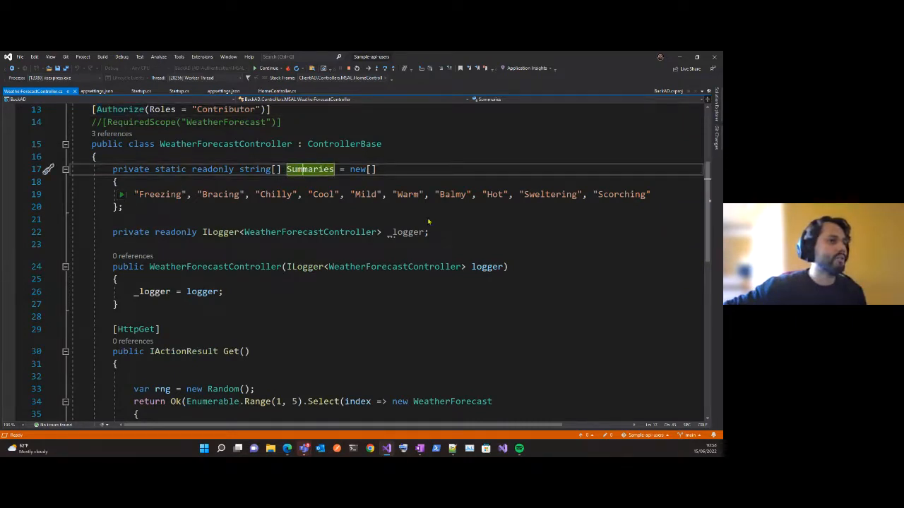
drag(134, 195, 628, 197)
scroll(517, 284, down, 3)
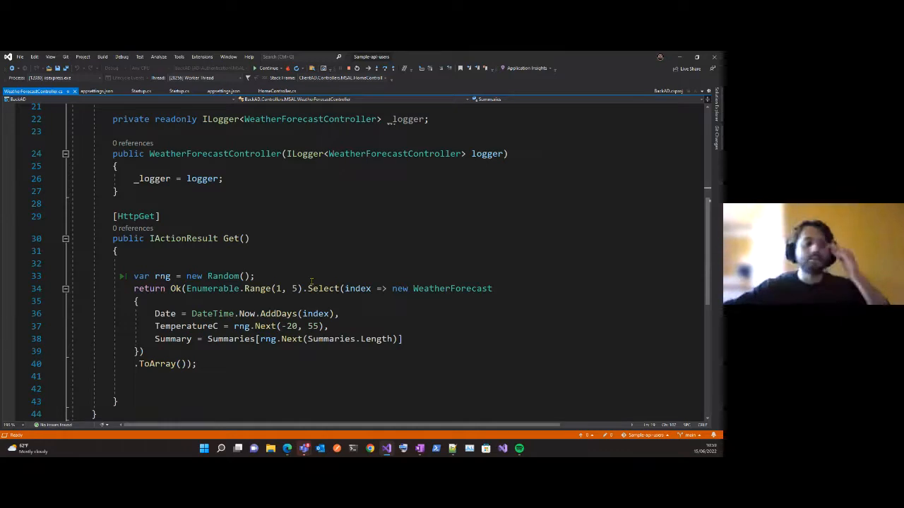
click(431, 238)
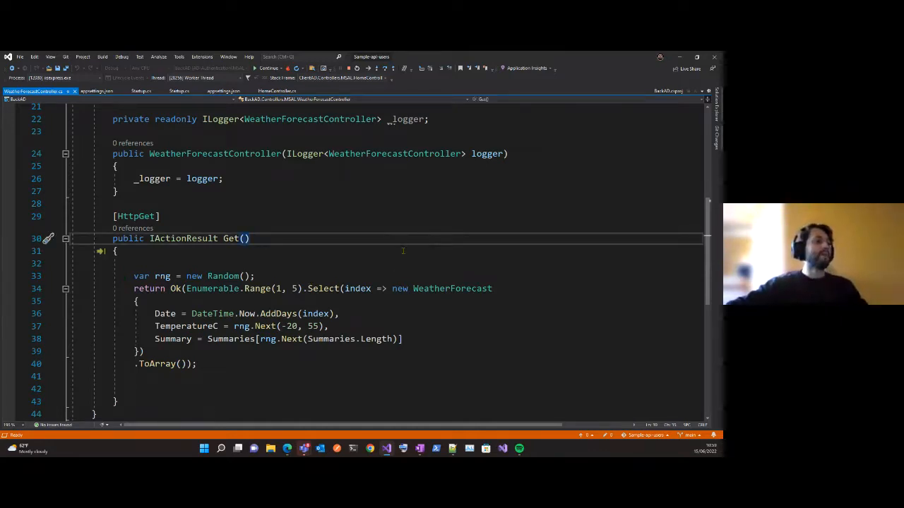
Cycle through the open files, including BackAD.csproj and BackAD's Startup.cs, and return to WebClientAD's HomeController.cs at the paused breakpoint.
key(ctrl+Tab)
key(ctrl+Tab)
key(ctrl+Tab)
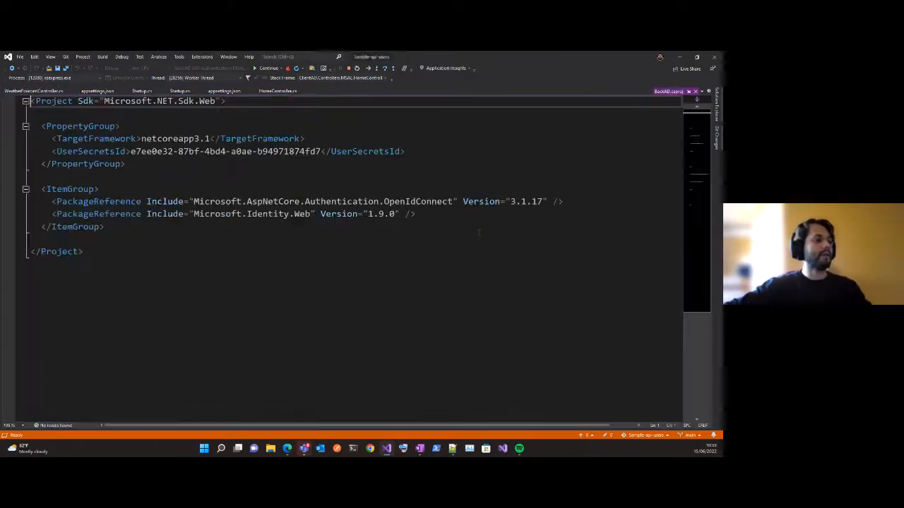
key(ctrl+Tab)
key(ctrl+Tab)
key(ctrl+Tab)
key(ctrl+Tab)
key(ctrl+Tab)
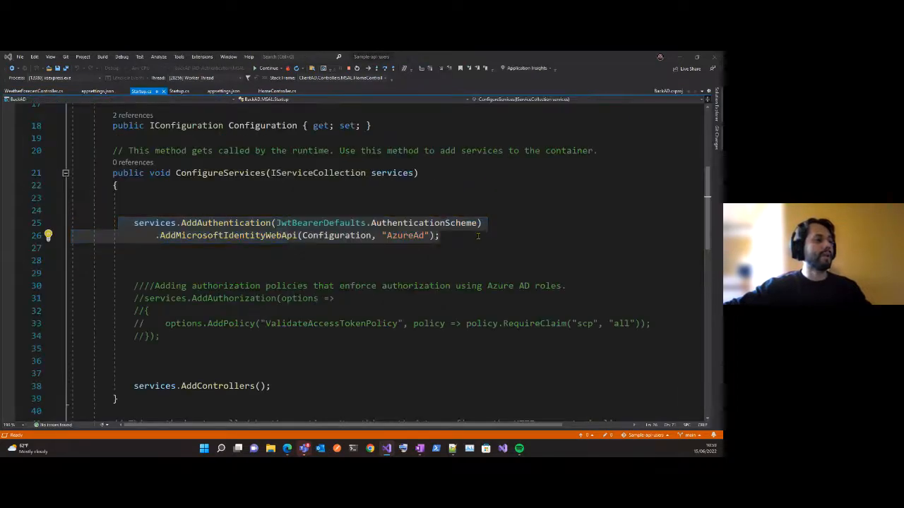
click(502, 216)
key(ctrl+alt+l)
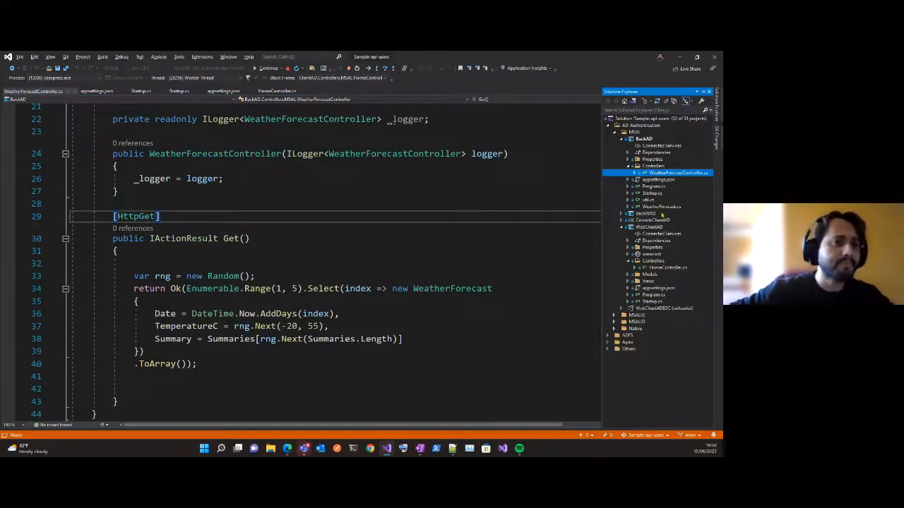
double_click(667, 267)
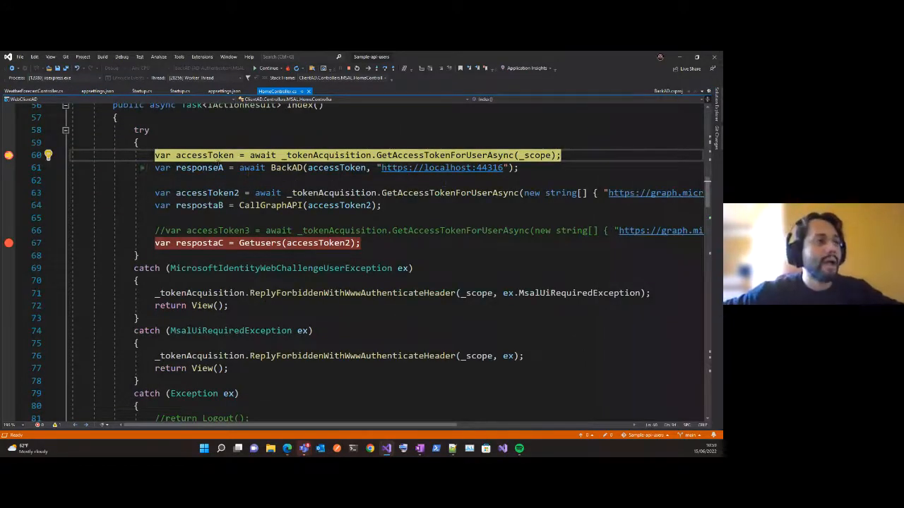
Step over the GetAccessTokenForUserAsync call, inspect the full accessToken value in the Text Visualizer, and close it.
mouse_move(231, 161)
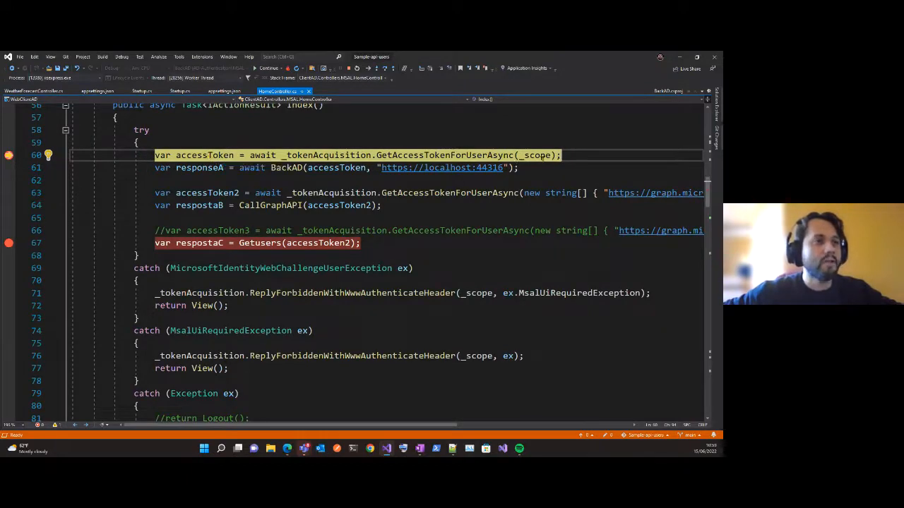
mouse_move(536, 159)
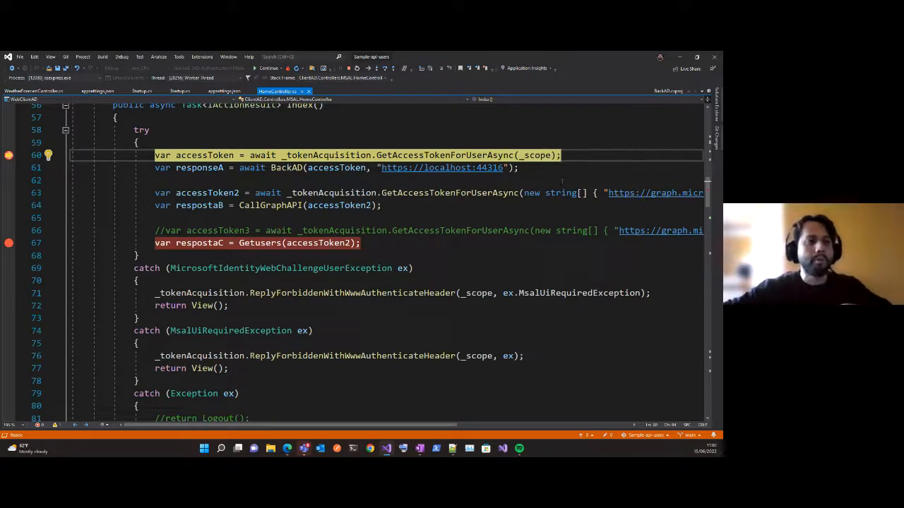
key(F10)
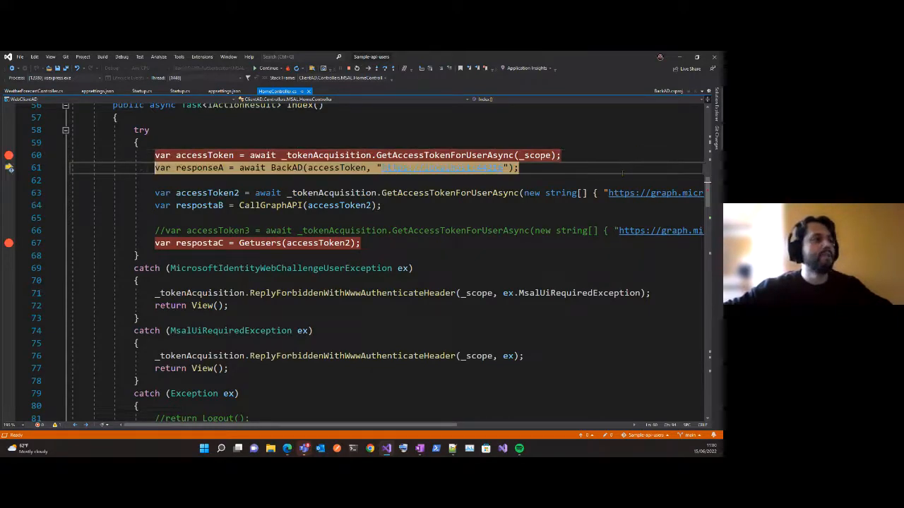
mouse_move(201, 157)
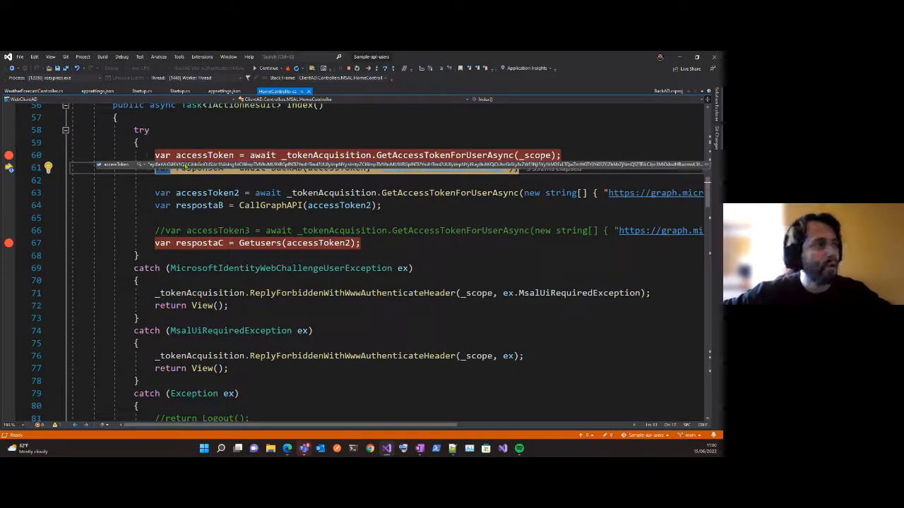
click(139, 165)
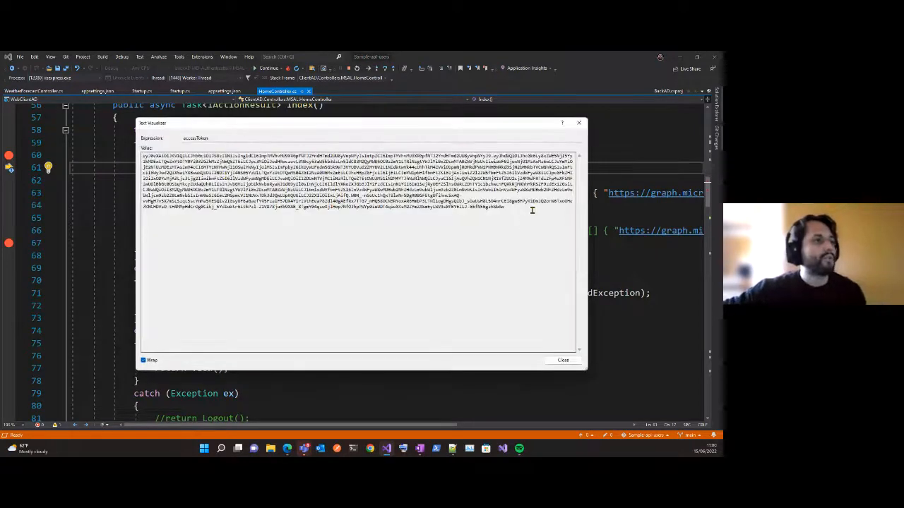
drag(533, 209, 102, 149)
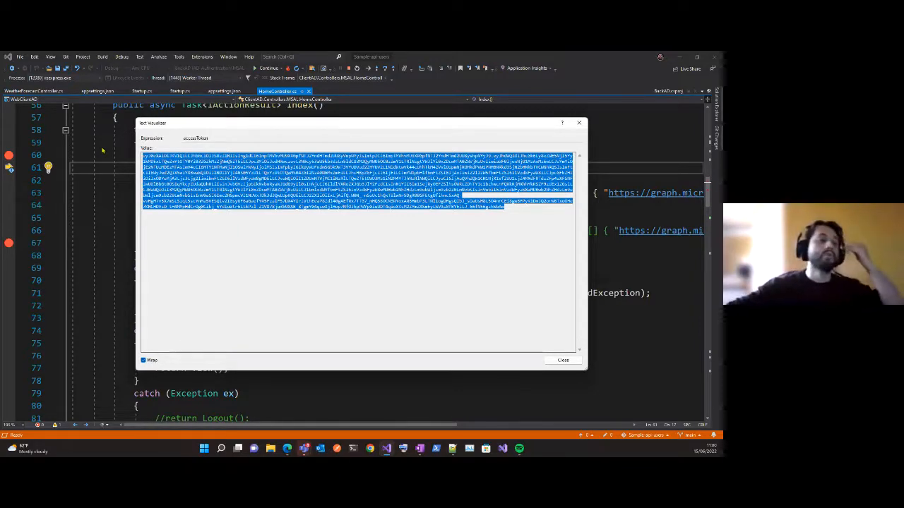
click(578, 124)
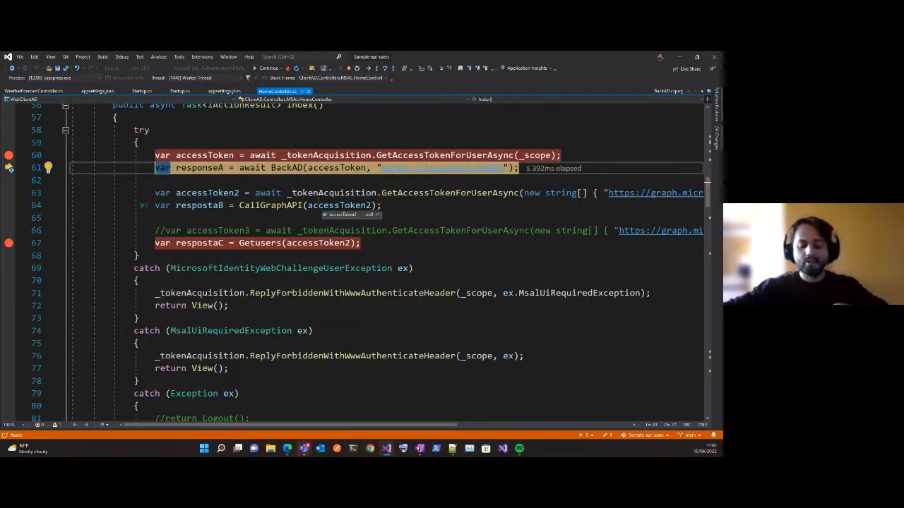
drag(382, 168, 487, 167)
click(434, 181)
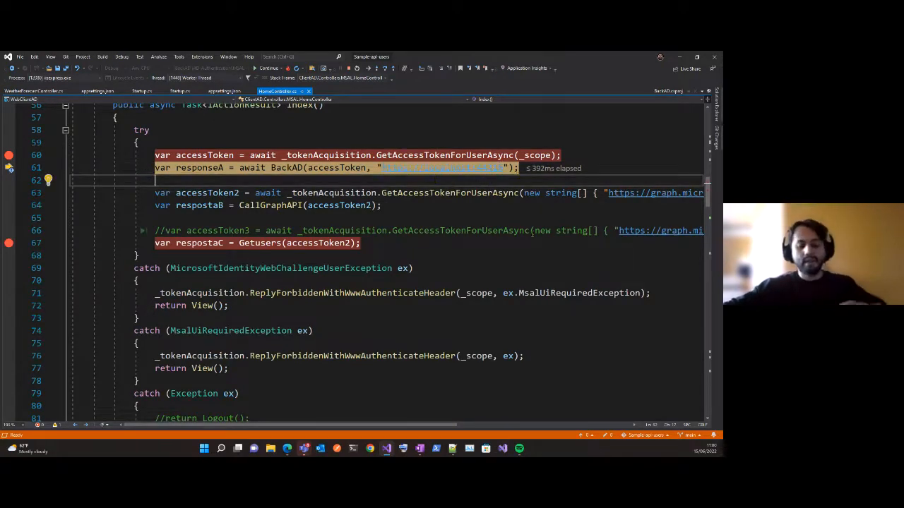
key(F10)
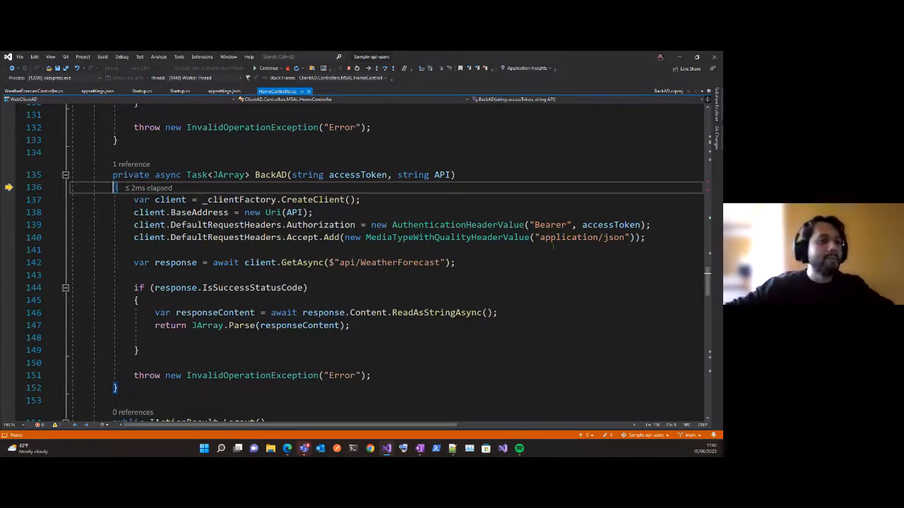
Point out the Bearer authorization header in the BackAD method and step execution to that line, checking the API parameter.
mouse_move(608, 226)
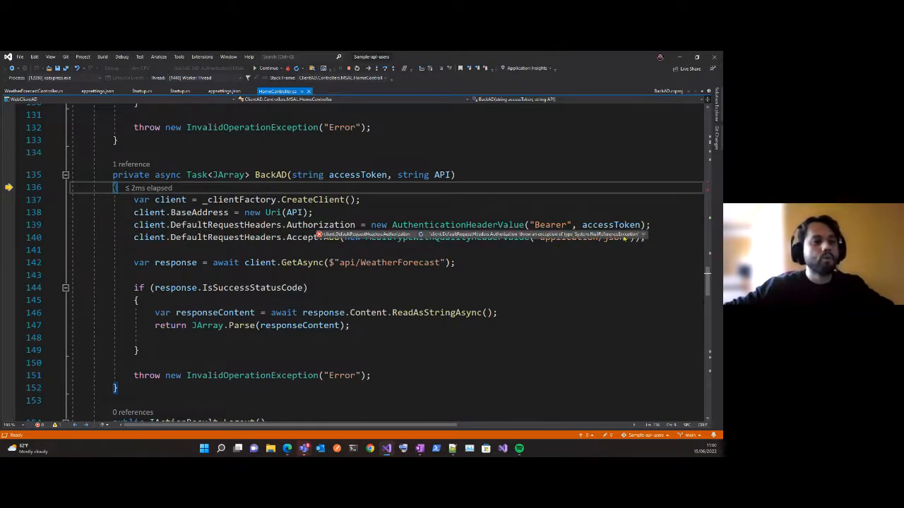
click(550, 224)
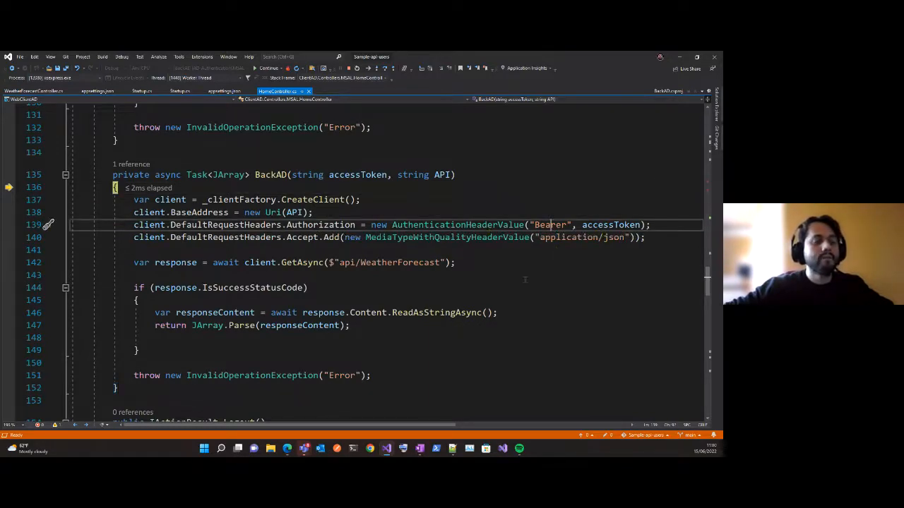
key(F10)
key(F10)
key(F10)
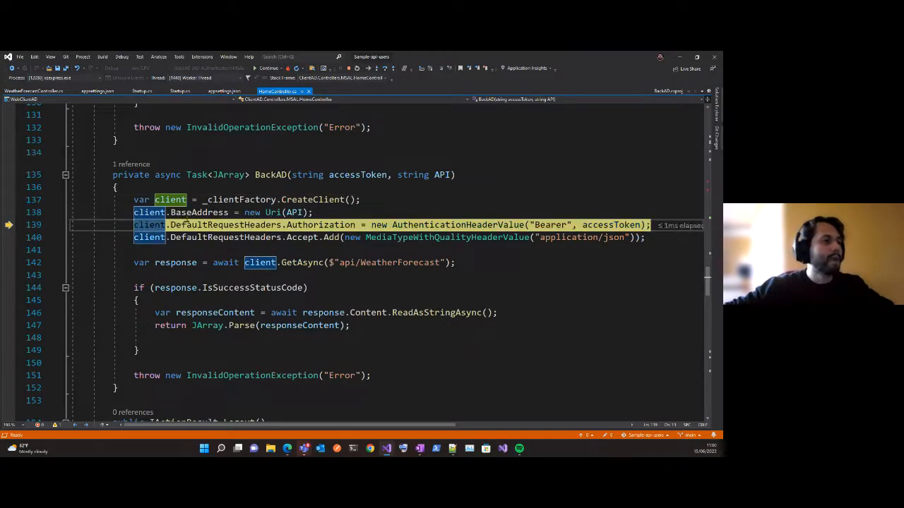
mouse_move(300, 212)
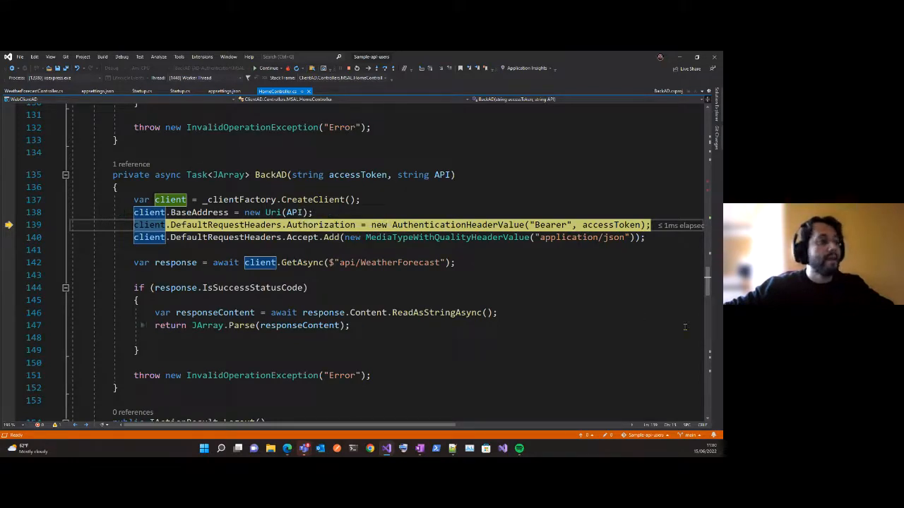
Step over the header setup and the api/WeatherForecast request in BackAD, then check the response and its IsSuccessStatusCode.
key(F10)
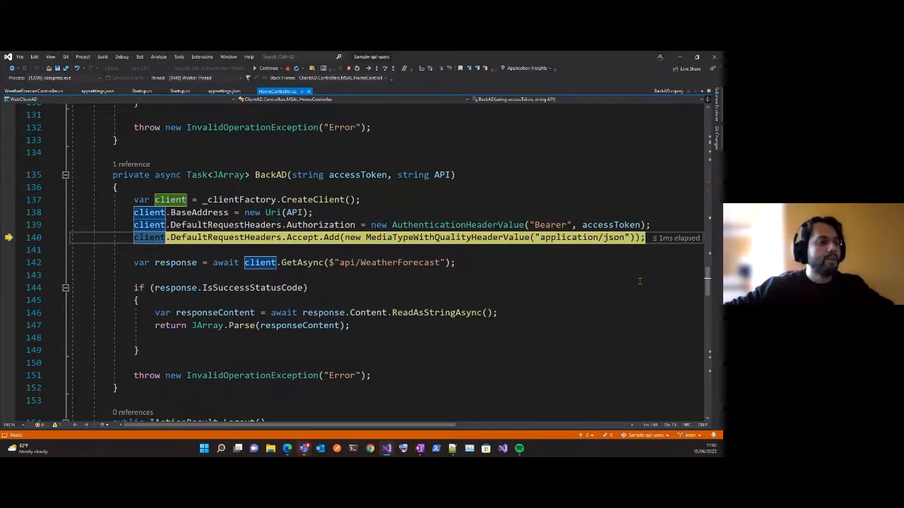
key(F10)
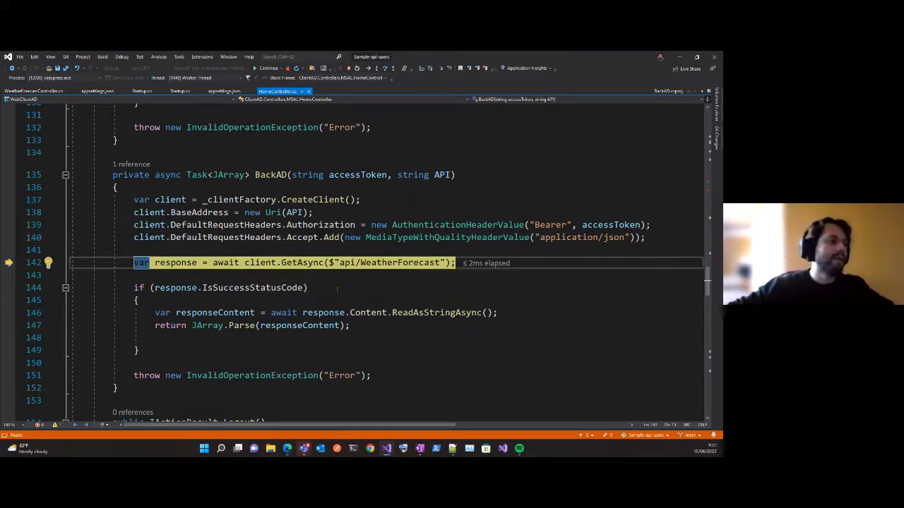
scroll(495, 308, down, 2)
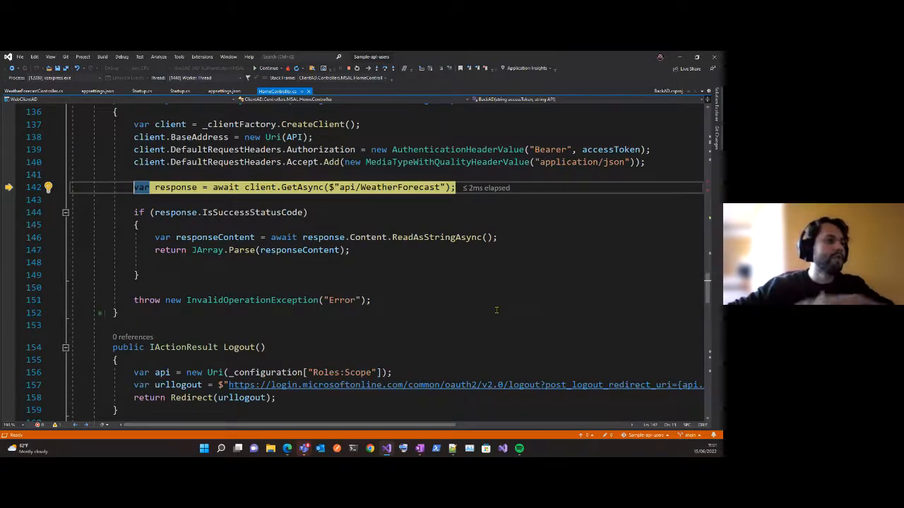
key(F10)
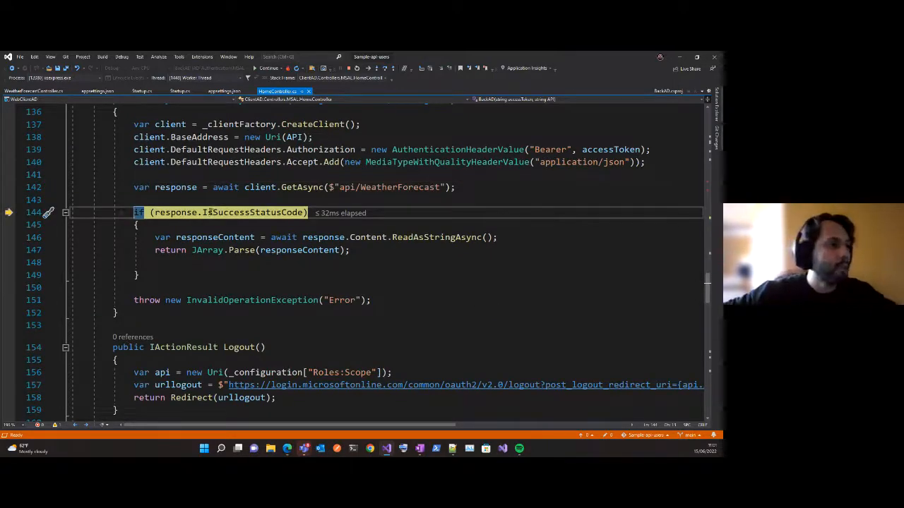
mouse_move(164, 190)
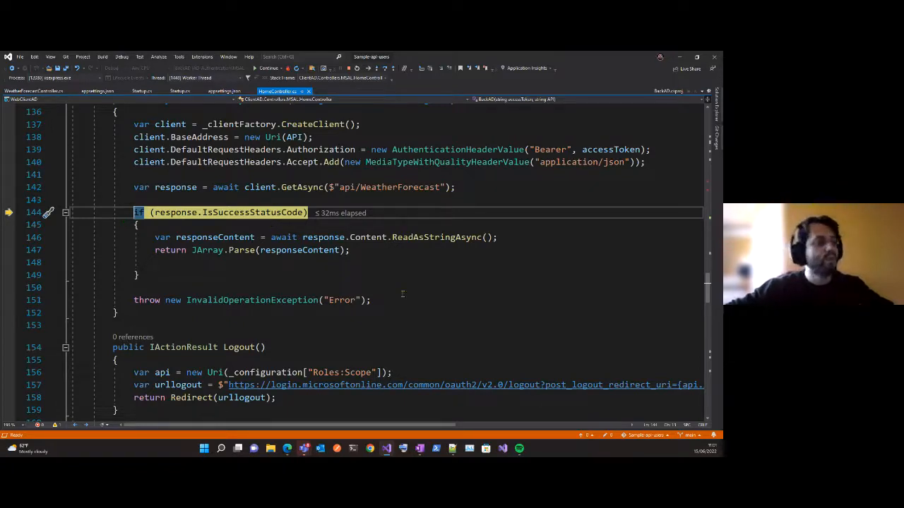
key(F10)
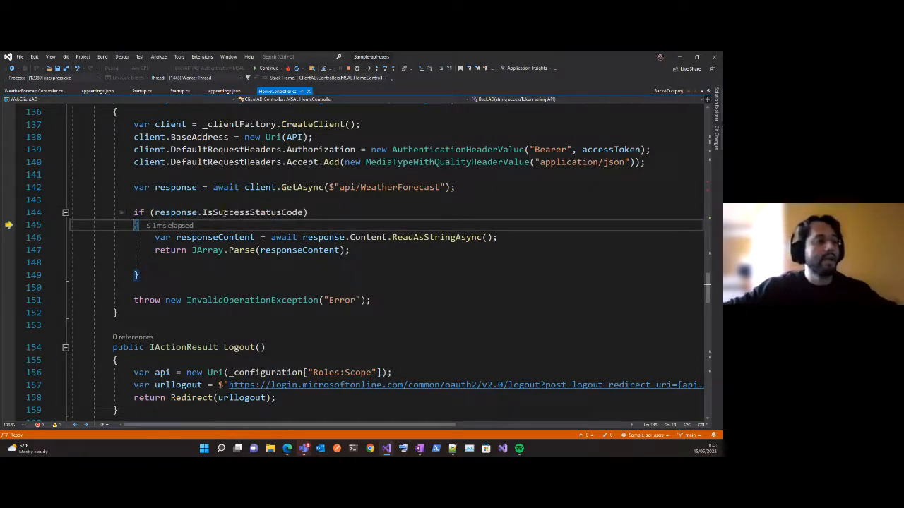
mouse_move(246, 215)
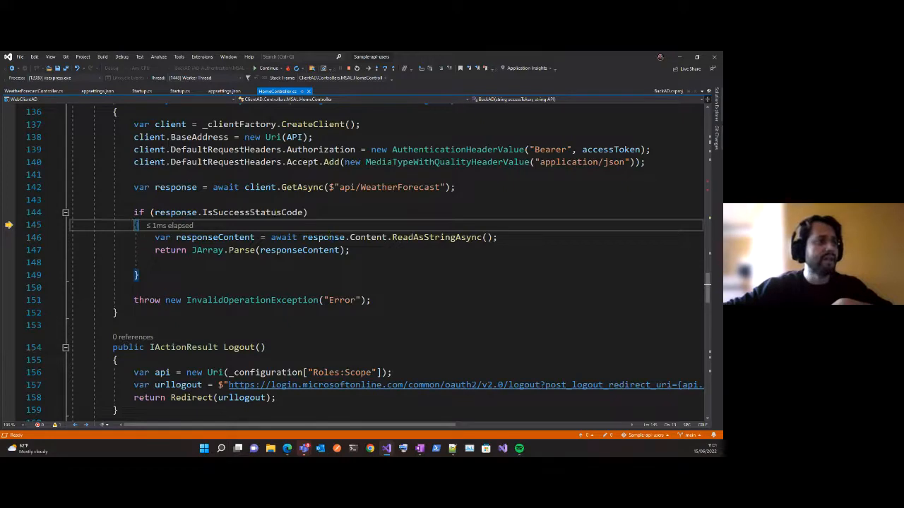
Step through reading and returning the response content, continuing back in Index up to the CallGraphAPI line.
click(531, 261)
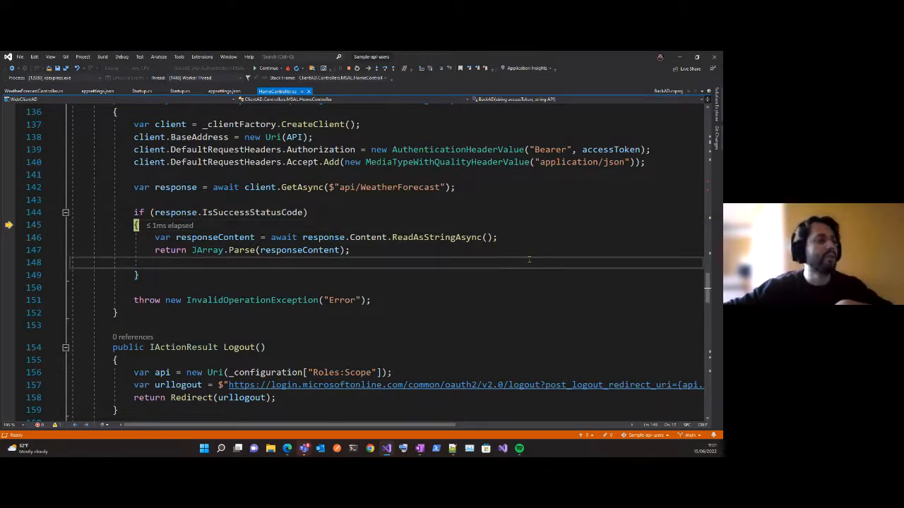
key(F10)
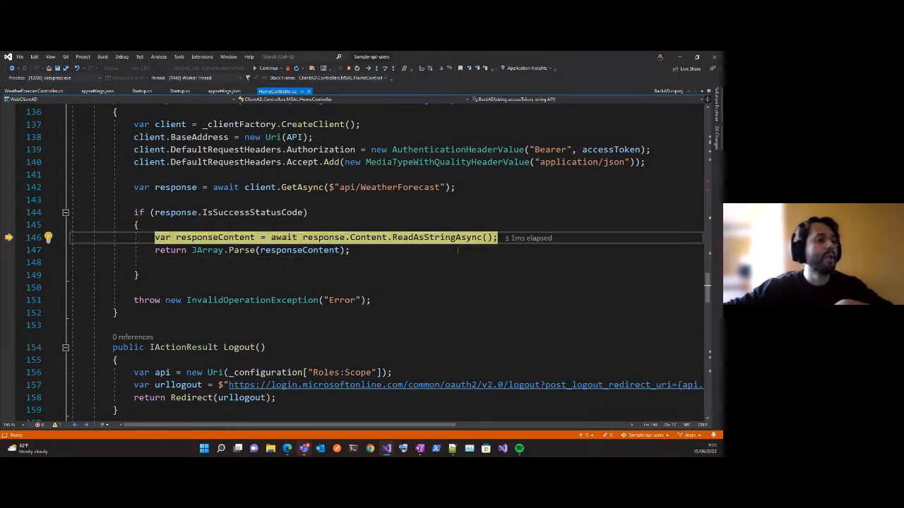
key(F10)
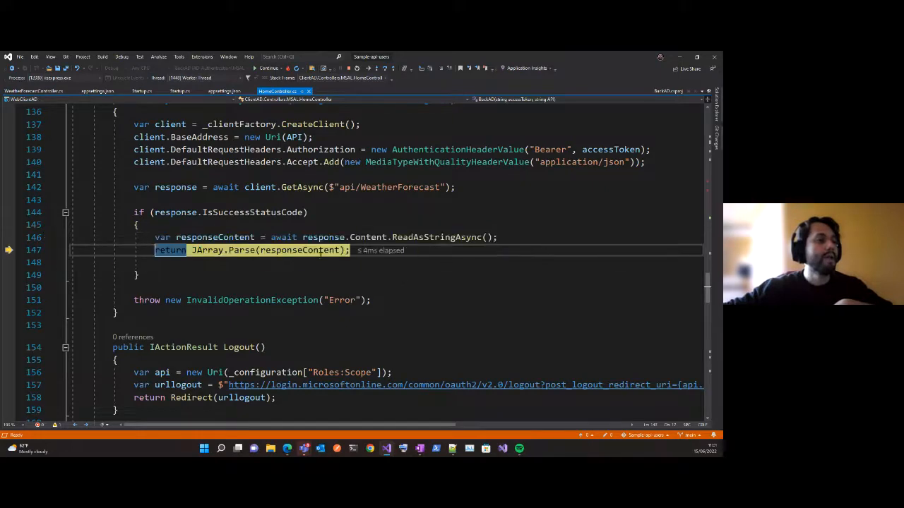
key(F10)
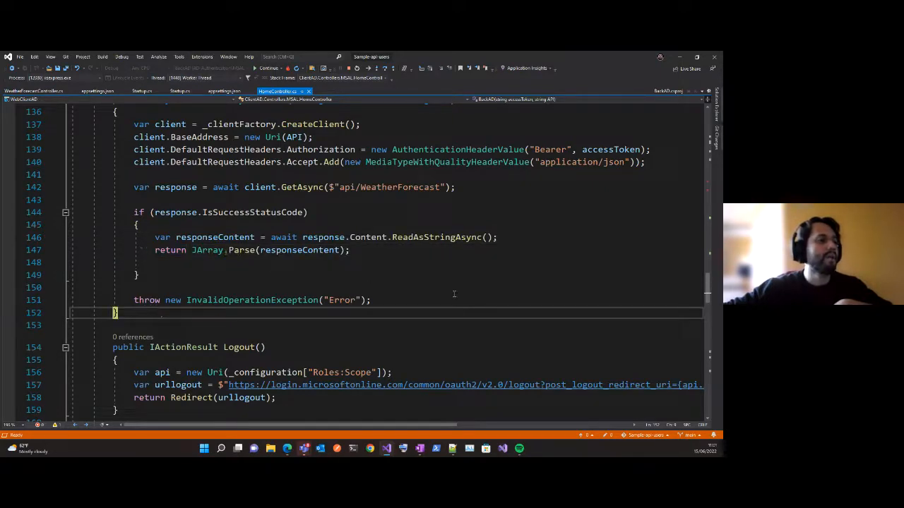
key(F10)
key(F10)
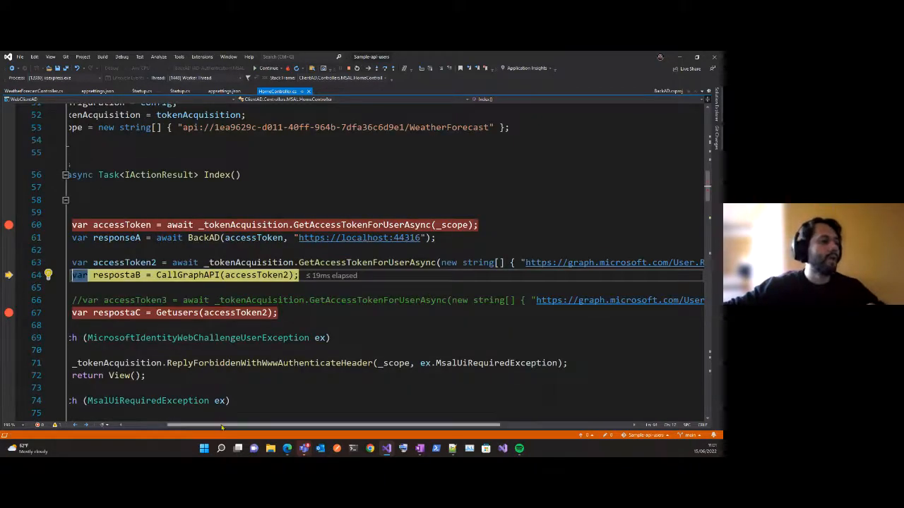
Inspect the value of responseA returned by the BackAD call in Index.
drag(219, 425, 175, 425)
mouse_move(221, 262)
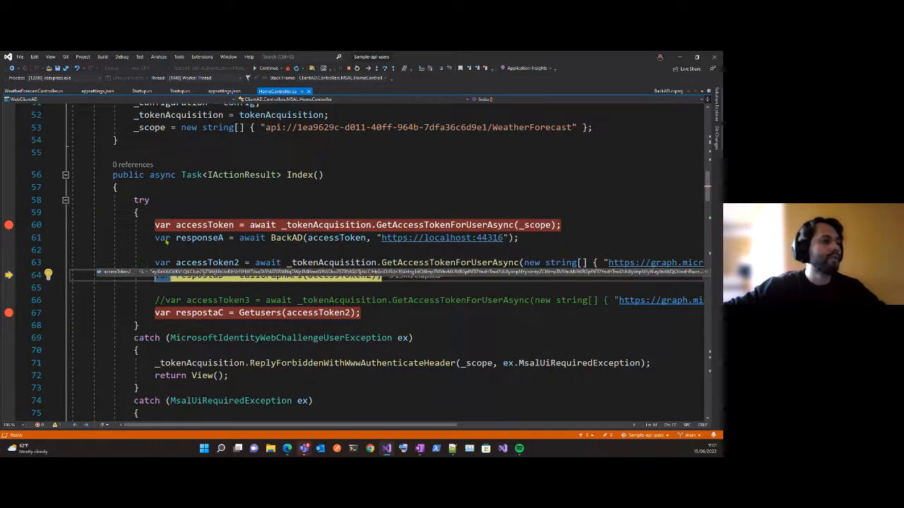
mouse_move(198, 238)
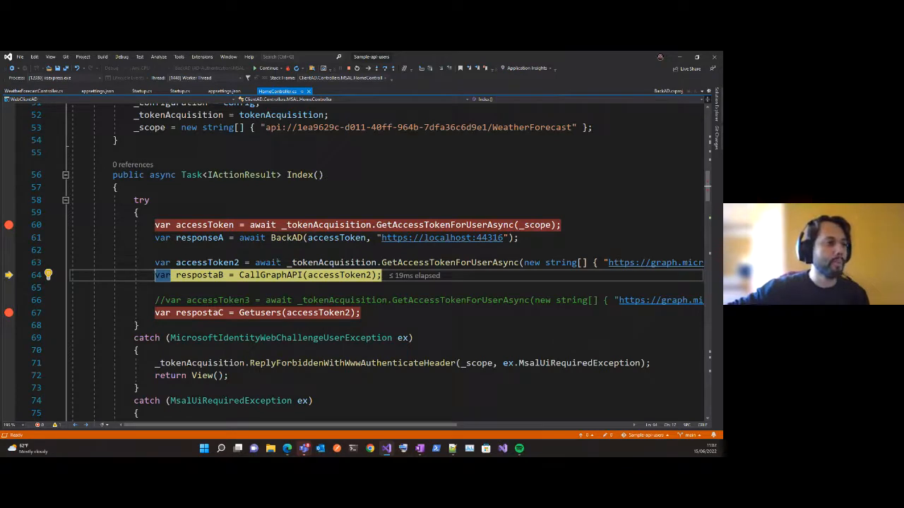
mouse_move(216, 240)
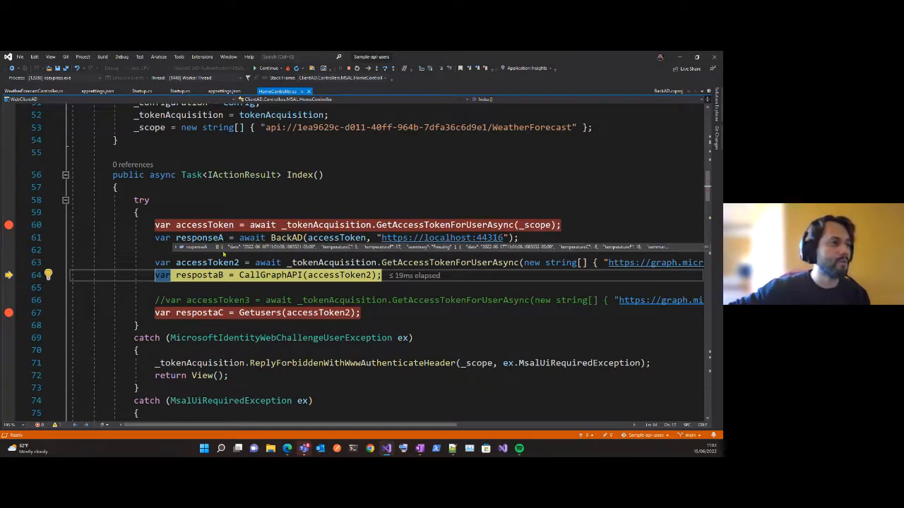
Show the full accessToken value in the Text Visualizer and copy all of it.
click(214, 225)
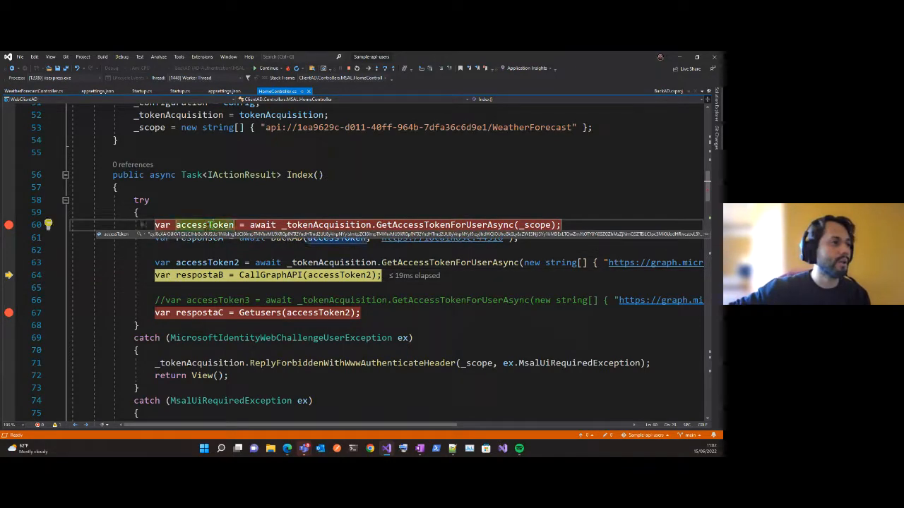
click(141, 234)
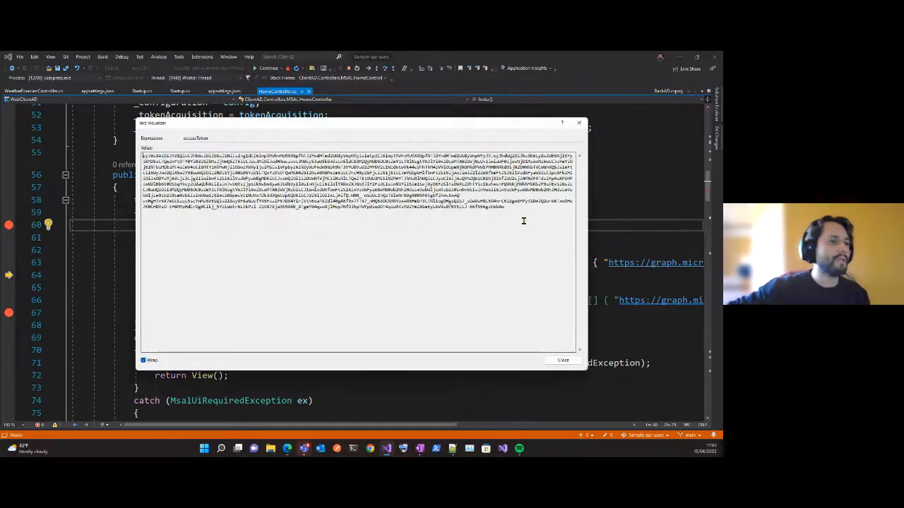
drag(522, 219, 110, 161)
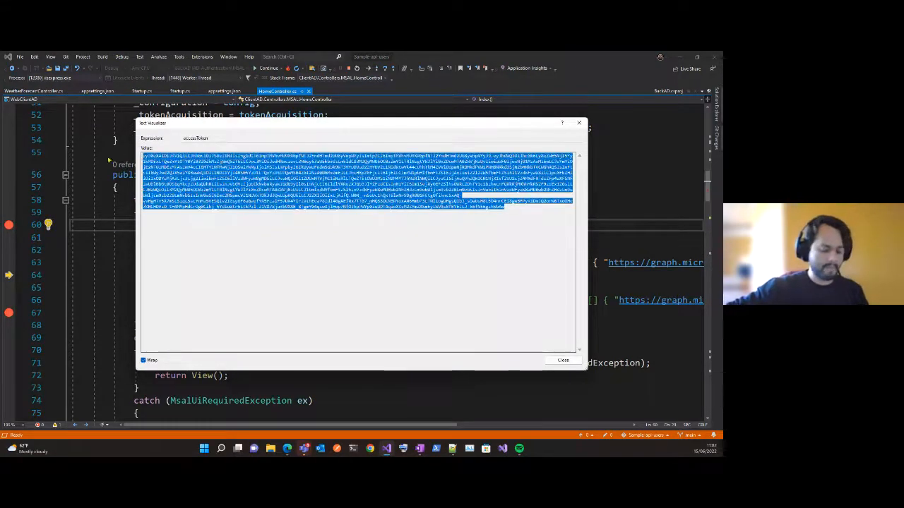
Switch to Chrome and open the jwt.ms site.
click(371, 449)
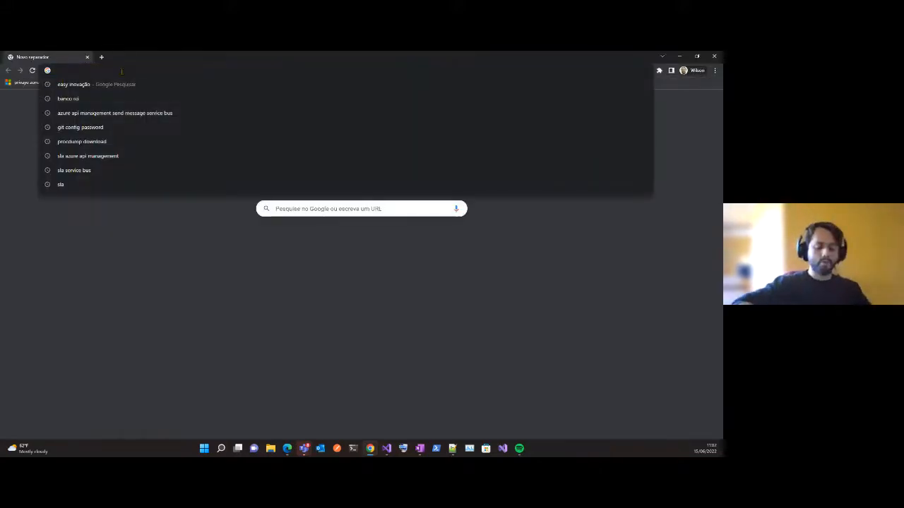
text(jwt.i)
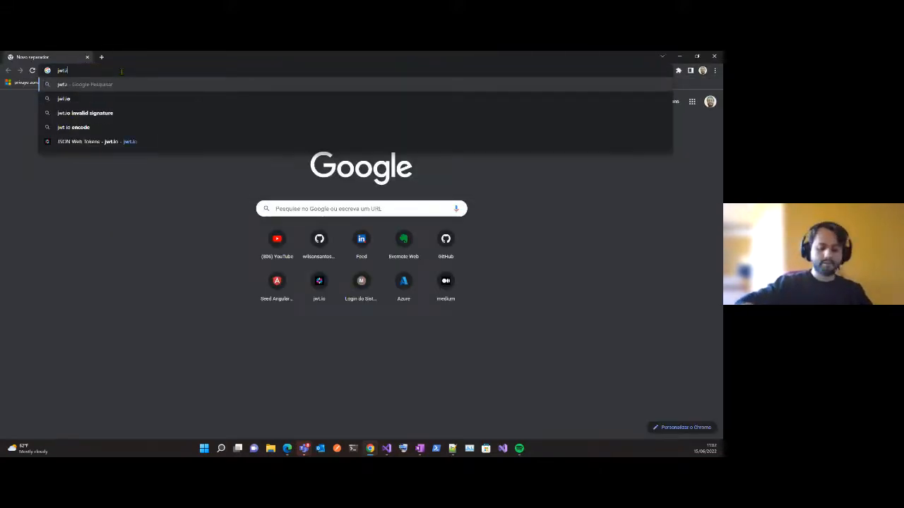
key(BackSpace)
text(ms)
key(Return)
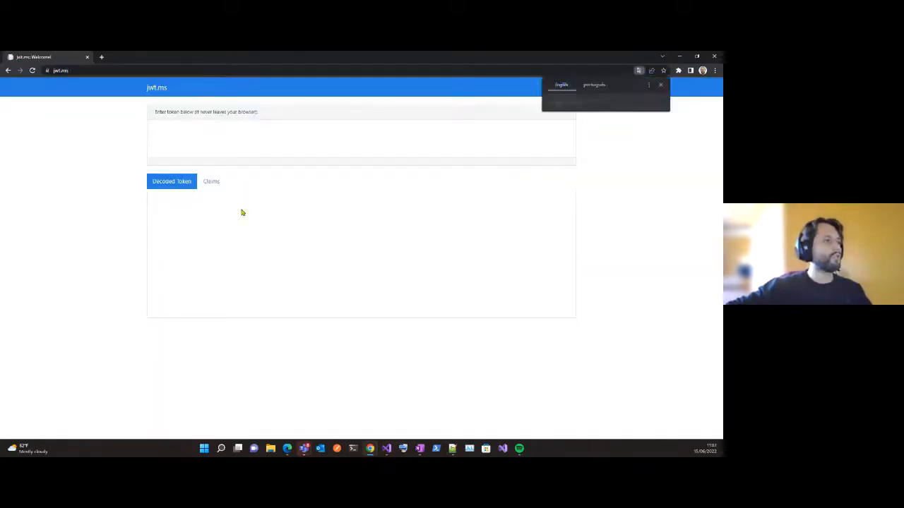
Paste the access token into the jwt.ms token field and bring its decoded claims into view.
click(222, 144)
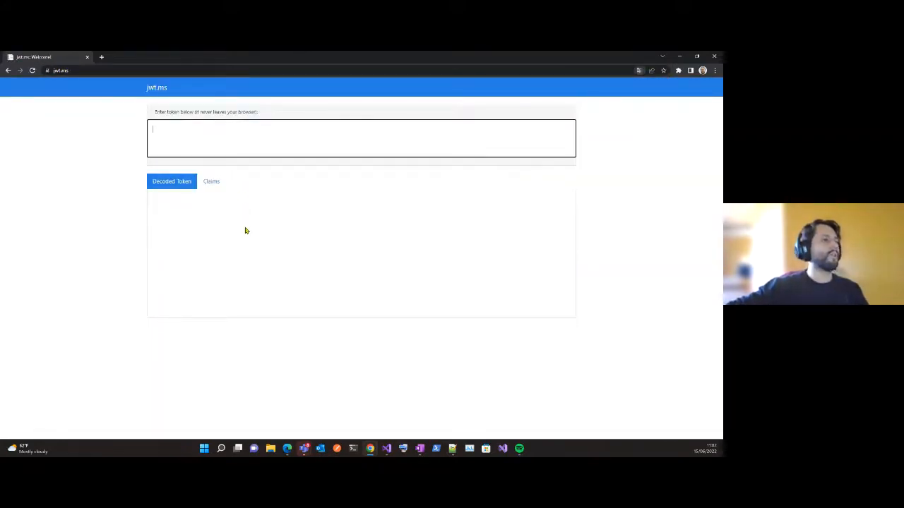
key(ctrl+v)
scroll(381, 283, down, 2)
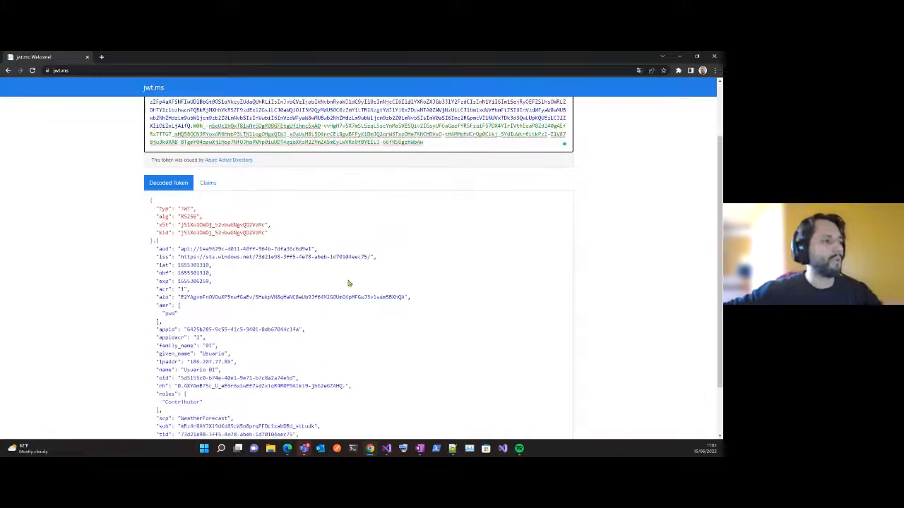
Enlarge the jwt.ms page and highlight the roles claim with the Contributor value in the decoded token.
drag(152, 329, 188, 340)
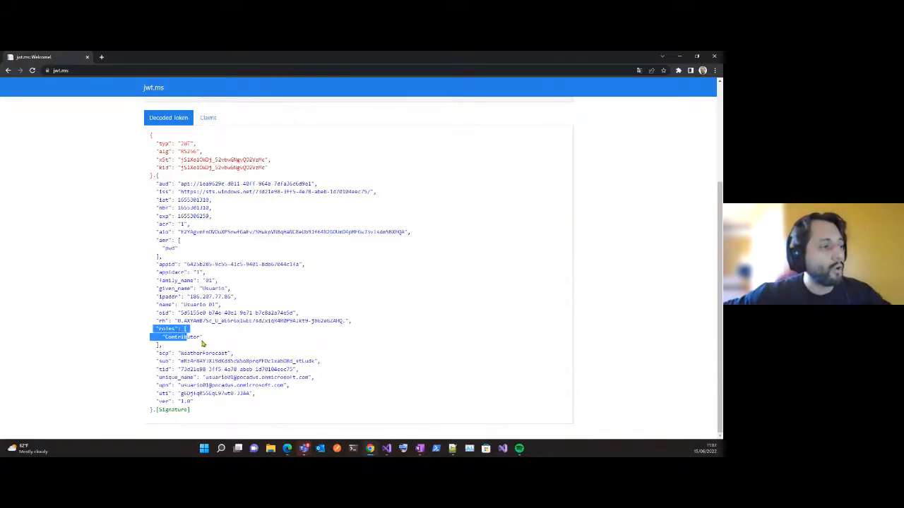
click(187, 337)
double_click(187, 336)
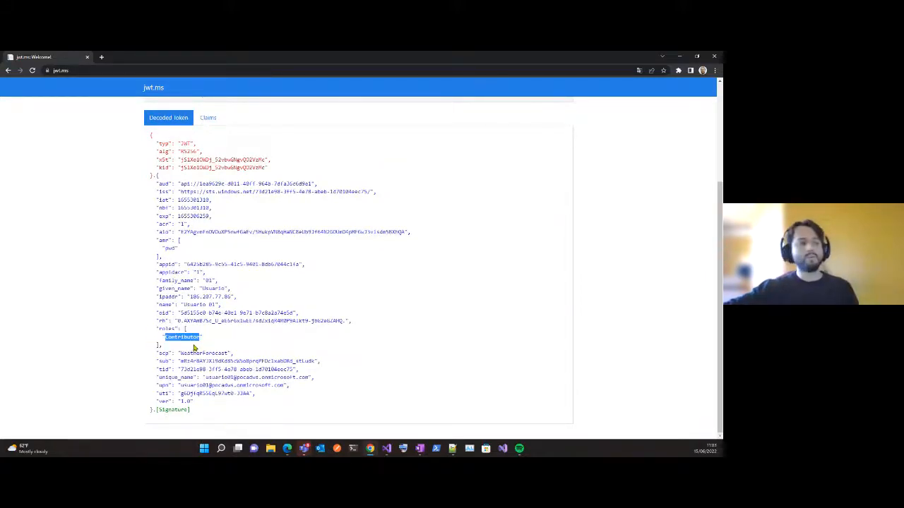
key(ctrl+plus)
key(ctrl+plus)
key(ctrl+plus)
key(ctrl+plus)
key(ctrl+plus)
scroll(151, 347, down, 5)
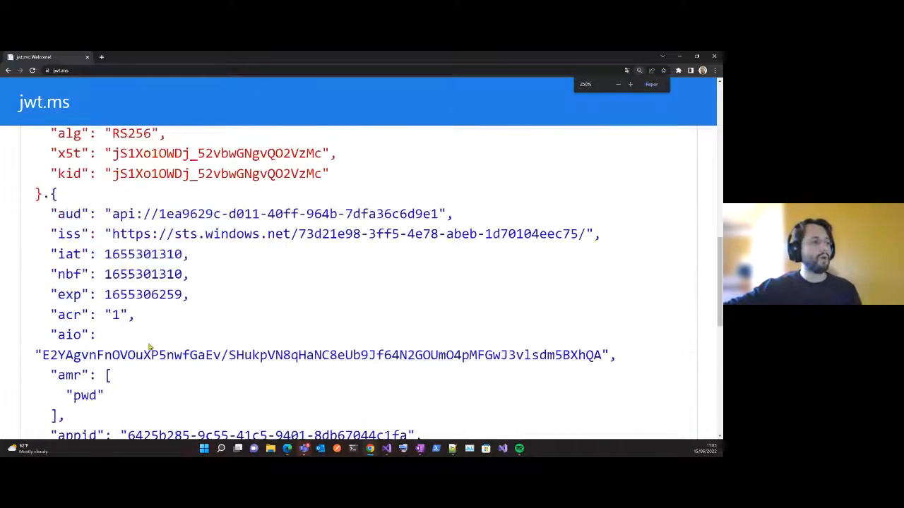
scroll(118, 344, down, 1)
drag(51, 266, 100, 323)
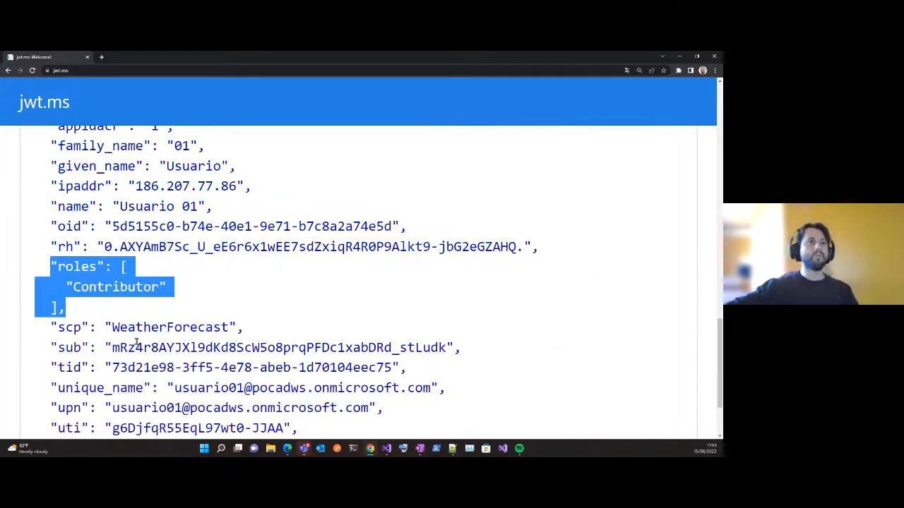
Return to Visual Studio, close the Text Visualizer, and open WeatherForecastController.cs from the BackAD project.
click(680, 56)
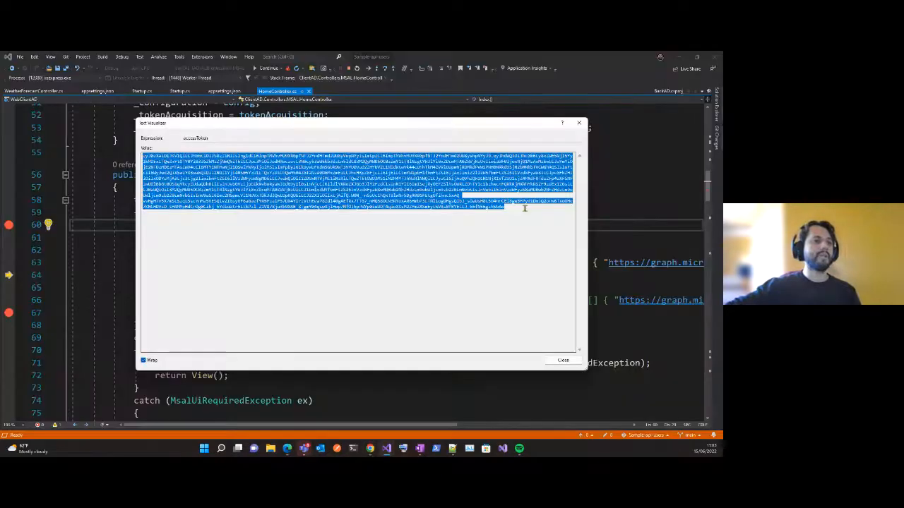
click(579, 123)
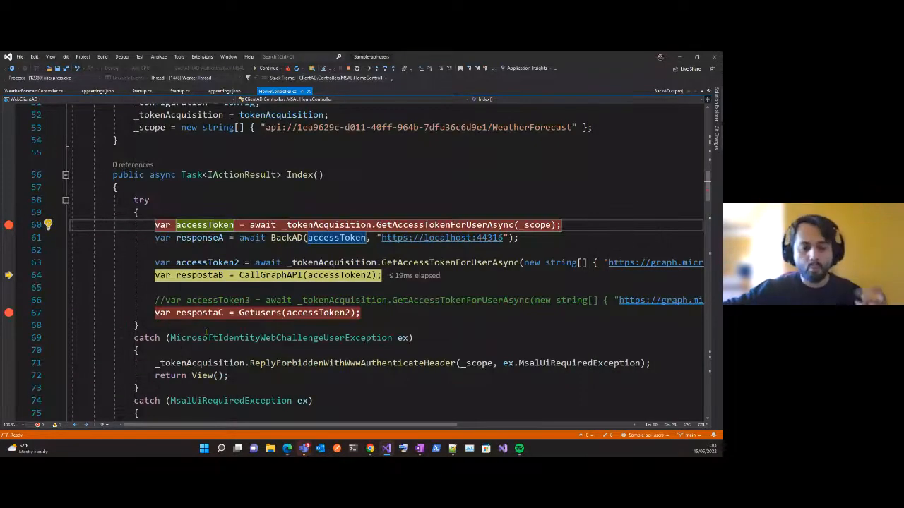
click(486, 176)
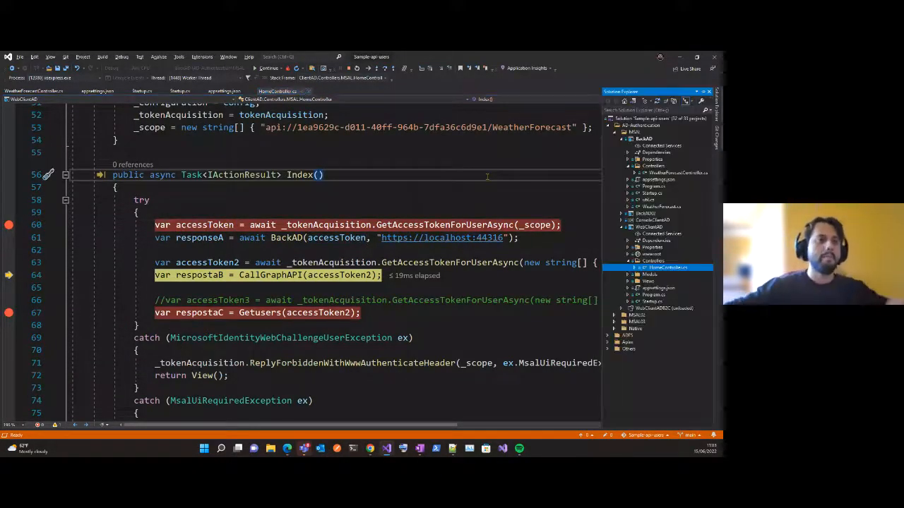
key(ctrl+alt+l)
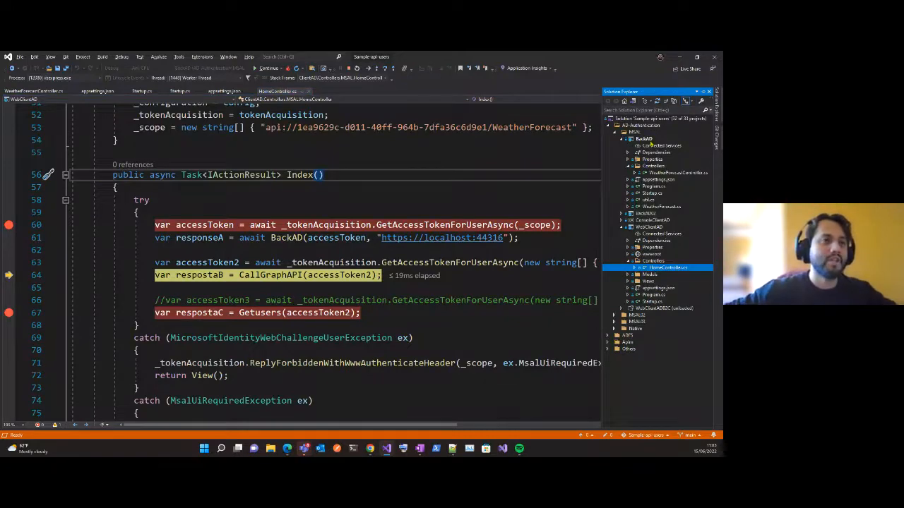
click(651, 139)
double_click(668, 174)
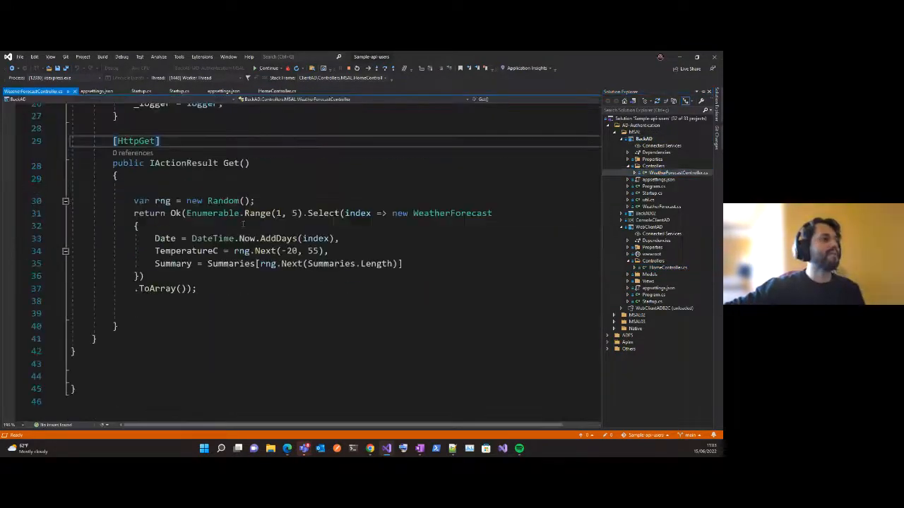
Highlight the [Authorize(Roles = "Contributor")] attribute above the WeatherForecastController class at an enlarged text size.
scroll(243, 216, up, 4)
double_click(226, 184)
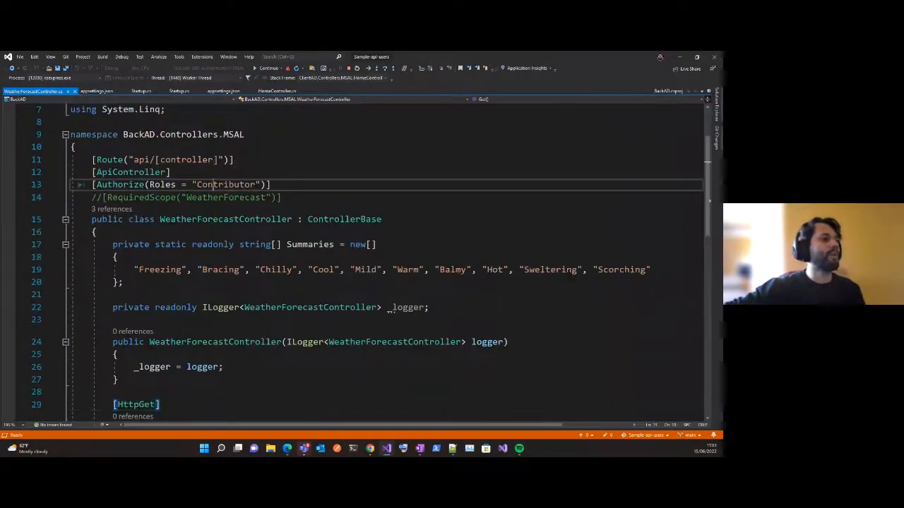
scroll(154, 258, up, 3)
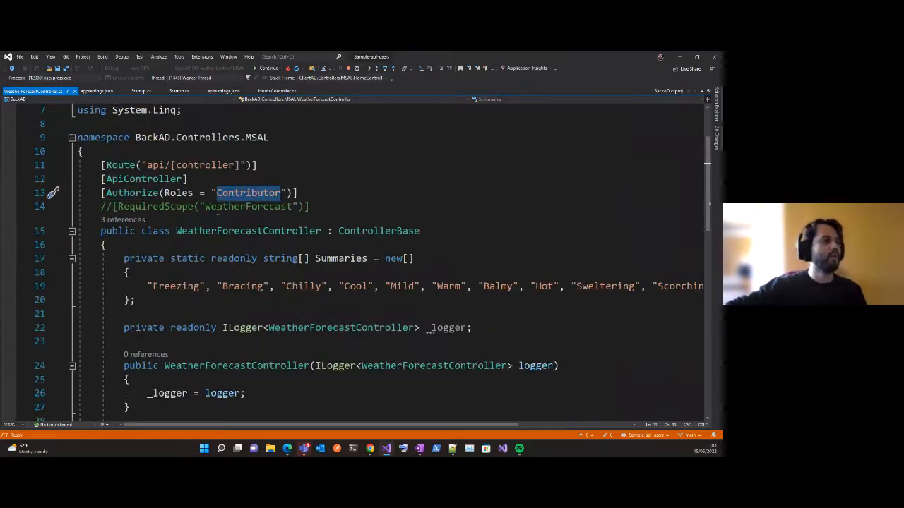
key(End)
key(shift+Home)
key(shift+Home)
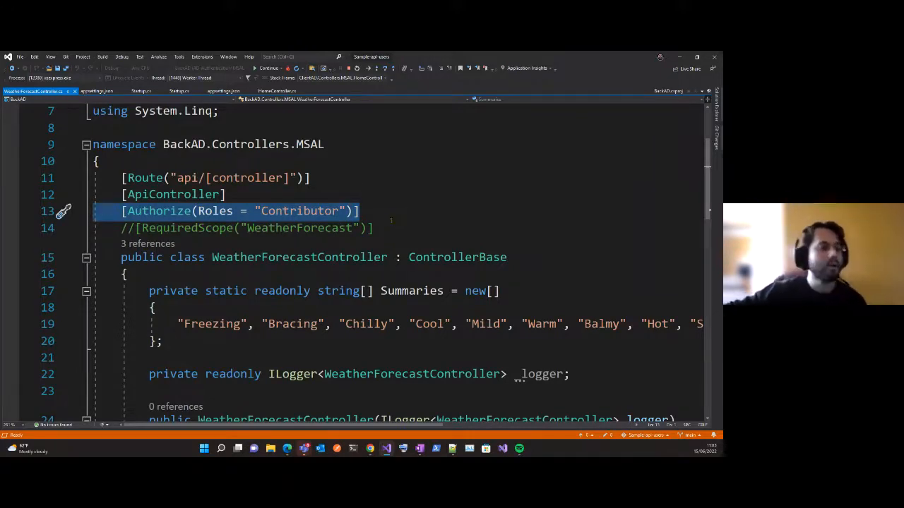
Highlight the Contributor role name inside the Authorize attribute above the WeatherForecastController class.
click(522, 231)
double_click(313, 216)
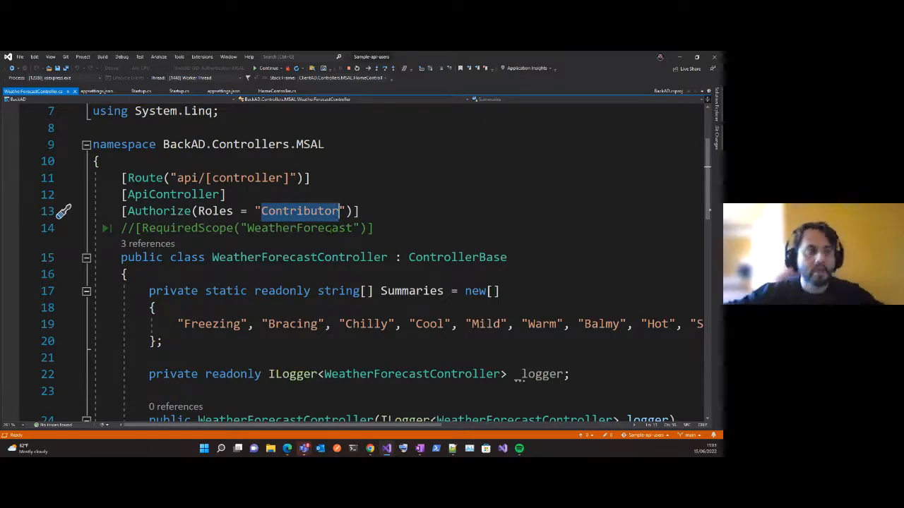
click(444, 211)
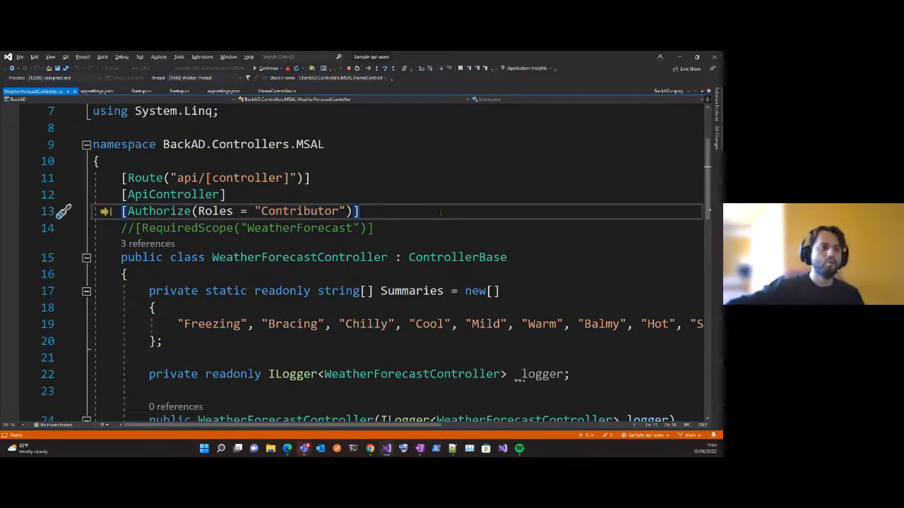
Open Startup.cs from the BackAD project and highlight the services.AddAuthentication call in ConfigureServices.
key(ctrl+alt+l)
double_click(651, 193)
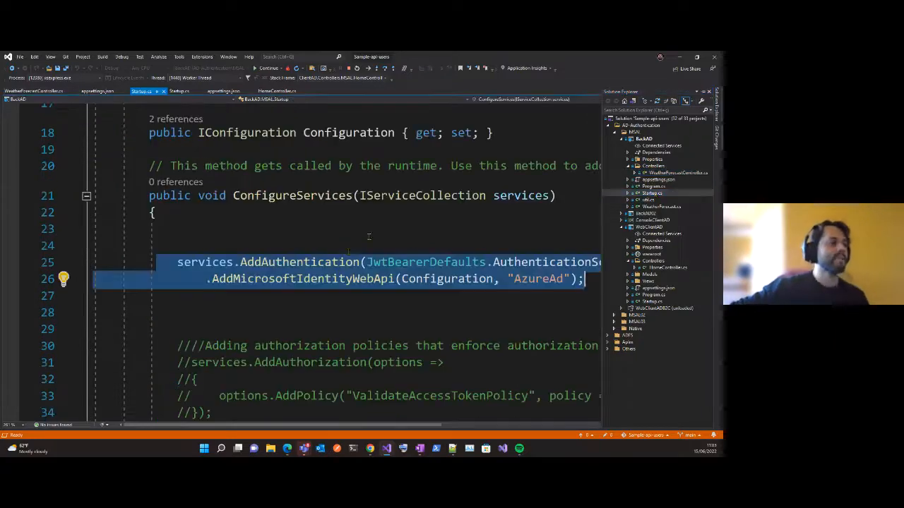
scroll(350, 248, down, 1)
scroll(349, 249, down, 2)
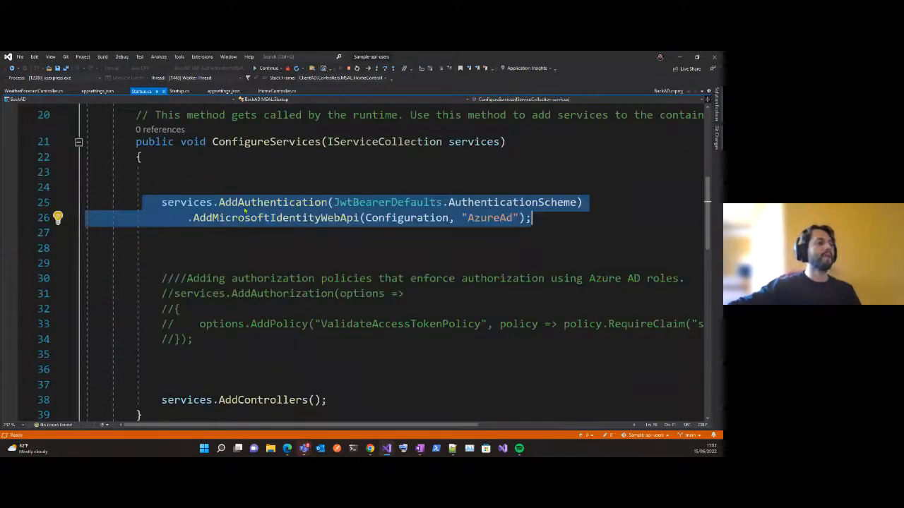
click(246, 210)
drag(162, 203, 538, 202)
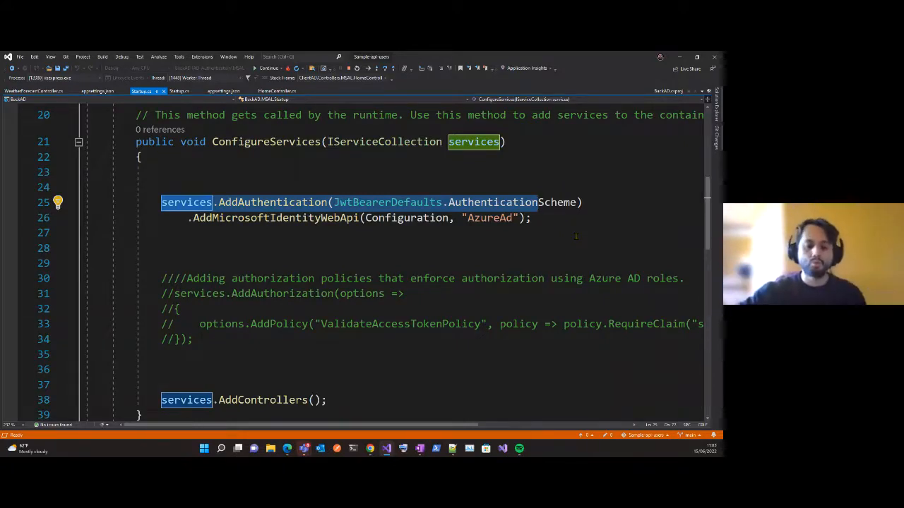
click(615, 233)
View the HomeController.cs constructor, reopen BackAD's WeatherForecastController.cs, and highlight its class name and the Authorize, Roles and Contributor terms.
click(277, 91)
scroll(401, 260, up, 2)
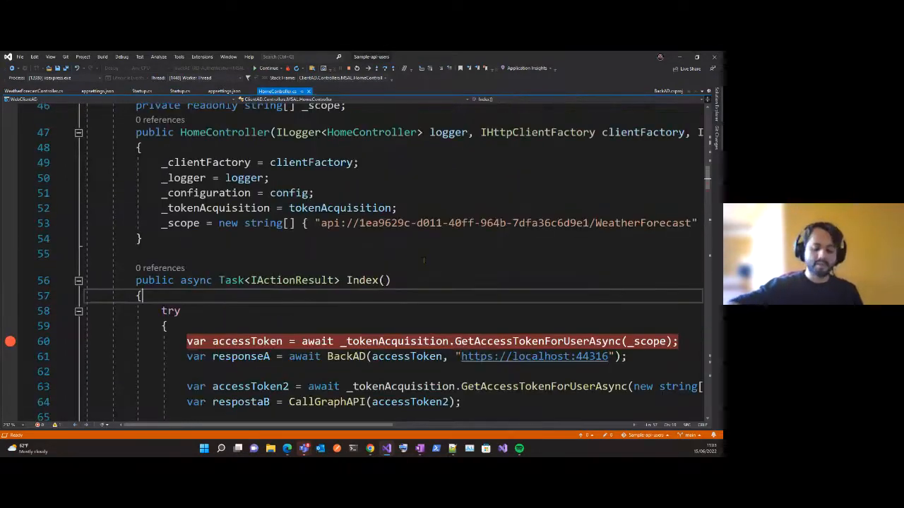
key(ctrl+alt+l)
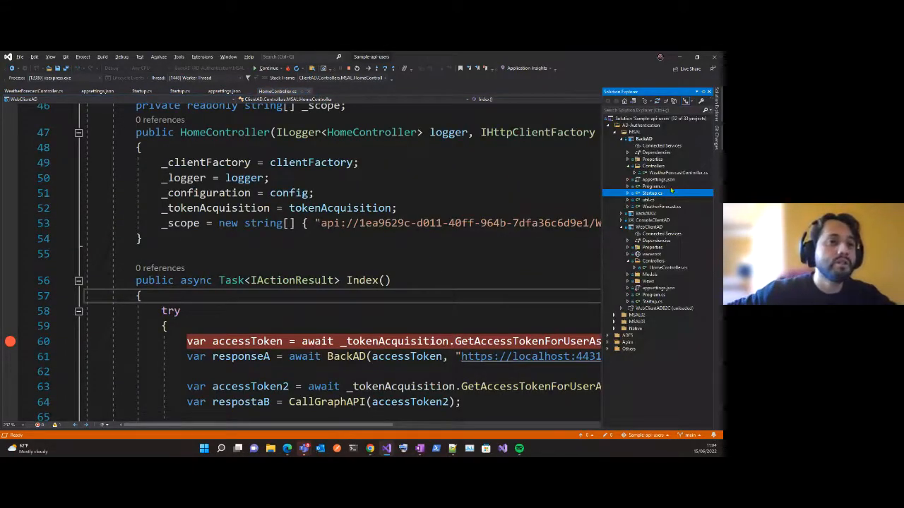
double_click(675, 172)
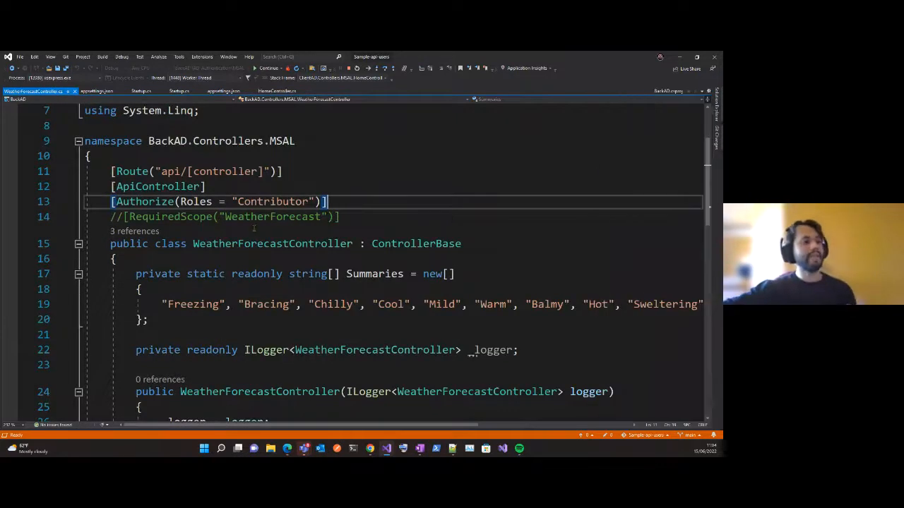
double_click(234, 245)
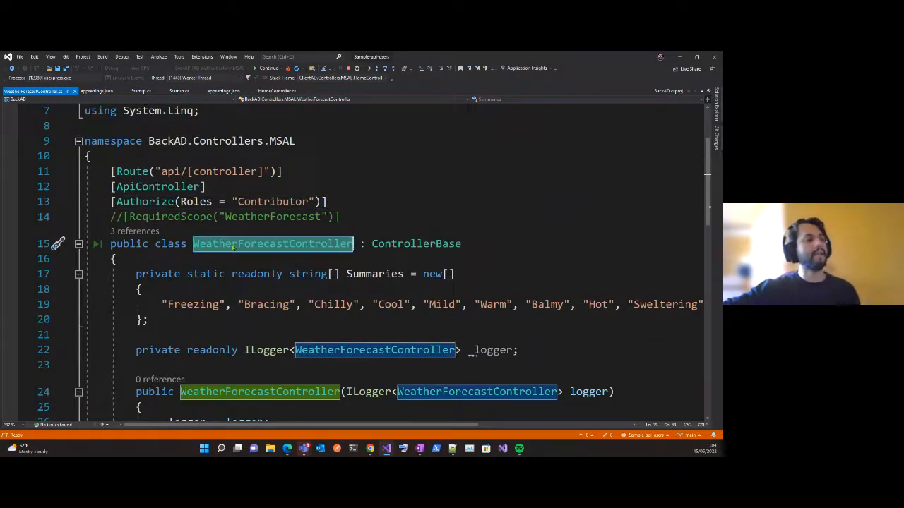
double_click(145, 202)
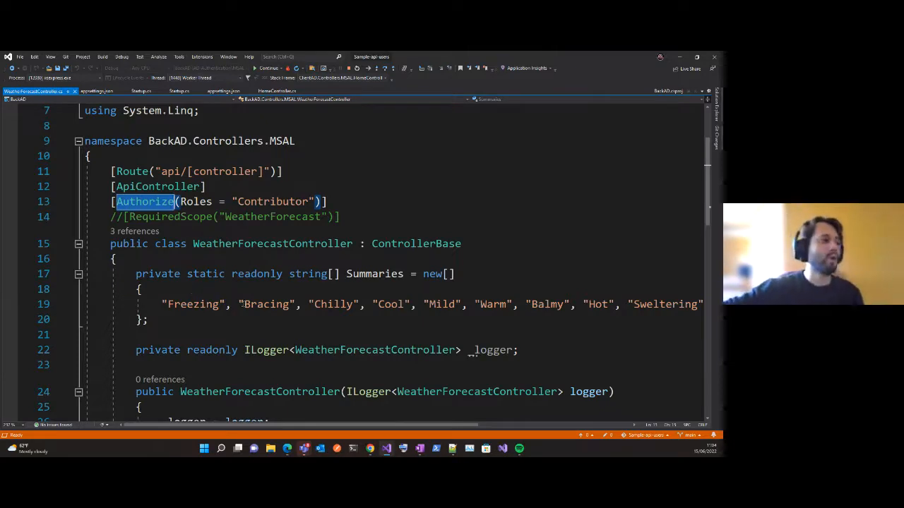
double_click(196, 202)
double_click(273, 202)
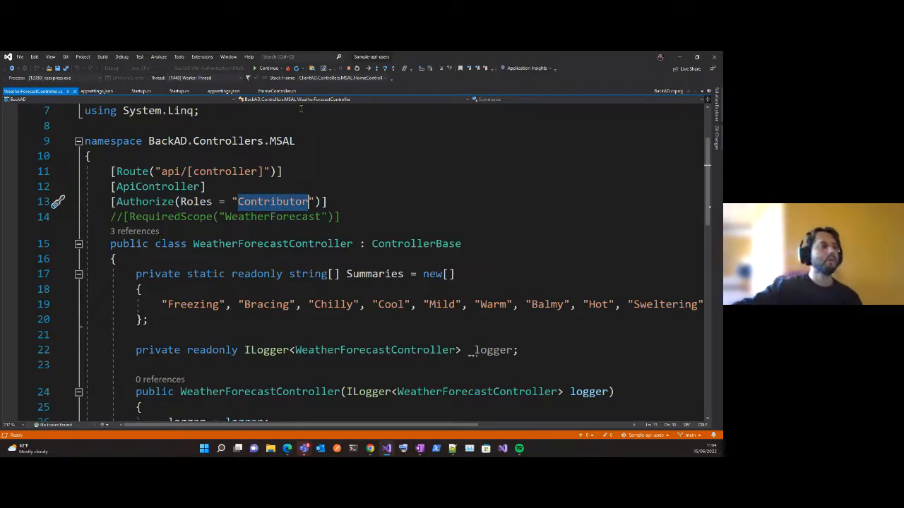
Stop debugging and remove the Roles = "Contributor" argument so the controller's attribute reads [Authorize].
click(348, 68)
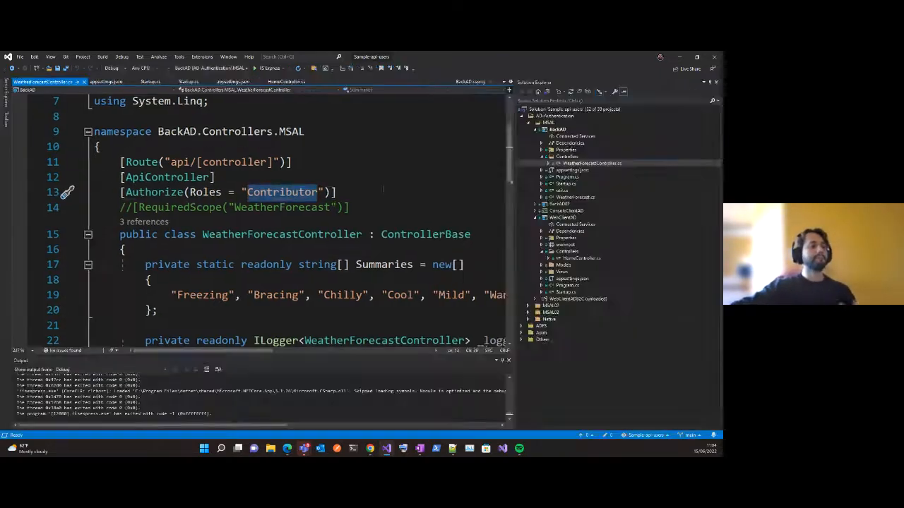
click(381, 192)
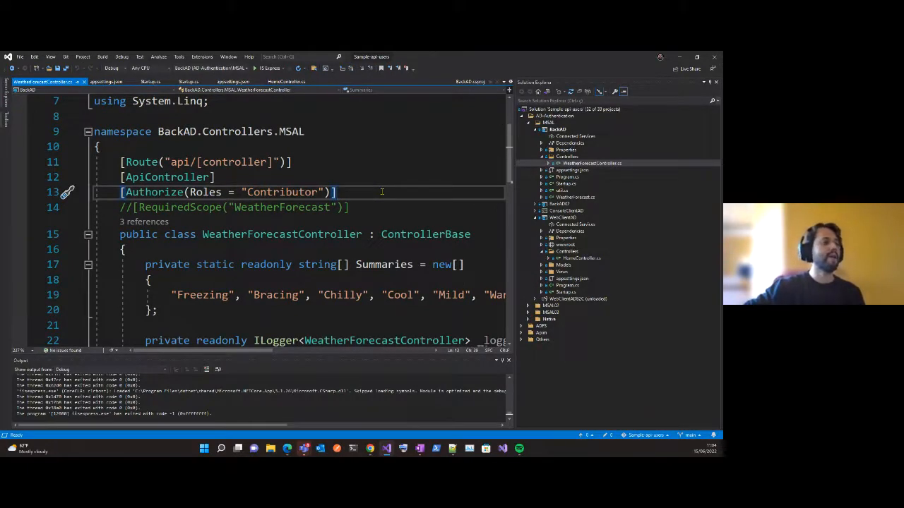
key(shift+Home)
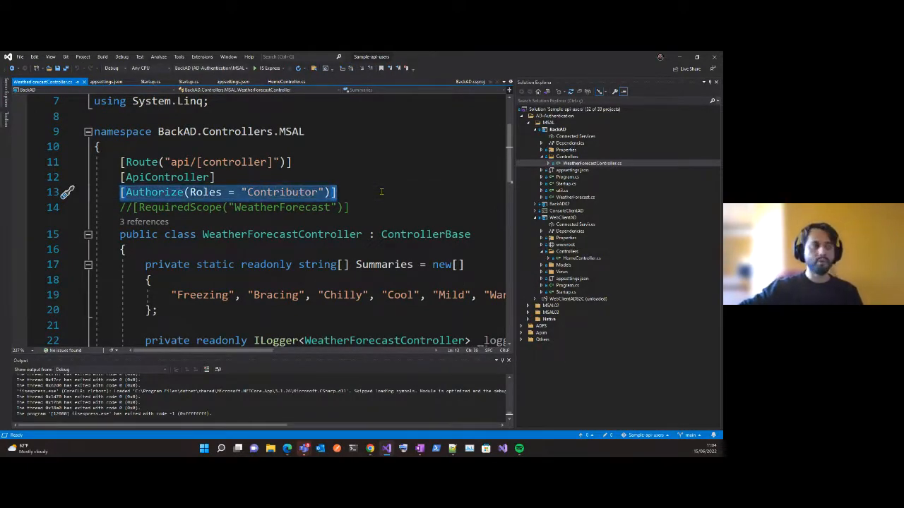
key(ctrl+shift+Right)
key(ctrl+shift+Right)
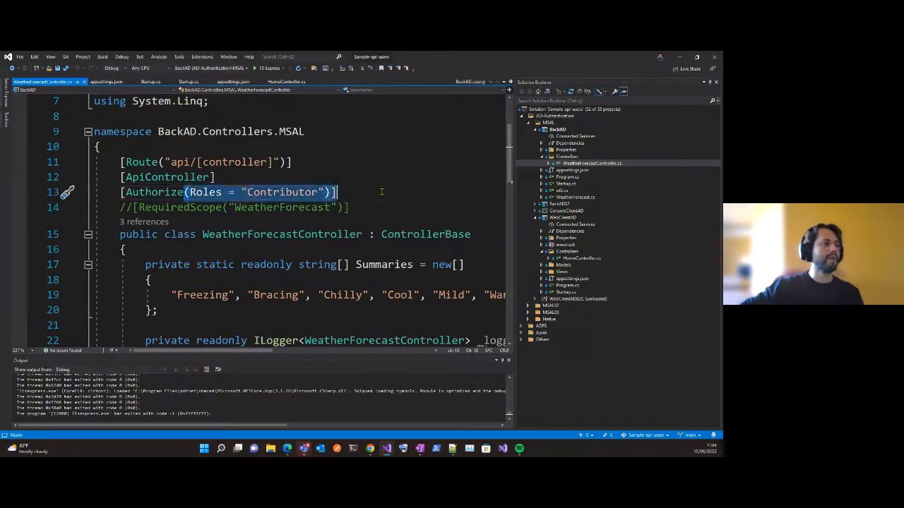
key(shift+Left)
key(BackSpace)
key(Down)
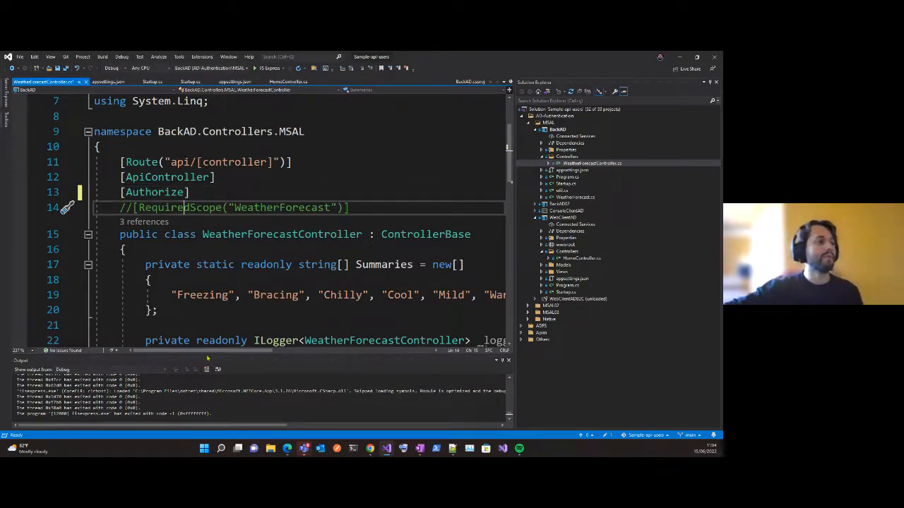
Add the condition if (User.IsInRole("Contributor")) above the rng declaration in the controller's Get method.
scroll(279, 236, up, 2)
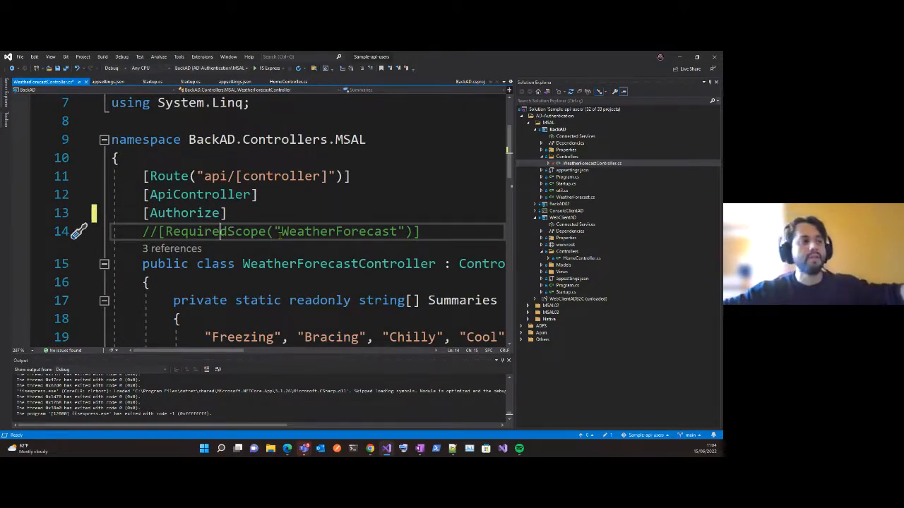
scroll(244, 276, down, 2)
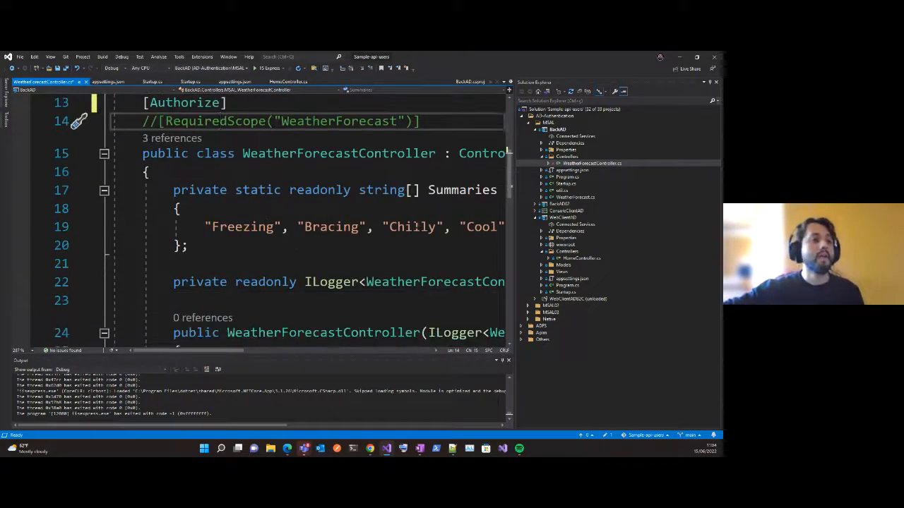
ctrl+scroll(311, 248, down, 1)
ctrl+scroll(312, 248, down, 1)
scroll(325, 237, down, 4)
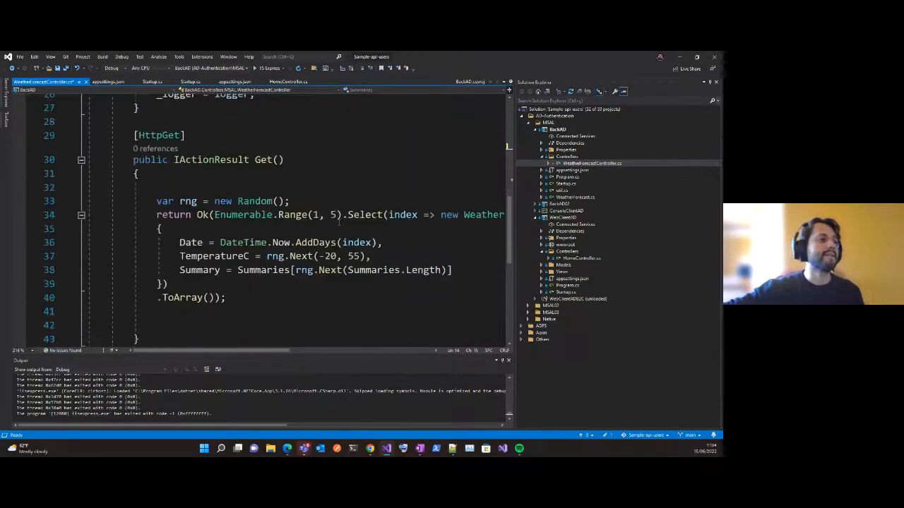
click(351, 187)
key(Return)
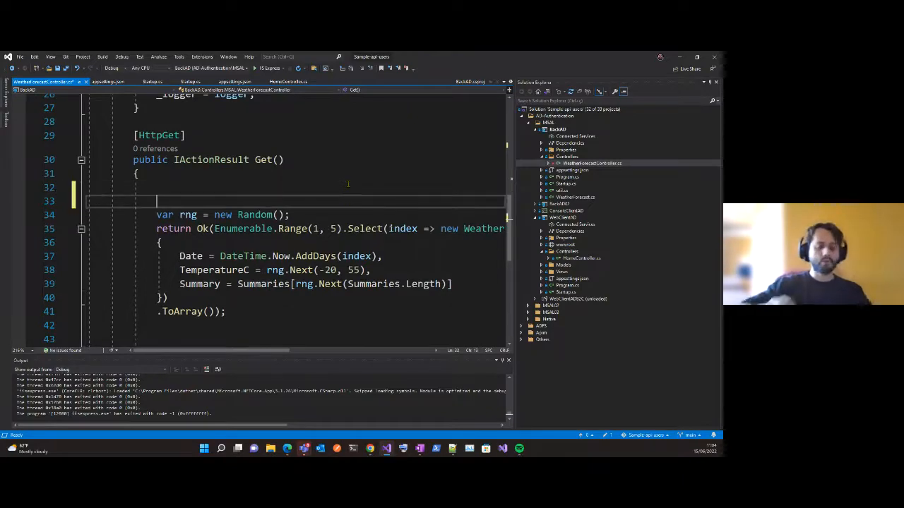
text(if ()
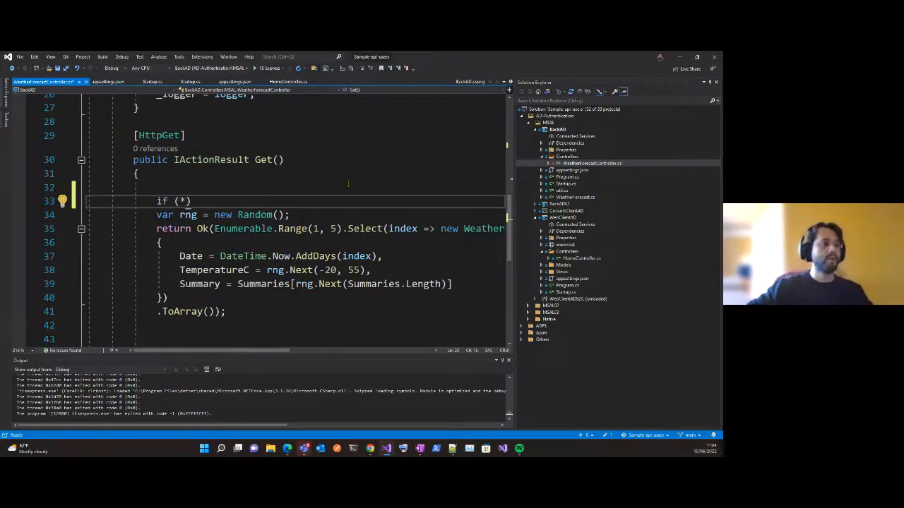
text(User.)
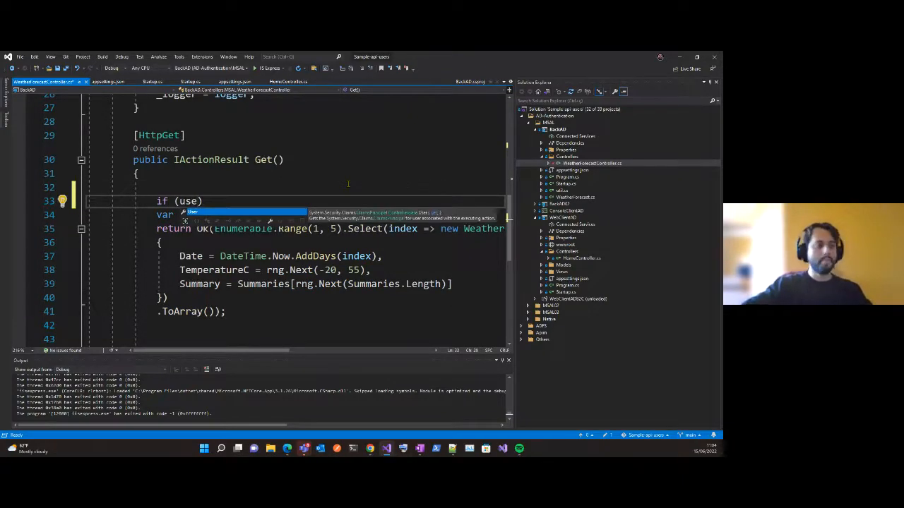
text(is)
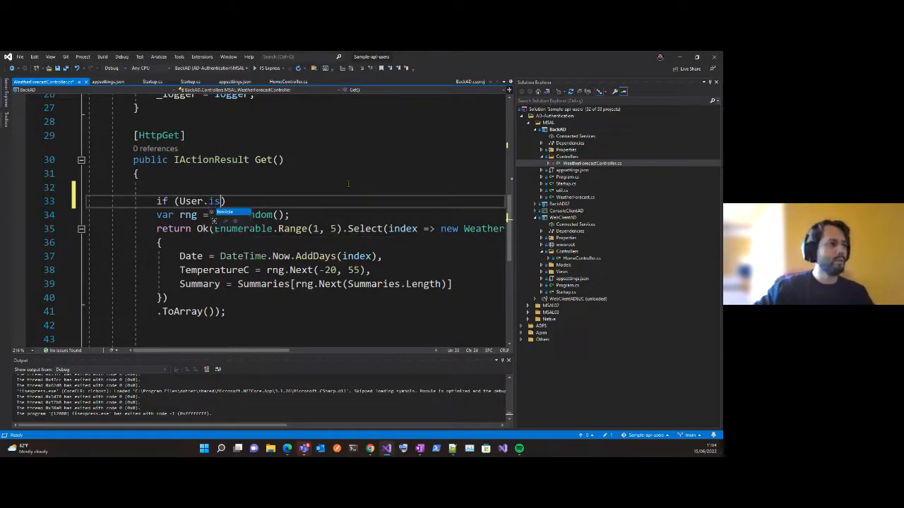
key(Tab)
text((")
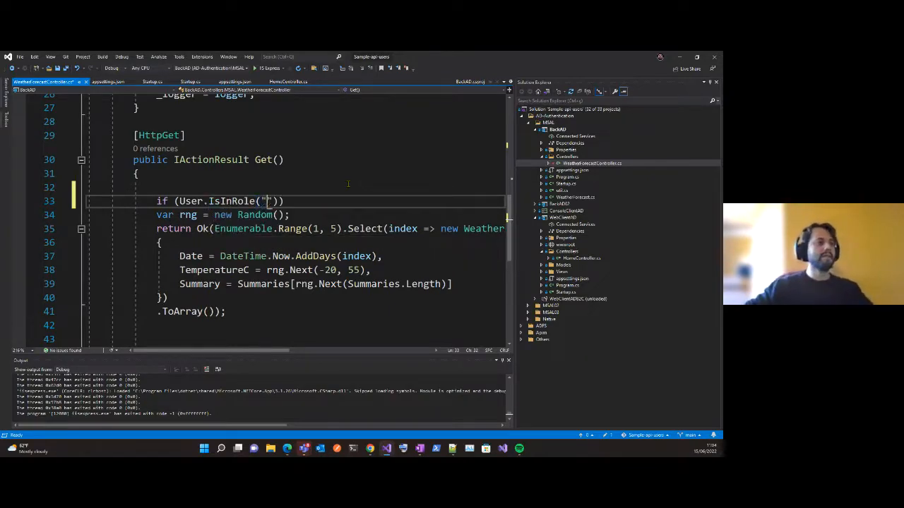
text(Comt)
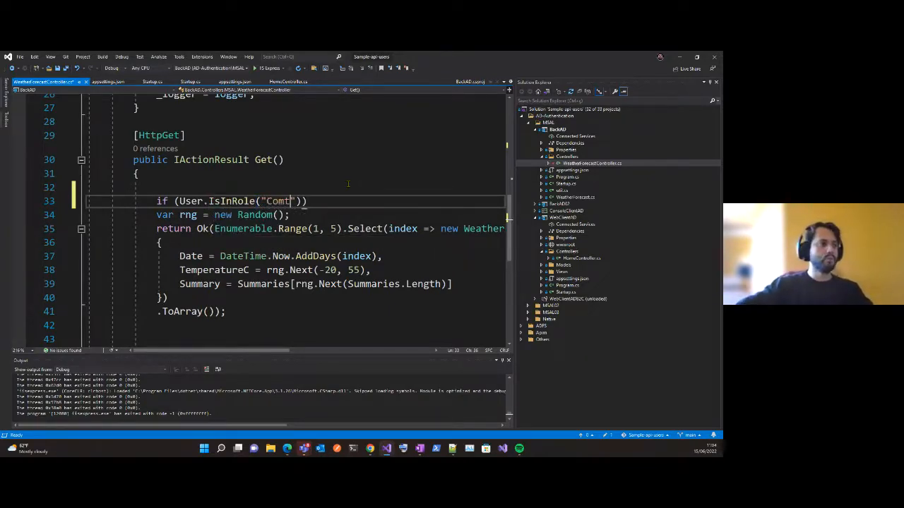
key(BackSpace)
key(BackSpace)
text(ontrib)
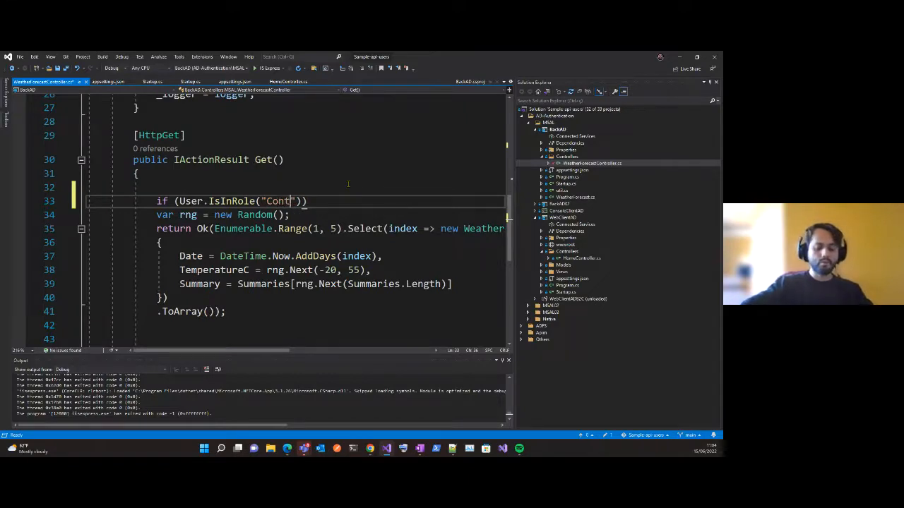
text(u)
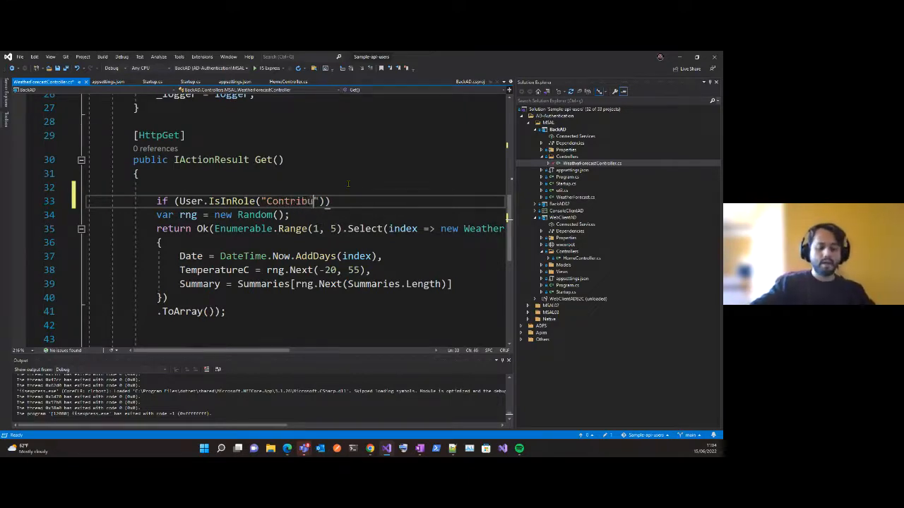
text(tor)
key(End)
Enclose the rng declaration and the return Ok statement in braces as the body of the role check.
key(Return)
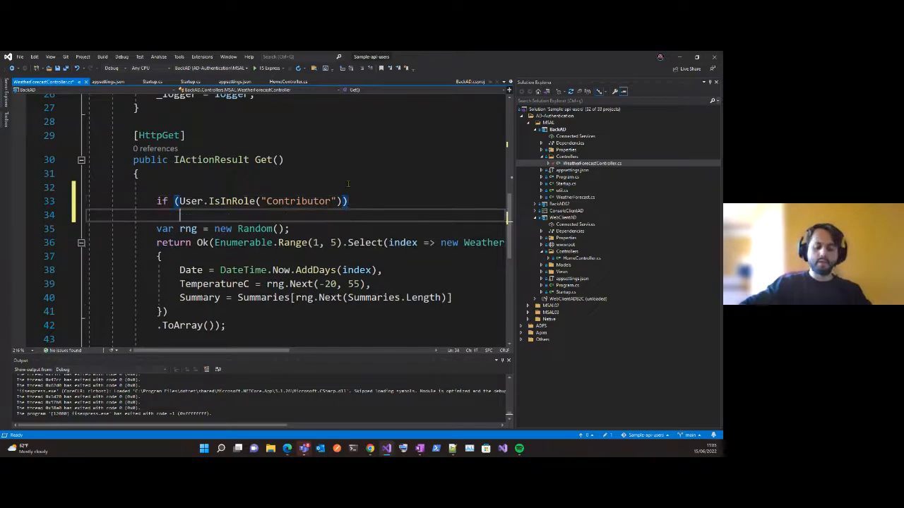
key(Delete)
key(Down)
key(Down)
key(Down)
key(Down)
key(Down)
key(Down)
key(Down)
key(Down)
key(Down)
key(Down)
key(Down)
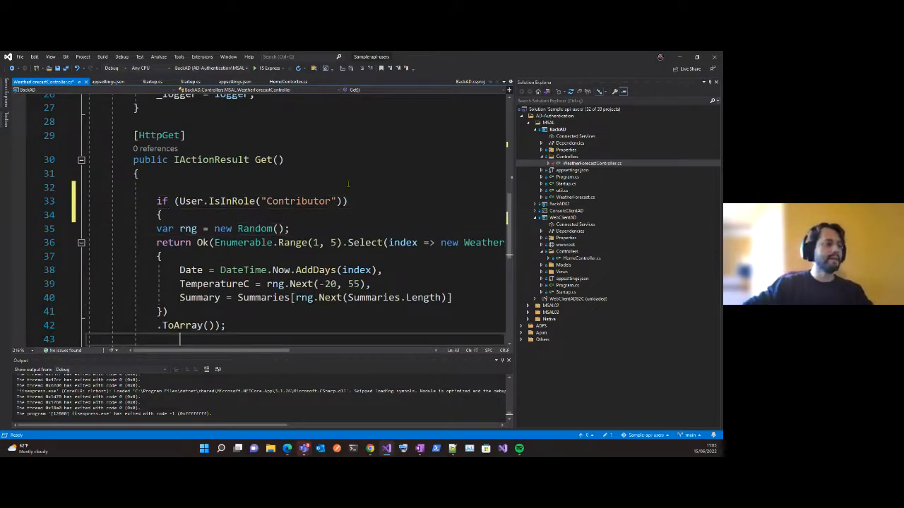
key(Up)
key(Up)
key(Left)
key(Up)
key(Down)
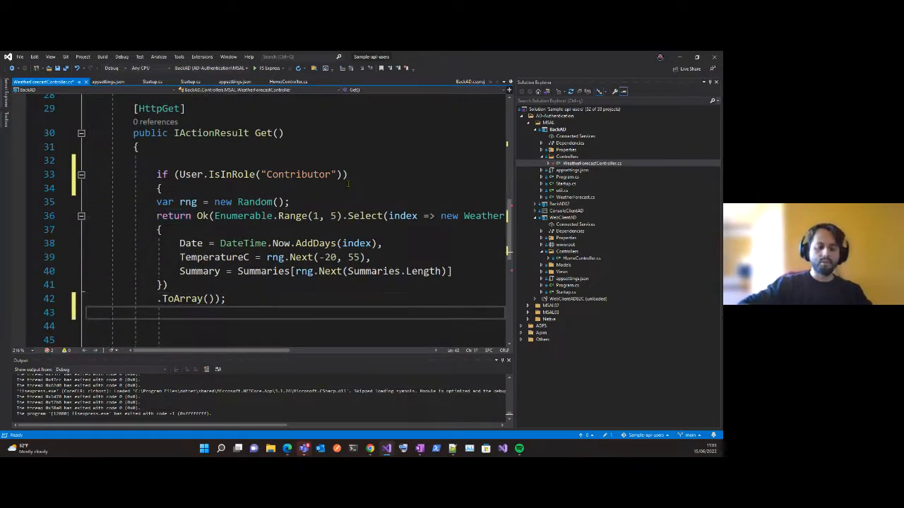
text(})
key(Return)
key(Return)
key(Up)
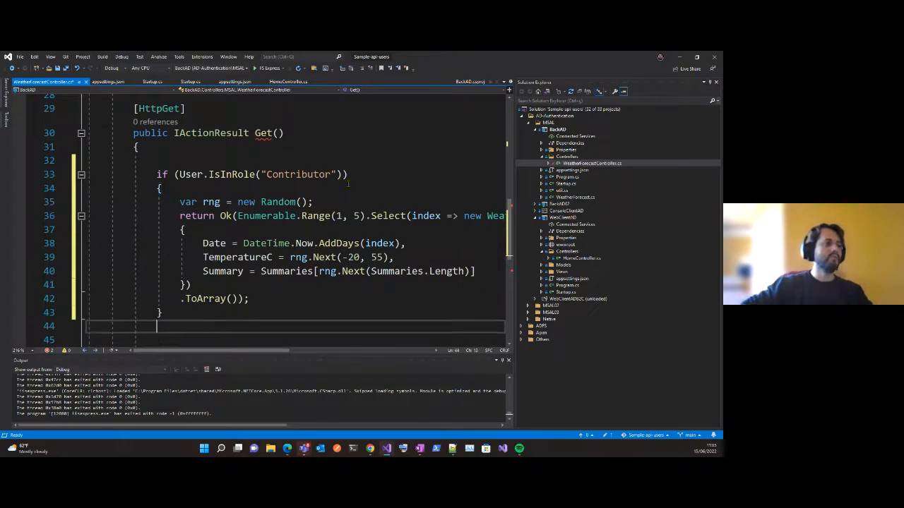
Add the statement return Forbid(); after the role-check block at the end of the Get method.
key(Down)
text(return )
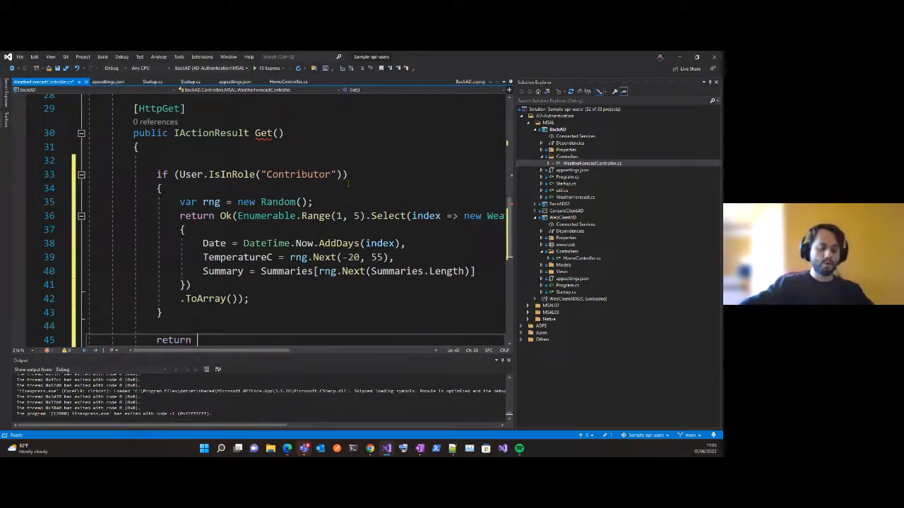
text(For)
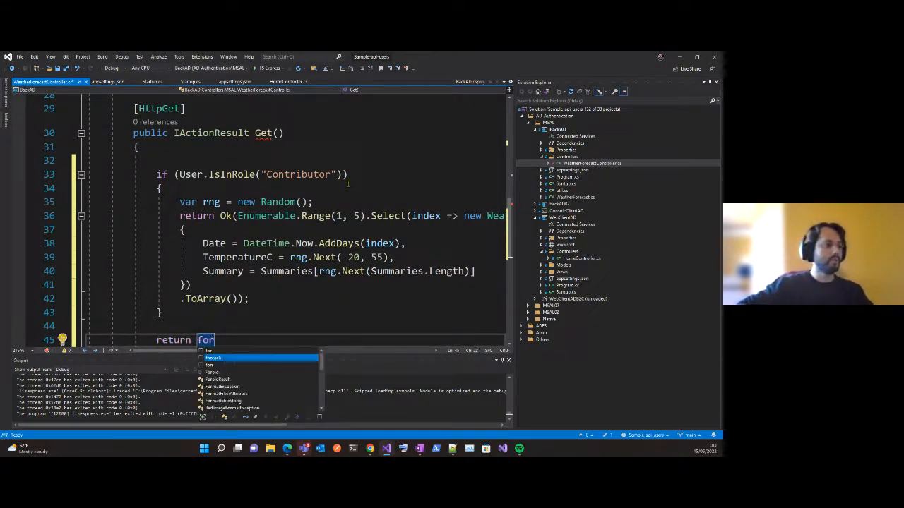
key(BackSpace)
key(BackSpace)
key(BackSpace)
text(for)
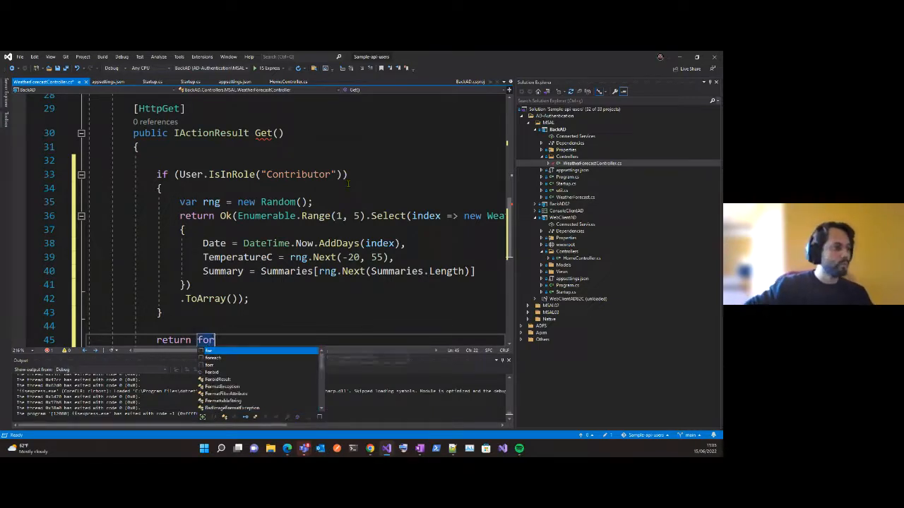
key(Down)
key(Down)
key(Return)
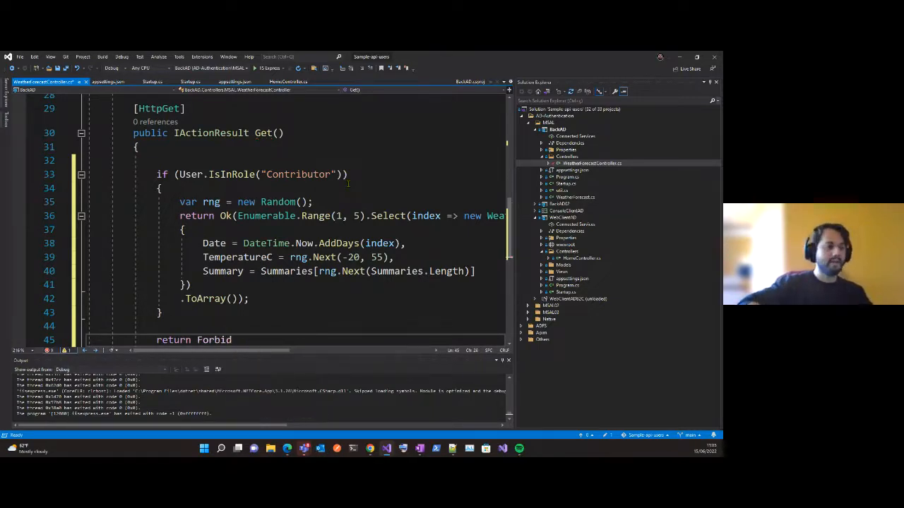
text(;)
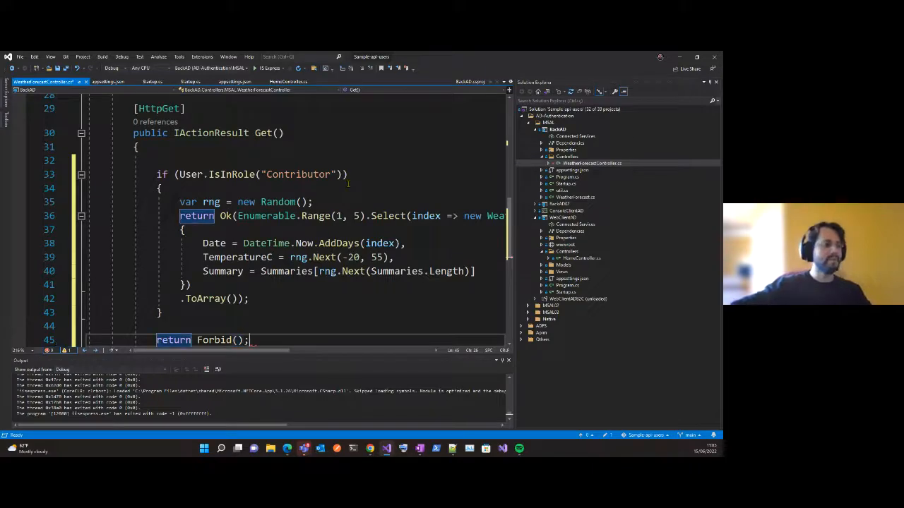
scroll(313, 278, down, 2)
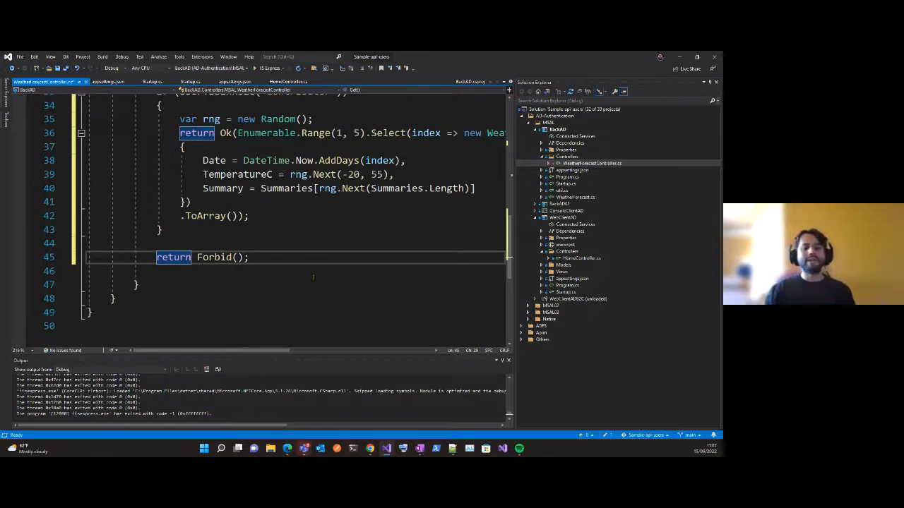
Review the Get method and highlight its if (User.IsInRole("Contributor")) condition.
scroll(332, 262, up, 1)
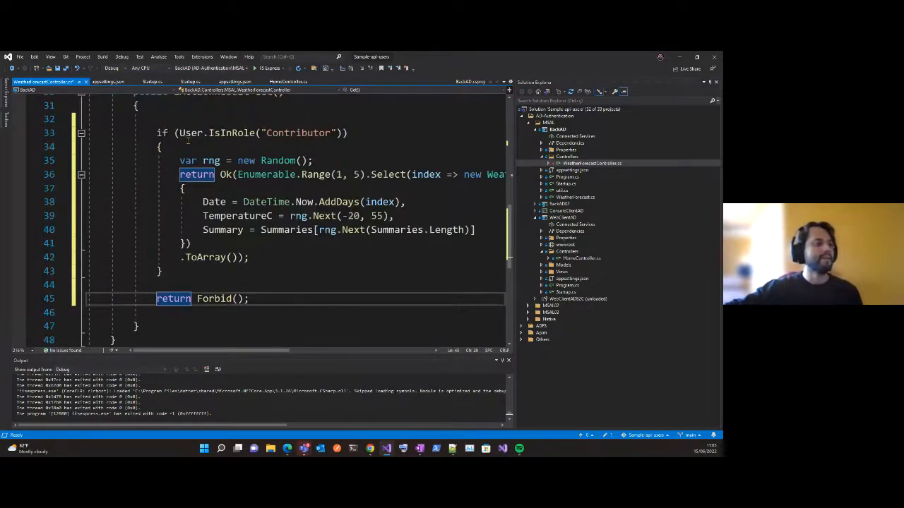
scroll(161, 126, up, 1)
drag(157, 162, 173, 185)
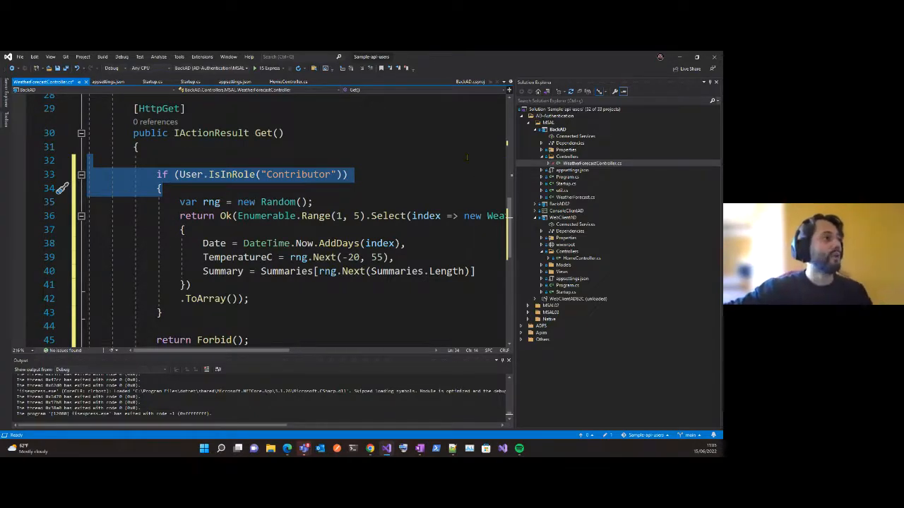
click(460, 149)
Run BackAD, collapse the BackAD and WebClientAD projects in the solution tree, and close the older localhost page.
click(271, 68)
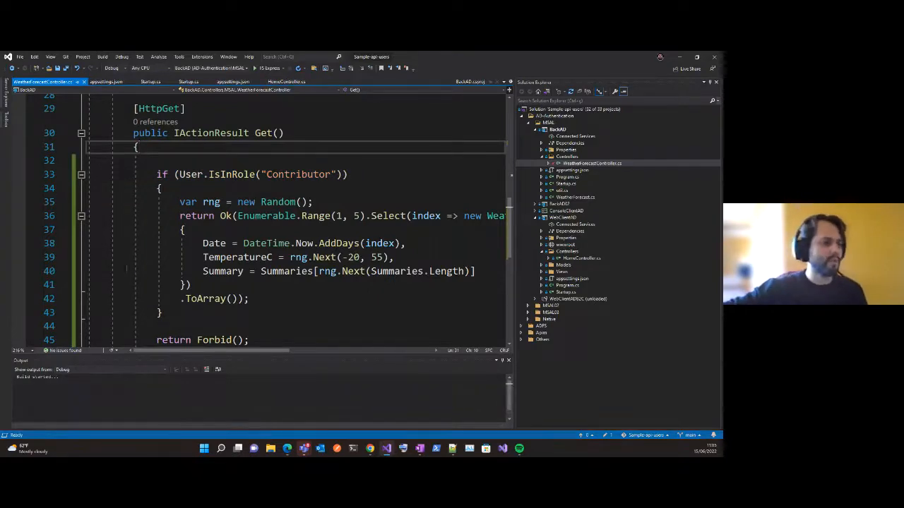
click(370, 449)
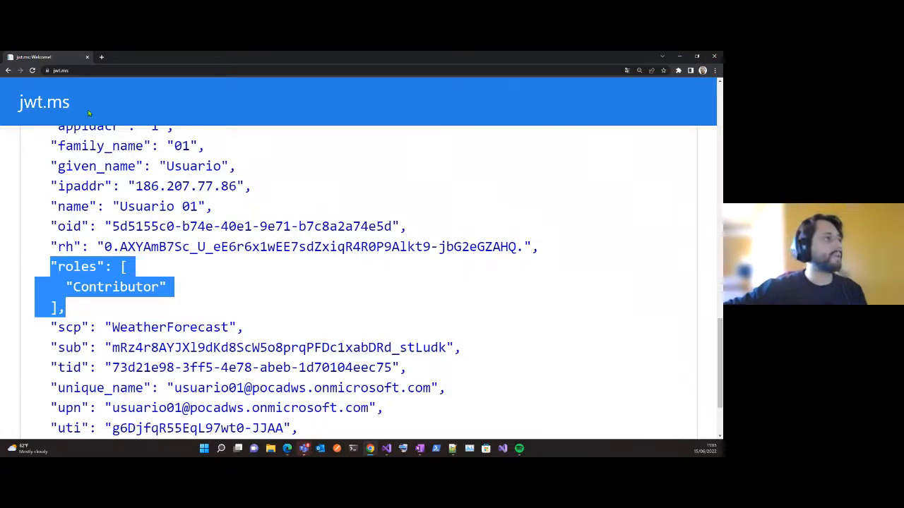
key(alt+Tab)
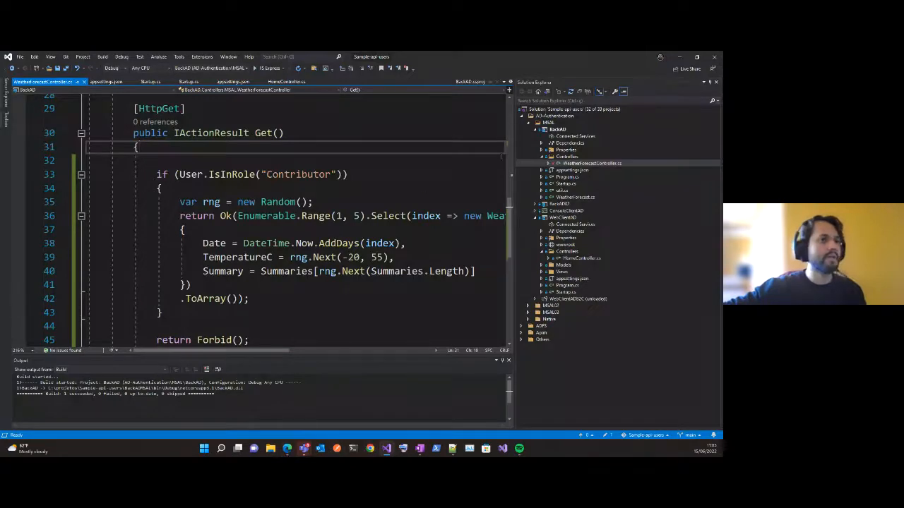
click(535, 130)
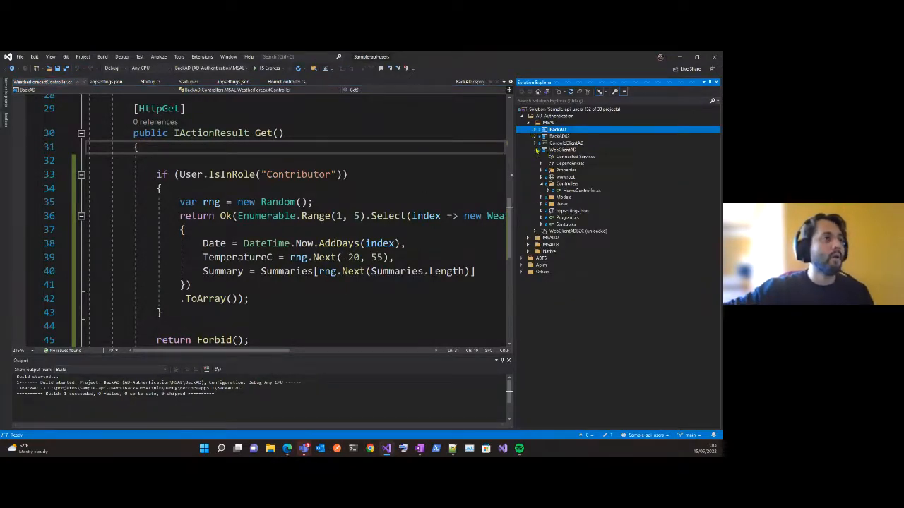
click(533, 150)
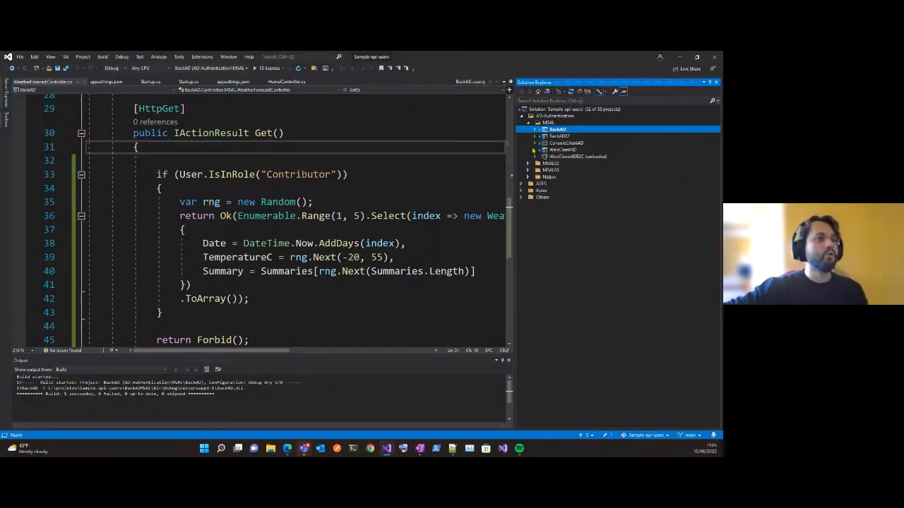
click(464, 164)
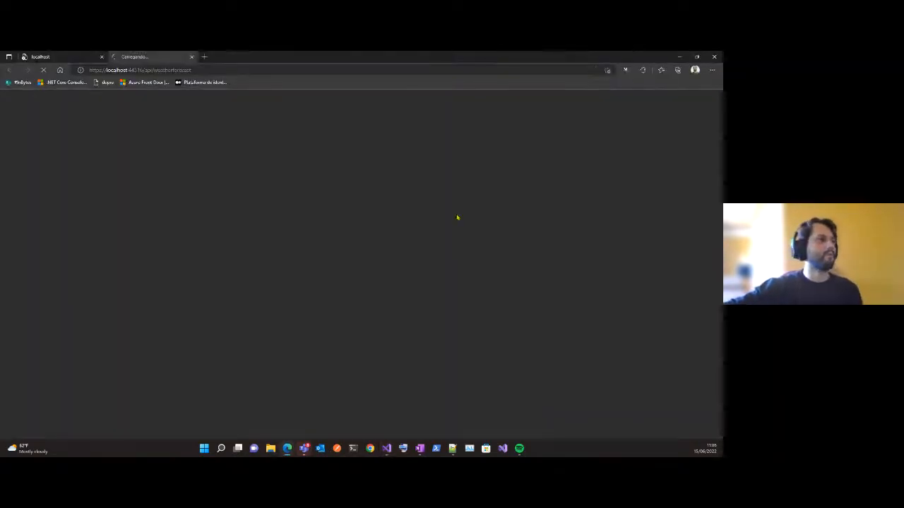
middle_click(67, 56)
Run BackAD again without debugging, zoom out its weatherforecast page and minimize the browser.
click(320, 174)
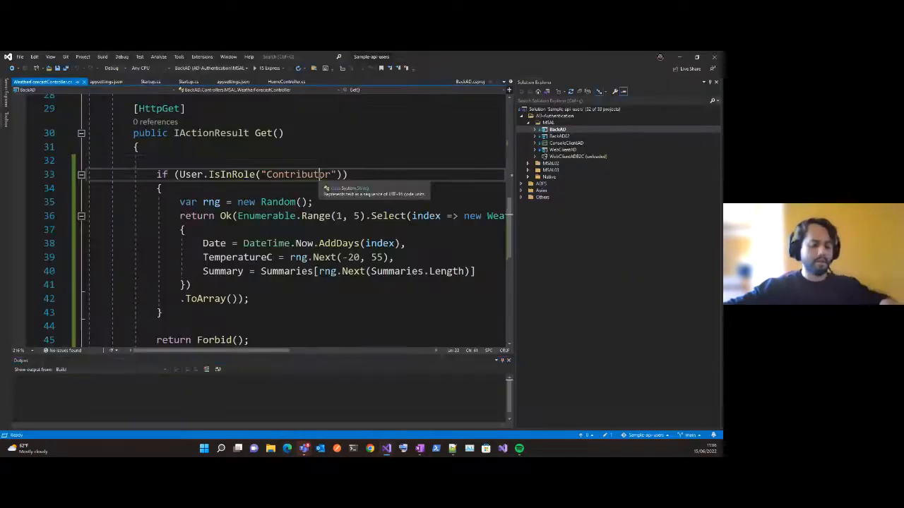
key(ctrl+F5)
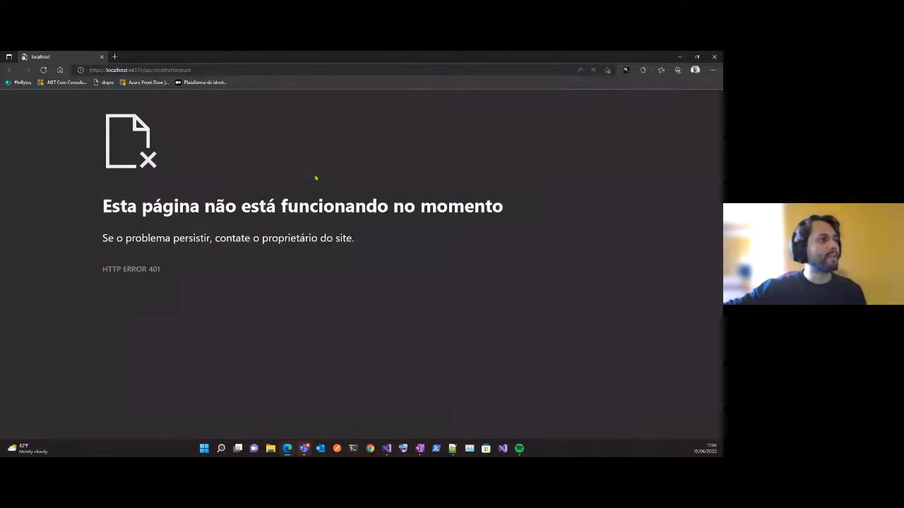
key(ctrl+minus)
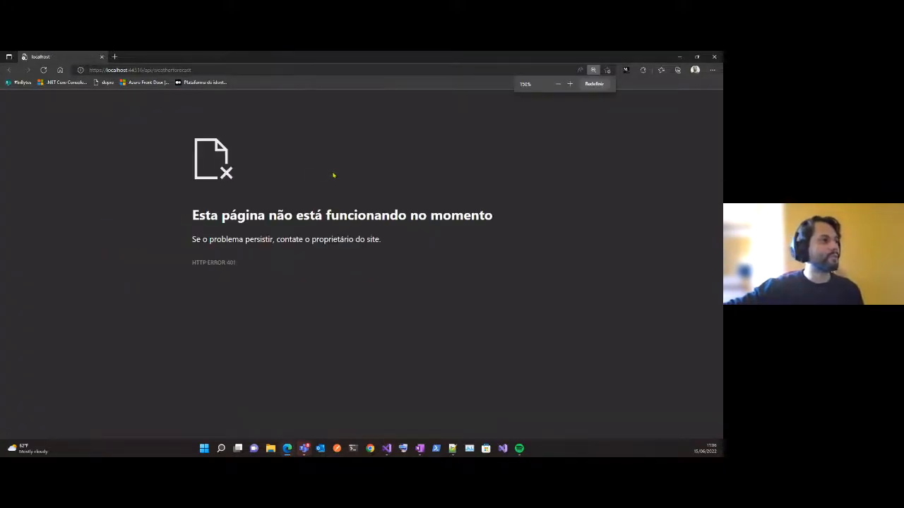
key(ctrl+minus)
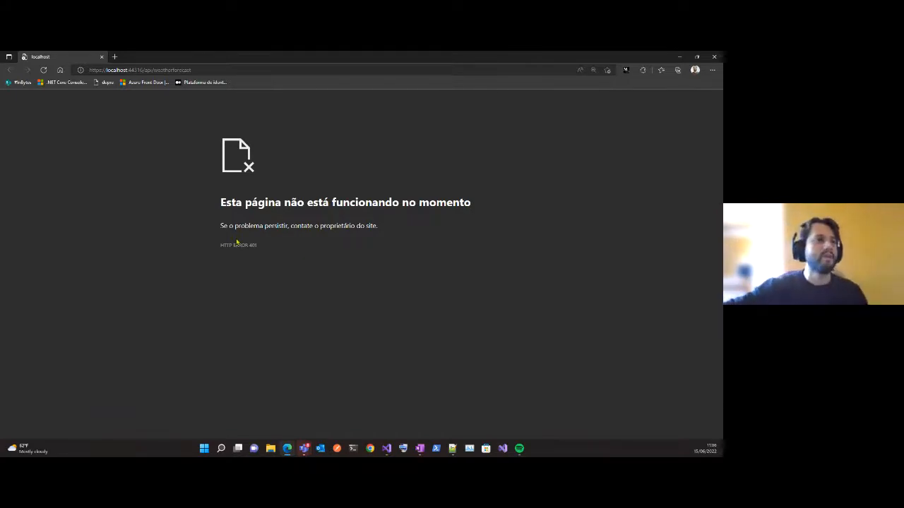
click(679, 57)
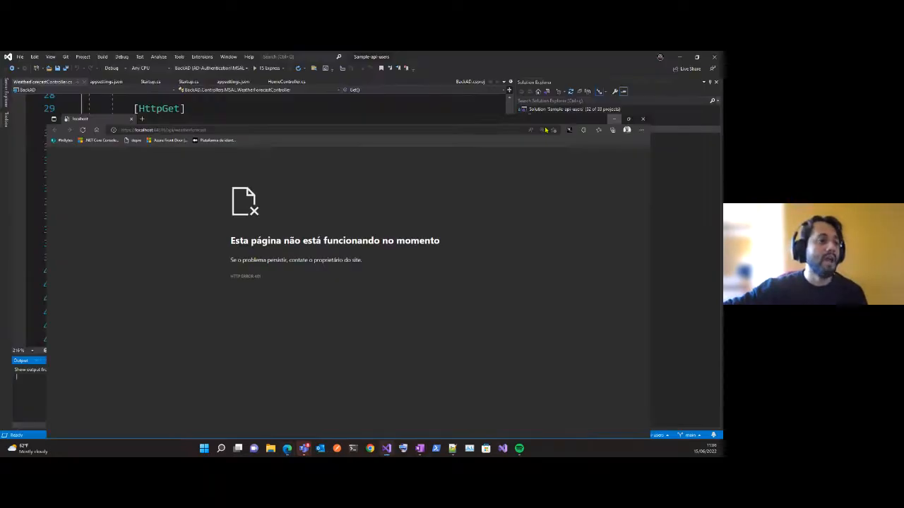
Start a new debug instance of the WebClientAD project.
right_click(562, 150)
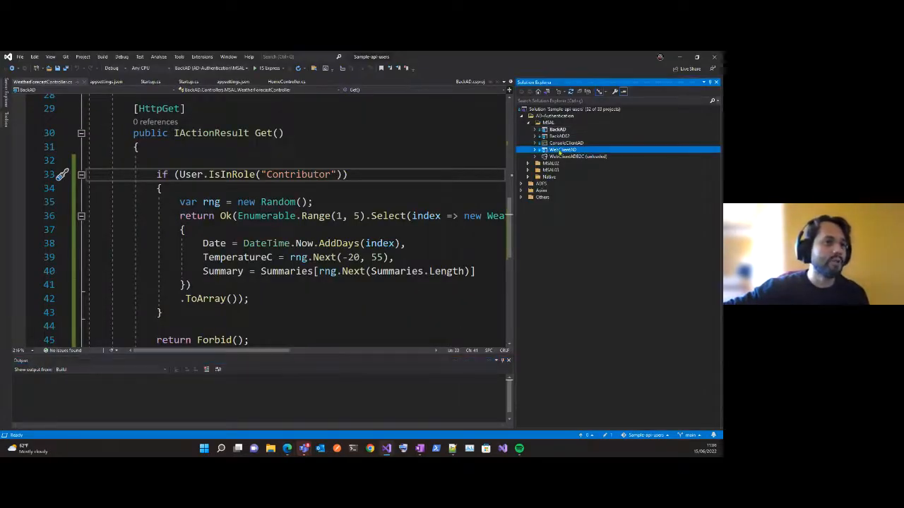
mouse_move(450, 306)
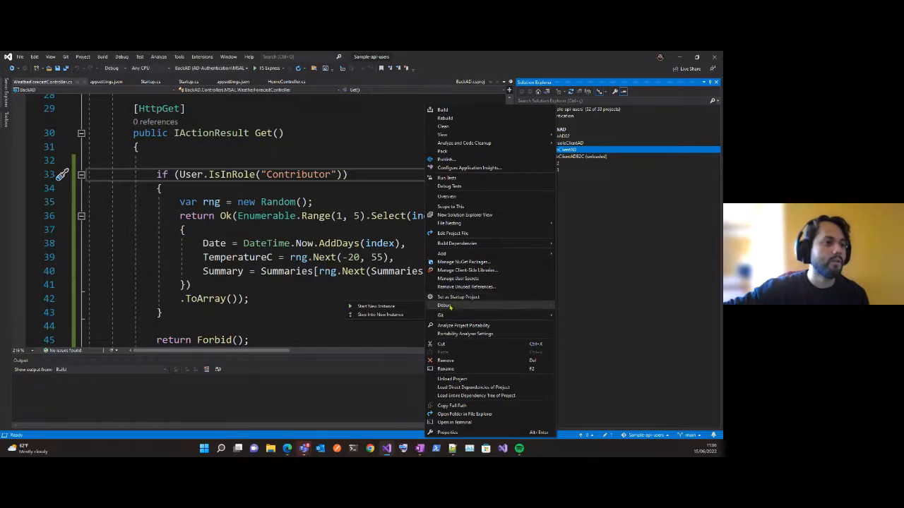
click(417, 308)
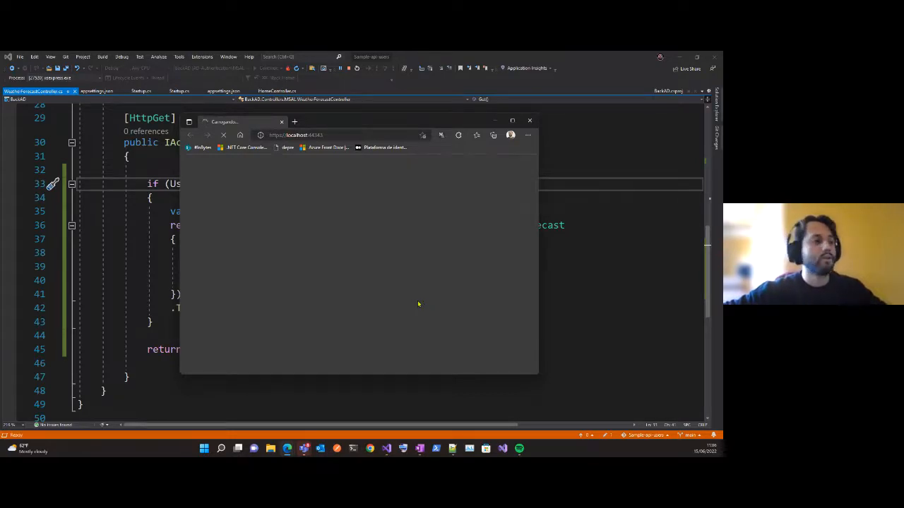
Bring up the Index method in HomeController.cs and sign in to the web client with the pocadws.onmicrosoft.com account.
click(613, 156)
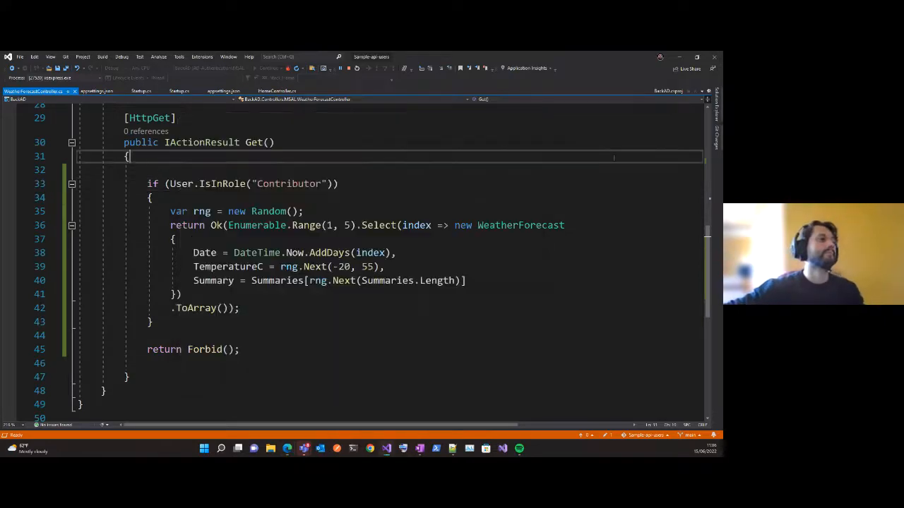
key(ctrl+Tab)
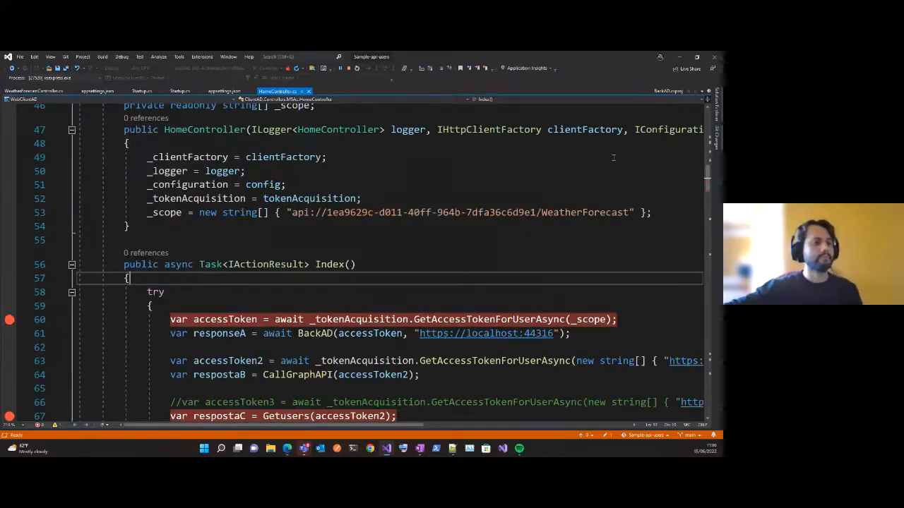
scroll(613, 157, down, 4)
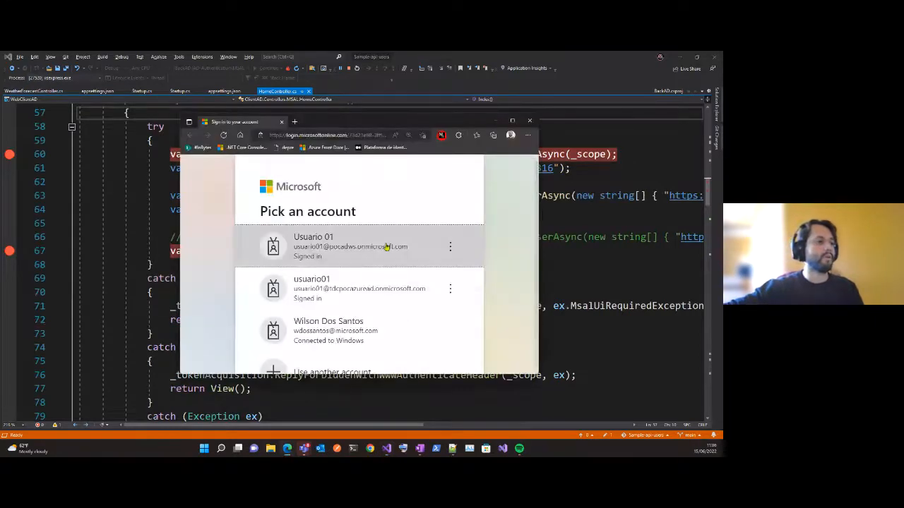
click(369, 247)
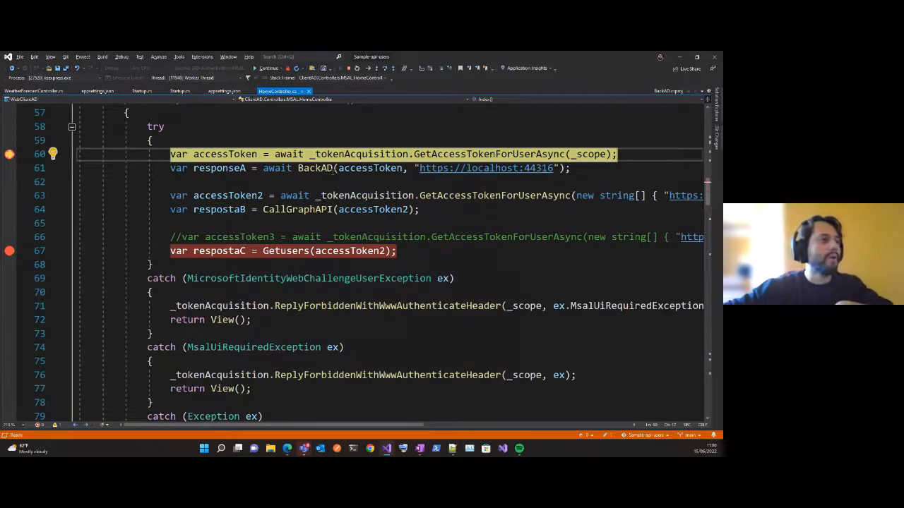
Step over the accessToken acquisition, then into the BackAD method and through its api/WeatherForecast request.
key(F10)
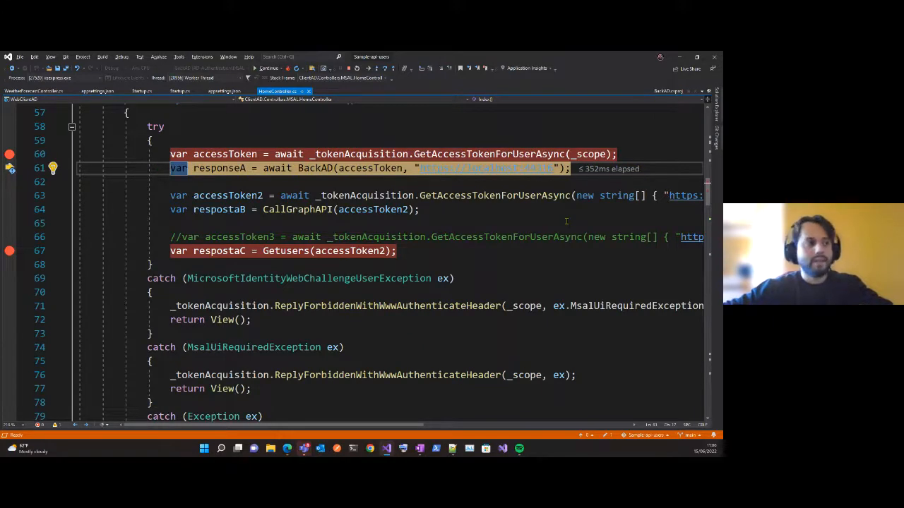
key(F11)
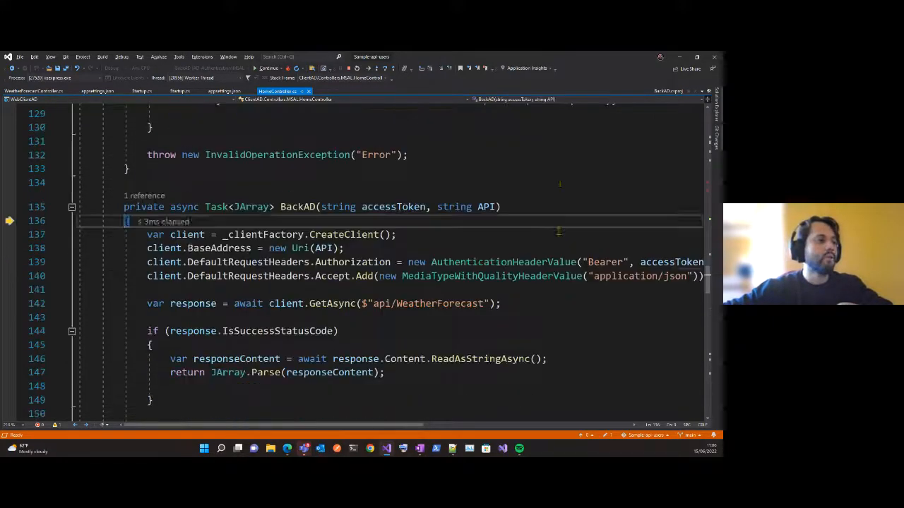
key(F10)
key(F10)
key(F10)
key(F10)
key(F10)
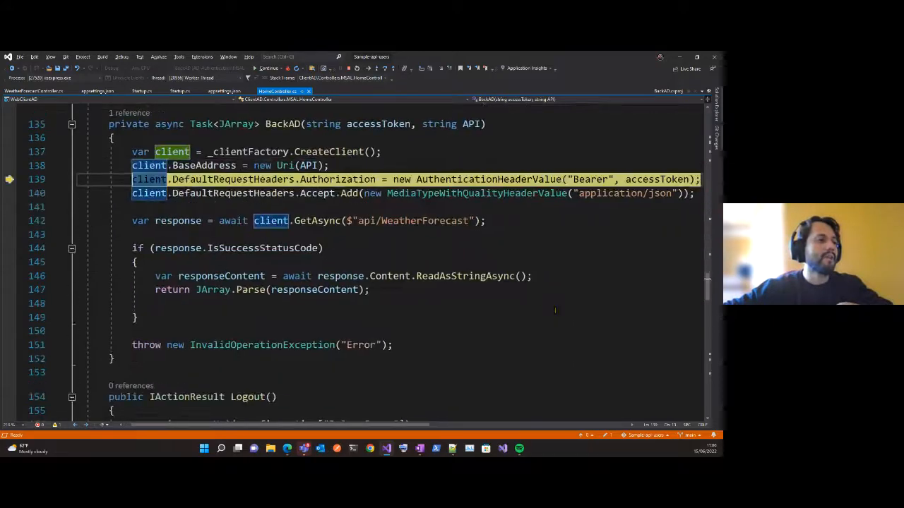
key(F10)
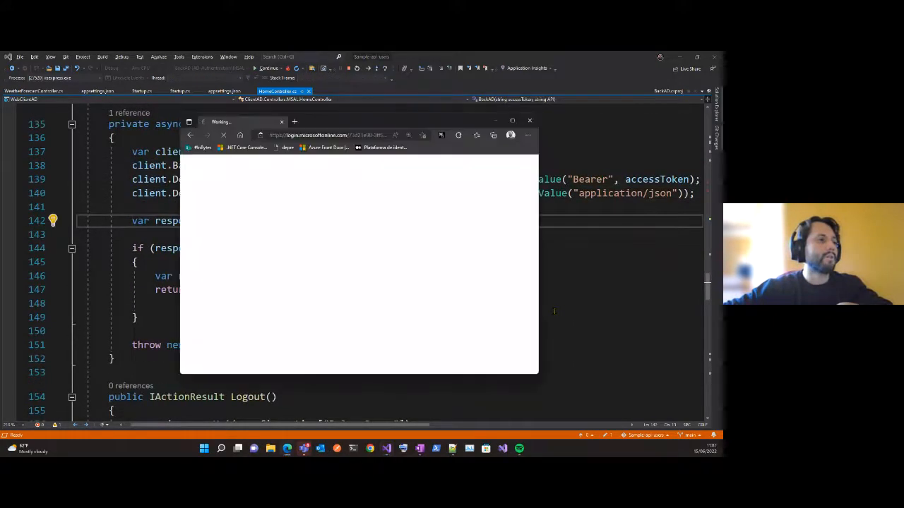
key(F10)
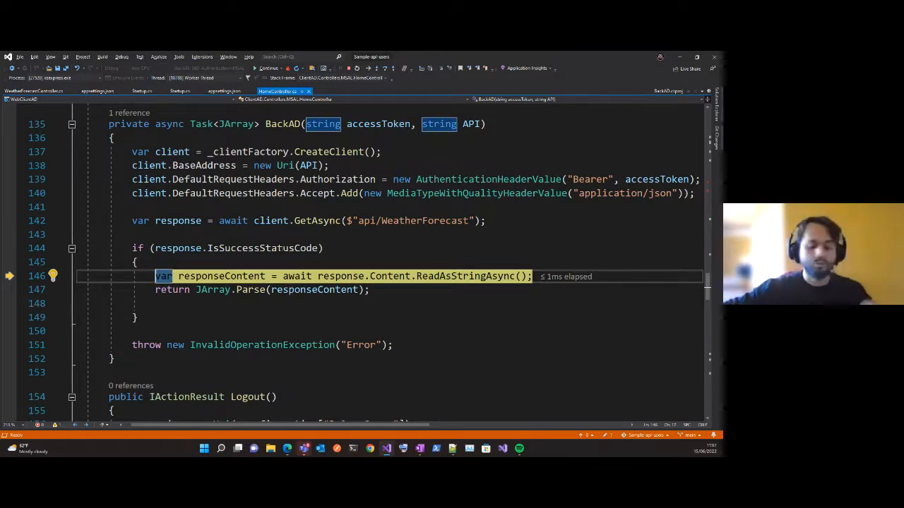
Step through reading and parsing the response in BackAD and return to the Index method.
key(F10)
key(F10)
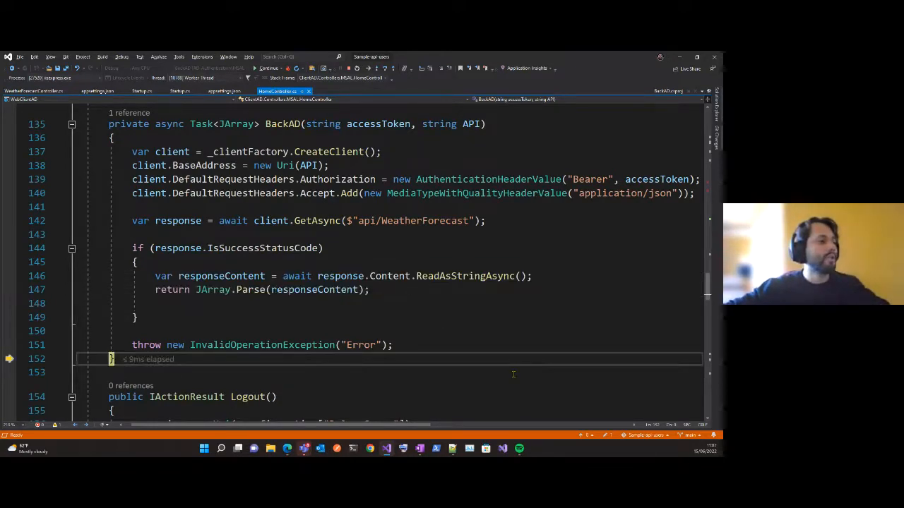
key(F10)
scroll(515, 293, down, 5)
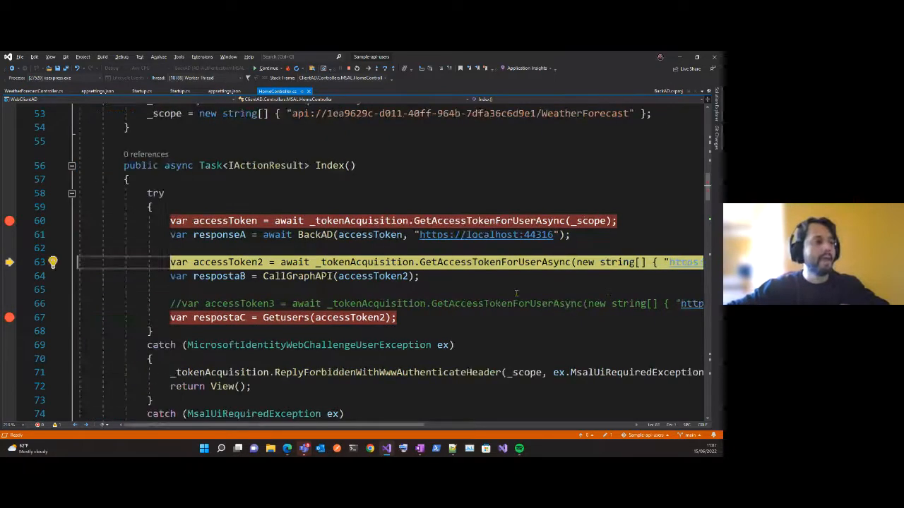
scroll(482, 274, down, 2)
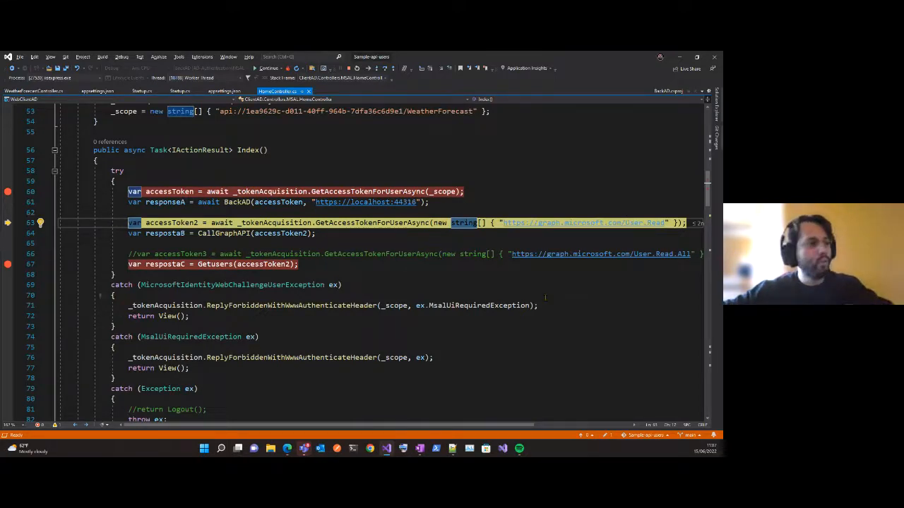
key(F10)
mouse_move(173, 225)
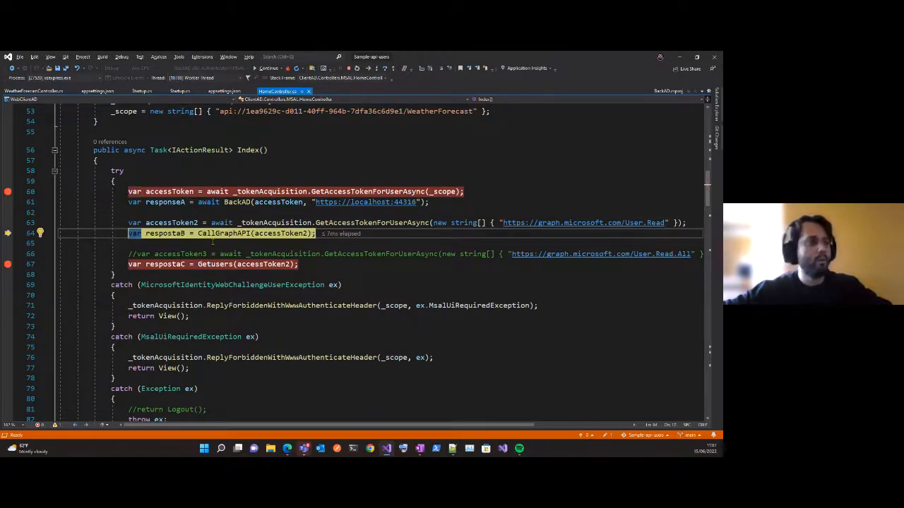
key(F11)
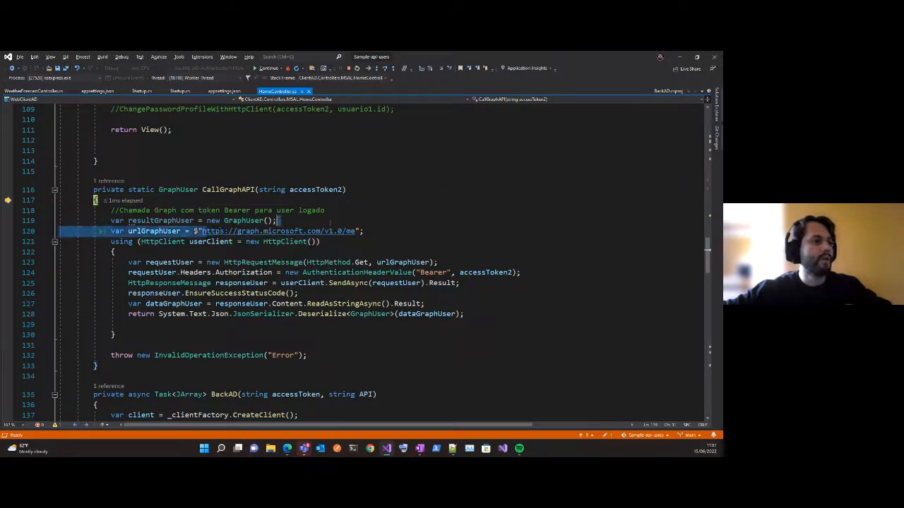
drag(203, 231, 356, 231)
key(F10)
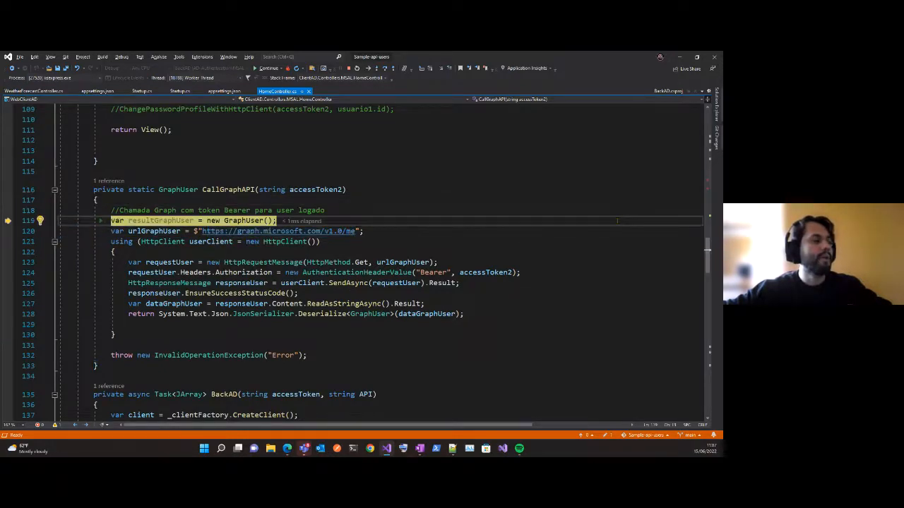
key(F10)
key(F10)
key(F10)
key(F10)
key(F10)
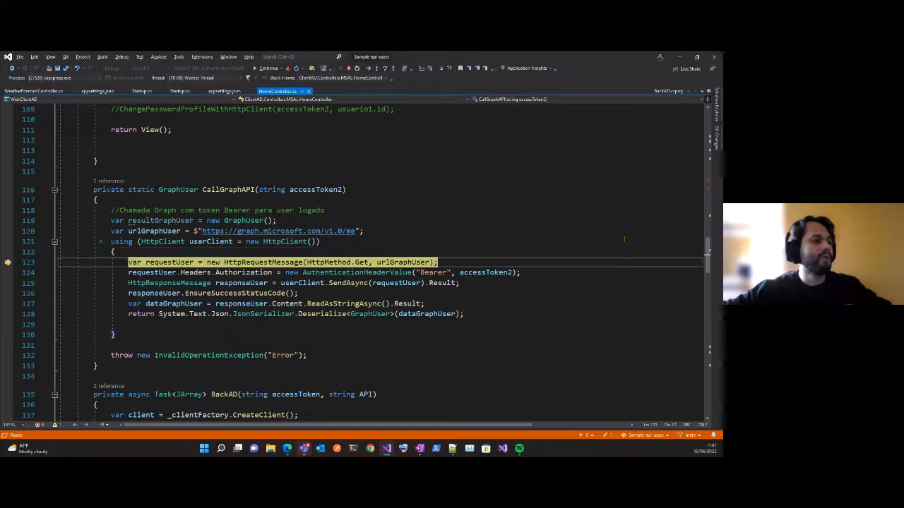
key(F10)
key(F10)
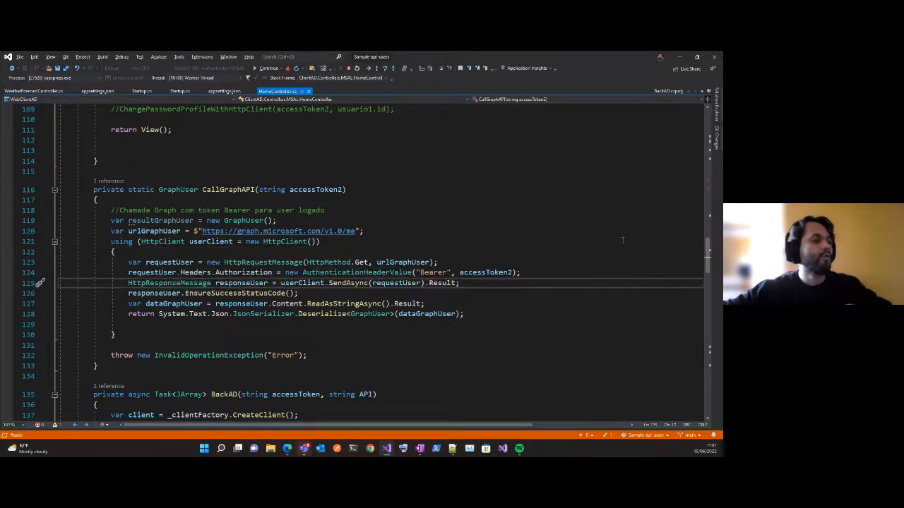
Step through reading and deserializing the Graph response, return to the Index method, and inspect respostaB.
double_click(352, 231)
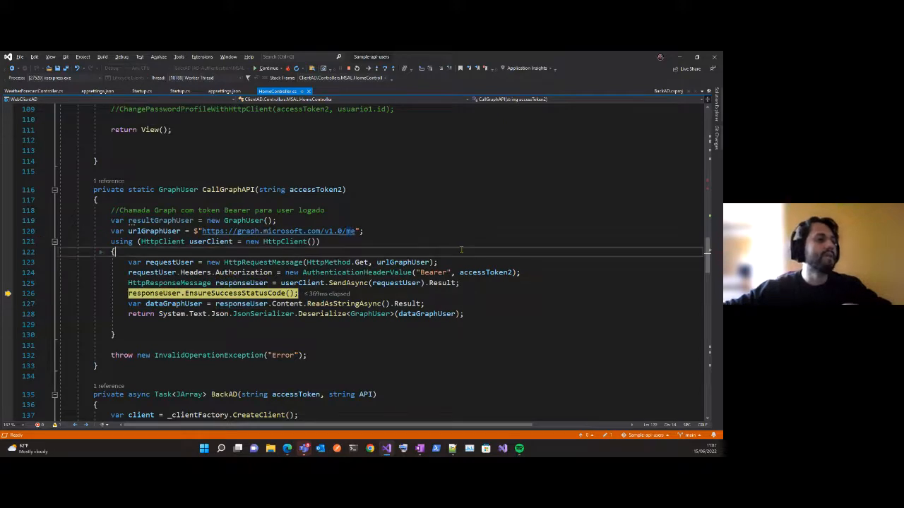
key(F10)
key(F10)
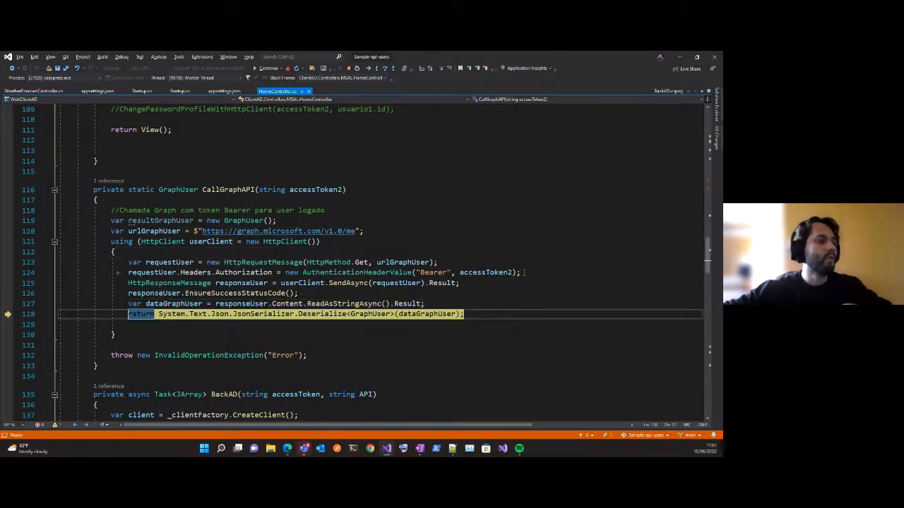
key(F10)
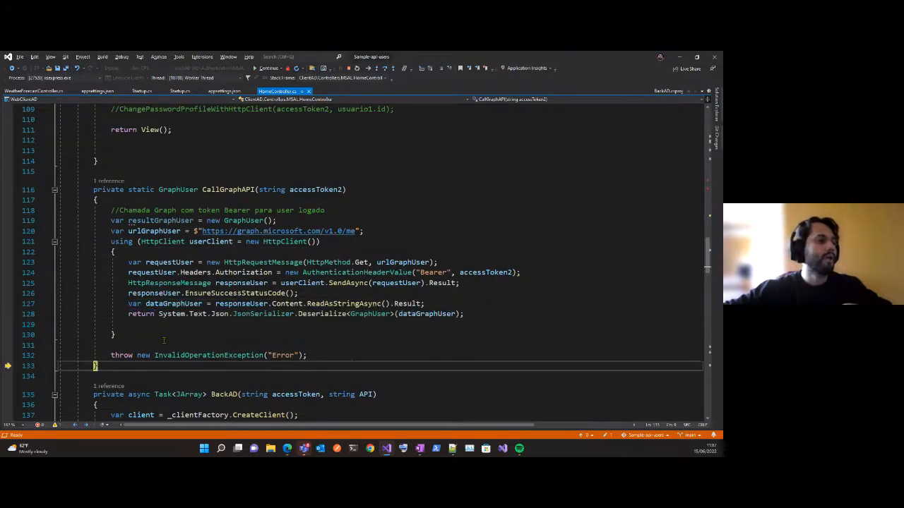
key(F10)
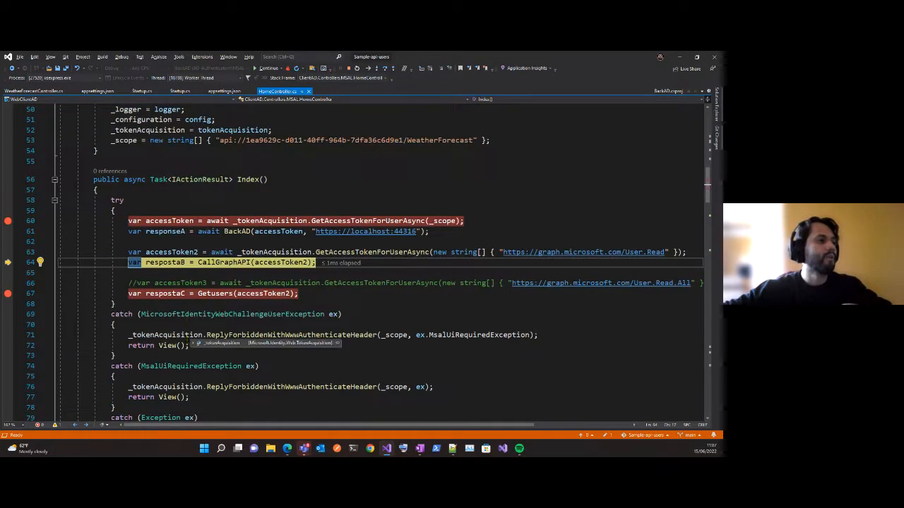
key(F10)
mouse_move(183, 273)
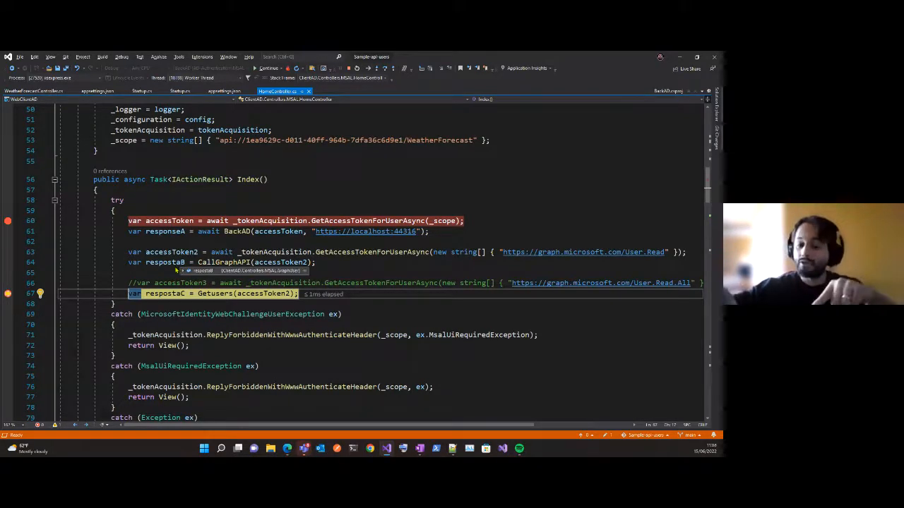
scroll(369, 259, down, 1)
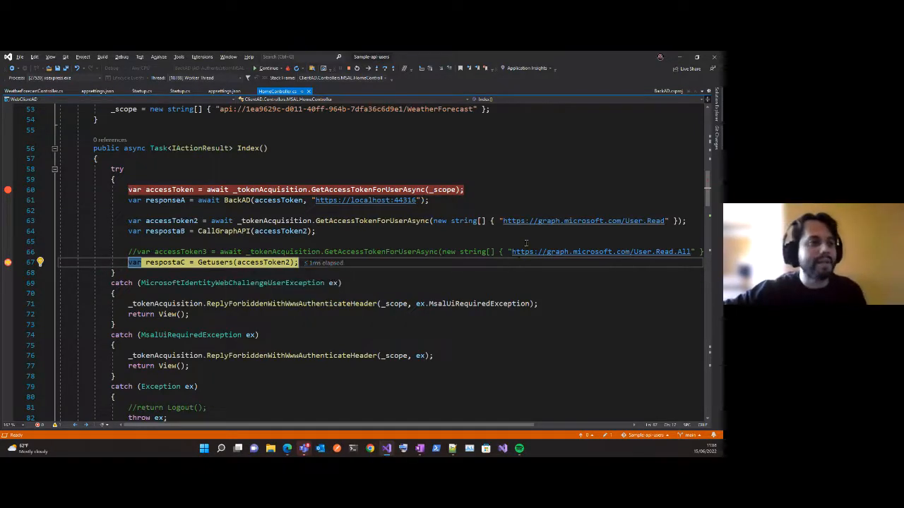
drag(512, 251, 691, 252)
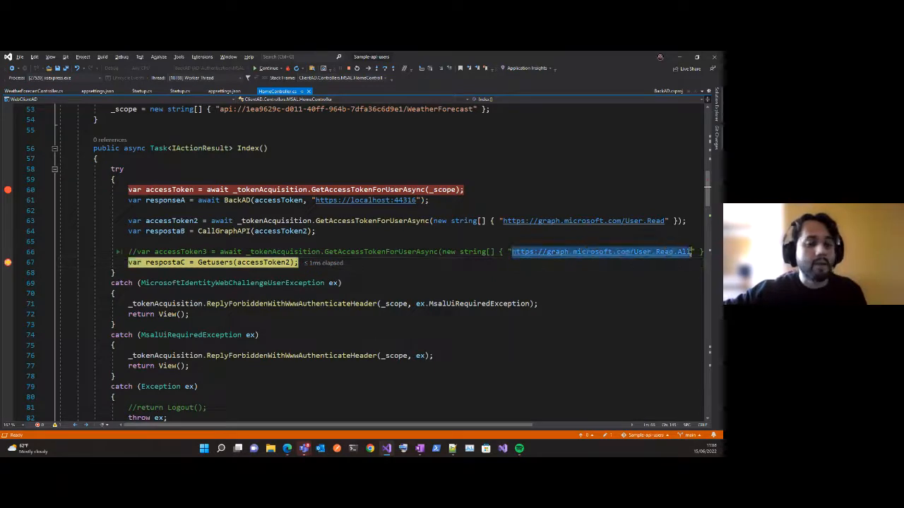
click(662, 305)
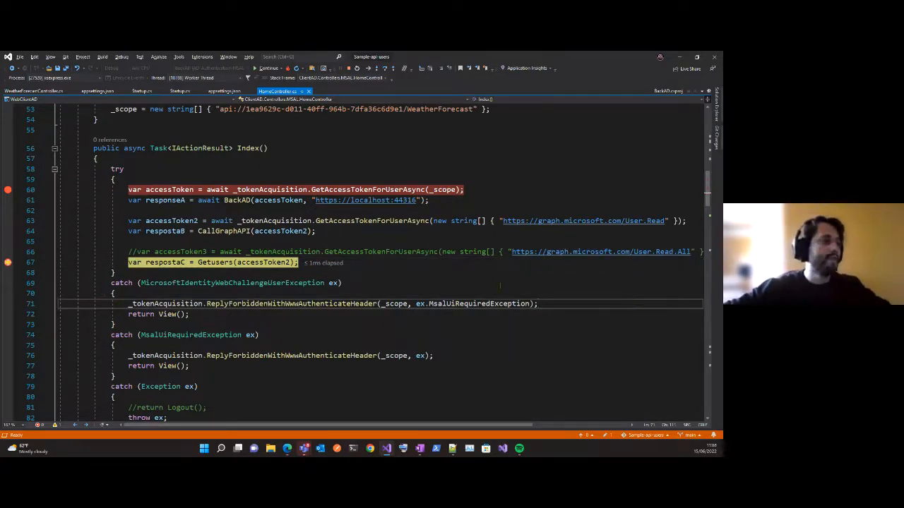
mouse_move(282, 260)
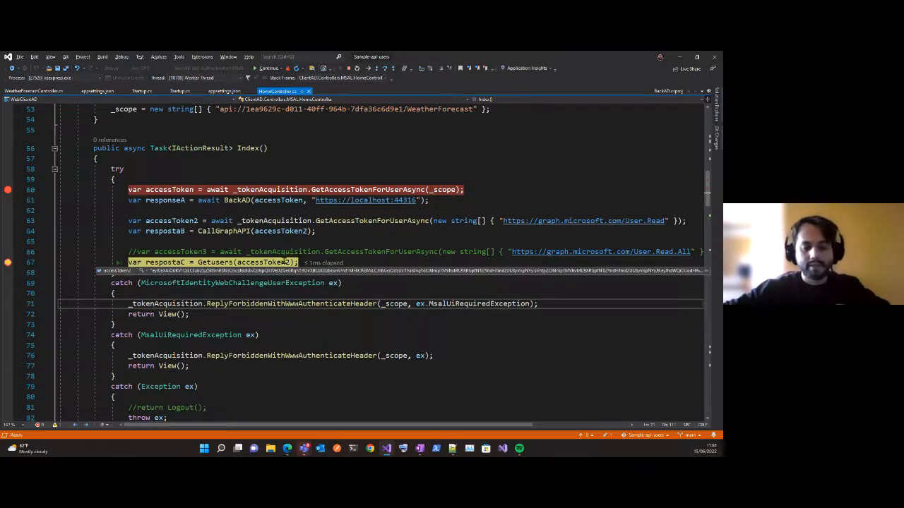
key(F11)
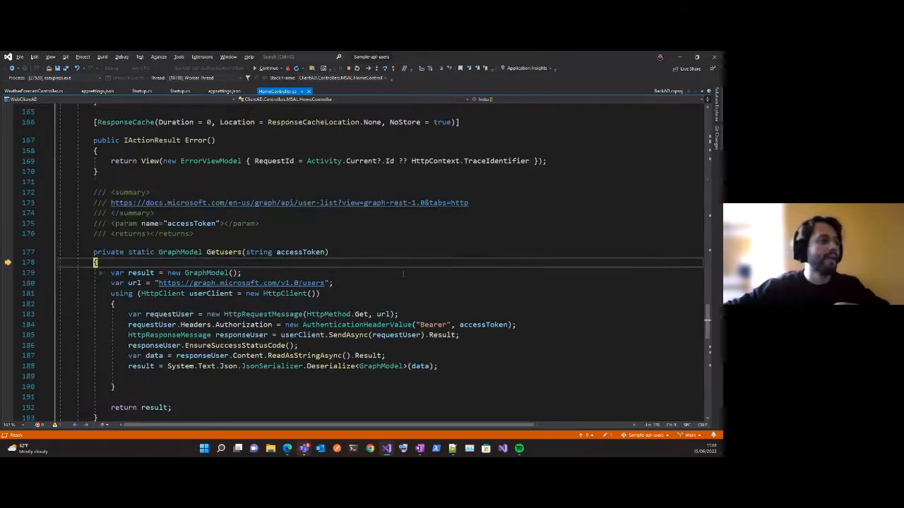
scroll(497, 293, down, 1)
key(F10)
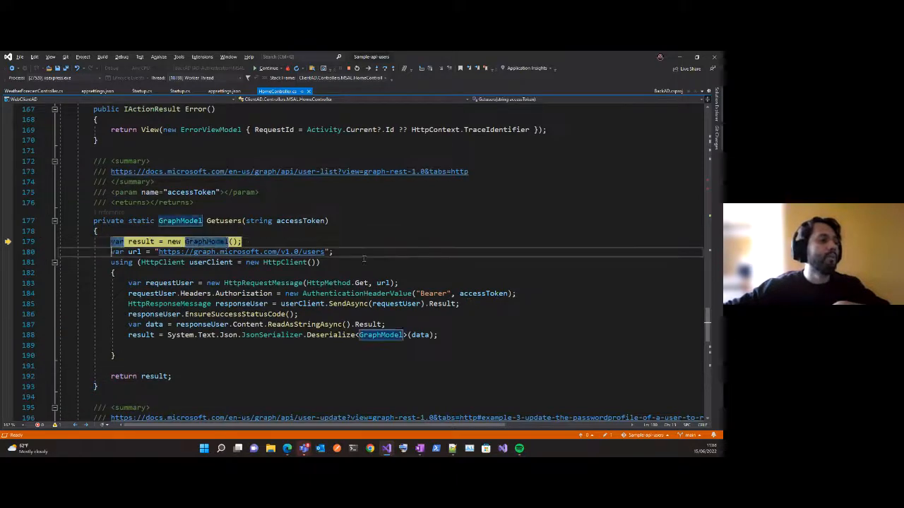
key(F10)
key(F10)
key(F10)
key(F10)
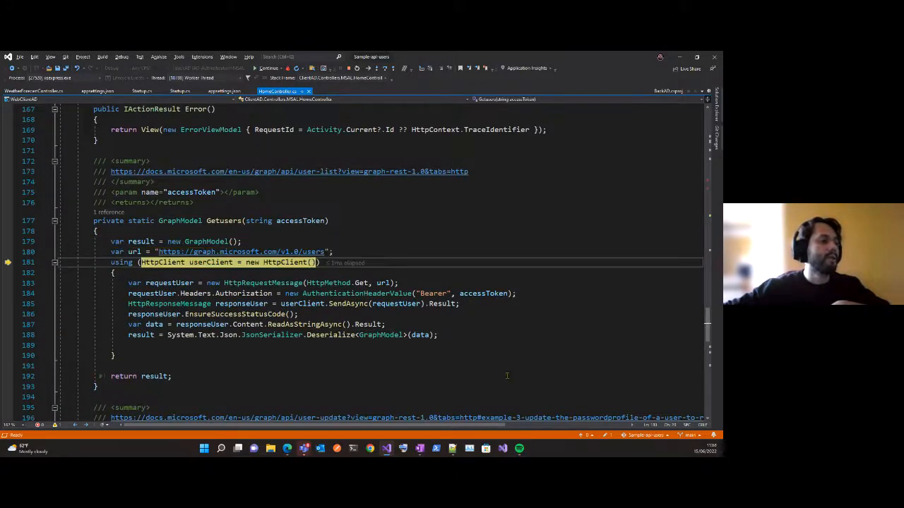
key(F10)
key(F10)
key(F10)
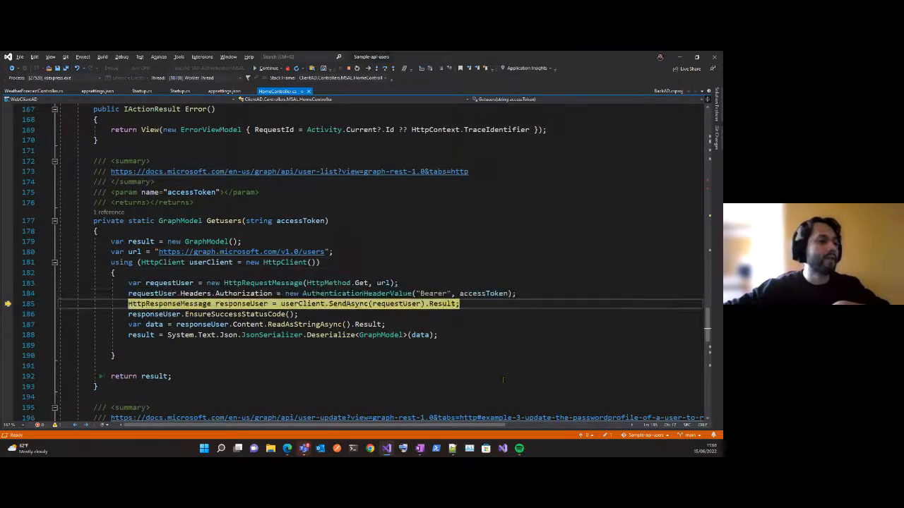
Step from the EnsureSuccessStatusCode check to the rethrow in Index, then let execution continue and close the browser window.
key(F10)
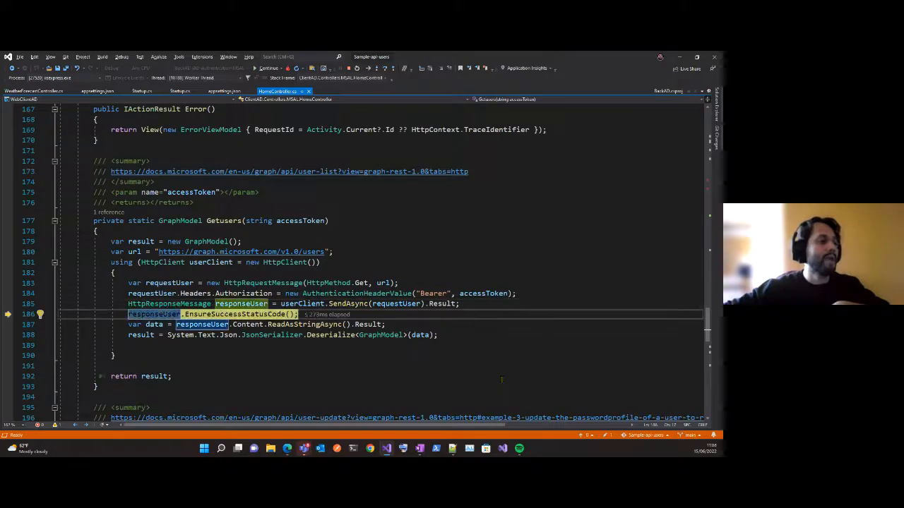
key(F10)
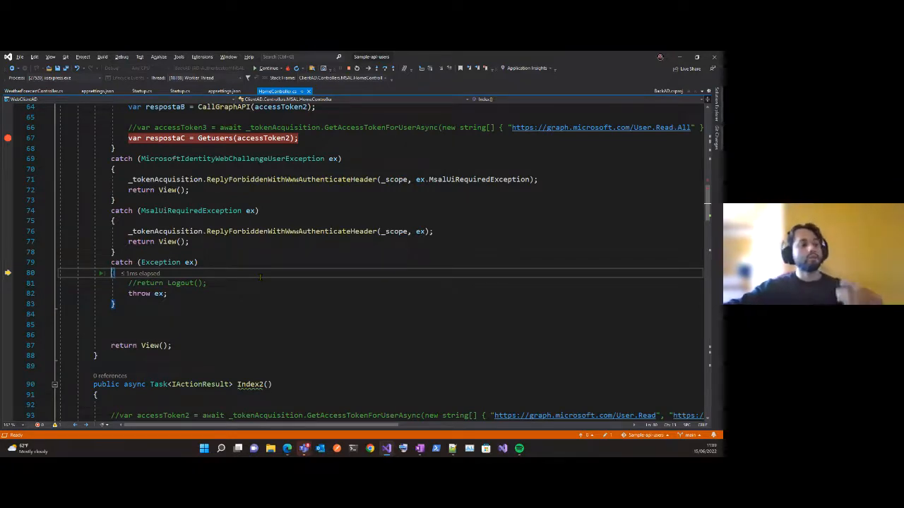
key(F10)
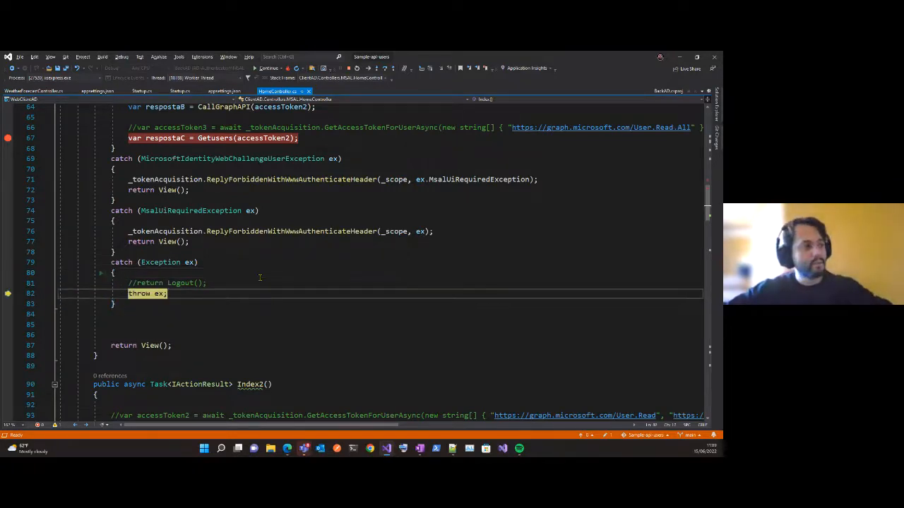
key(F5)
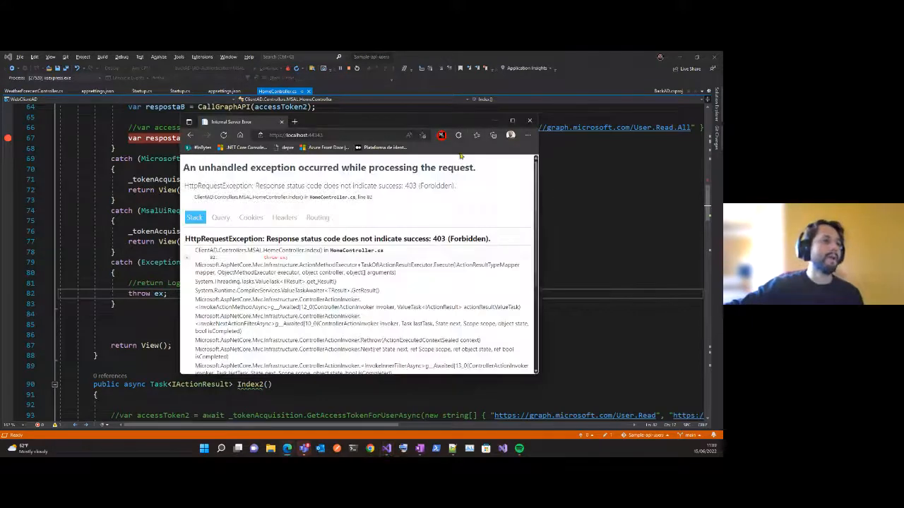
click(529, 121)
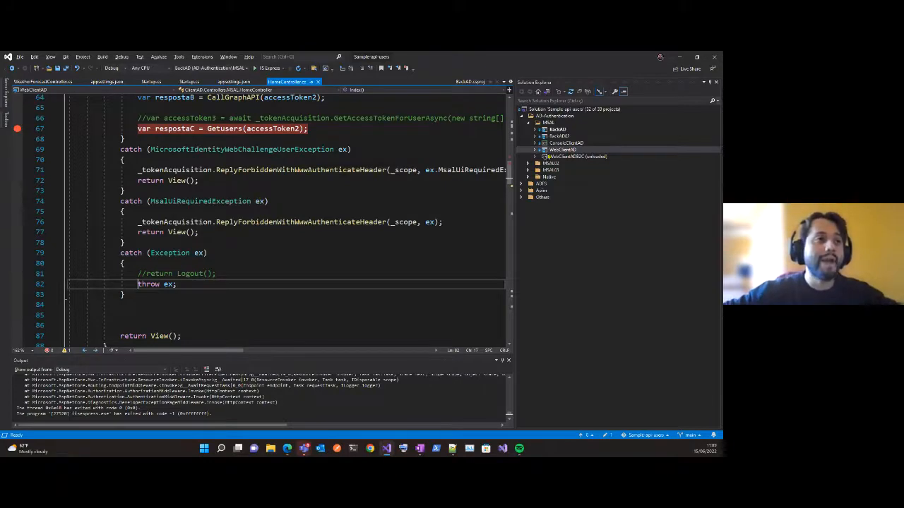
Open Program.cs of the ConsoleClientAD project and bring up its client credentials token request in Main.
click(565, 143)
click(535, 143)
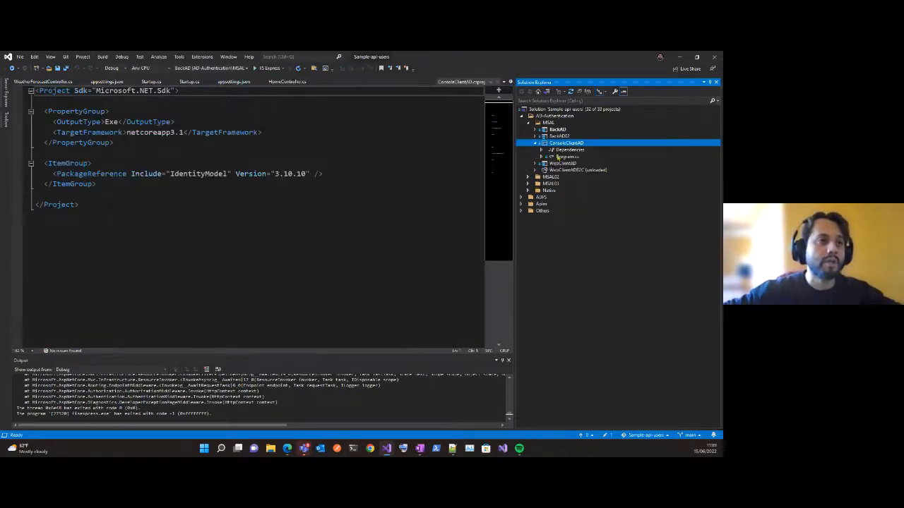
double_click(564, 156)
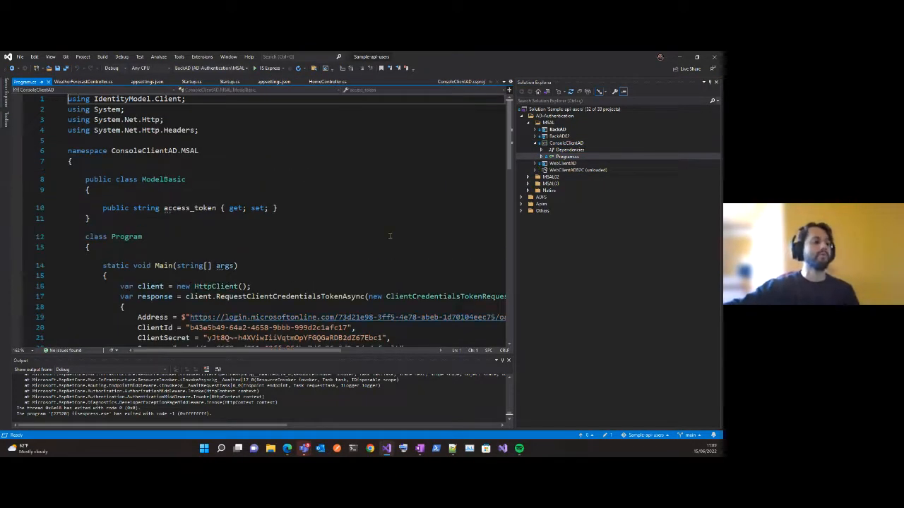
ctrl+scroll(389, 236, down, 2)
scroll(390, 236, down, 2)
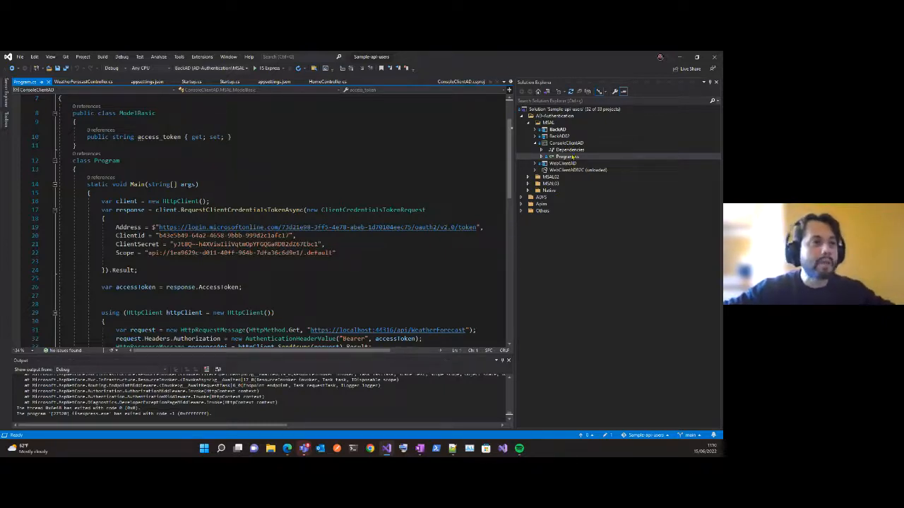
Start a new debugging instance of the ConsoleClientAD project.
right_click(571, 144)
mouse_move(488, 299)
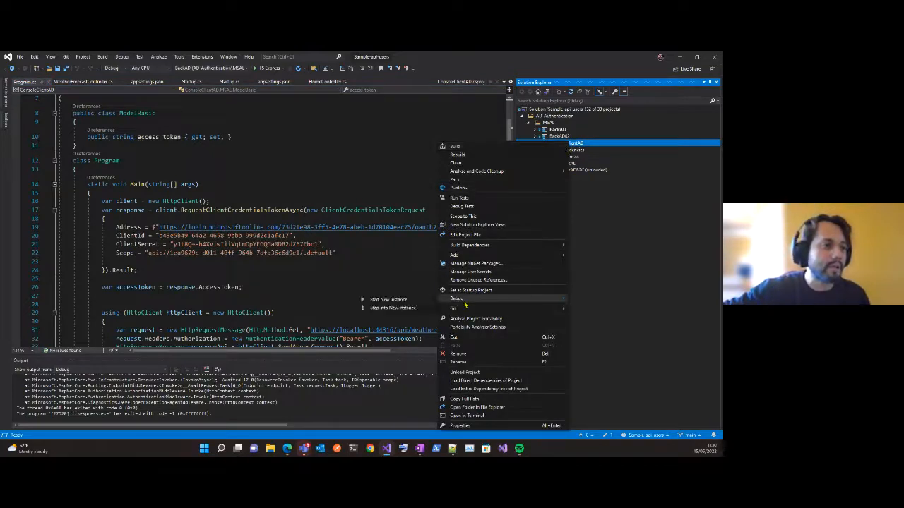
click(423, 300)
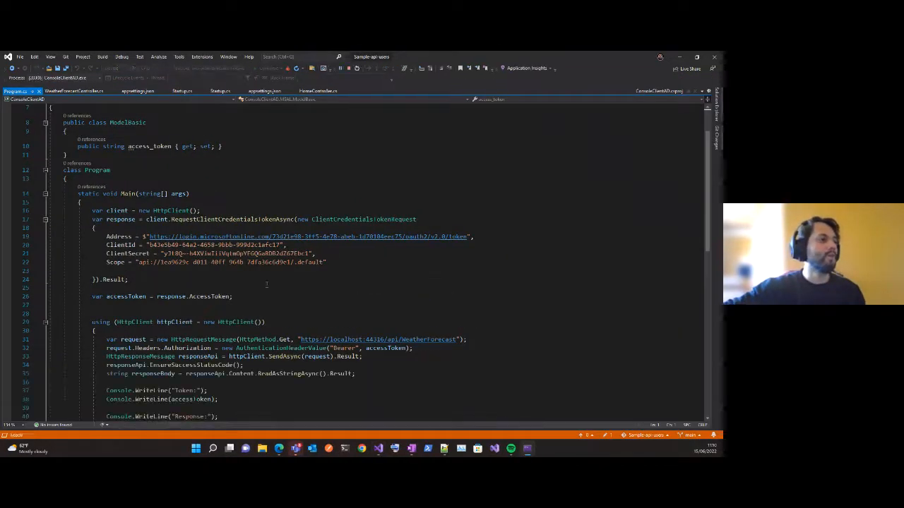
click(281, 293)
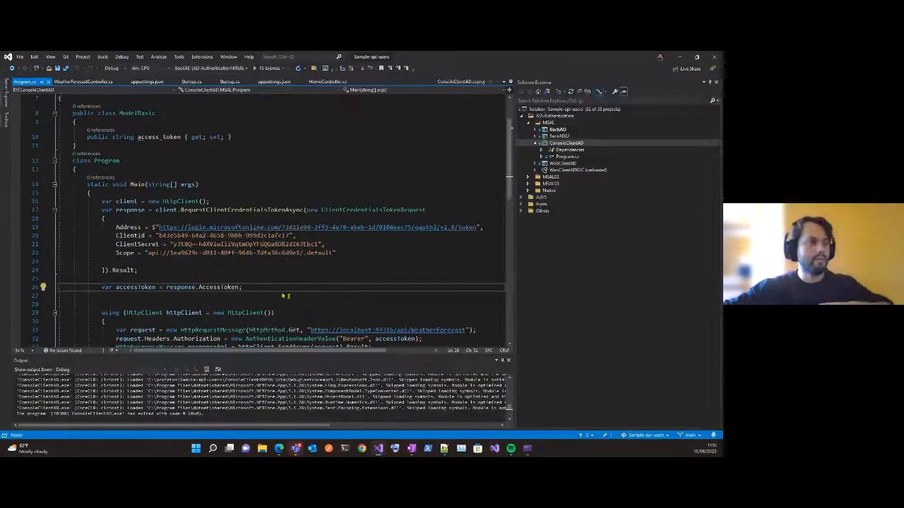
Set a breakpoint on the accessToken assignment at line 26, debug ConsoleClientAD again, and step over that assignment.
click(16, 288)
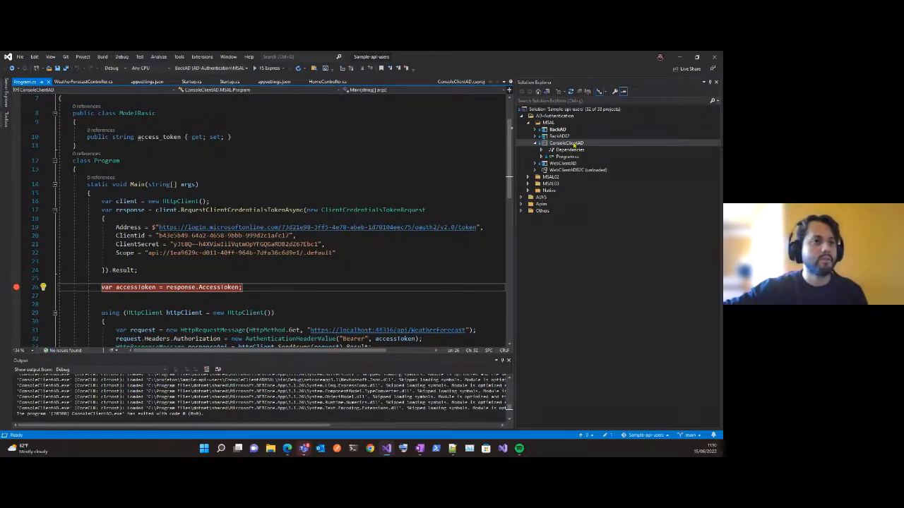
right_click(574, 144)
click(473, 291)
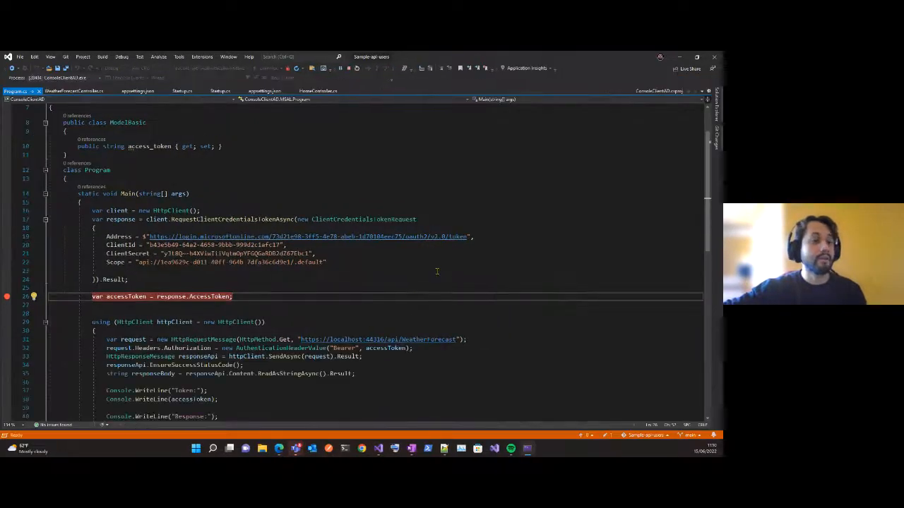
key(F10)
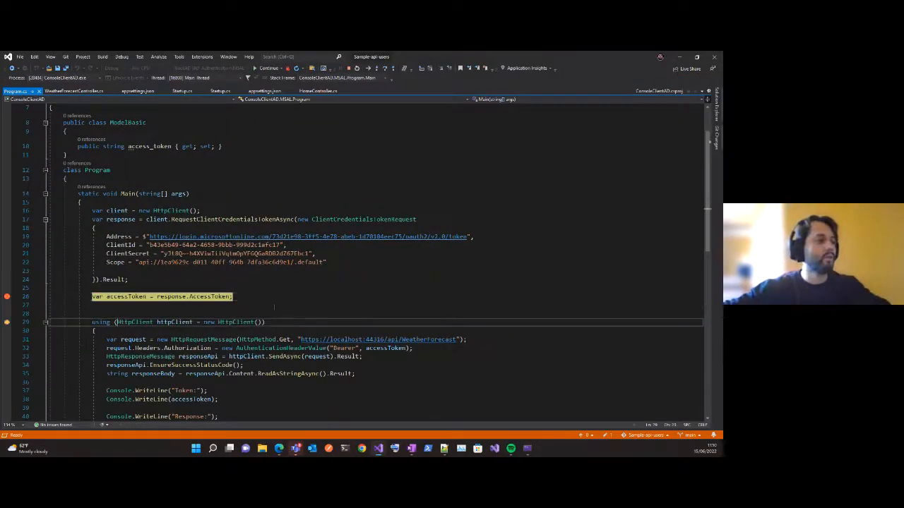
mouse_move(189, 297)
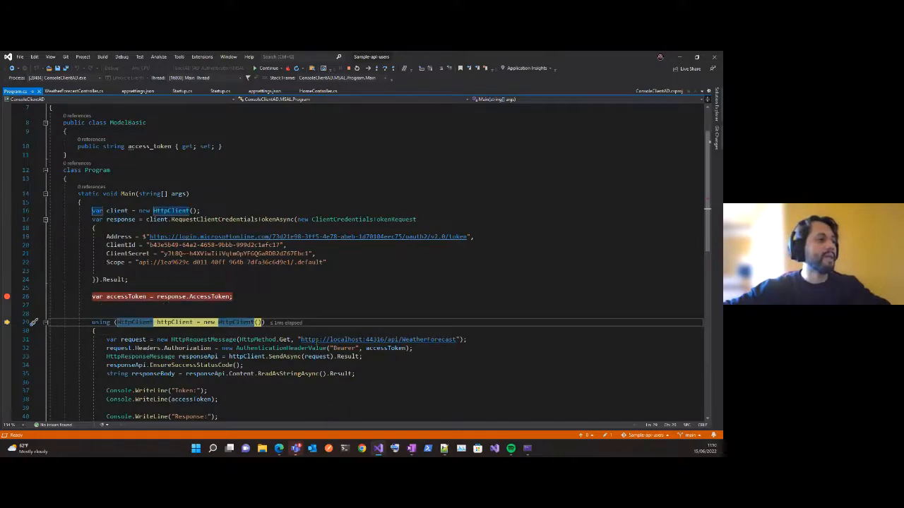
Check the api/WeatherForecast request in Main, then stop debugging and collapse the ConsoleClientAD project.
scroll(374, 261, down, 2)
scroll(316, 333, down, 1)
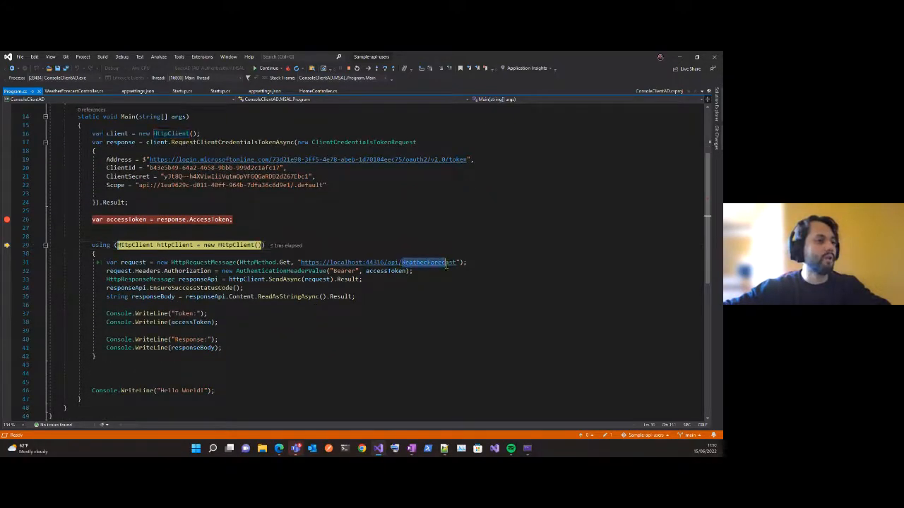
click(503, 298)
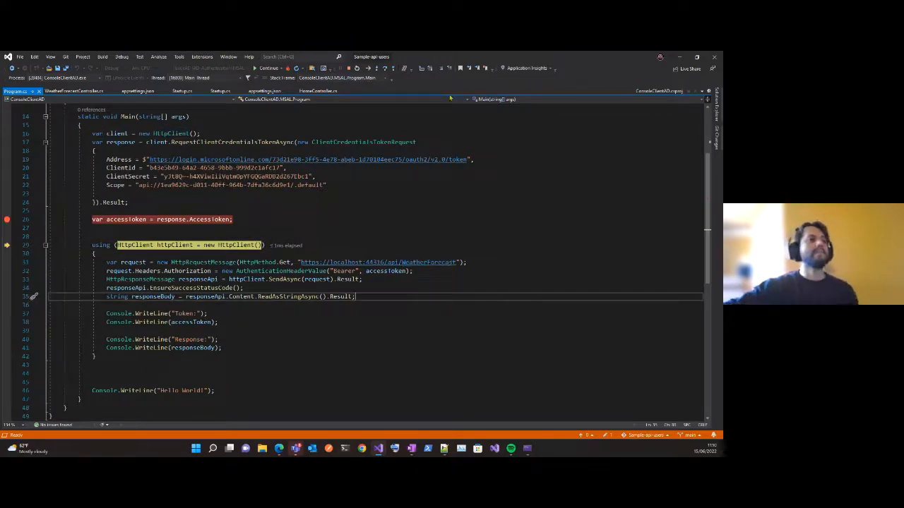
click(349, 67)
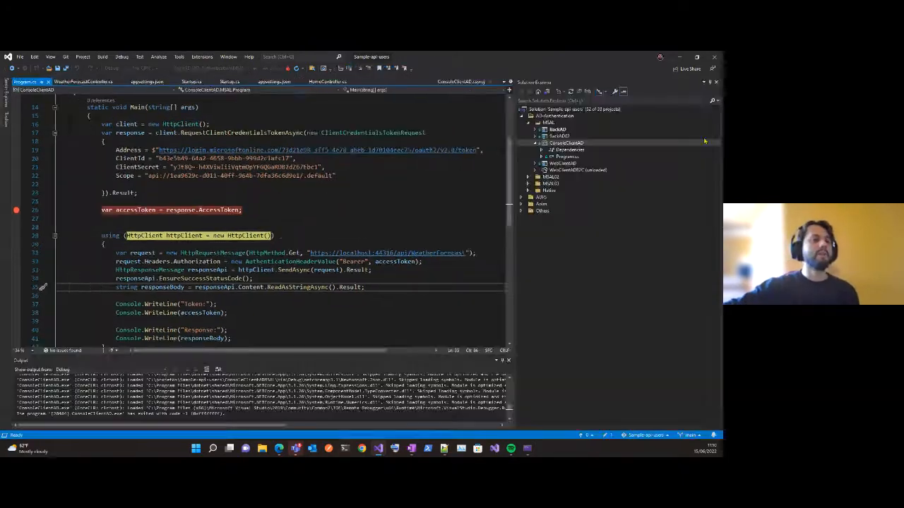
click(535, 143)
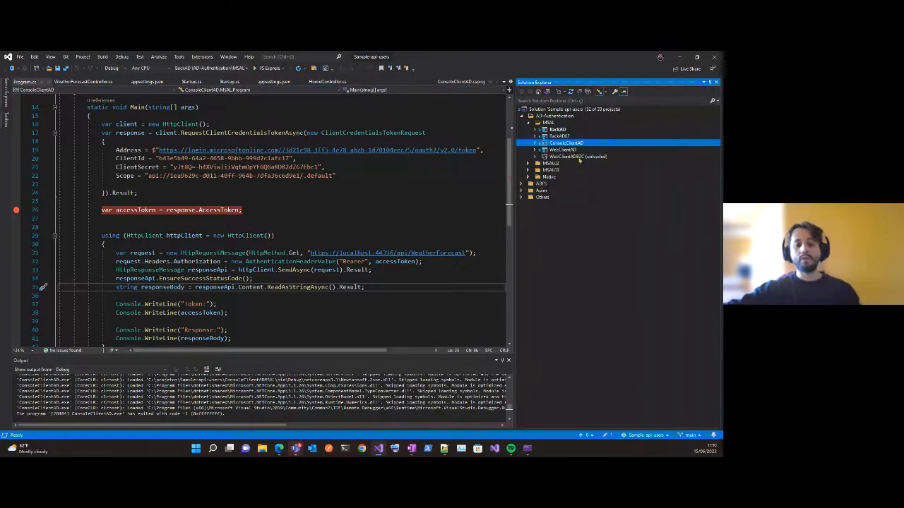